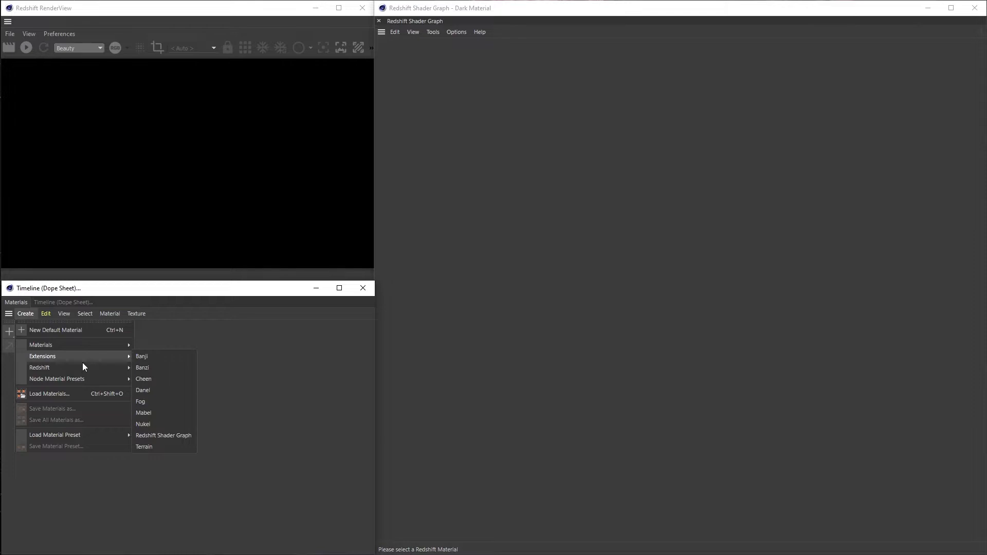
Create a new Redshift material and name it Light Tube
mouse_move(82, 368)
mouse_move(157, 372)
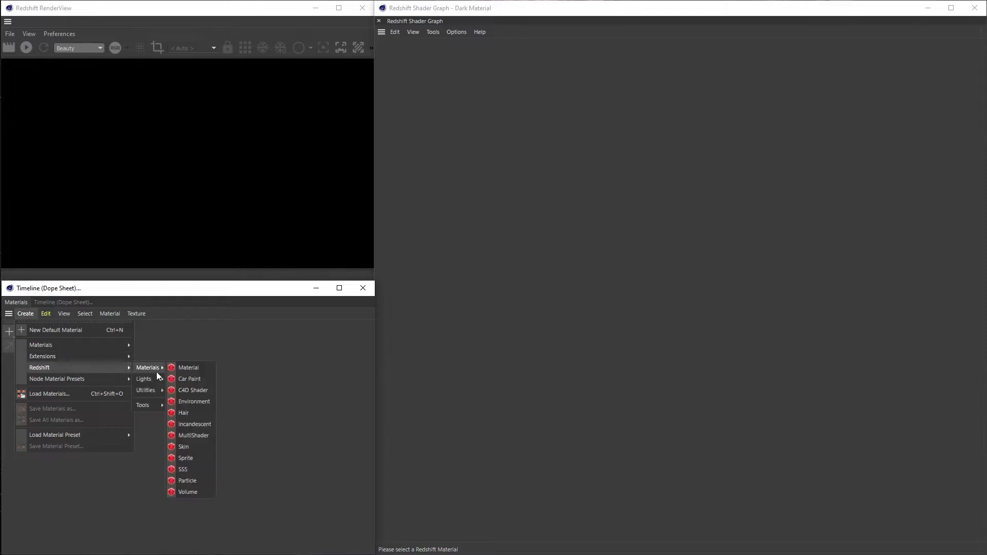
click(196, 368)
double_click(31, 349)
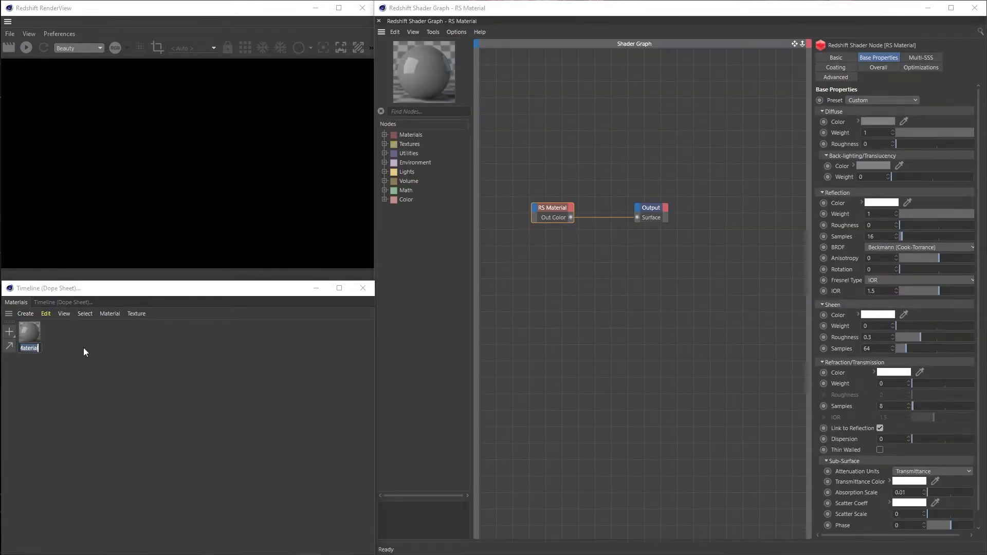
text(Light Tube)
key(Return)
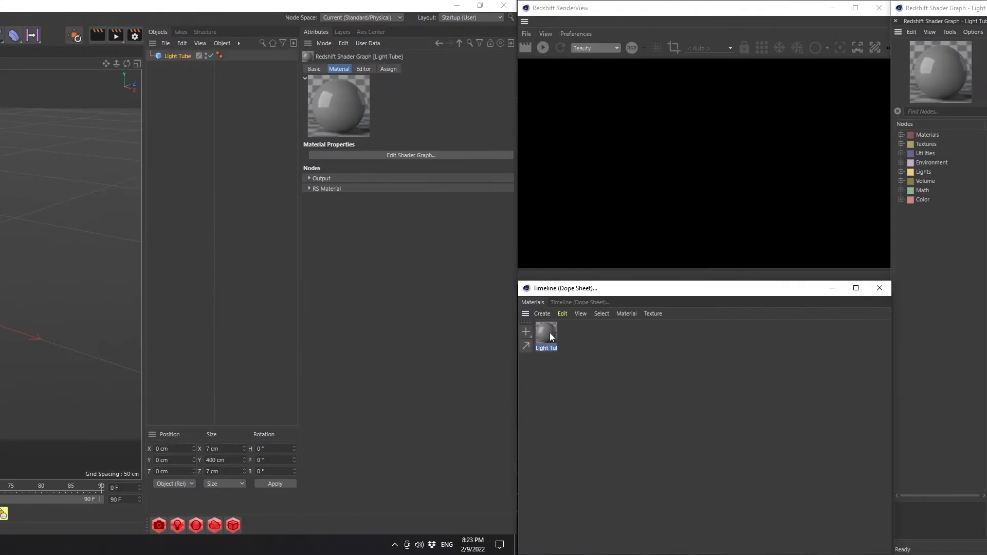
Assign the Light Tube material to the tube object, reposition its shader nodes, and start the live render preview
drag(33, 333, 177, 58)
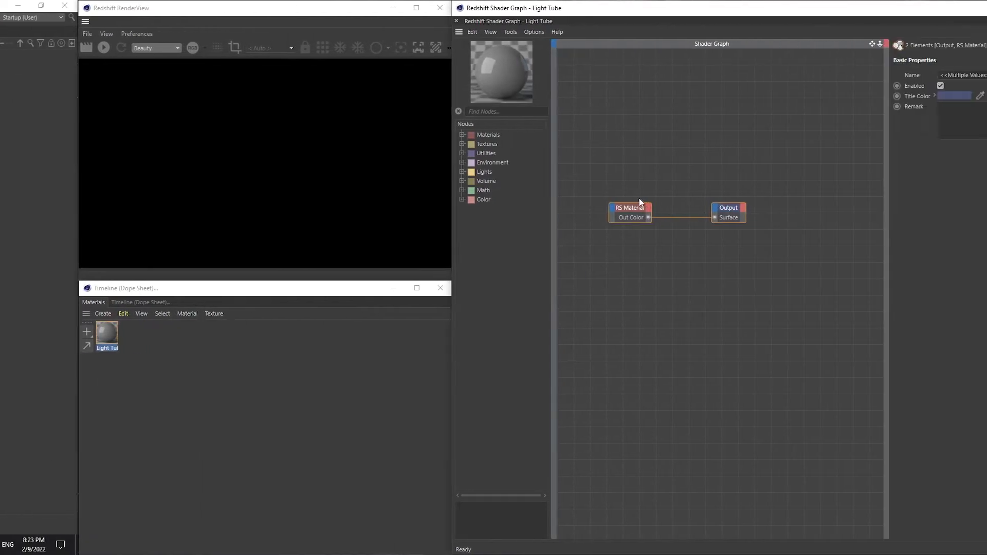
drag(633, 206, 727, 257)
drag(677, 220, 727, 287)
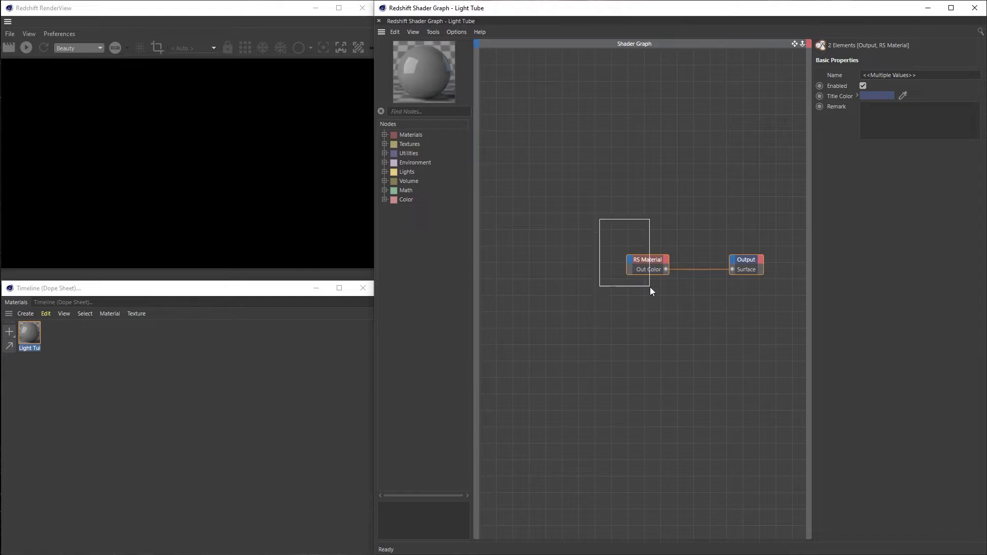
drag(650, 291, 658, 249)
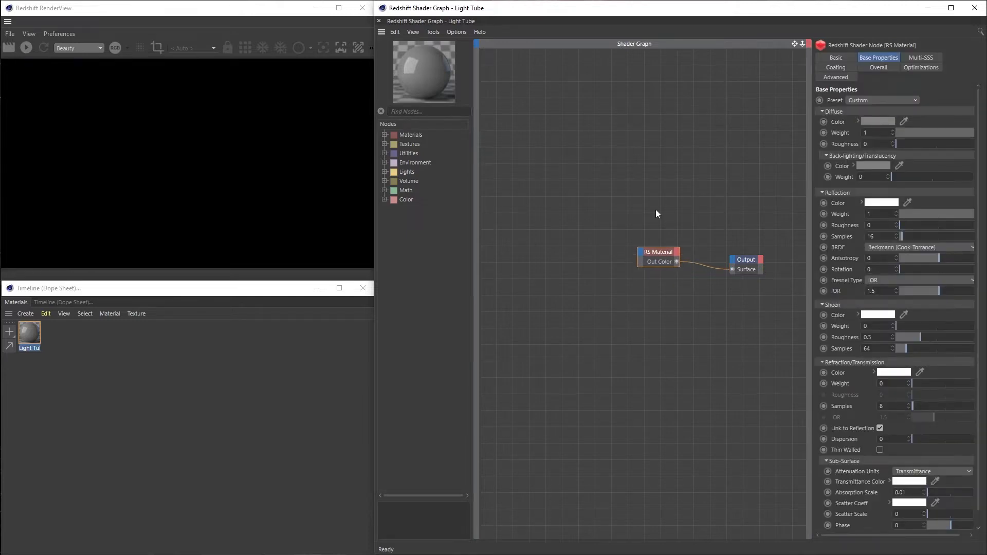
click(26, 49)
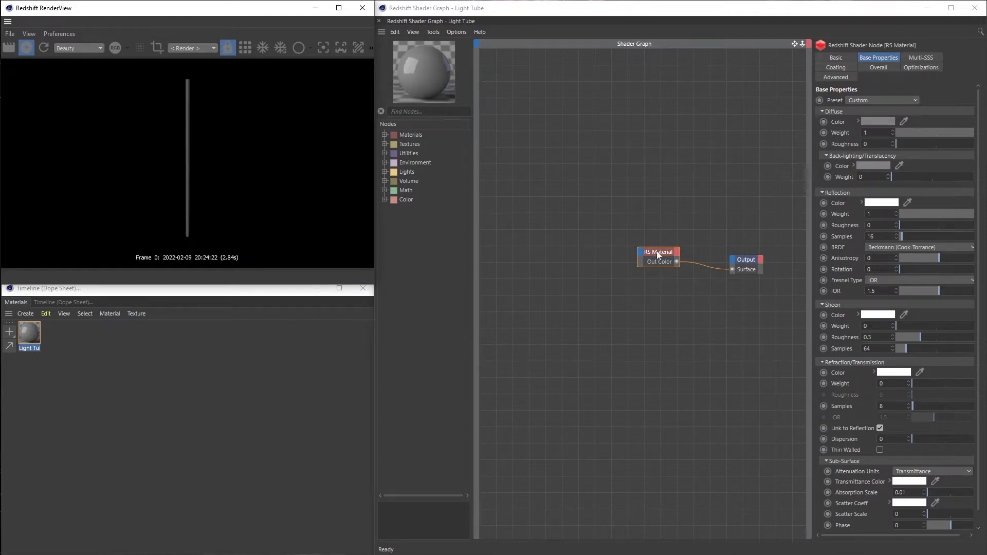
Add a second Material node and a Material Blender node to the shader graph, spacing the nodes apart
drag(659, 254, 672, 233)
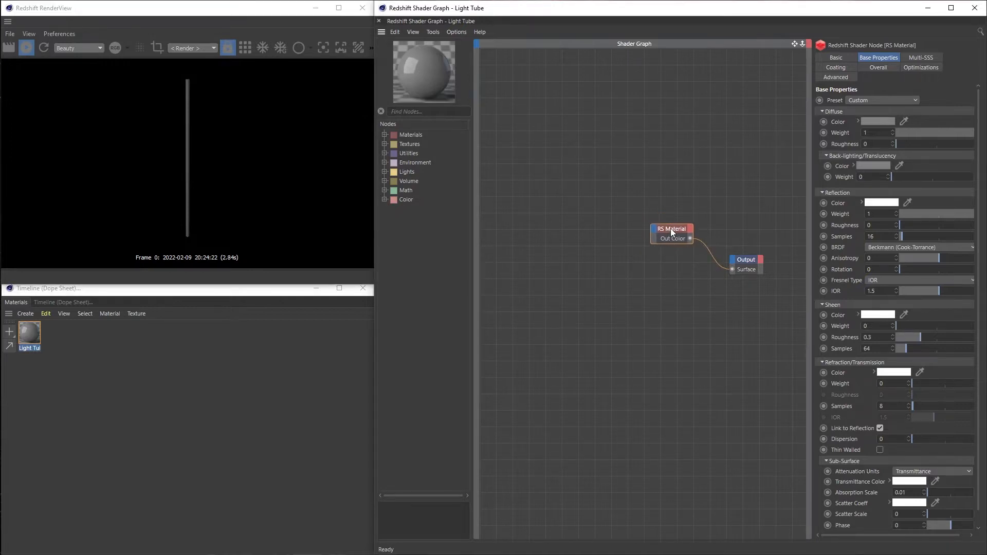
click(424, 111)
text(mat)
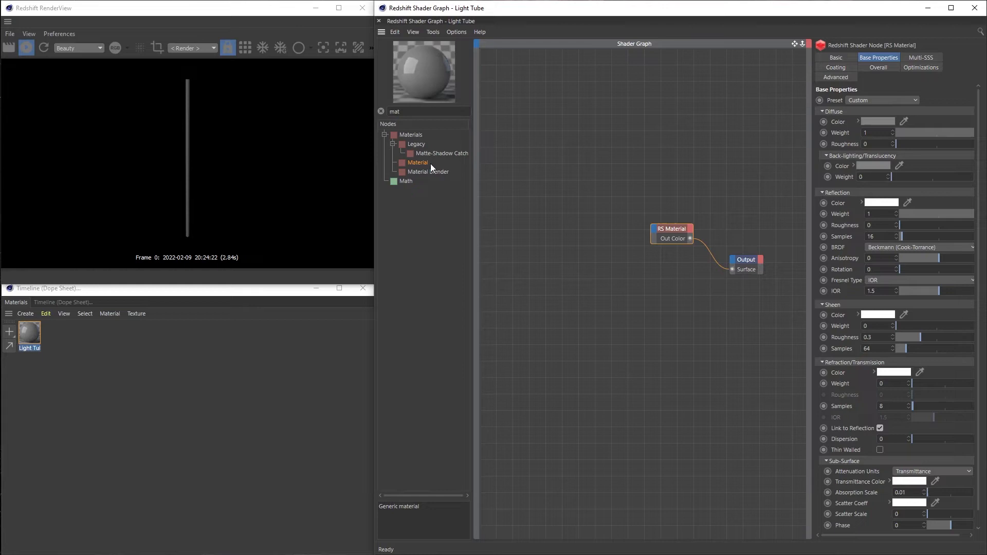
drag(430, 164, 649, 312)
drag(451, 177, 693, 281)
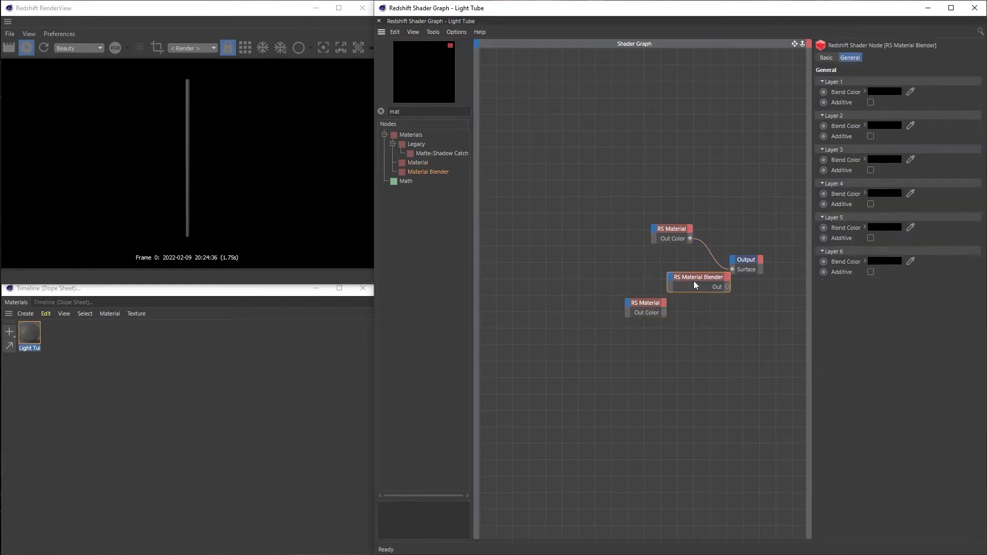
click(662, 225)
drag(662, 225, 604, 171)
drag(649, 304, 608, 311)
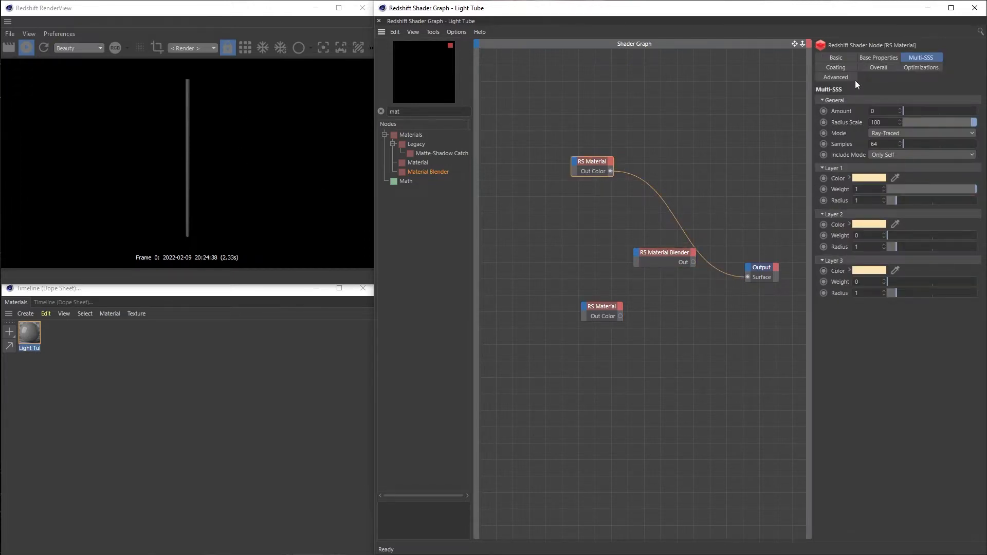
Give the first RS Material an emission weight of 3 and a light cyan emission color of H 188°, S 51%, V 100%
click(878, 66)
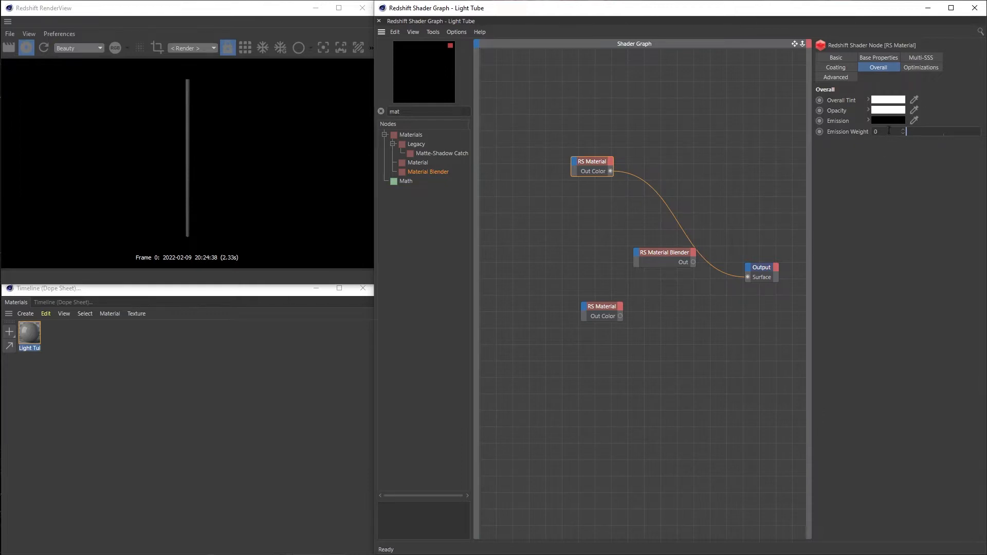
text(3)
key(Return)
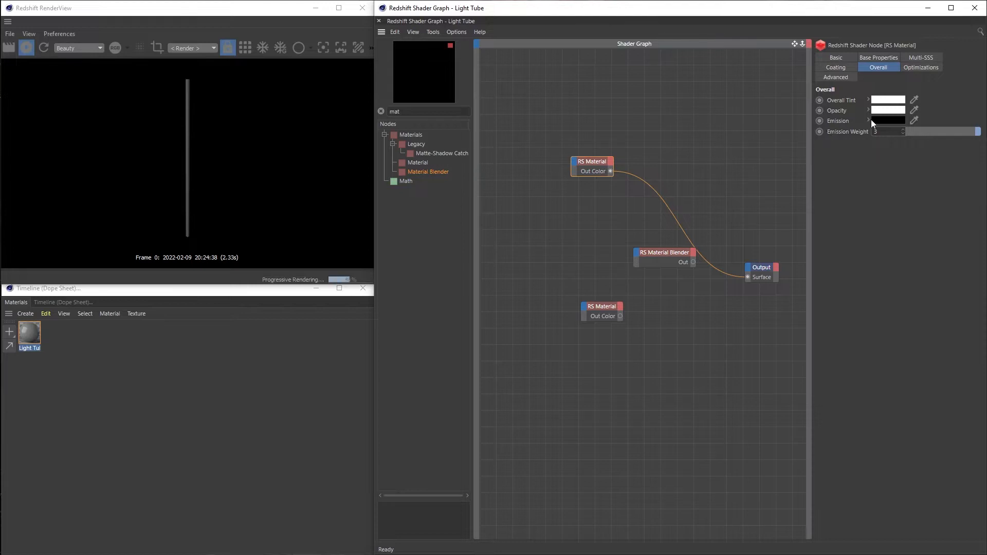
click(868, 119)
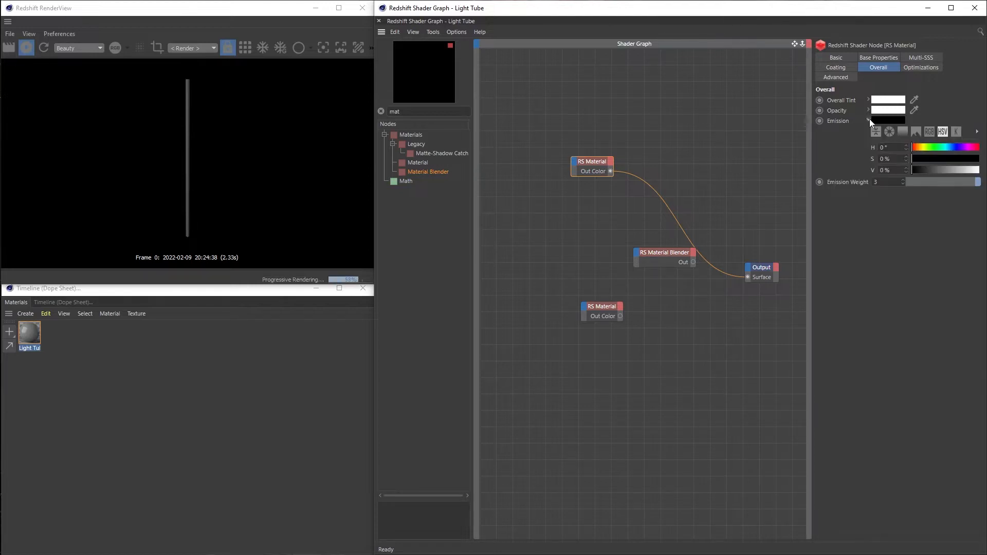
click(947, 149)
click(943, 158)
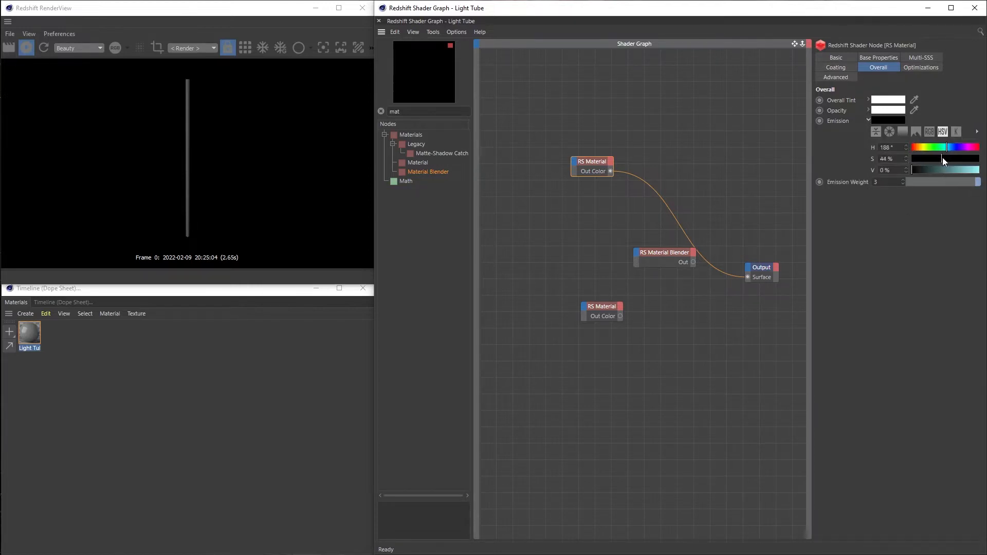
drag(958, 171, 981, 171)
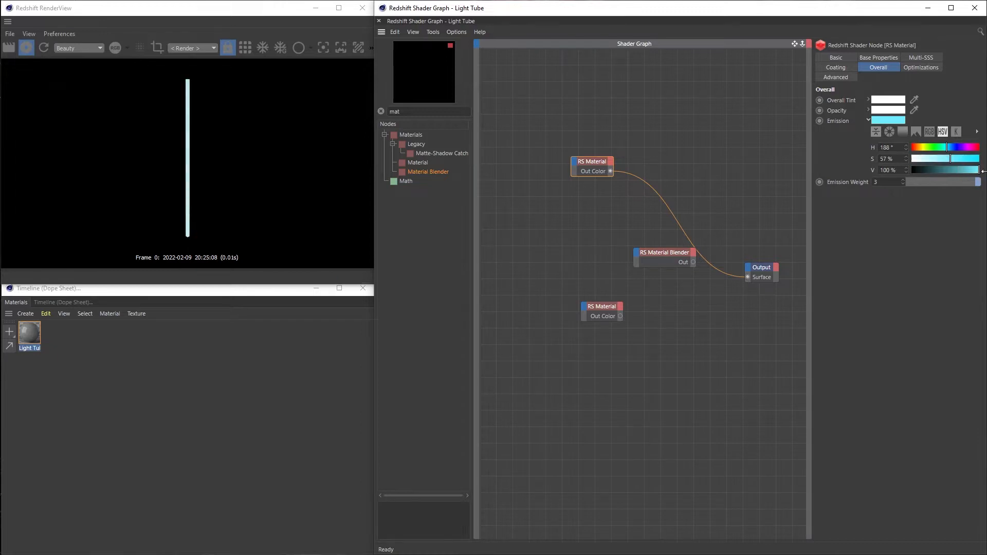
click(949, 159)
Enable Bloom for the render preview with intensity about 3.26, softness about 0.5 and a lowered threshold
click(241, 14)
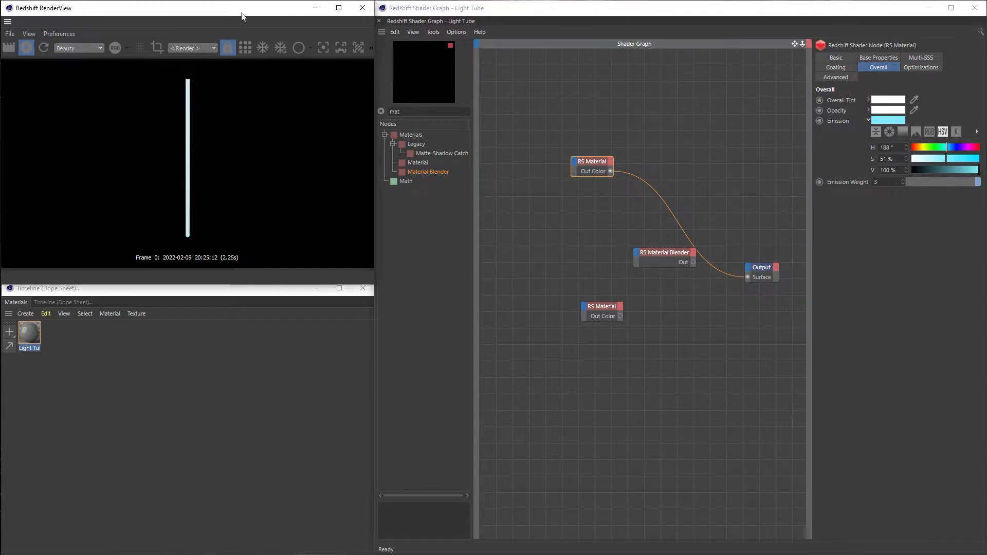
click(371, 49)
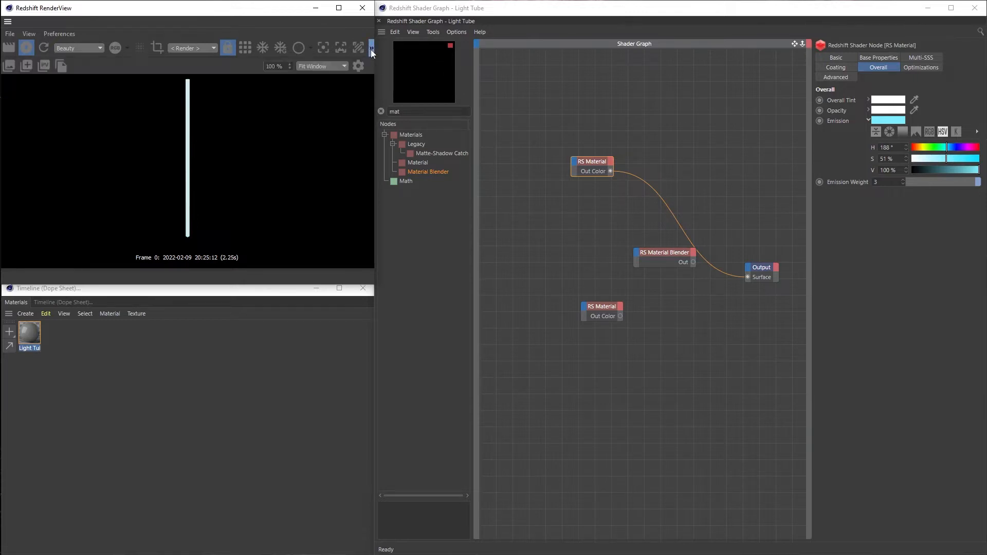
click(358, 66)
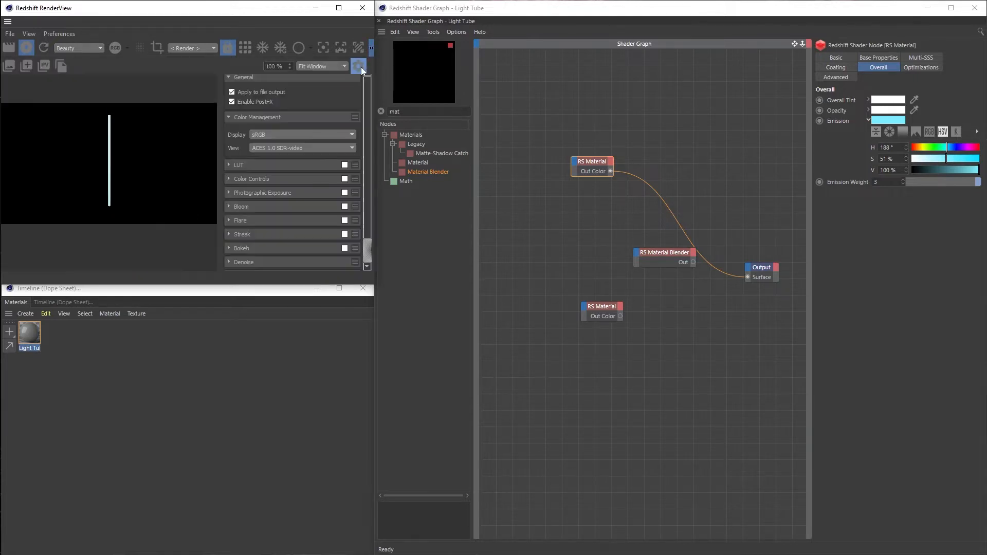
click(344, 207)
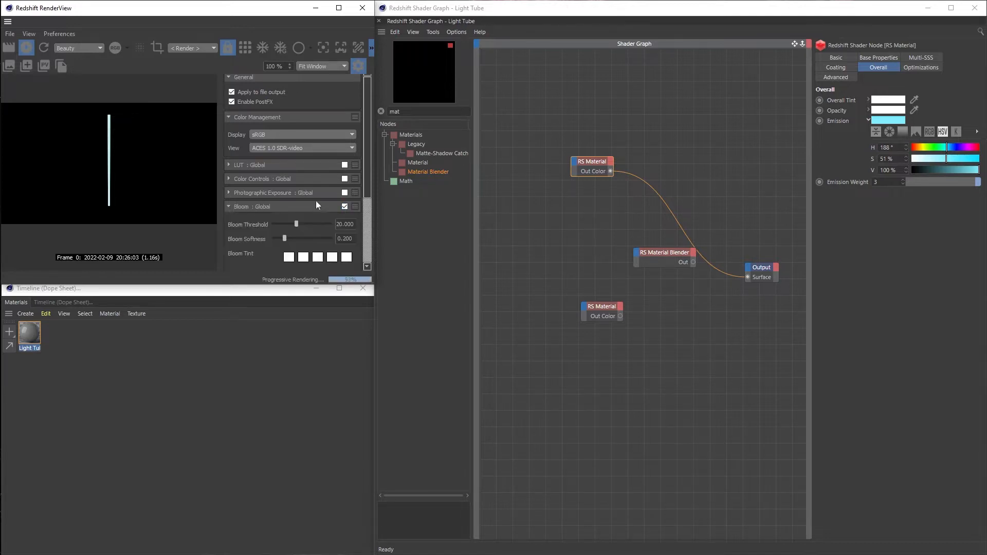
drag(366, 171, 370, 202)
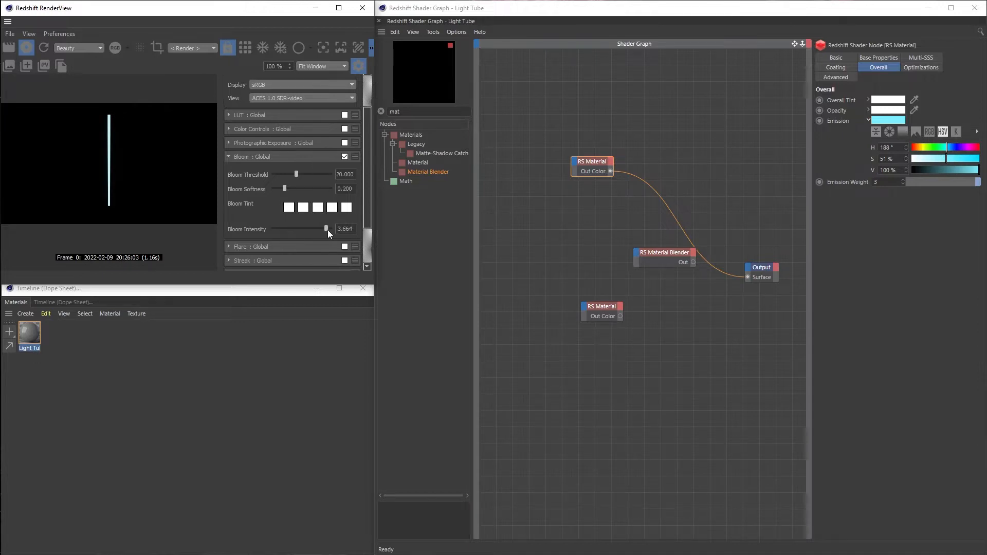
drag(288, 189, 302, 191)
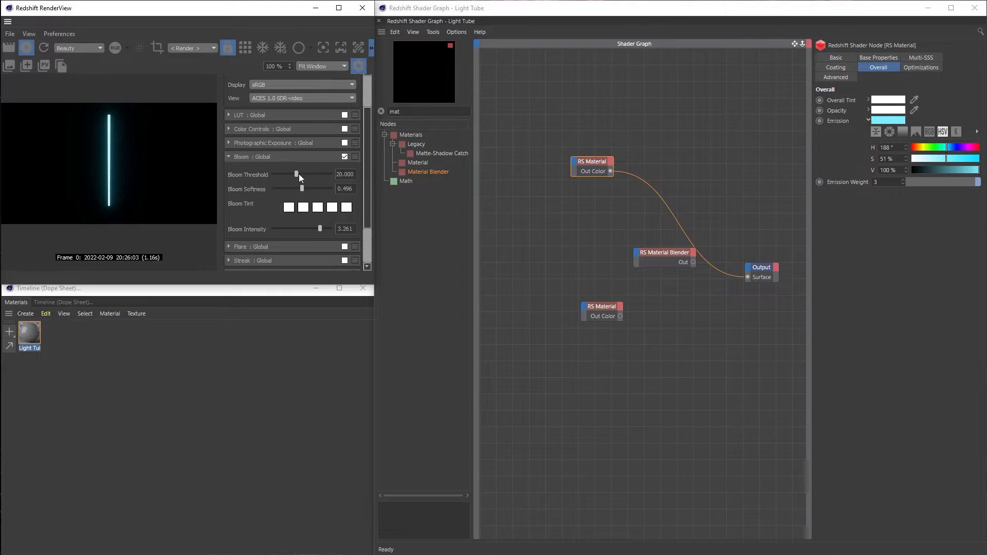
drag(298, 174, 292, 181)
click(359, 65)
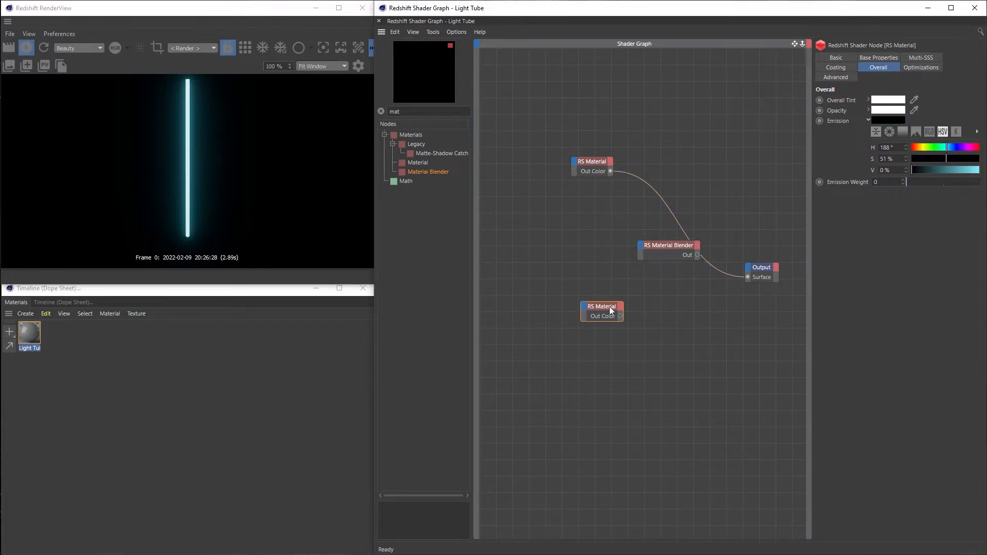
Apply the Tinted Glass preset to the second RS Material and set its transmittance color to black
click(885, 57)
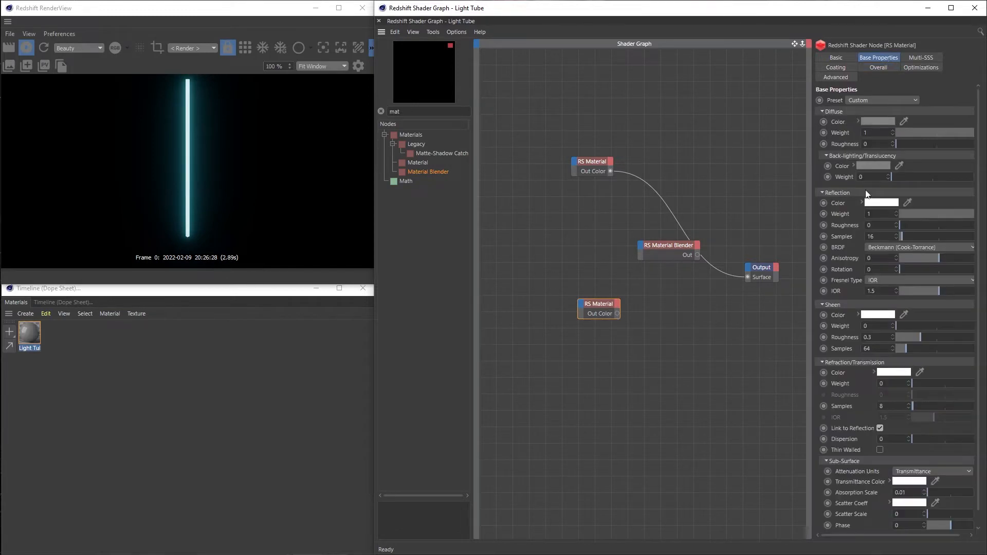
click(867, 101)
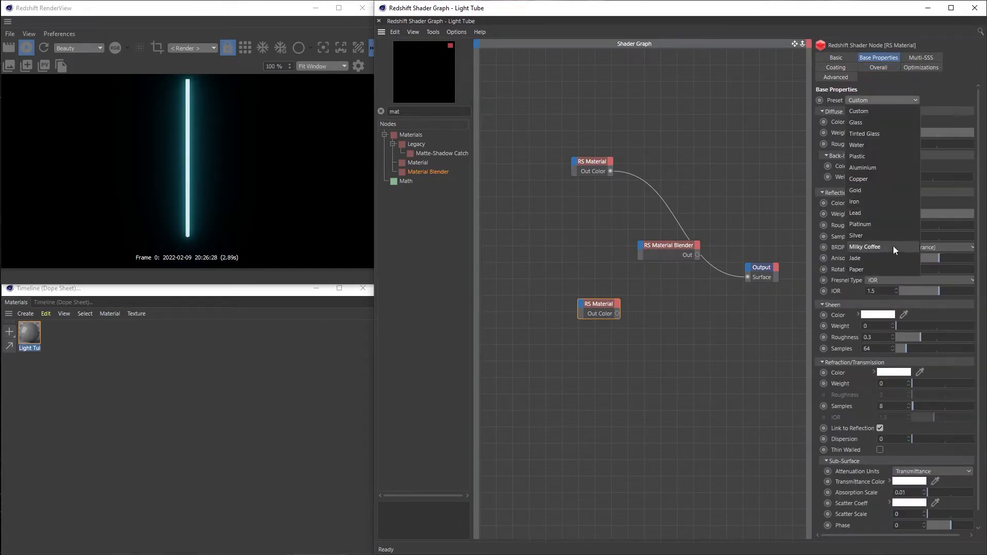
click(893, 134)
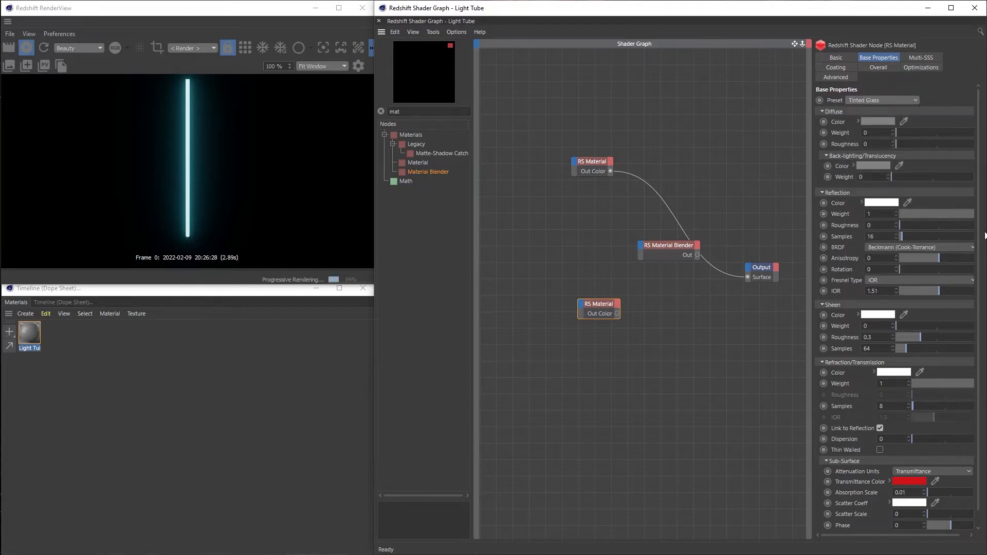
scroll(894, 412, down, 1)
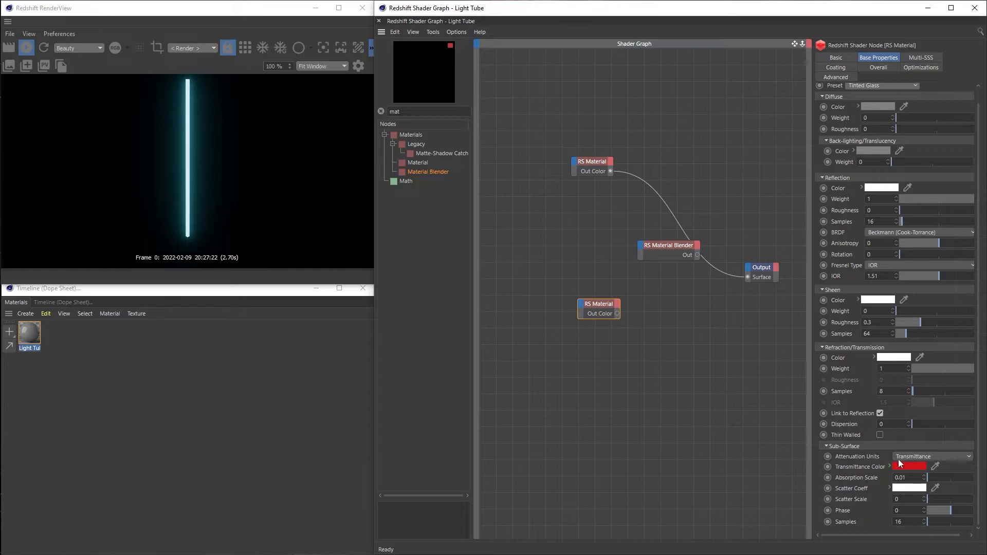
click(889, 466)
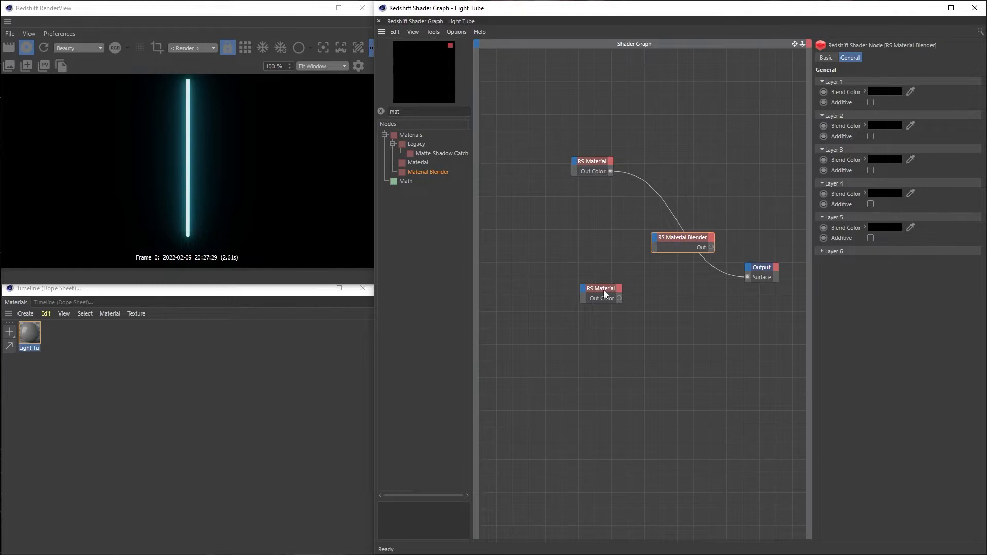
Connect the emissive RS Material's Out Color to the Material Blender's Base Color, repositioning the nodes for room
drag(603, 290, 592, 288)
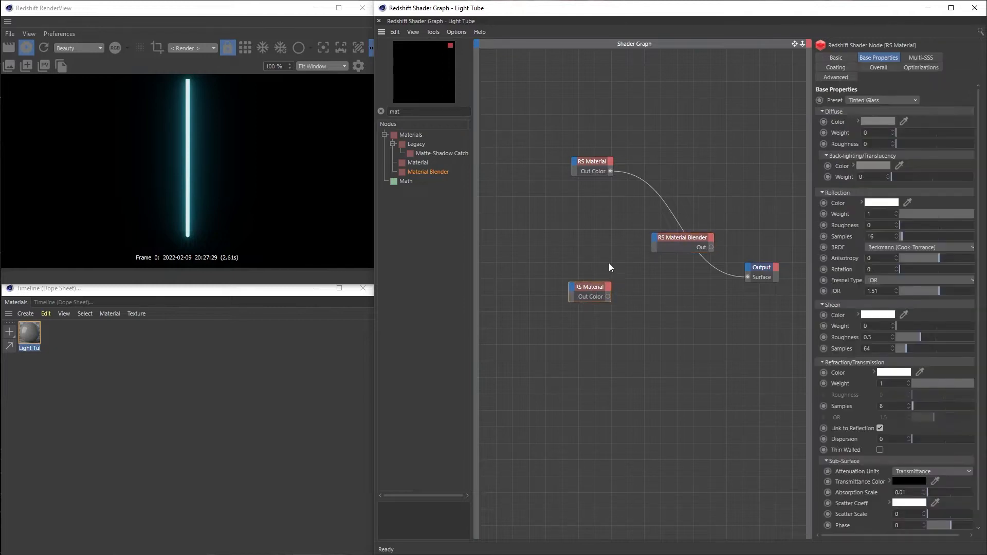
drag(610, 171, 656, 237)
mouse_move(680, 243)
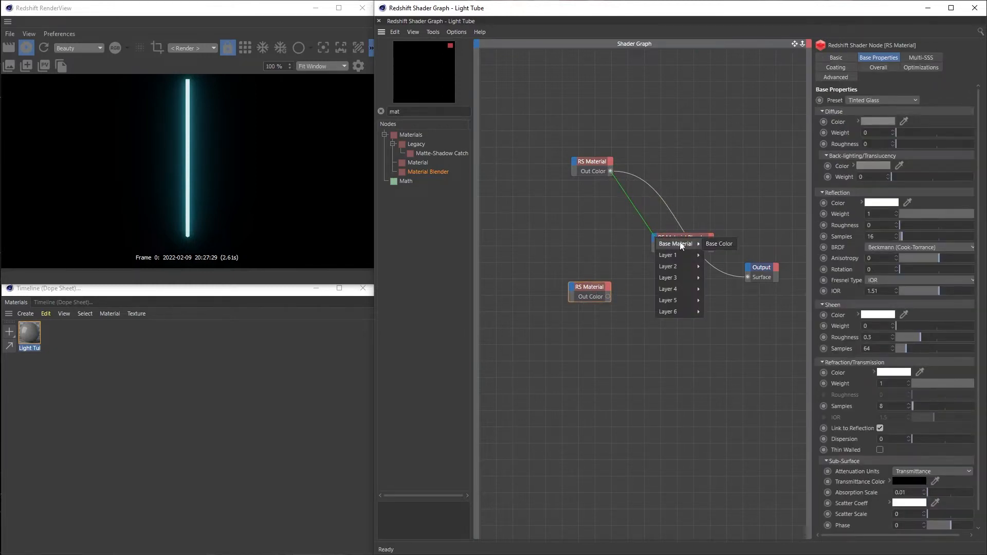
click(717, 247)
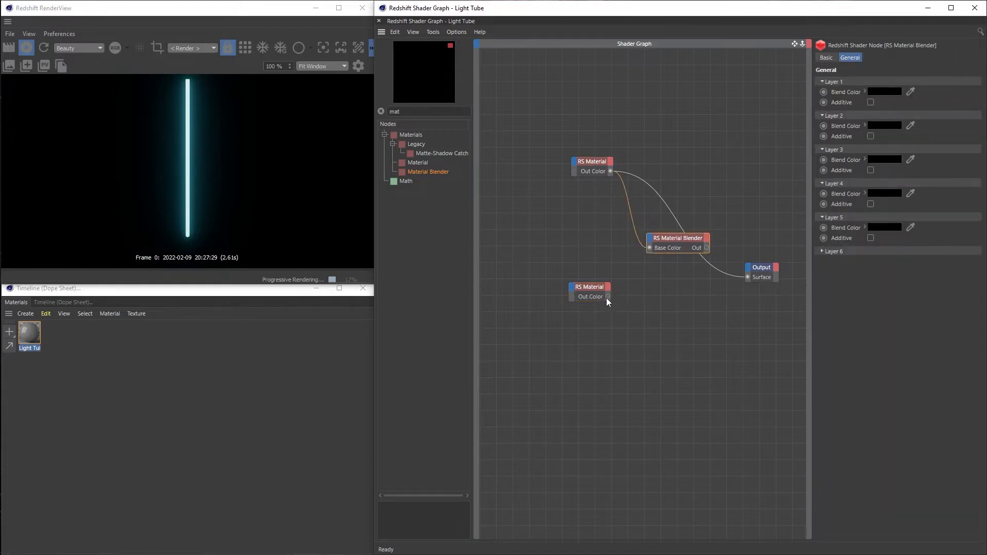
Connect the tinted glass material to the blender's Layer Color 1, wire the blender into the Output's Surface, and tidy the nodes
drag(607, 296, 648, 237)
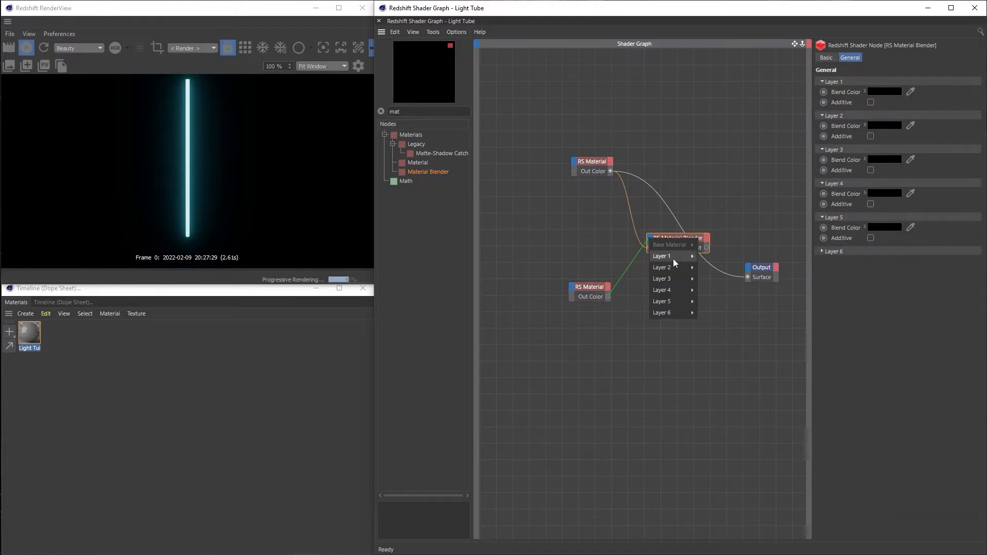
mouse_move(690, 256)
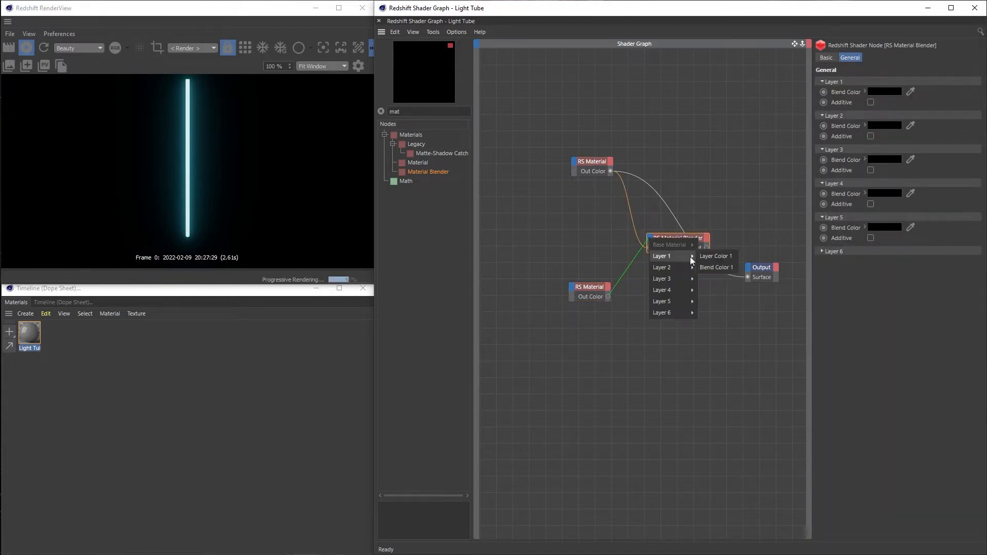
click(732, 255)
drag(686, 239, 680, 230)
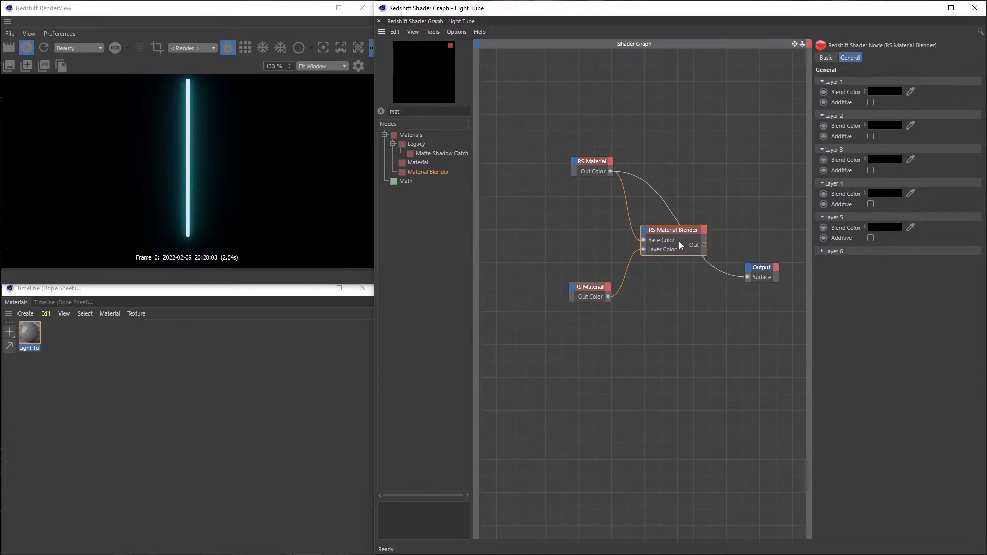
drag(596, 289, 597, 275)
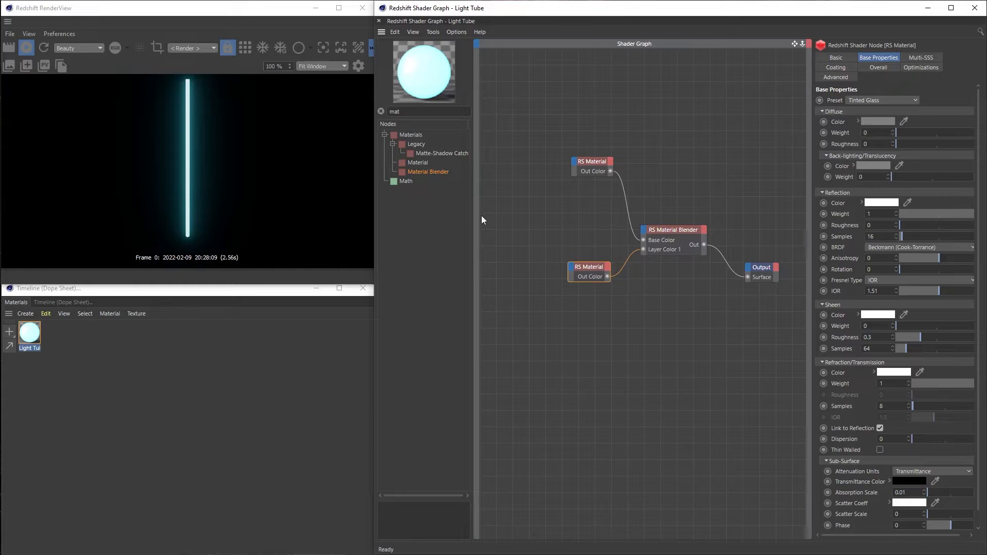
Add a Ramp texture node and connect its Out Color to the Material Blender's Blend Color 1
double_click(417, 112)
text(ramp)
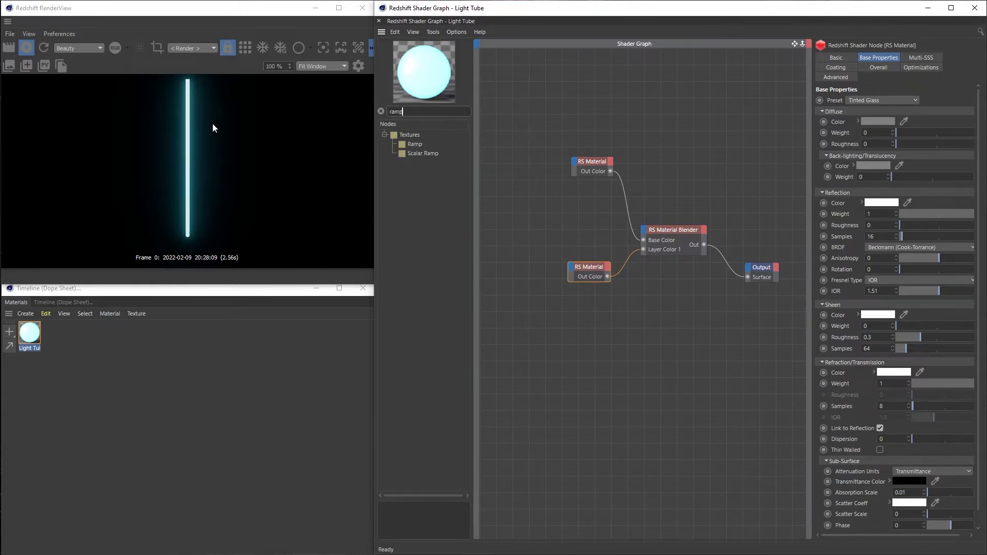
drag(414, 144, 645, 233)
mouse_move(667, 248)
click(714, 258)
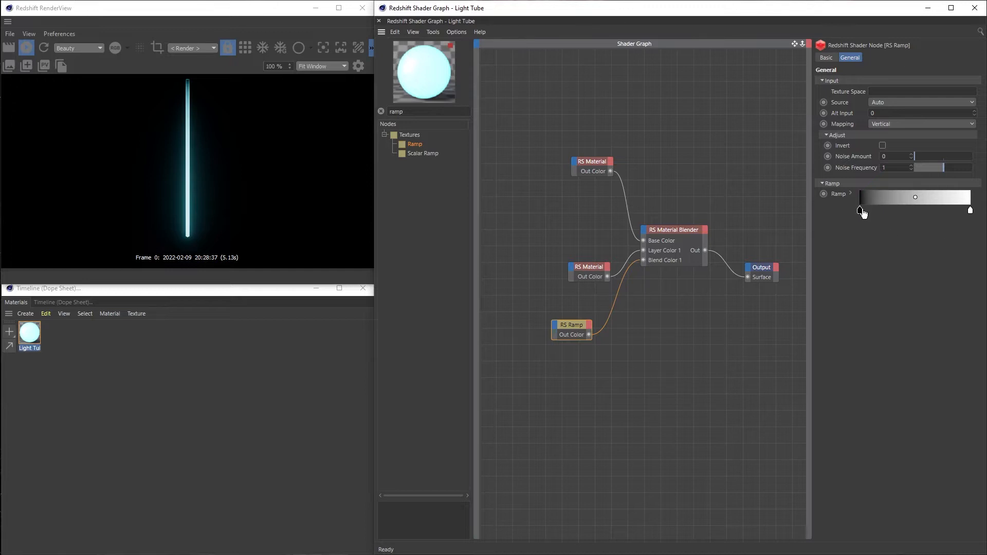
Place a black knot at the middle of the ramp and set its starting knot to white with V at 100%
mouse_move(863, 213)
mouse_down()
mouse_move(917, 213)
mouse_move(858, 214)
mouse_up()
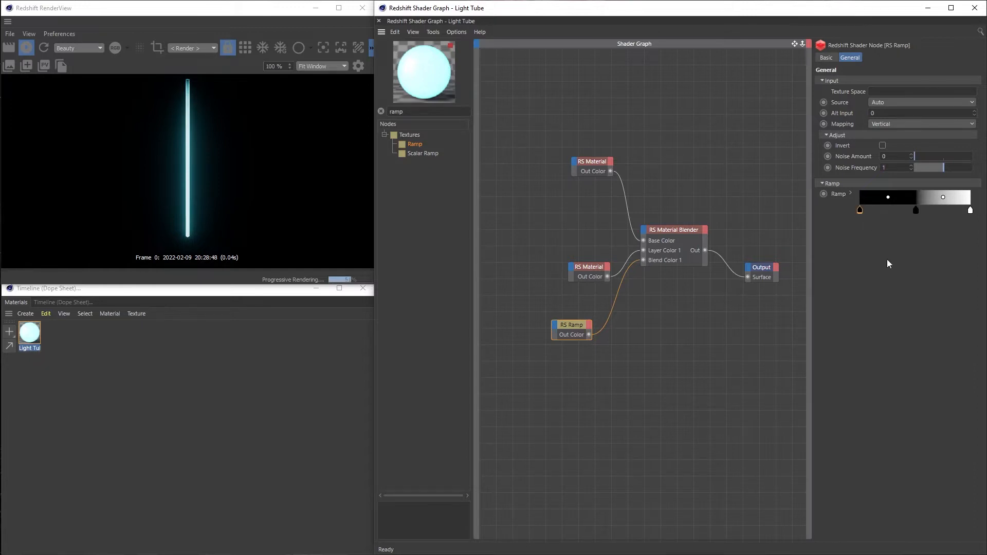
click(850, 193)
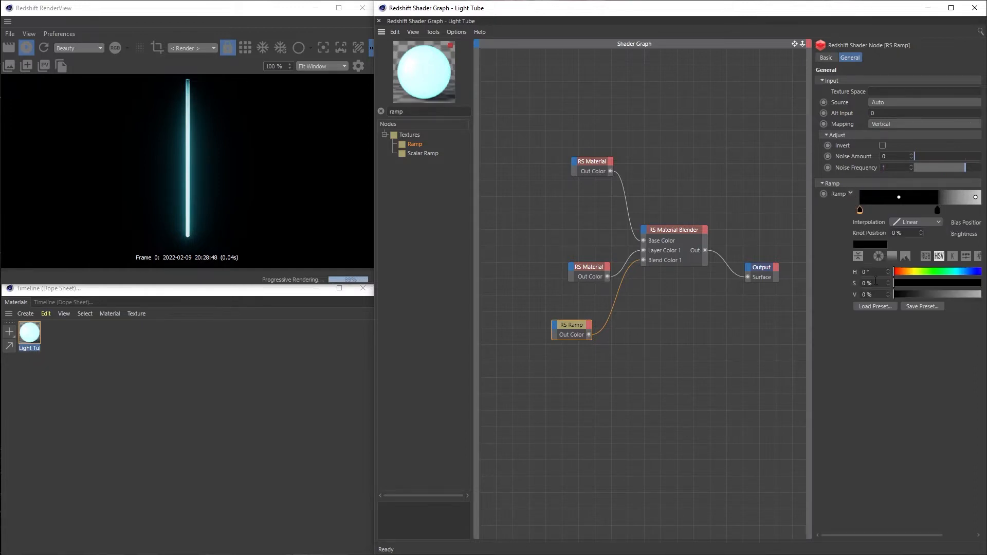
drag(914, 294, 986, 297)
drag(930, 535, 944, 535)
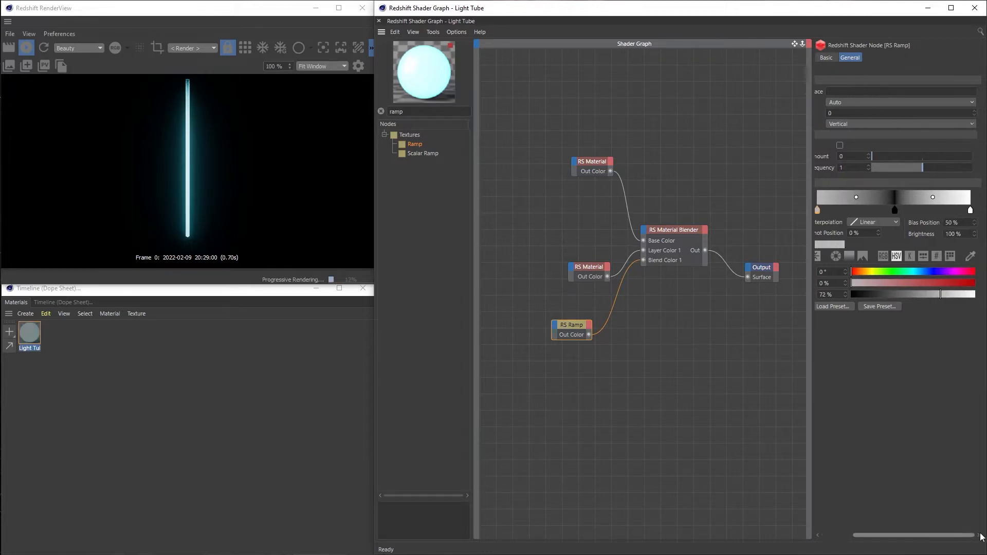
mouse_move(977, 302)
mouse_down()
mouse_move(942, 312)
mouse_move(948, 297)
mouse_move(979, 301)
mouse_up()
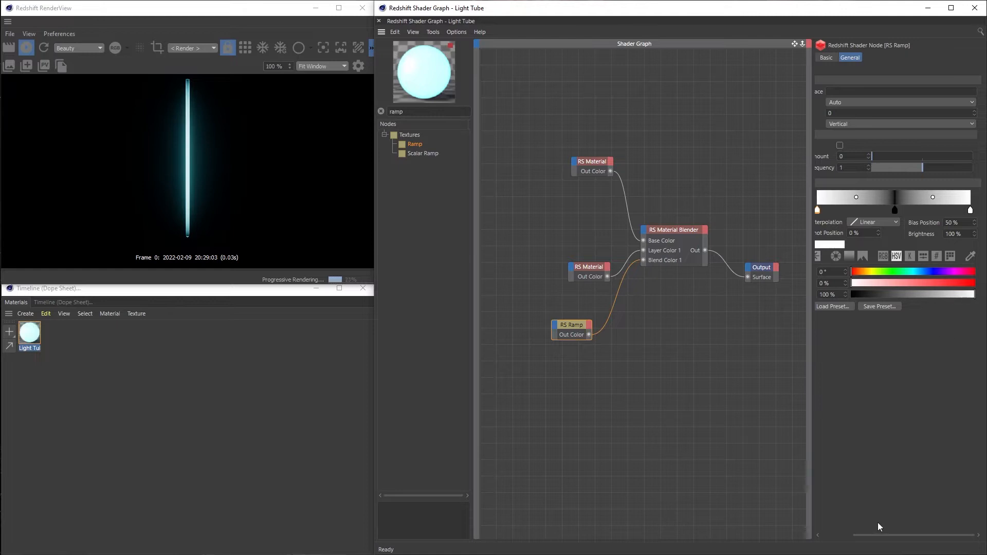
drag(868, 535, 816, 535)
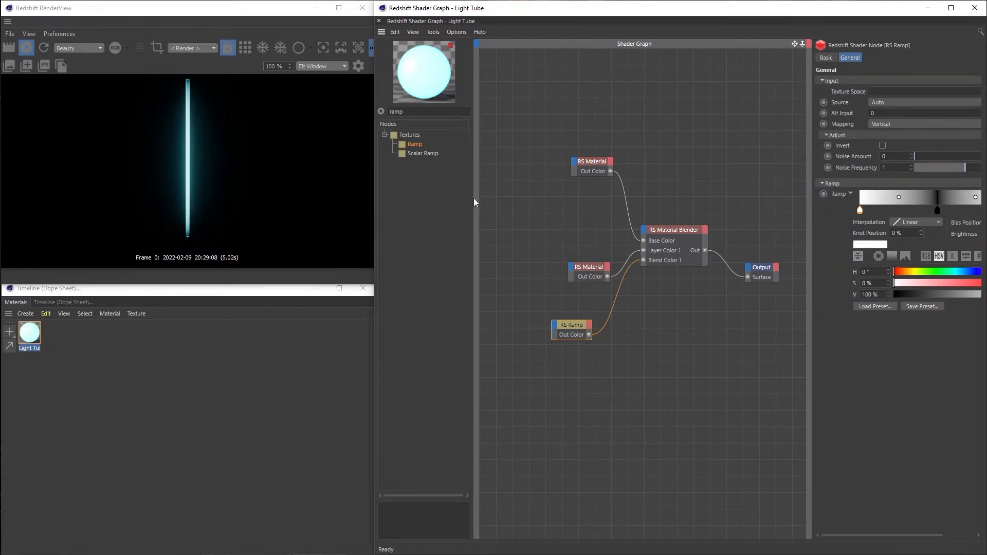
Add ramp knots at about 24.5% and 80.2% and set both to black with V at 0%
scroll(905, 226, right, 2)
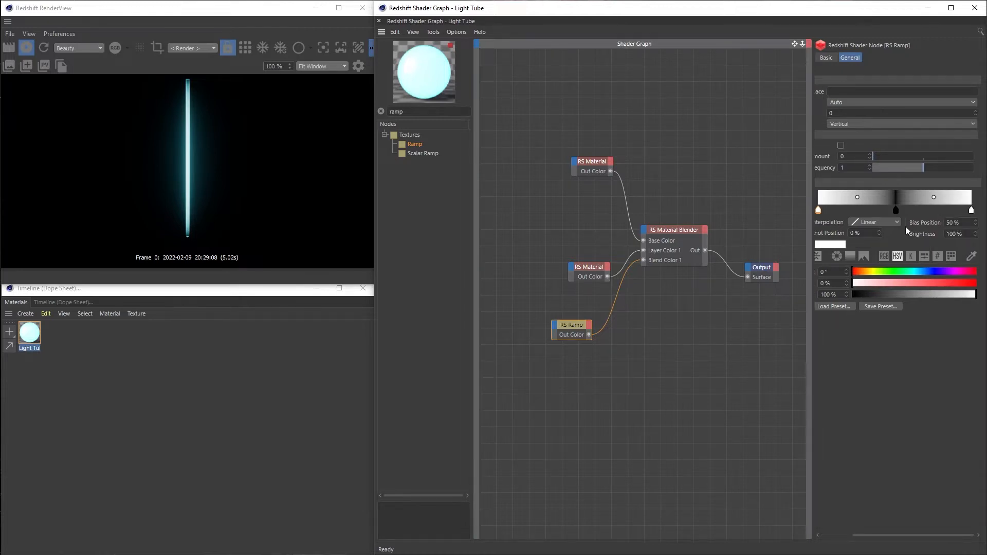
click(855, 210)
click(941, 211)
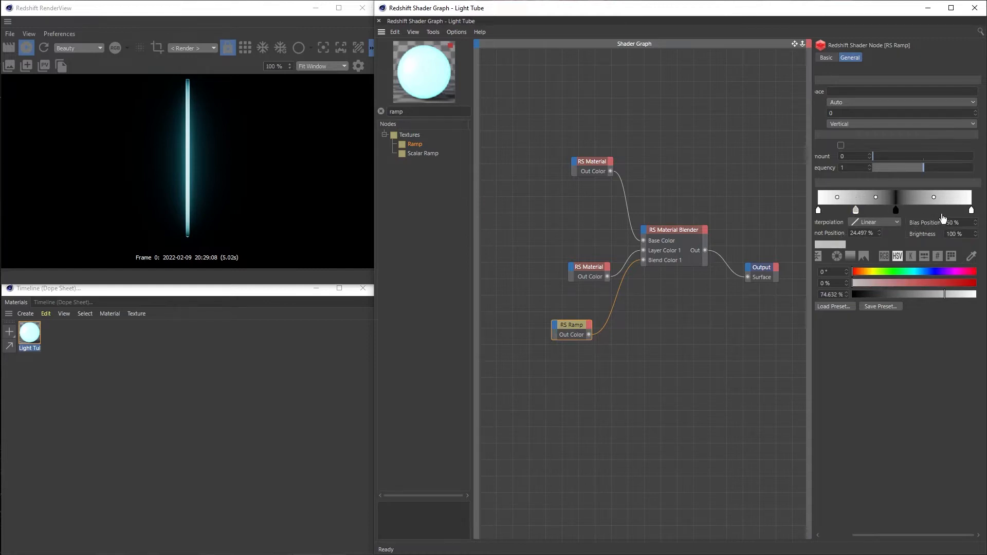
click(856, 210)
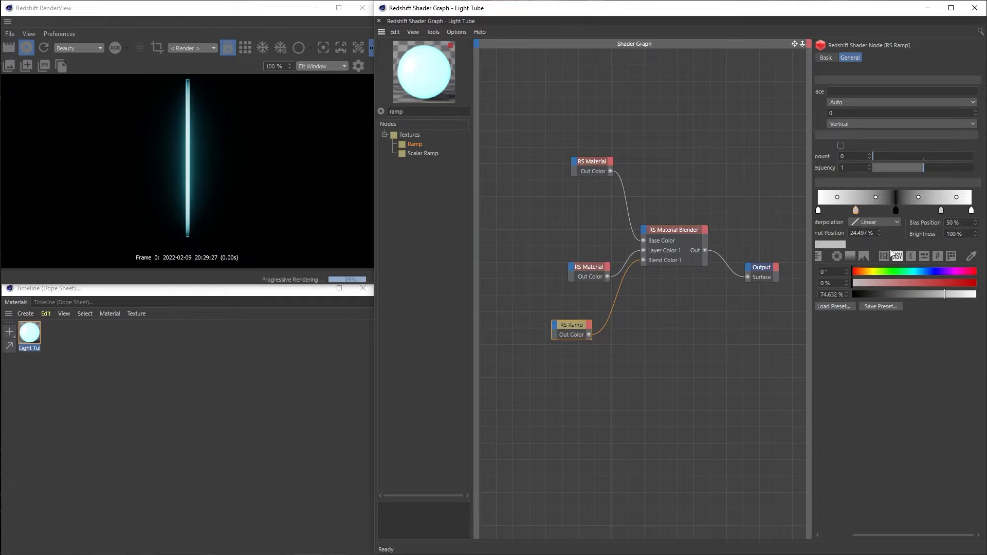
drag(898, 297, 850, 295)
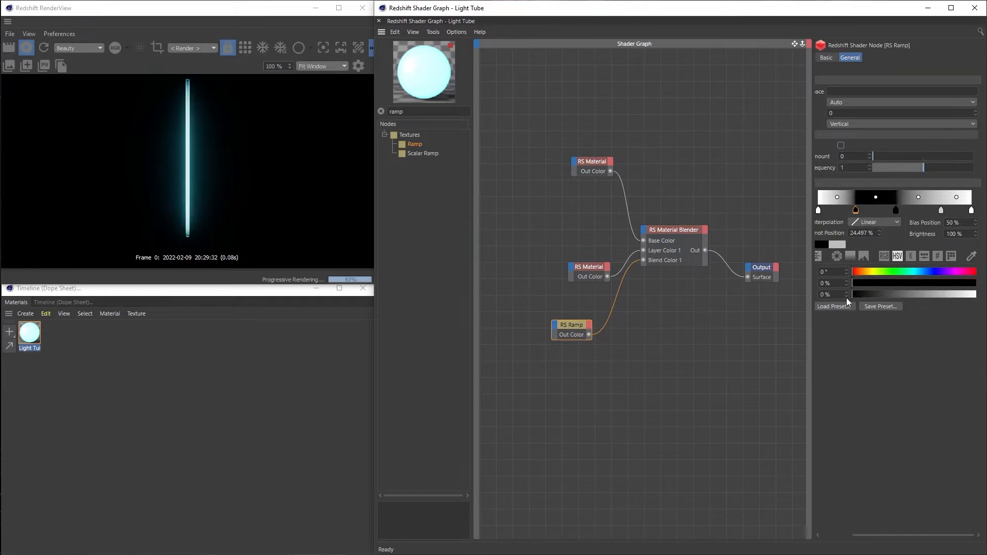
click(942, 210)
drag(872, 296, 845, 299)
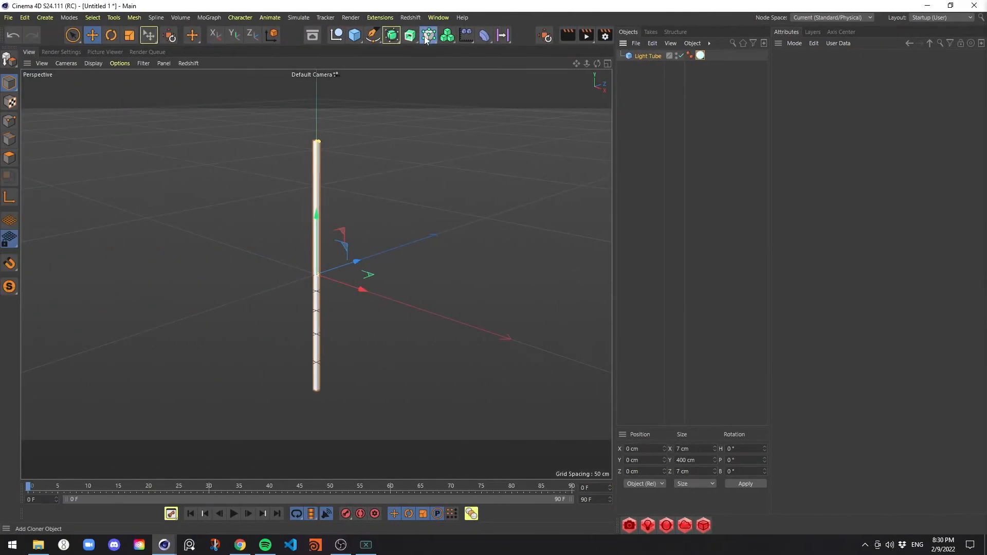
Switch to the main Cinema 4D window, create a Cloner and make the Light Tube its child
click(425, 38)
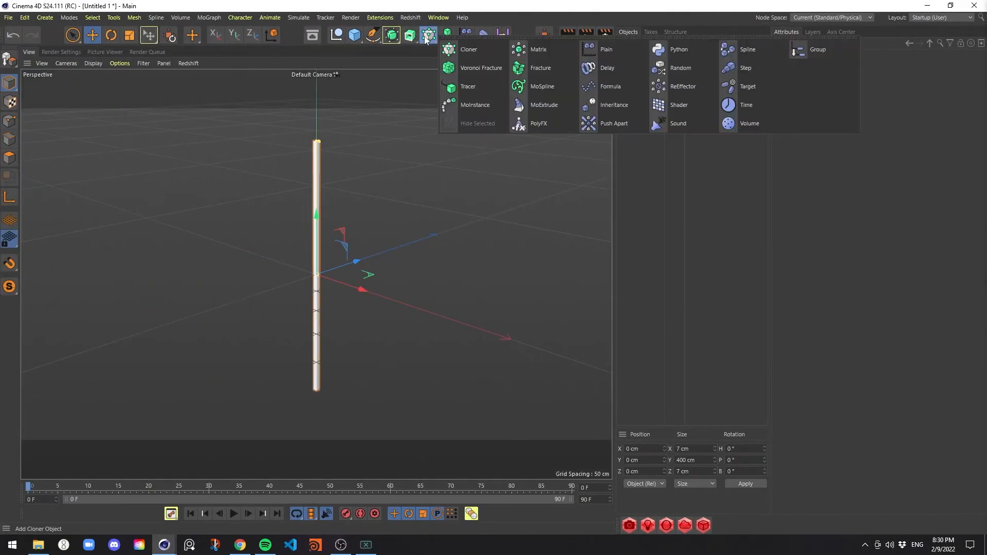
click(440, 3)
click(426, 39)
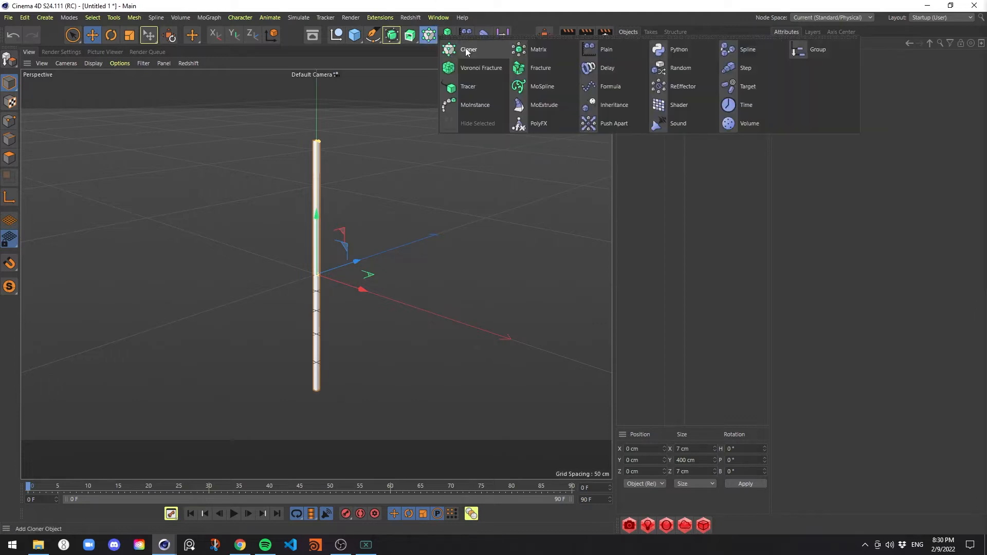
click(466, 50)
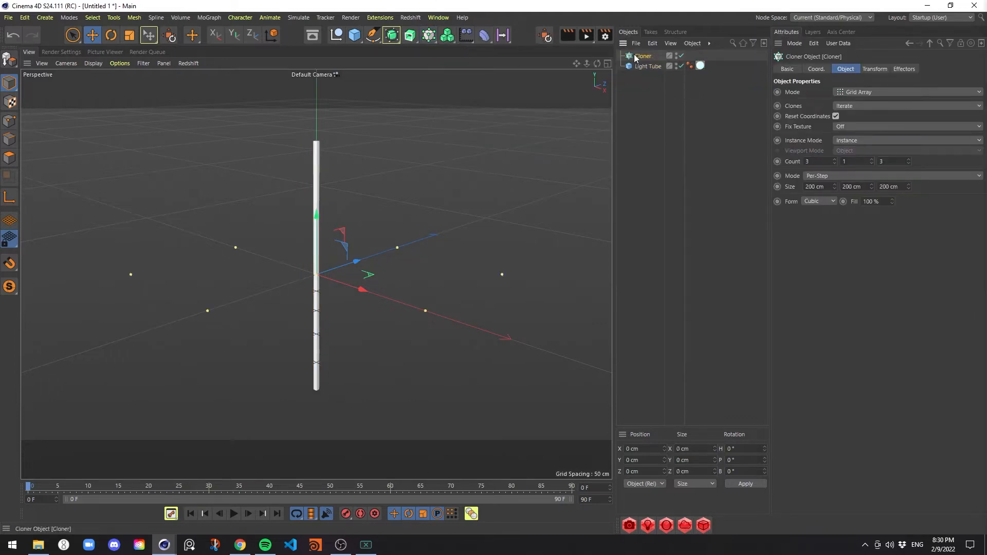
click(648, 67)
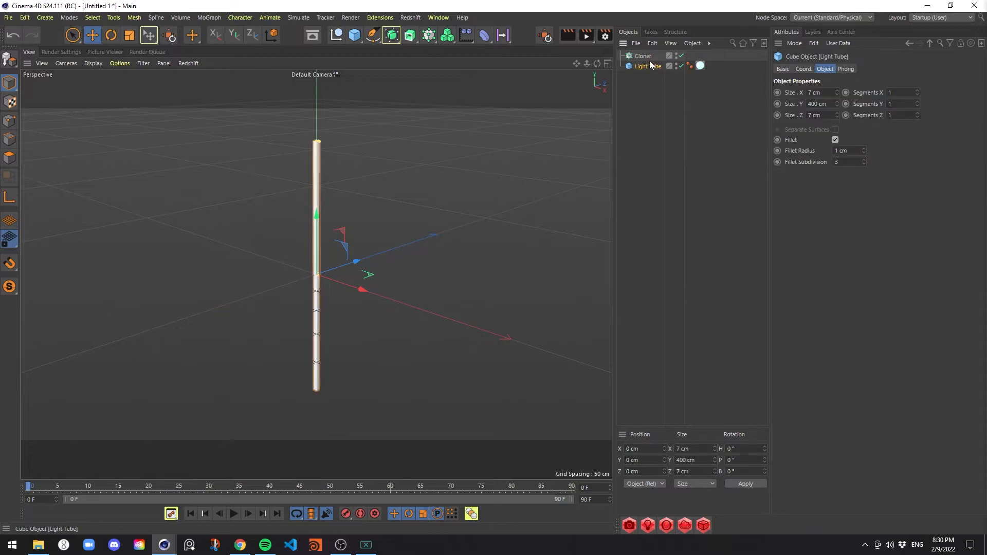
drag(641, 54, 641, 55)
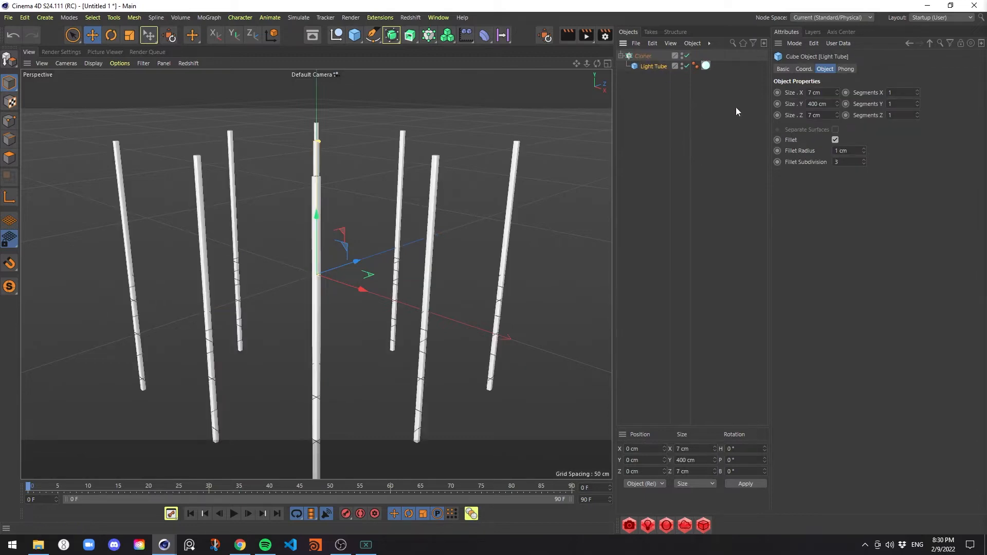
Rename the Cloner as Ceiling Lights
click(644, 55)
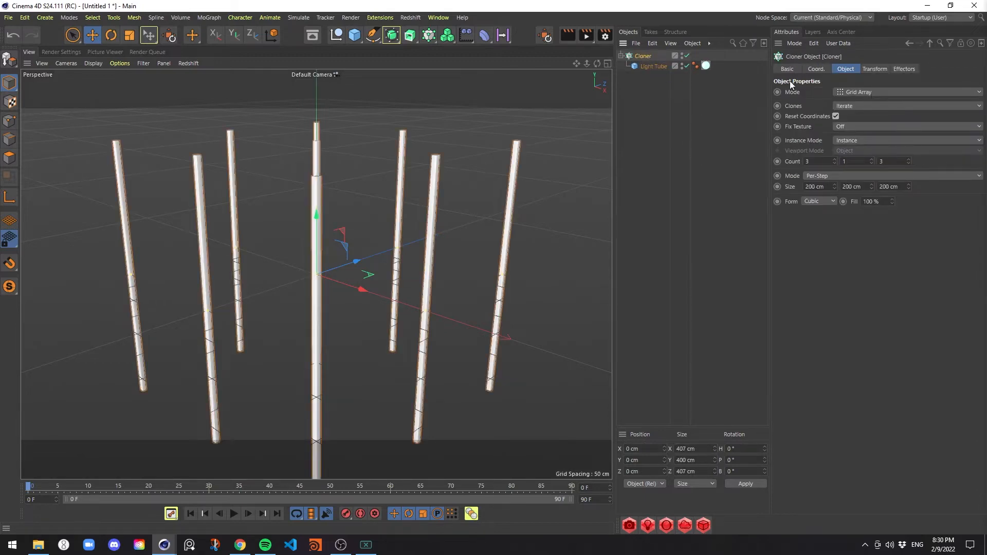
key(Return)
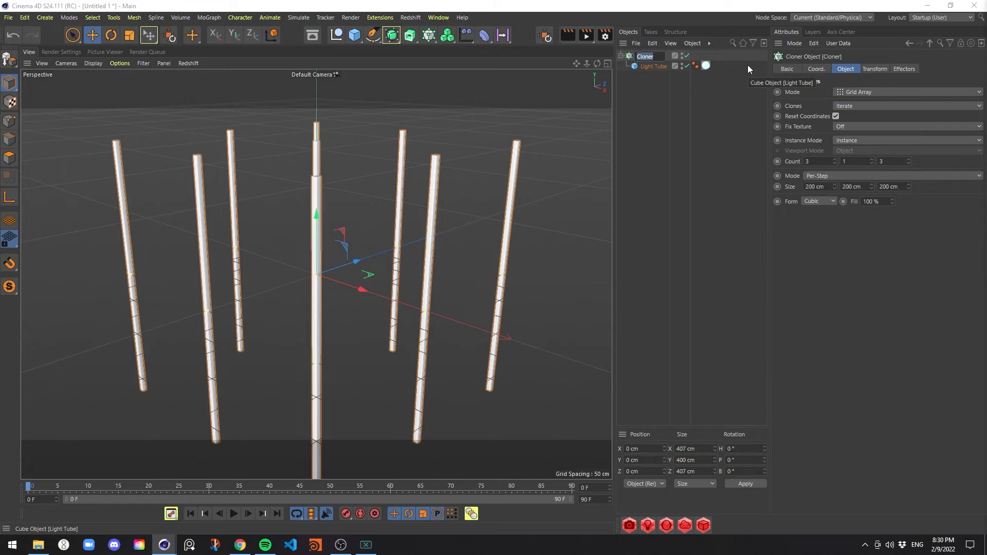
text(Clie)
key(BackSpace)
key(BackSpace)
key(BackSpace)
text(eliling Lights)
key(Return)
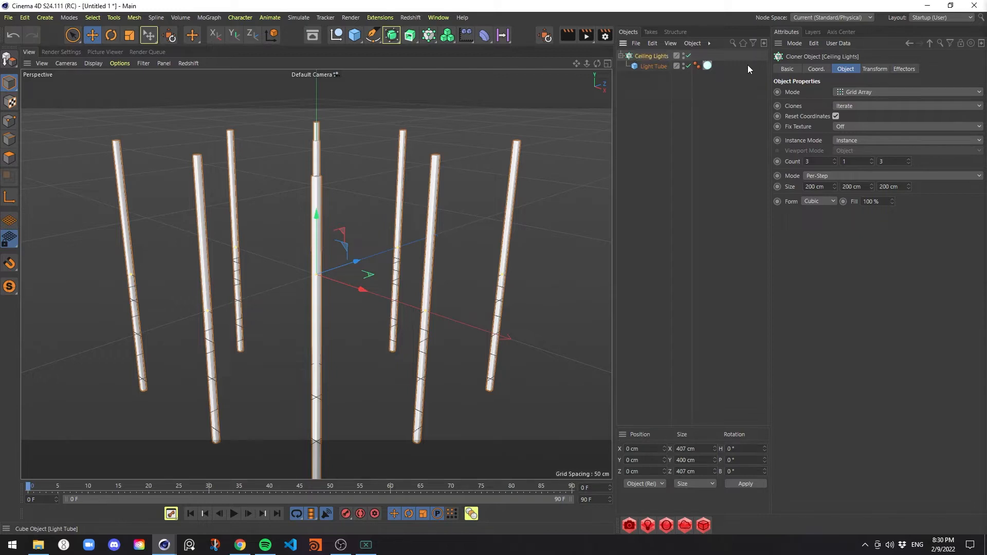
Set the Ceiling Lights cloner to Linear mode with a count of 20 and a P.Z step of 50 cm
click(901, 92)
click(896, 114)
drag(837, 163, 710, 163)
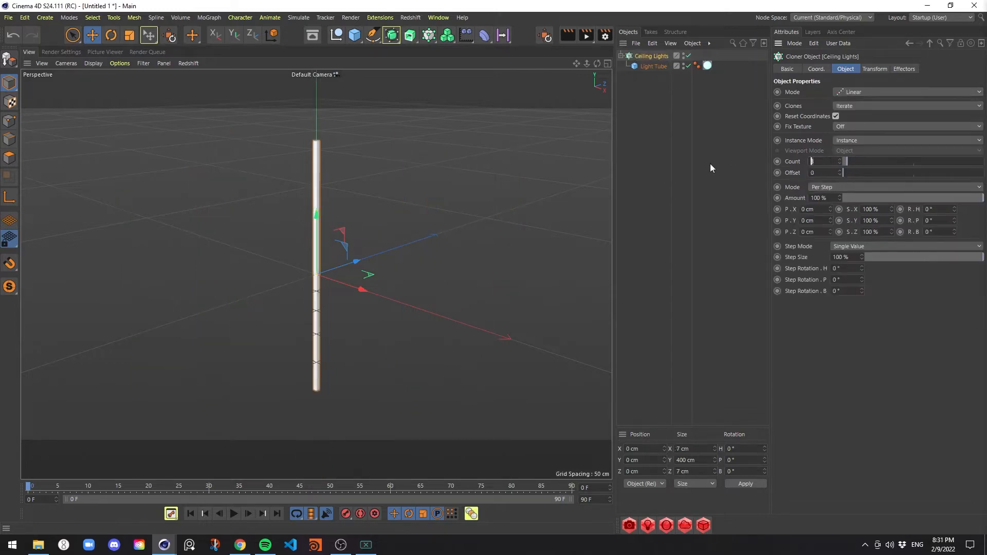
text(20)
key(Return)
drag(802, 231, 872, 223)
text(50)
key(Return)
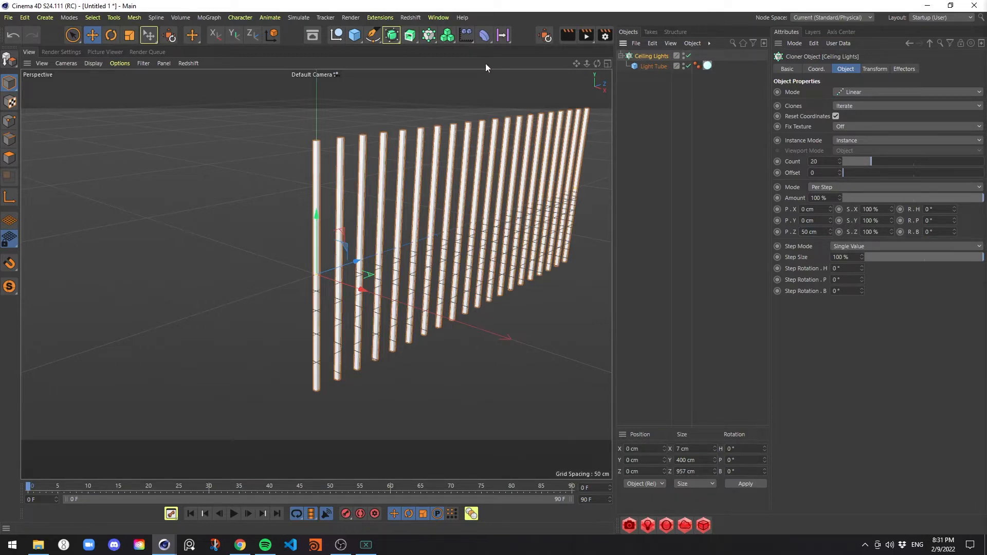
Add a Formula effector to the Ceiling Lights cloner and disable its Scale transform
click(465, 35)
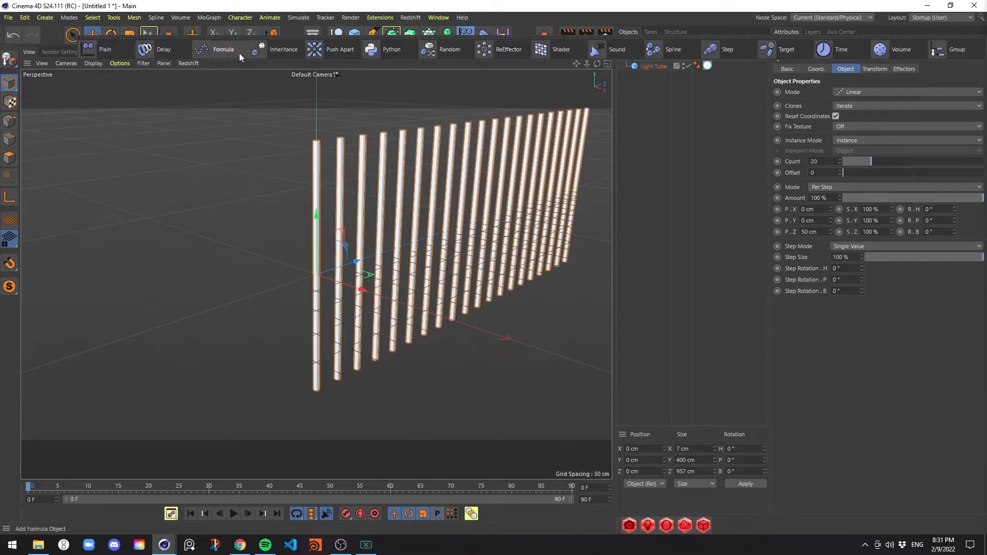
click(224, 49)
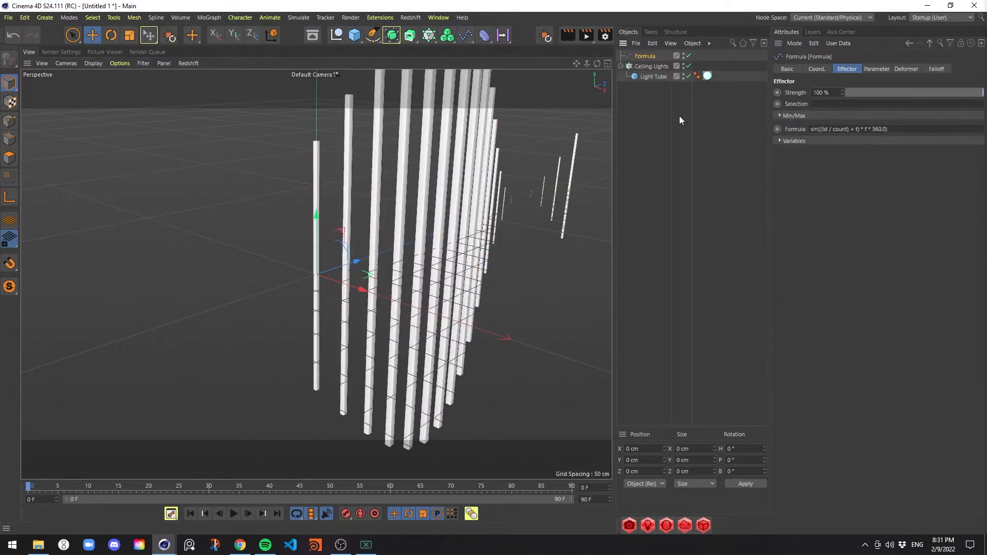
click(883, 69)
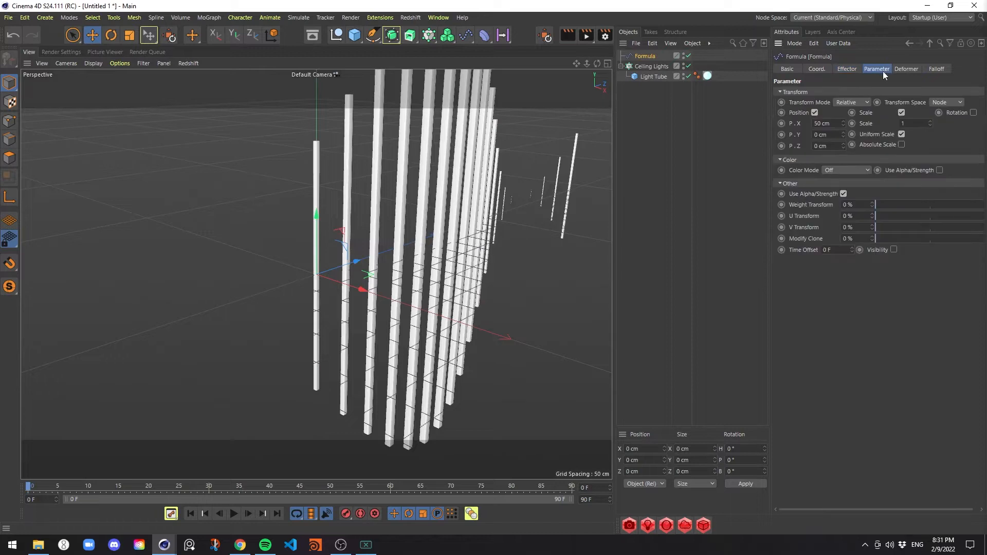
click(901, 113)
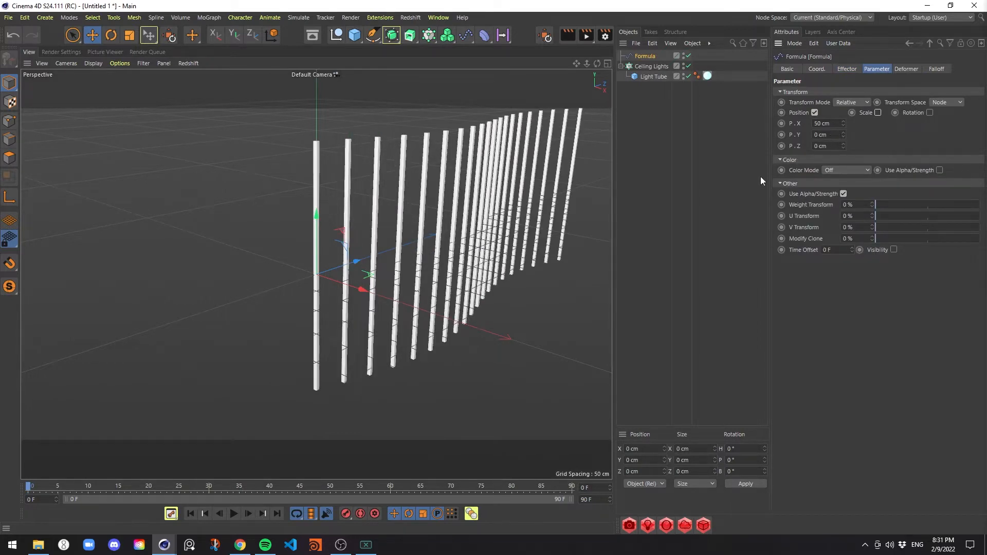
Using the Top view, set the Formula effector's P.X to 170 cm to widen the curve of tubes
middle_click(380, 186)
middle_click(486, 188)
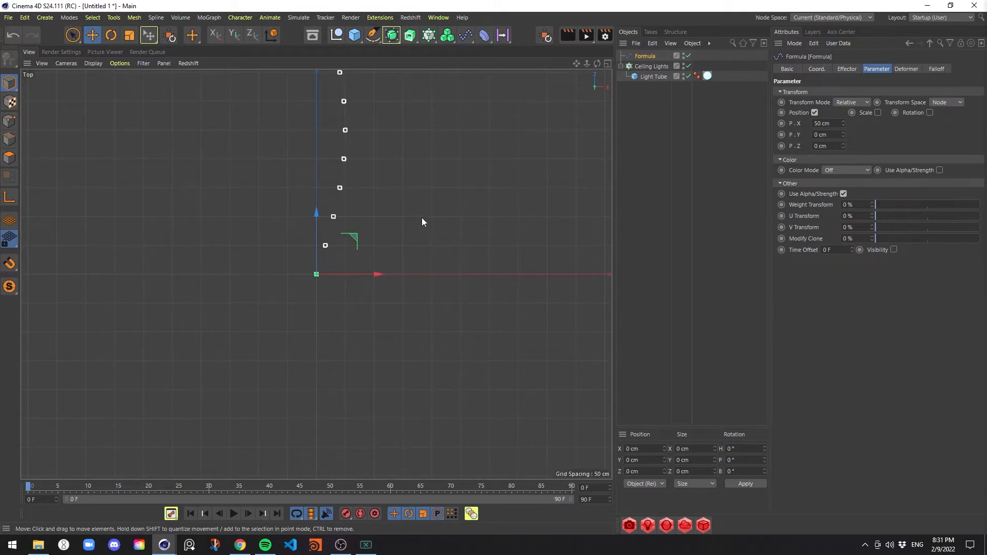
alt+right_drag(403, 211, 290, 212)
alt+middle_drag(402, 183, 362, 262)
alt+right_drag(365, 233, 389, 208)
alt+middle_drag(385, 219, 395, 220)
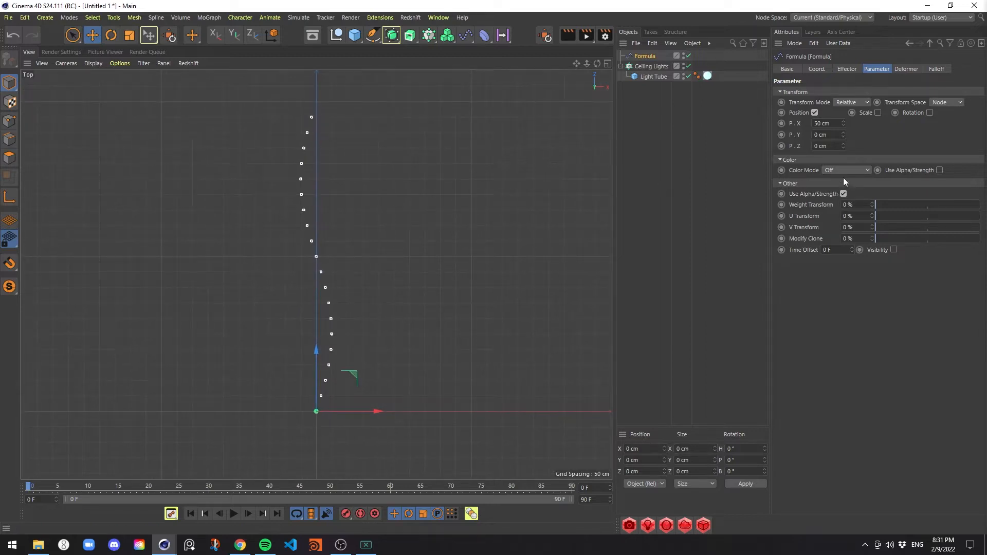
drag(843, 125, 843, 106)
click(835, 122)
text(170)
key(Return)
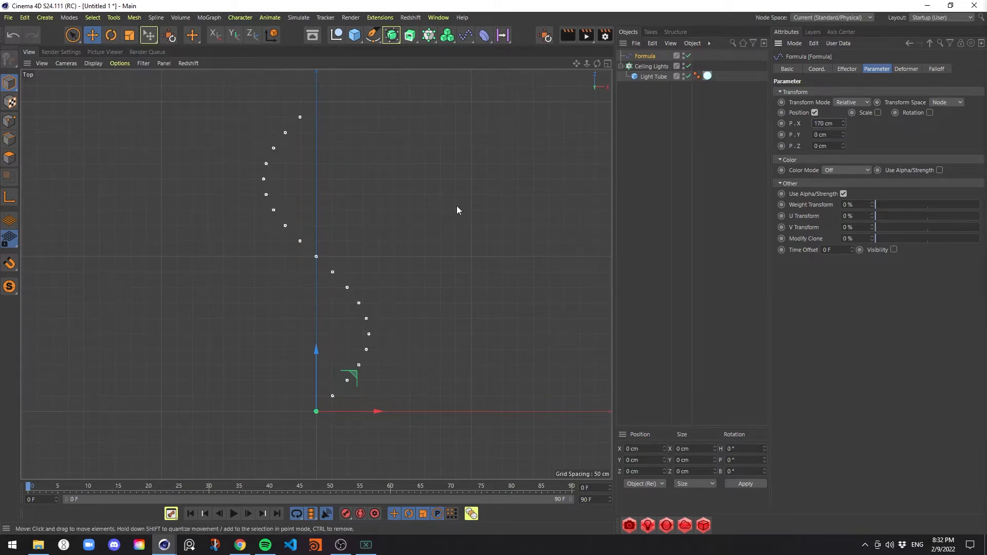
Return to the Perspective view, play the animation to check the tubes' motion, and rewind to frame 0
middle_click(444, 225)
middle_click(294, 212)
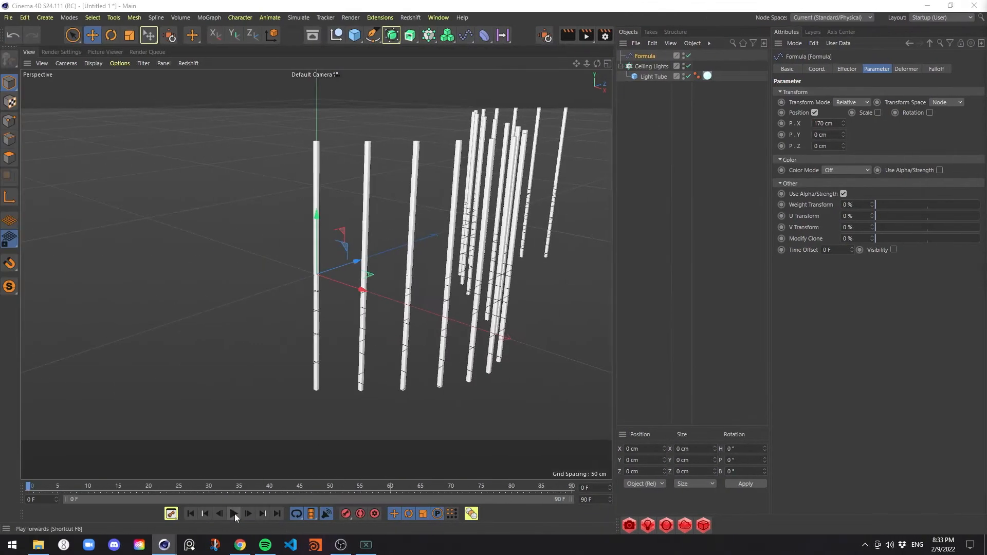
click(234, 513)
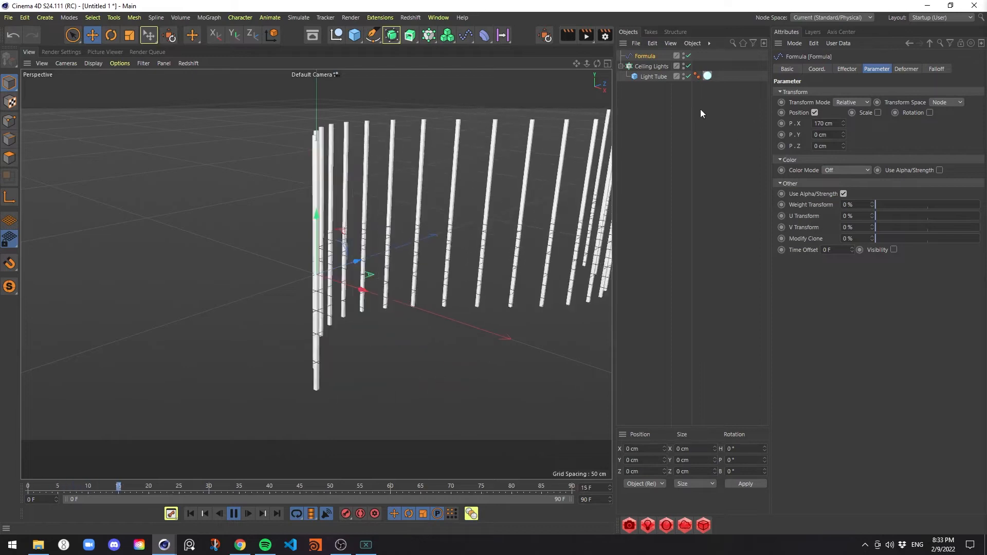
click(234, 514)
drag(76, 487, 26, 482)
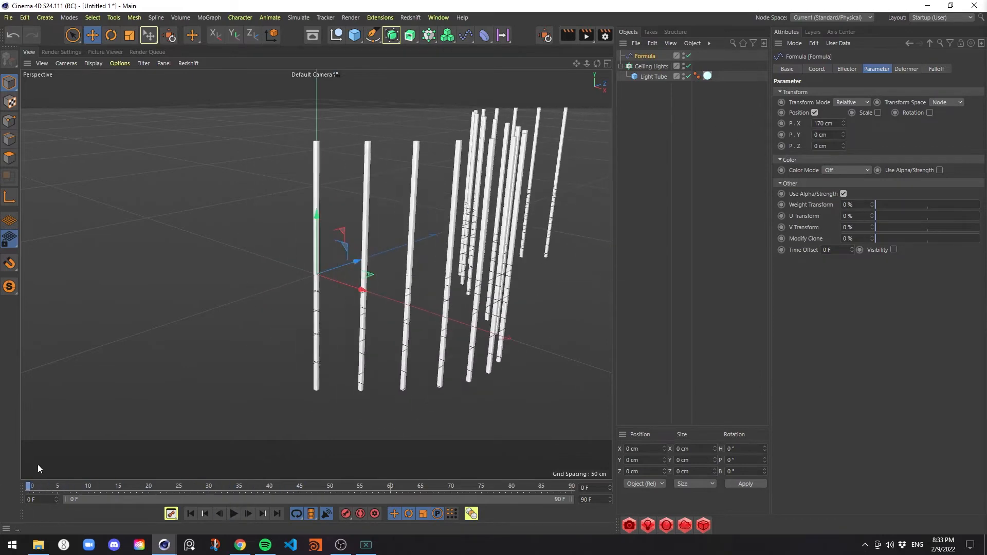
Remove the time term from the Formula effector's expression, leaving sin(((id / count)) * f * 360.0), and test the playback
click(855, 70)
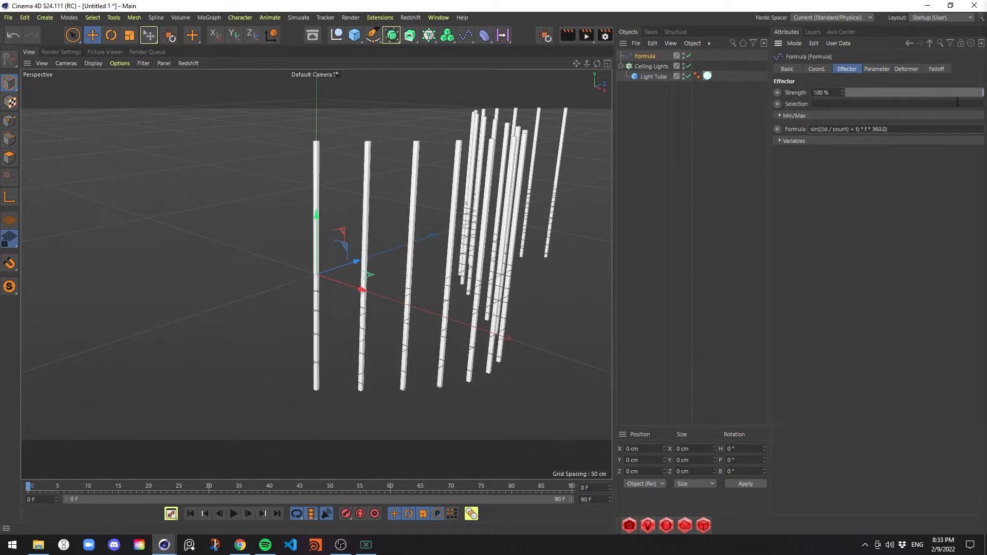
key(BackSpace)
key(BackSpace)
key(BackSpace)
key(BackSpace)
key(BackSpace)
key(BackSpace)
key(F8)
Add a Cube primitive to the scene
click(355, 35)
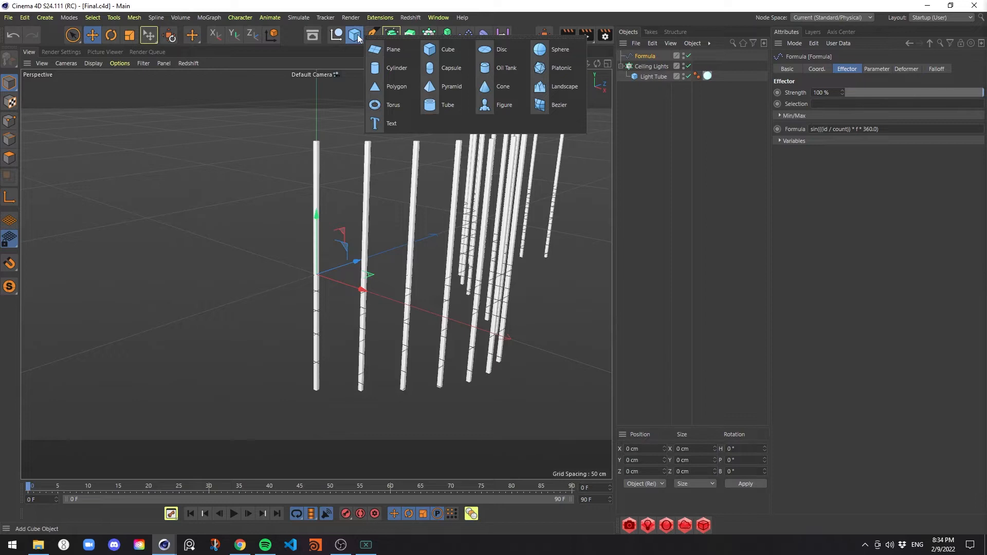
click(447, 51)
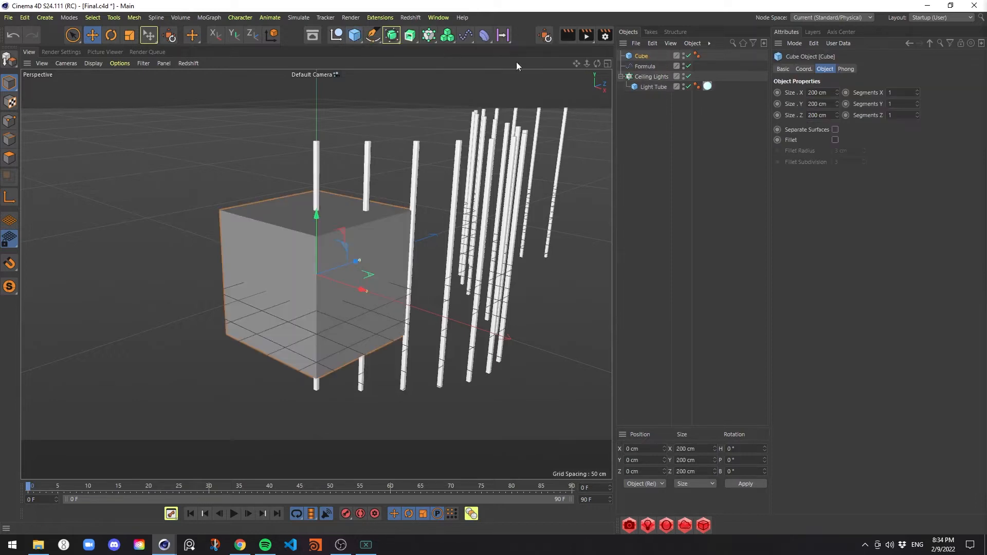
Set the cube's size to 1000 cm in X, 1000 cm in Y and 2000 cm in Z
double_click(822, 92)
text(1000)
key(Tab)
text(1000)
key(Tab)
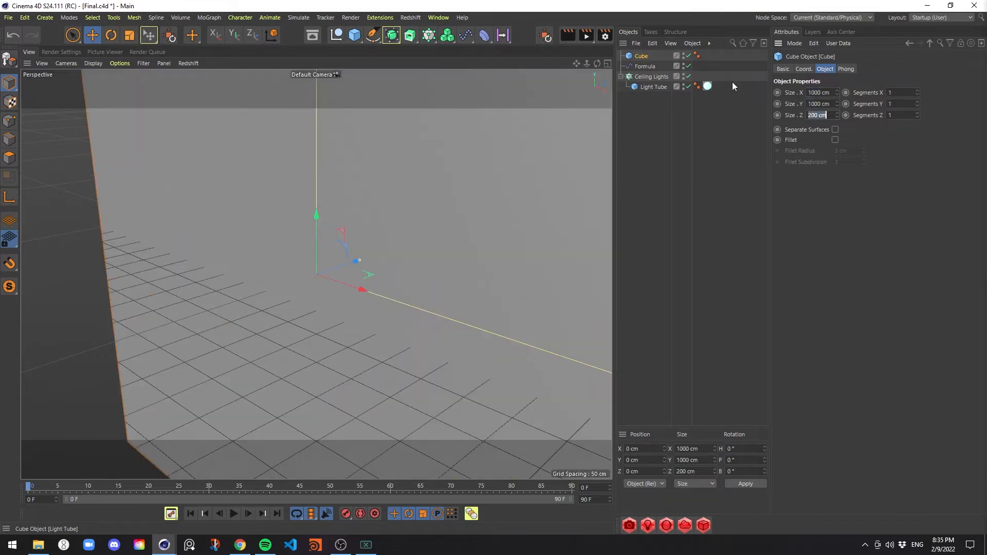
text(2000)
key(Return)
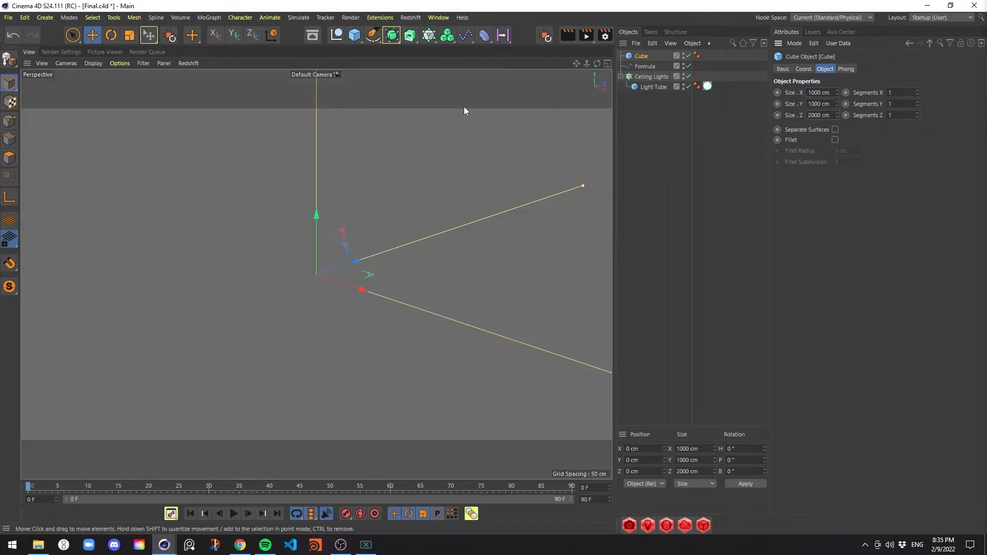
Make the cube editable and delete its top polygon and its front end polygon
alt+right_drag(445, 217, 241, 229)
alt+right_drag(370, 208, 322, 228)
alt+middle_drag(330, 254, 317, 273)
mouse_move(394, 252)
alt+right_down()
mouse_move(419, 267)
mouse_move(379, 261)
alt+right_up()
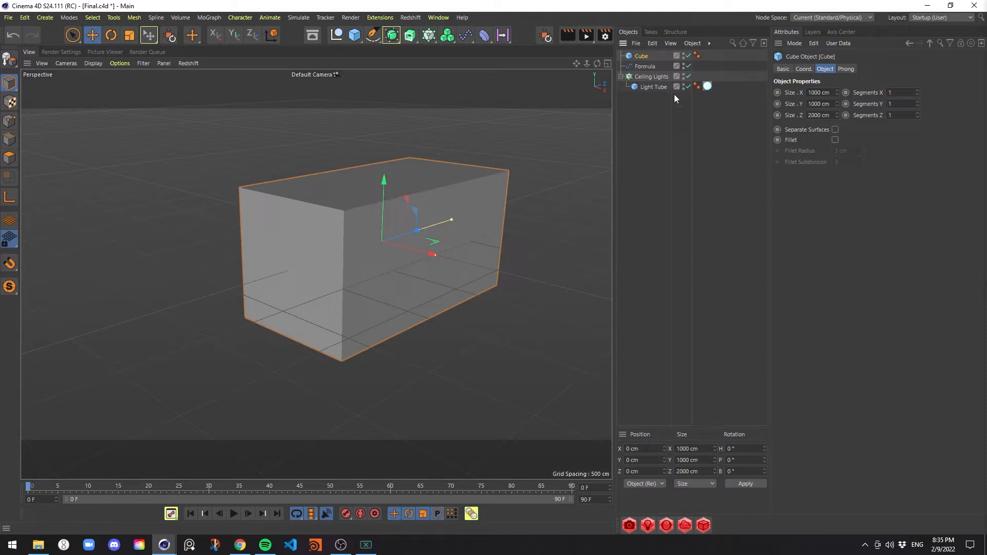
key(c)
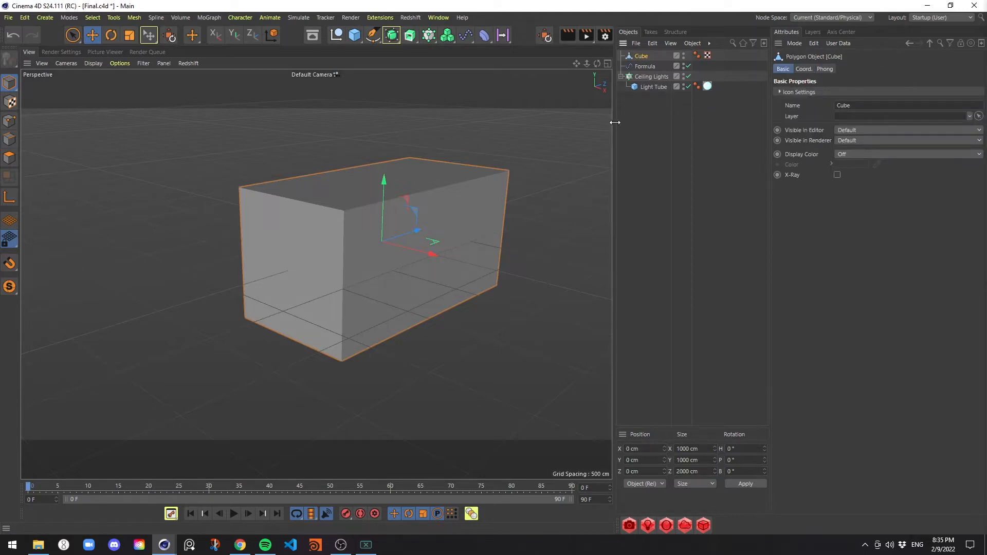
click(7, 159)
click(389, 192)
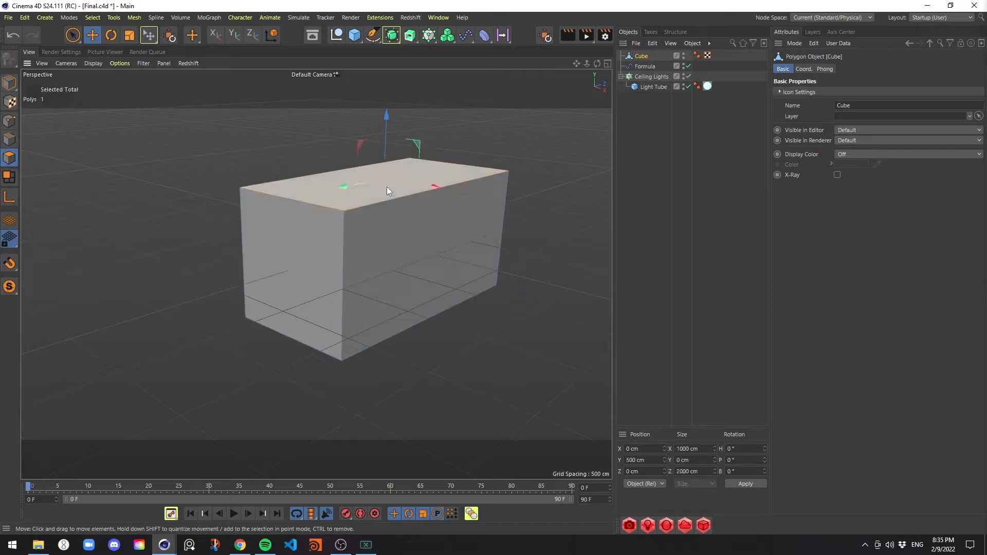
key(Delete)
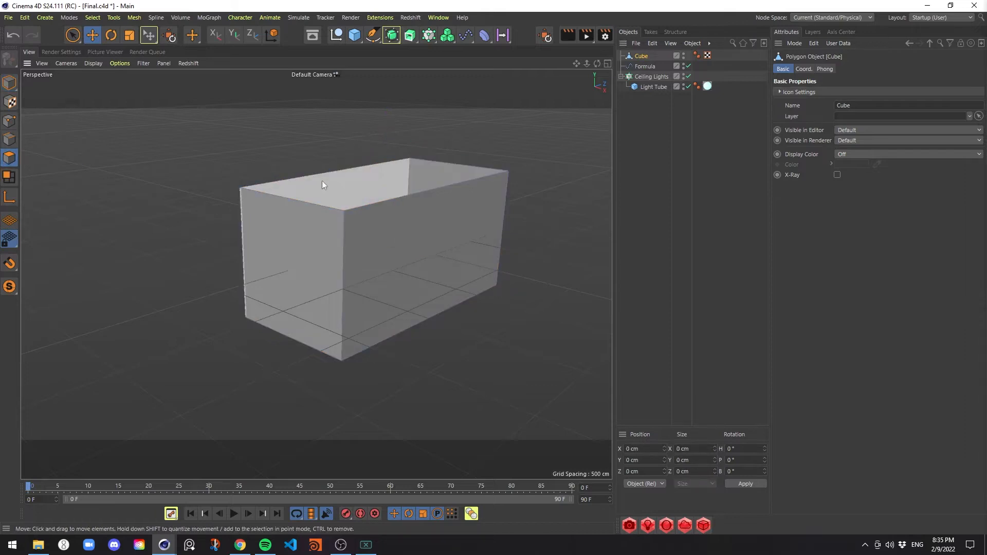
click(319, 233)
key(Delete)
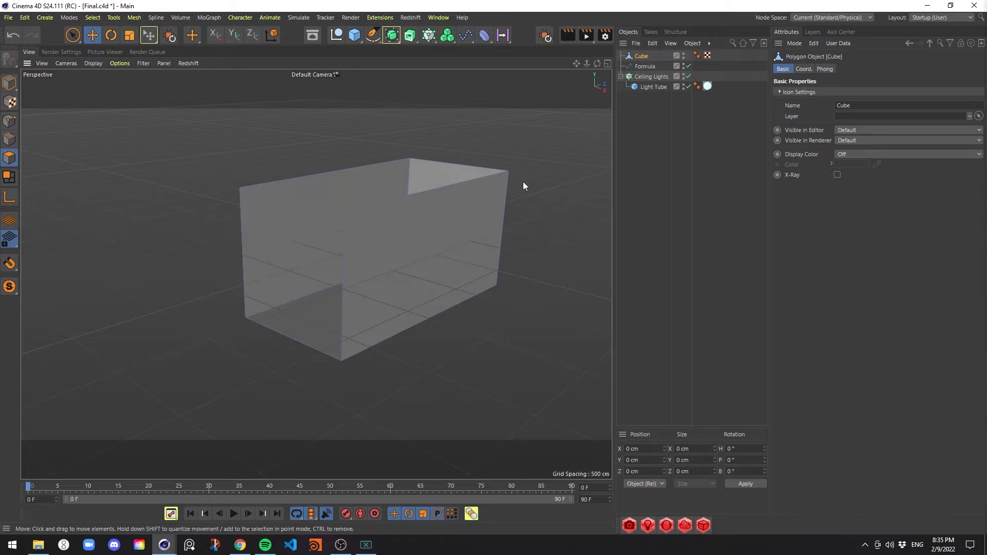
In the Top view, use Line Cut to cut a closed rectangle through the cube's full length, leaving a central strip about 457 cm wide
mouse_move(513, 292)
alt+mouse_down()
mouse_move(427, 282)
mouse_move(487, 294)
alt+mouse_up()
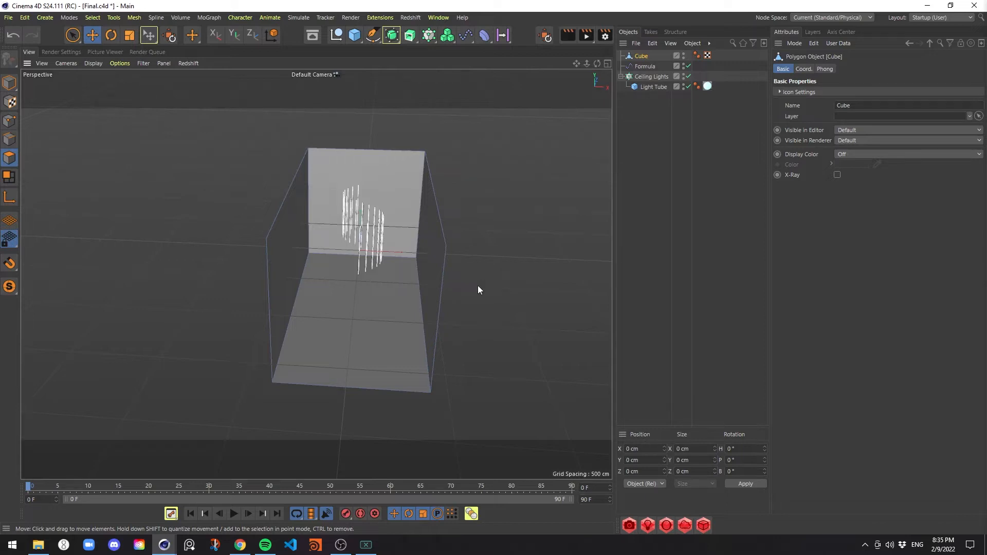
key(m)
key(k)
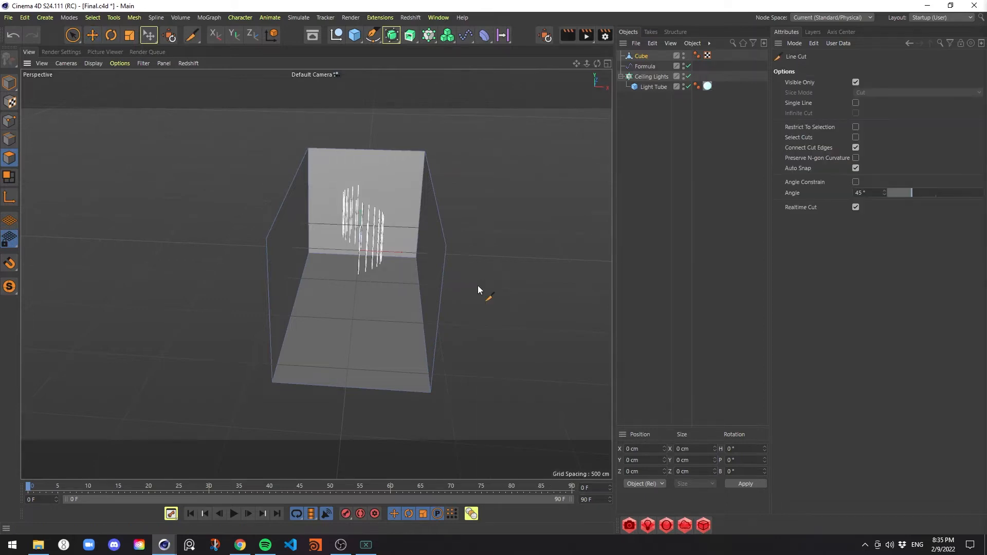
middle_click(478, 289)
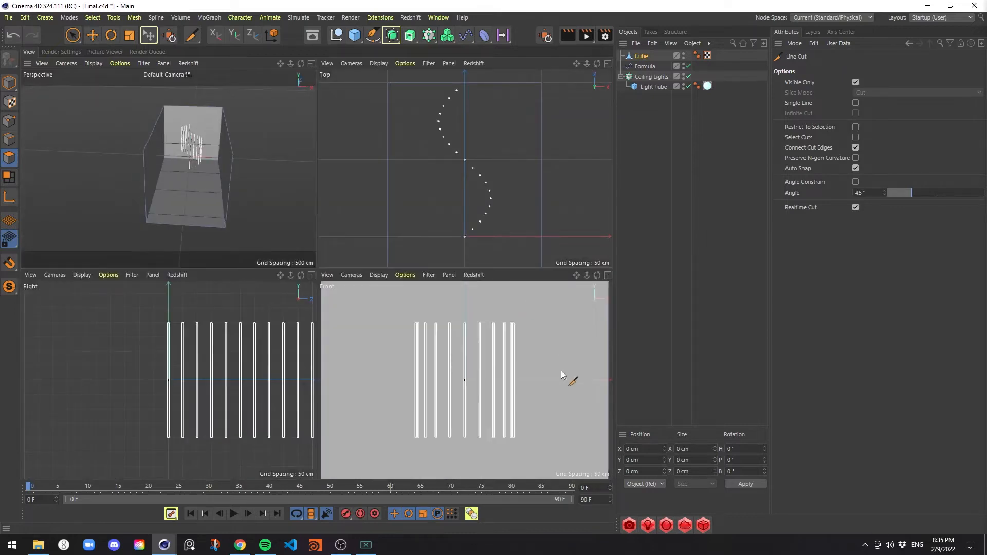
middle_click(524, 202)
scroll(420, 263, down, 5)
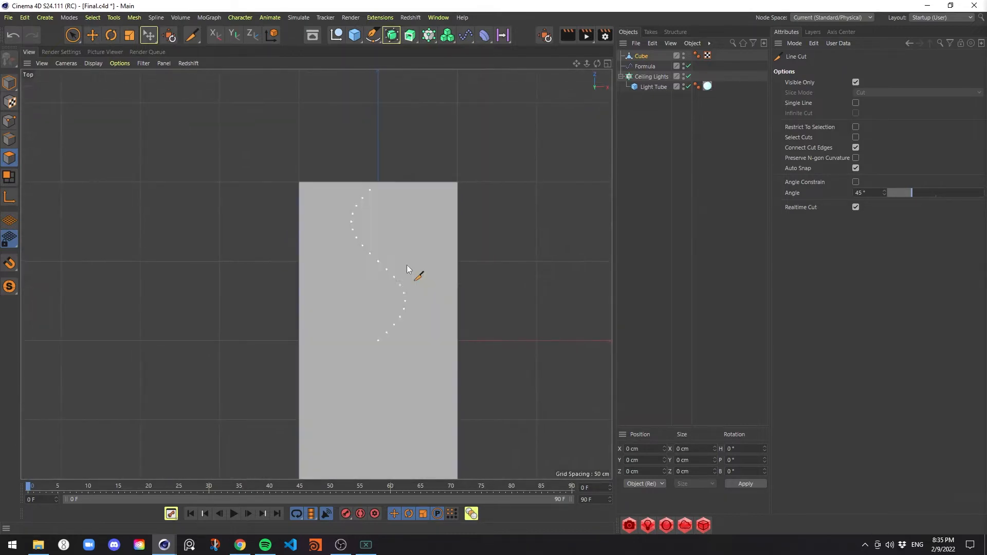
alt+middle_drag(406, 265, 386, 204)
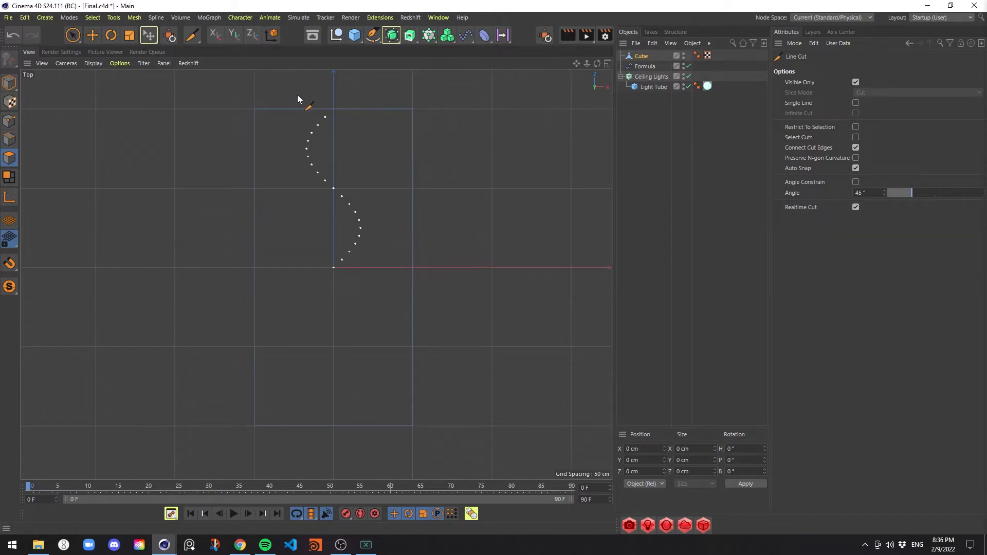
click(296, 91)
click(297, 443)
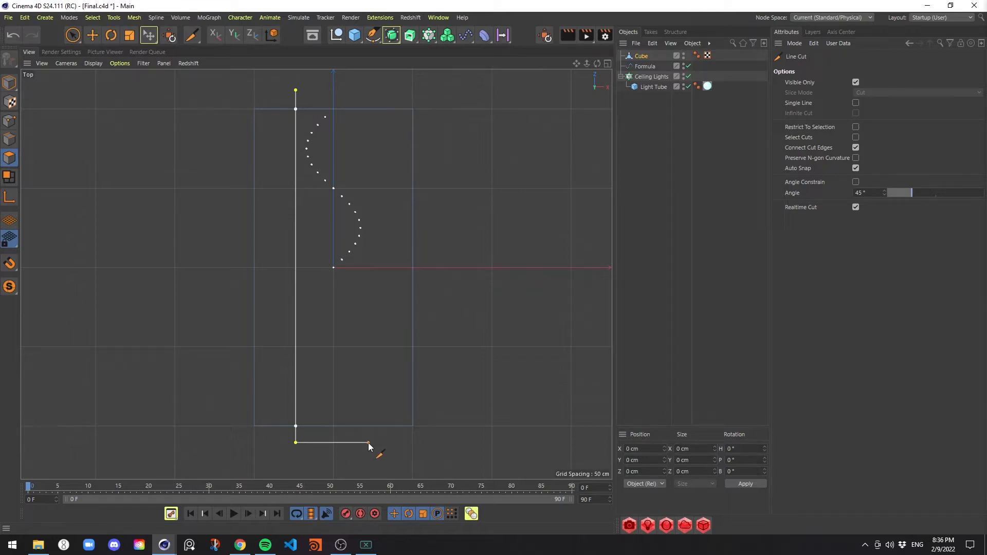
click(368, 442)
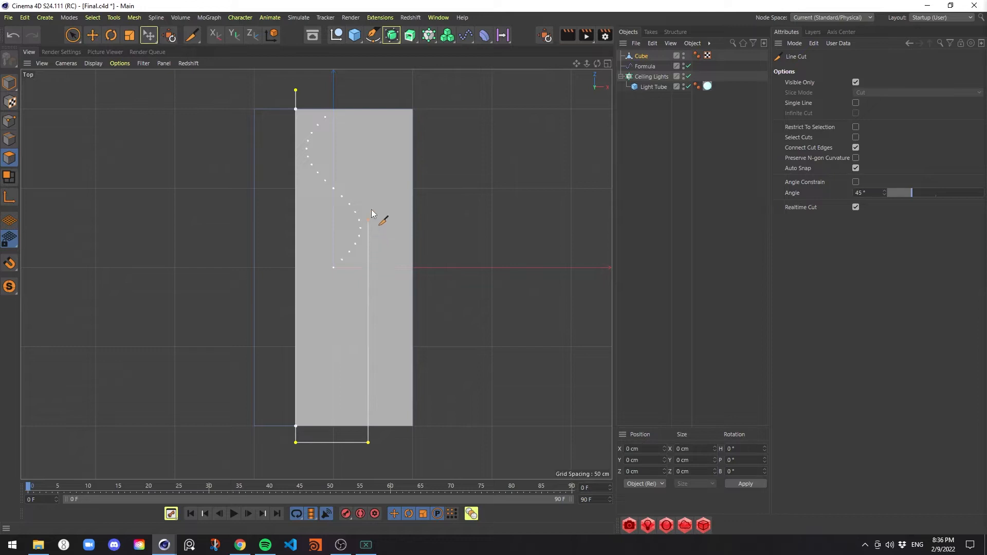
click(368, 90)
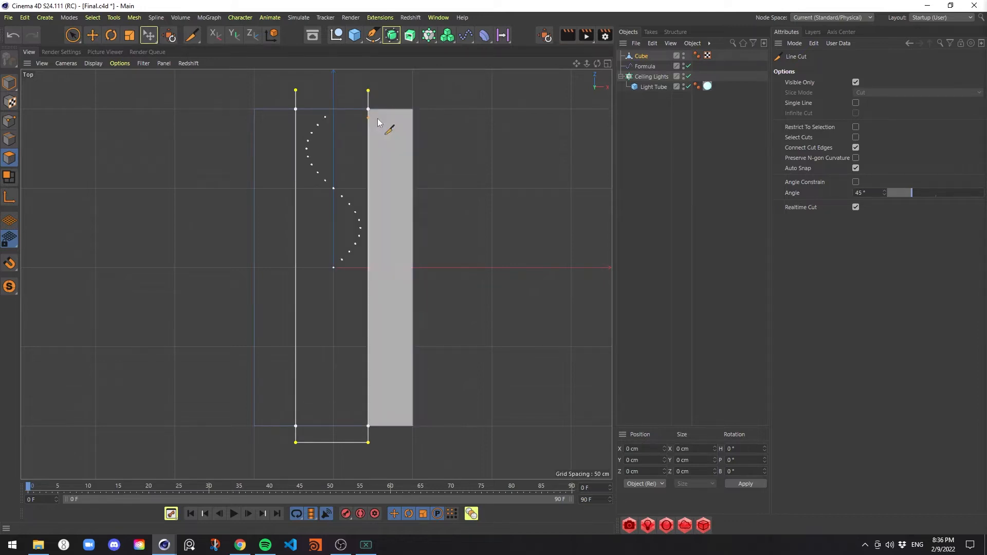
click(296, 90)
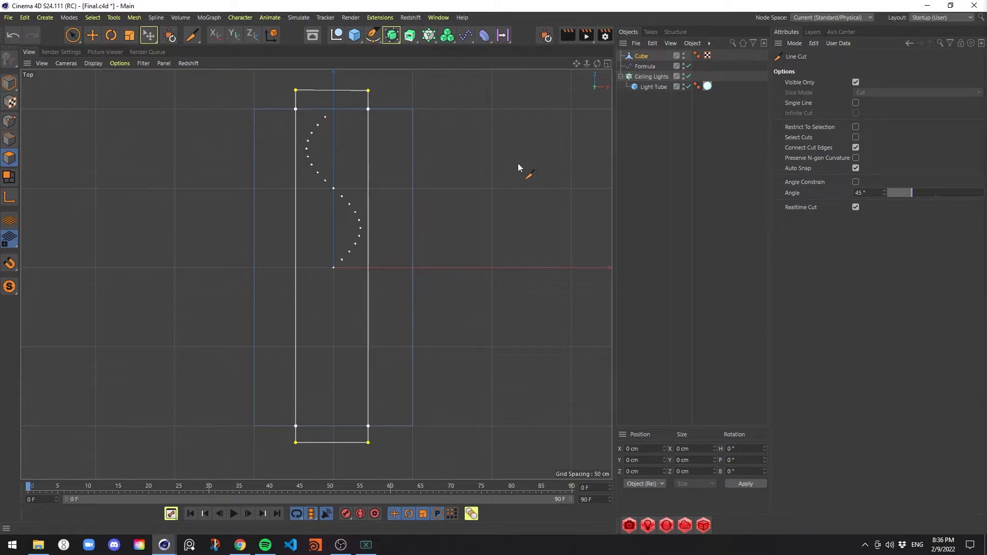
In the Perspective view, extrude the central floor strip by 94 cm to form a sunken channel
middle_click(502, 236)
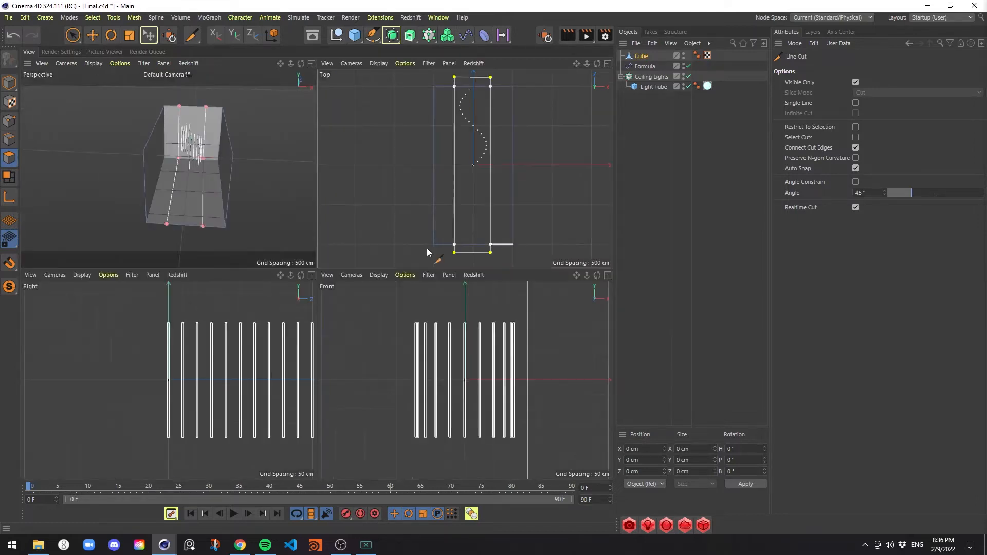
middle_click(260, 209)
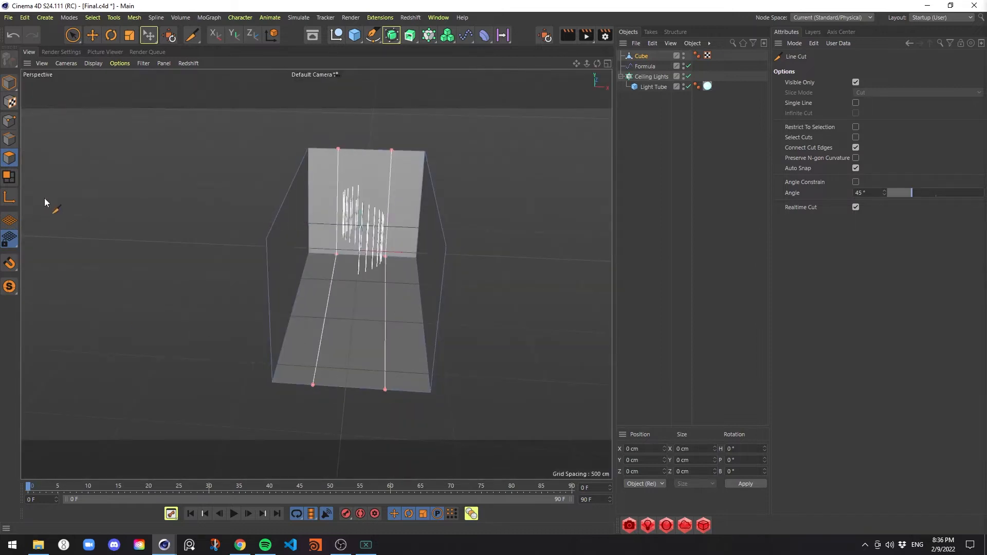
key(e)
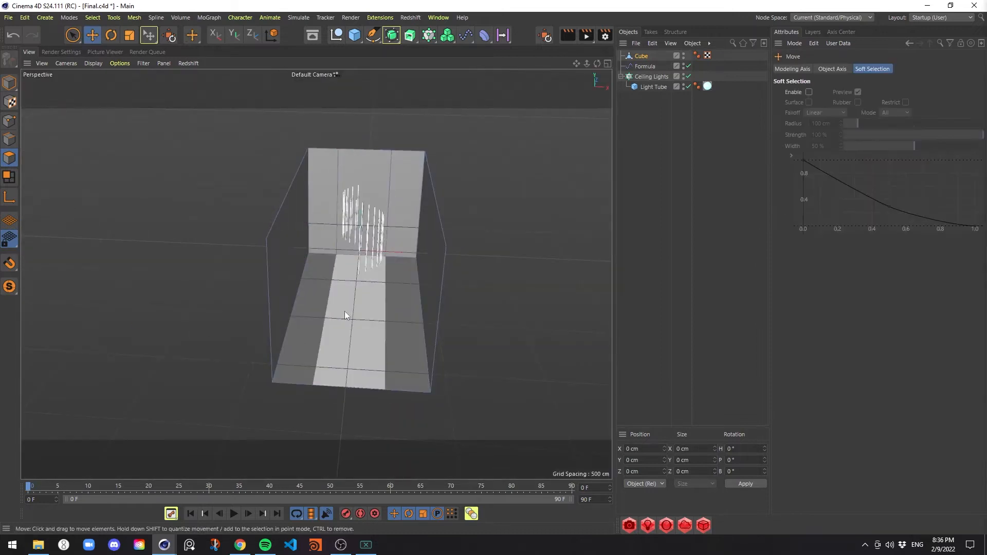
click(370, 307)
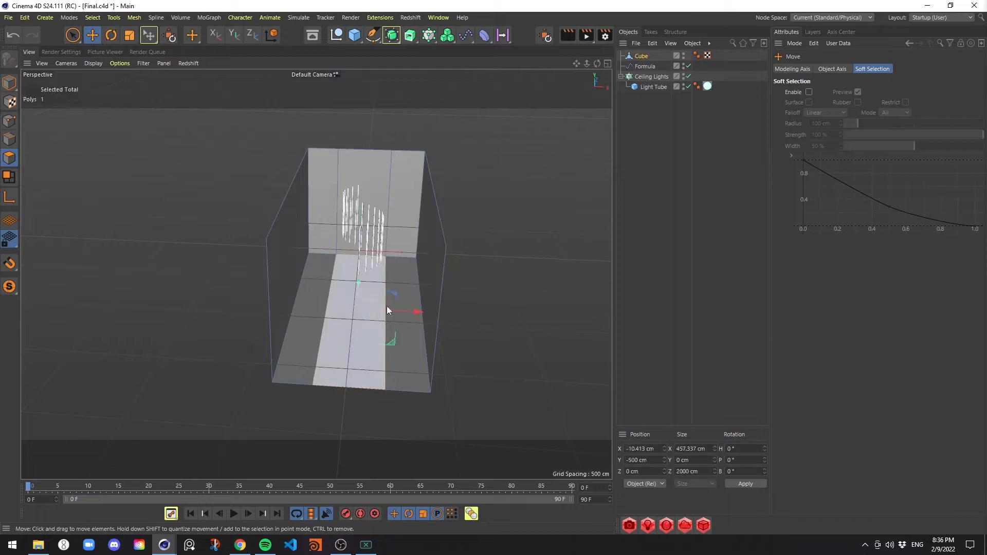
right_click(539, 225)
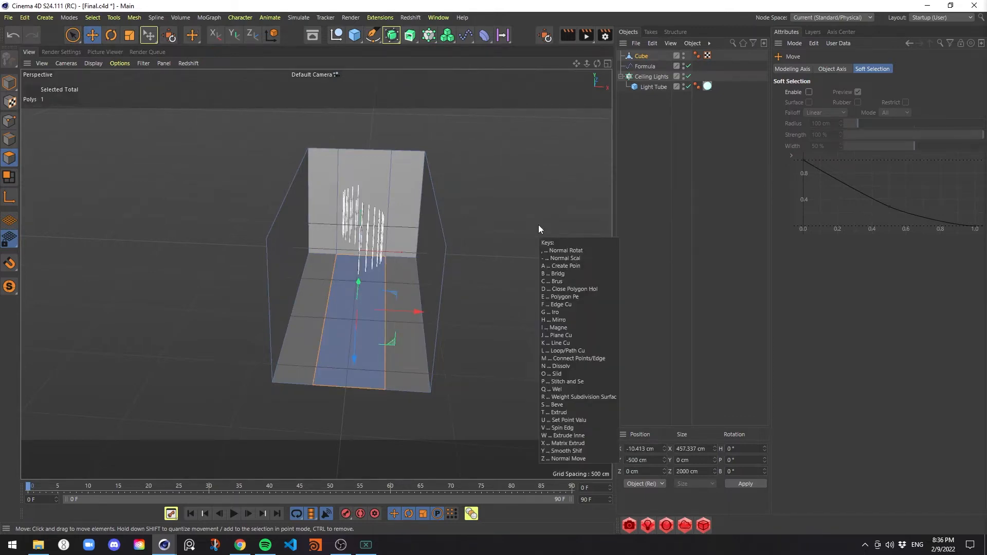
key(d)
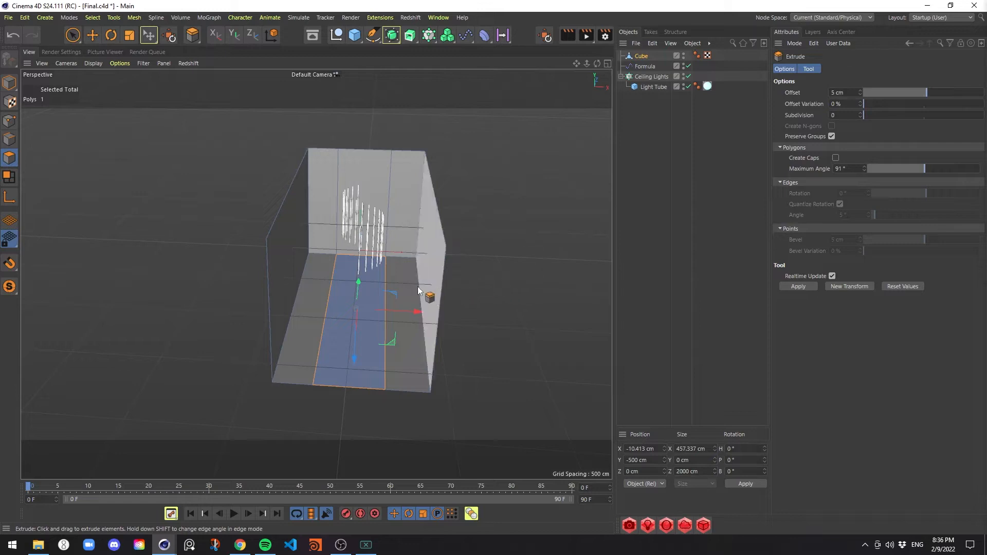
drag(405, 291, 465, 291)
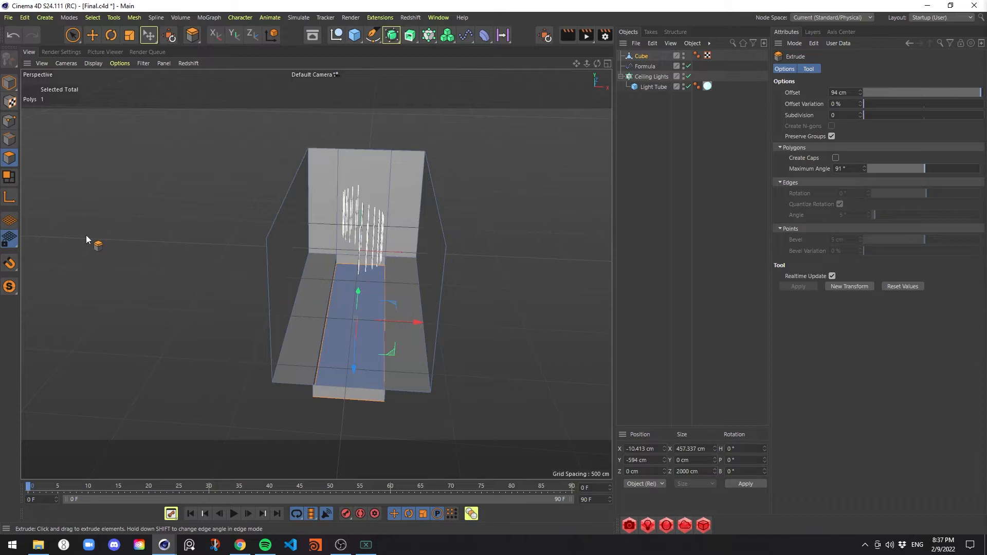
Delete the small polygon closing the front end of the floor channel and save the scene
key(e)
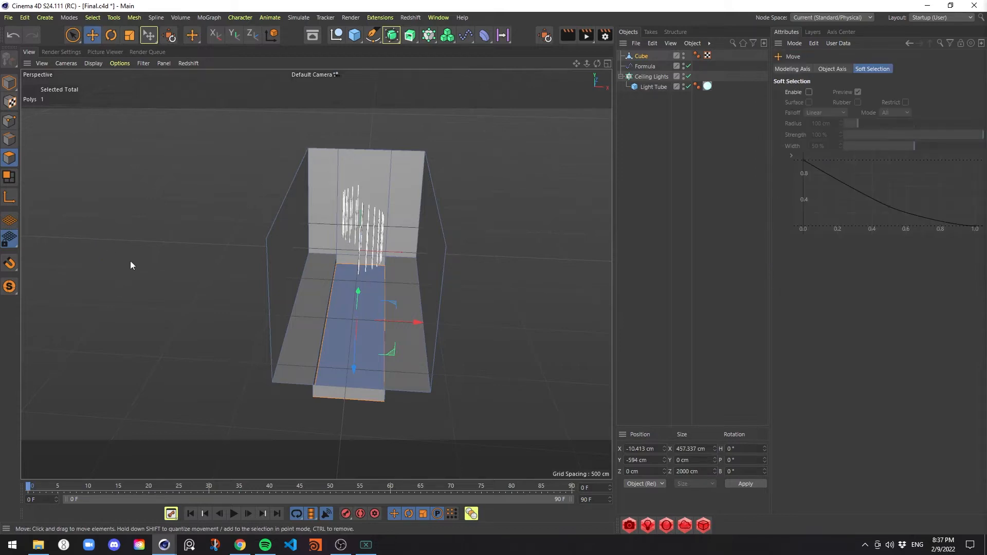
click(352, 396)
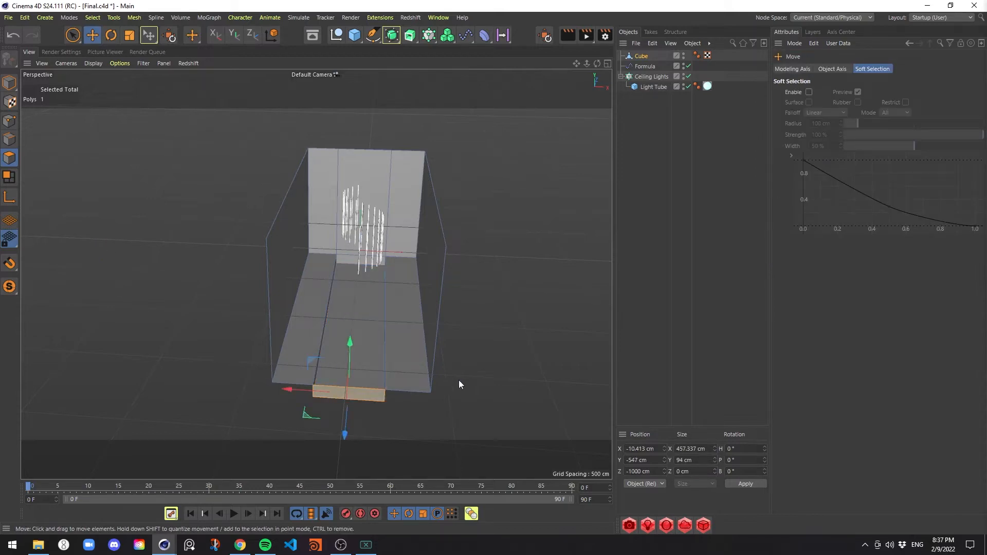
click(458, 385)
key(ctrl+s)
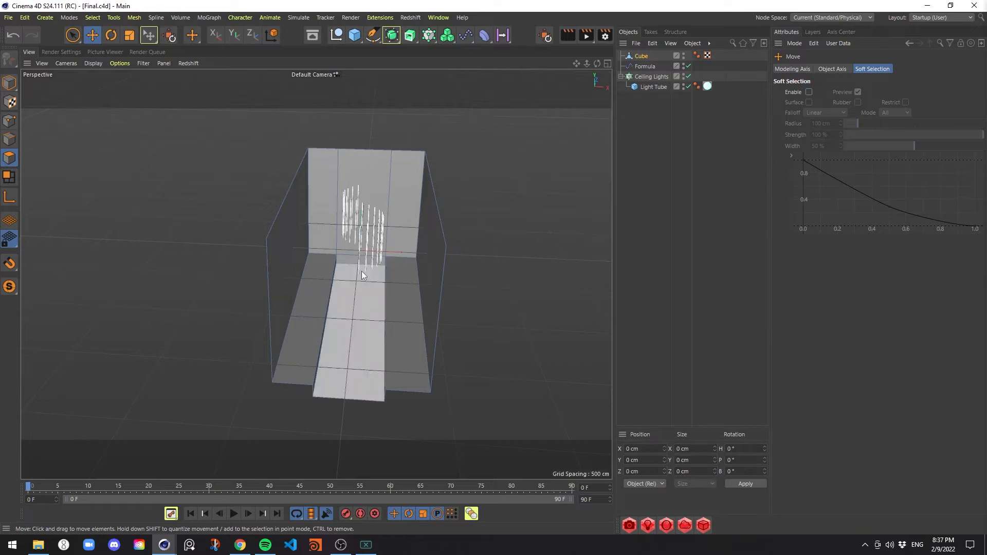
Switch back to Model mode and rename the Cube object to Room
scroll(435, 262, up, 10)
scroll(503, 262, down, 3)
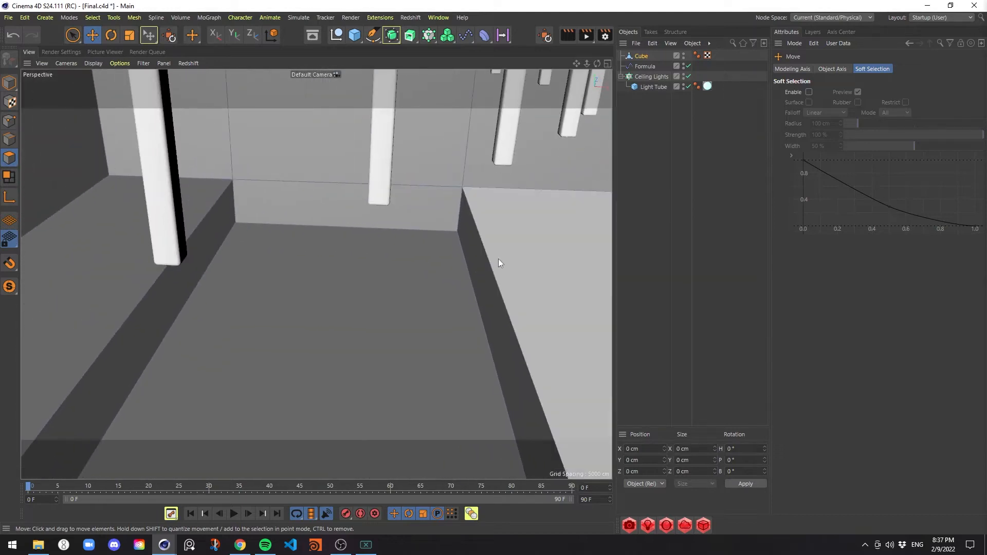
key(Return)
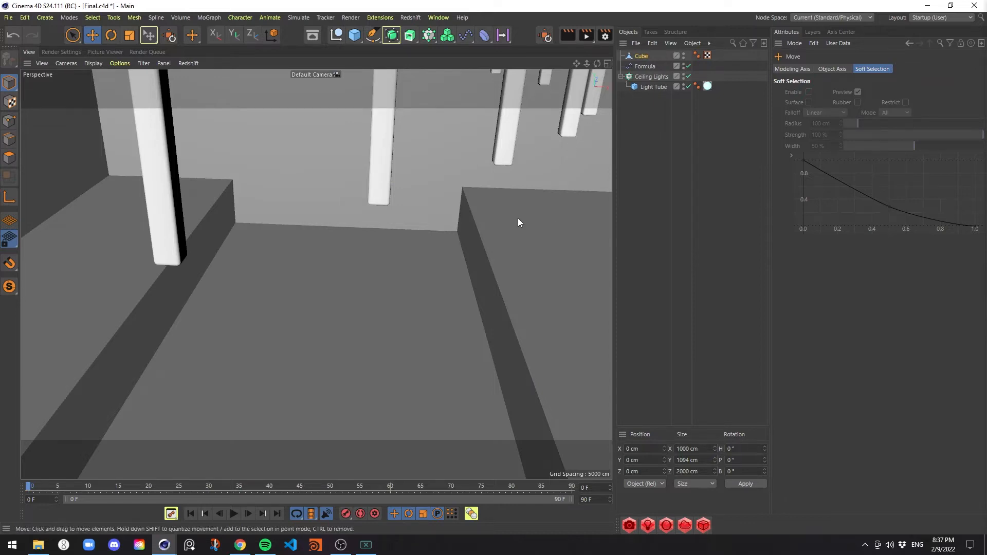
double_click(642, 56)
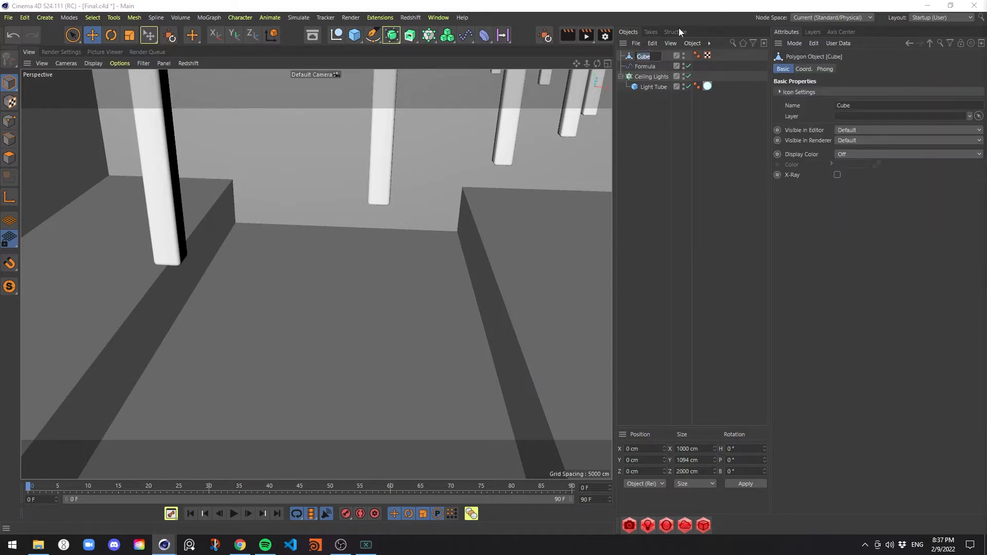
text(Room)
key(Return)
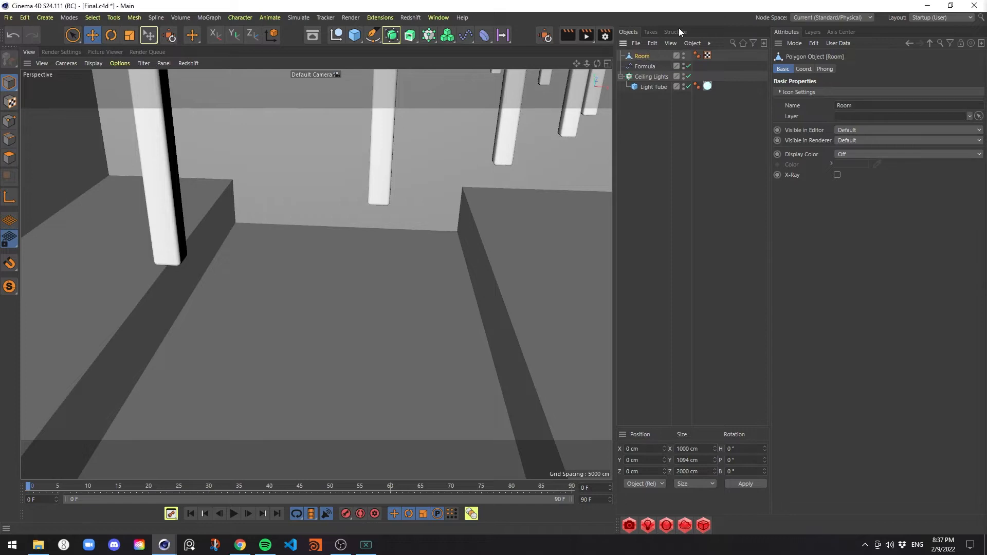
Add a Bevel deformer and make it a child of the Room object
click(482, 38)
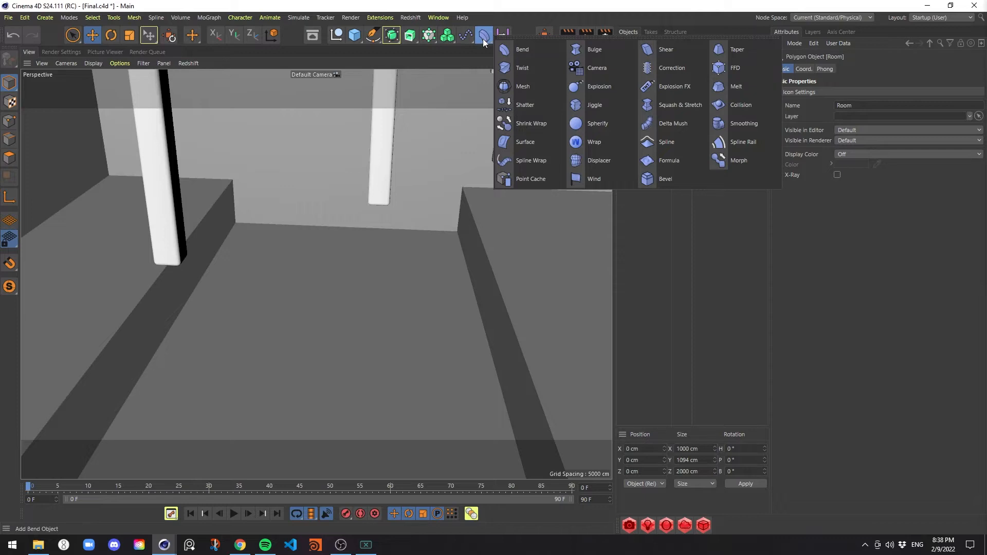
click(664, 178)
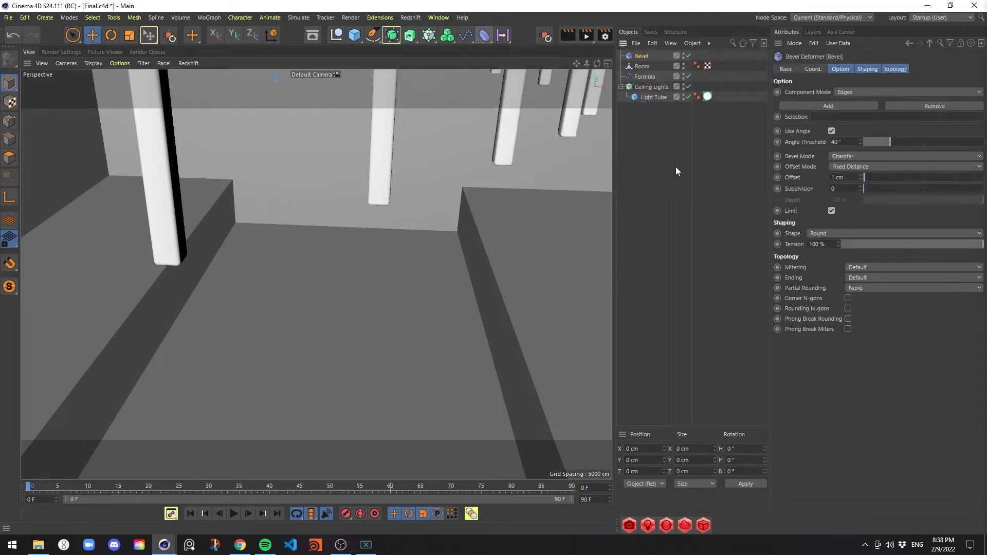
drag(646, 69, 643, 68)
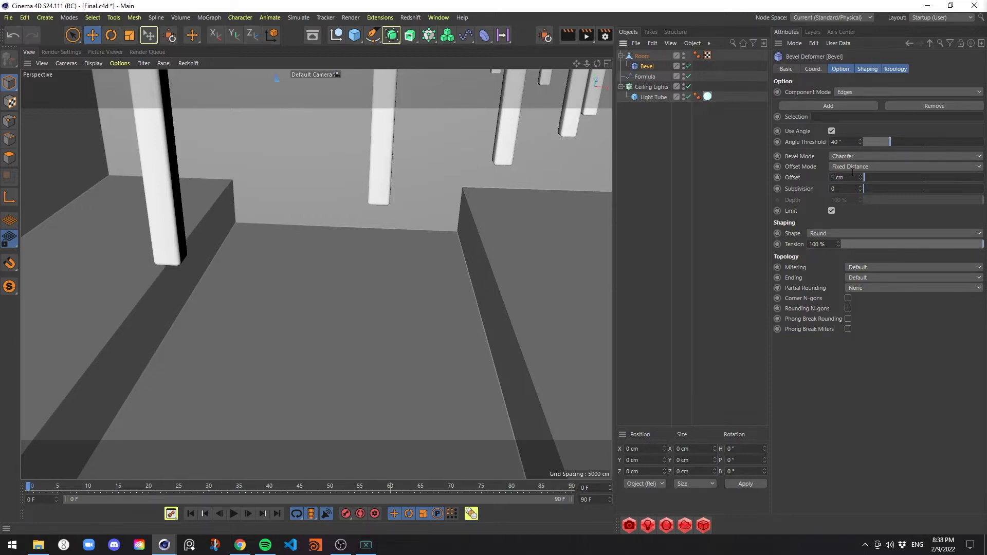
Set the Bevel deformer's Offset to 2 cm and Subdivision to 3, and save the scene
double_click(850, 175)
text(2)
key(Return)
text(3)
key(Return)
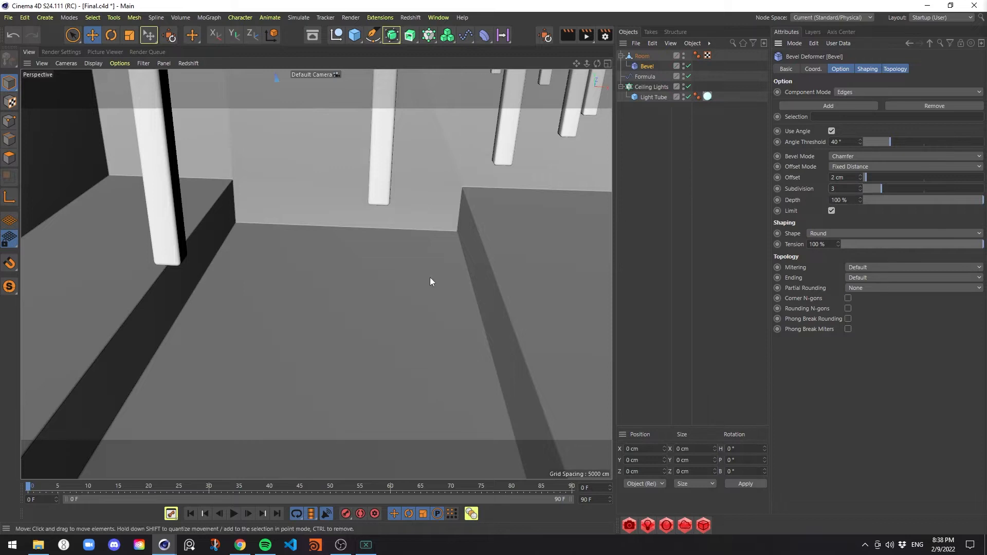
alt+drag(430, 276, 458, 251)
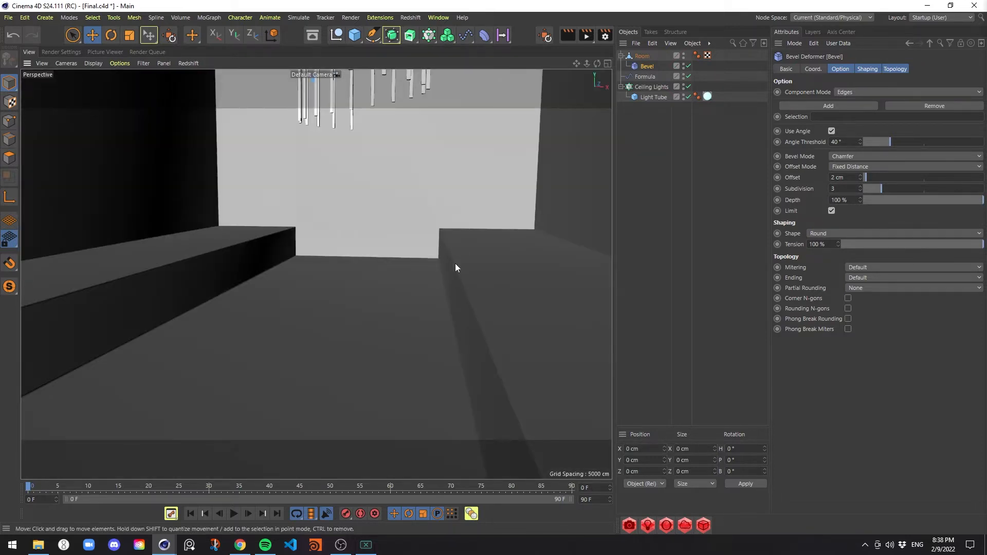
key(ctrl+s)
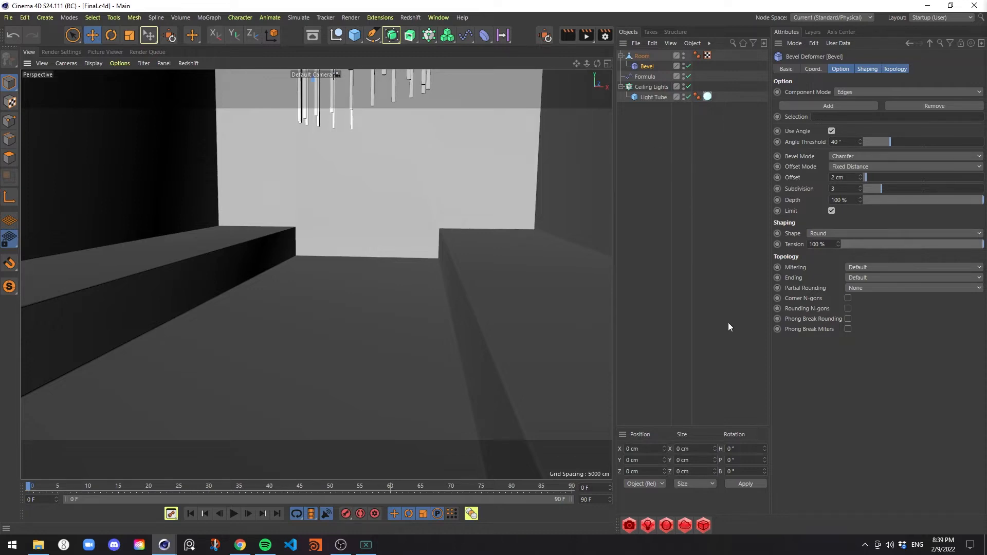
Add a standard Redshift camera to the scene and rename it Cam
click(410, 17)
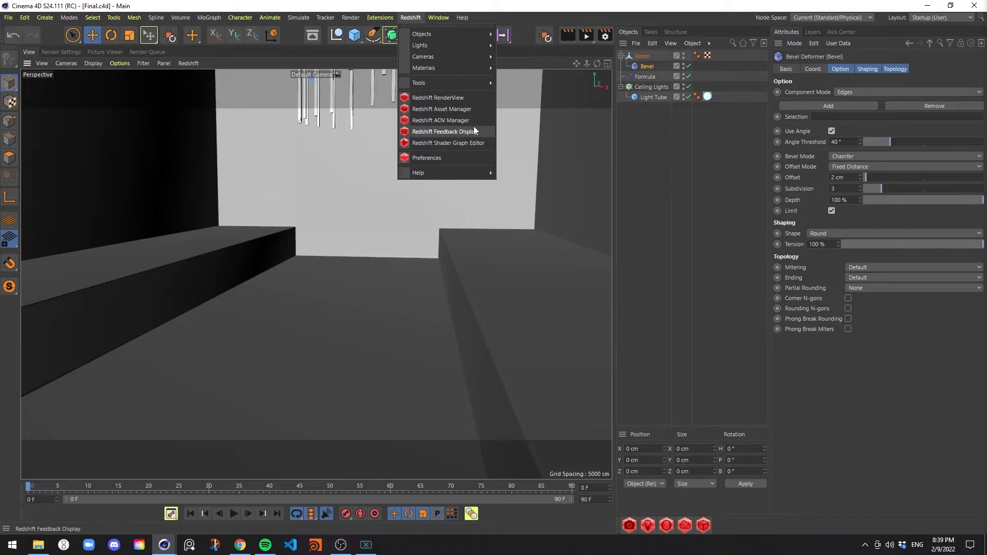
mouse_move(459, 57)
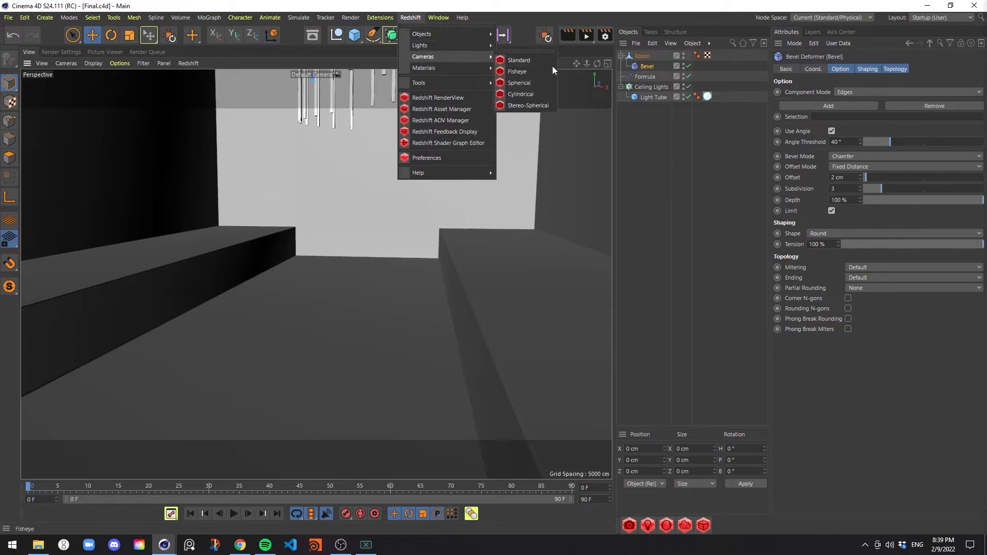
click(532, 59)
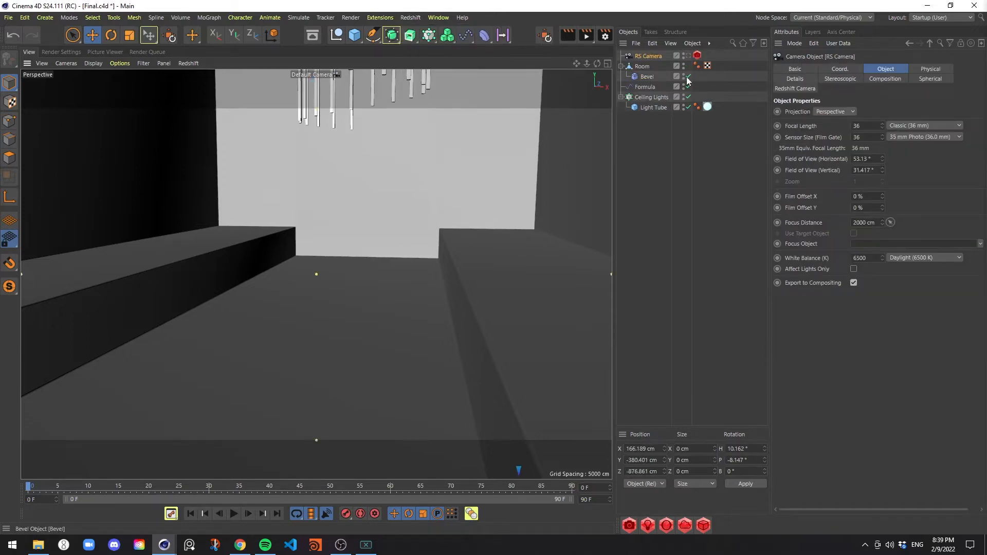
key(Return)
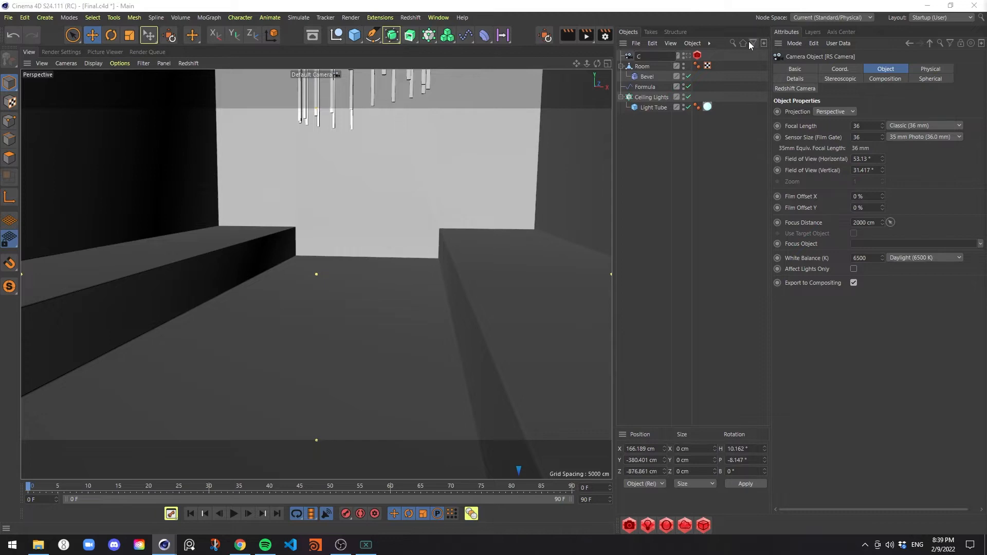
text(Cam)
key(Return)
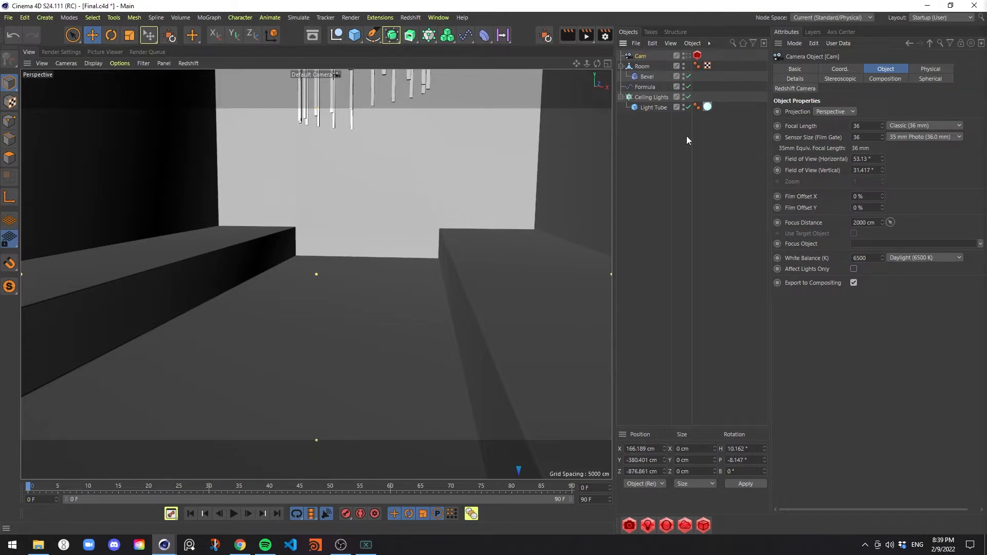
Look through Cam and reframe it to face down the floor channel toward the back wall and hanging light tubes
click(687, 56)
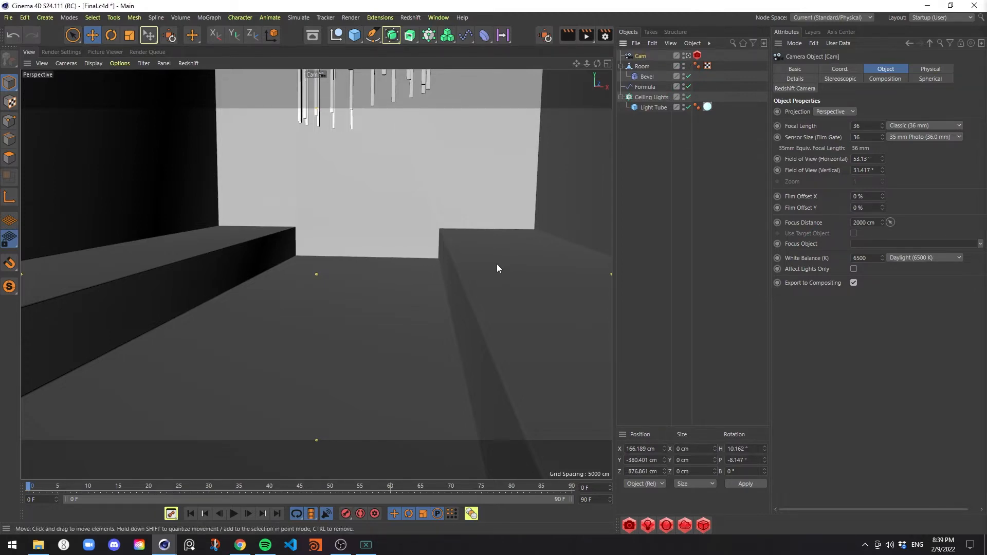
alt+drag(438, 281, 449, 270)
alt+right_drag(441, 267, 424, 268)
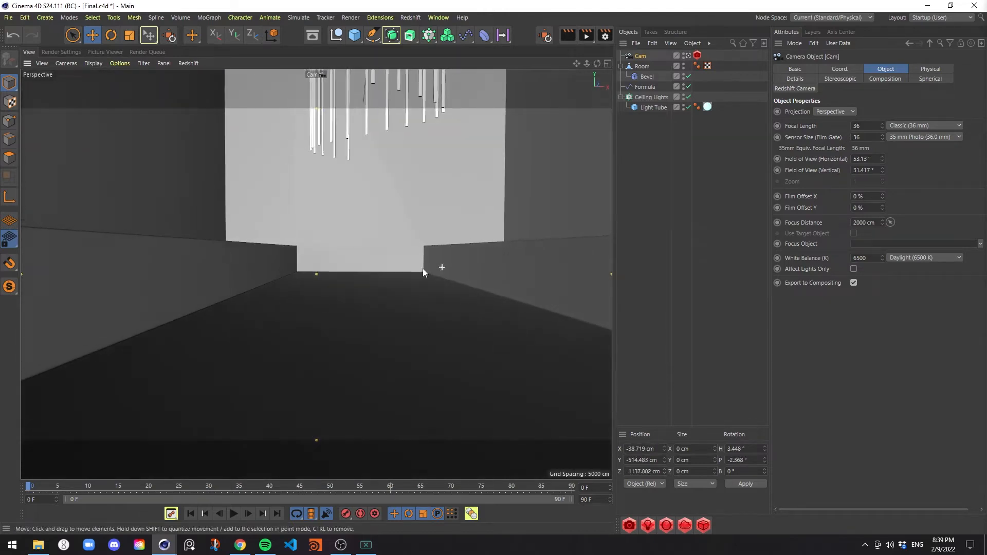
alt+middle_drag(424, 269, 416, 285)
mouse_move(416, 285)
alt+mouse_down()
mouse_move(413, 294)
mouse_move(411, 276)
alt+mouse_up()
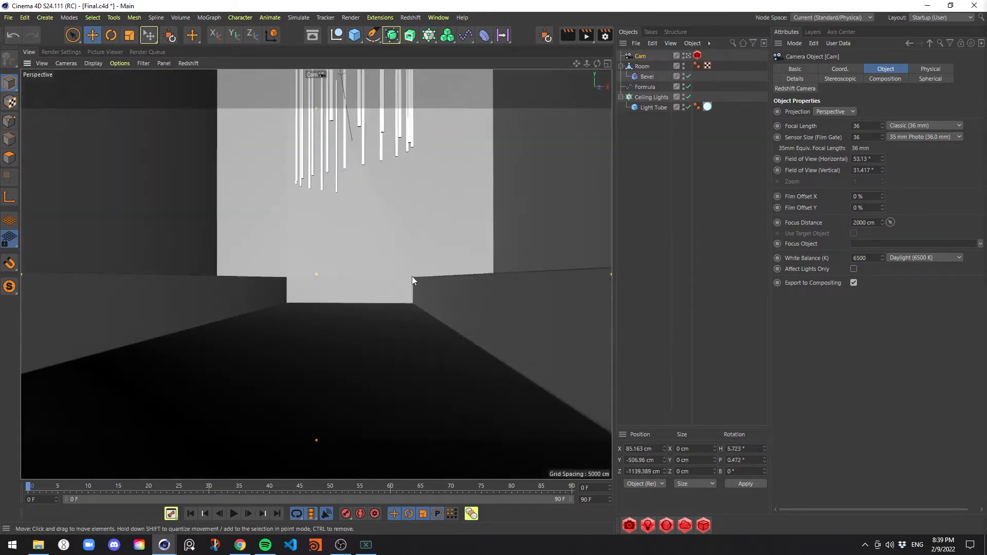
alt+right_drag(410, 275, 401, 263)
alt+middle_drag(401, 264, 404, 280)
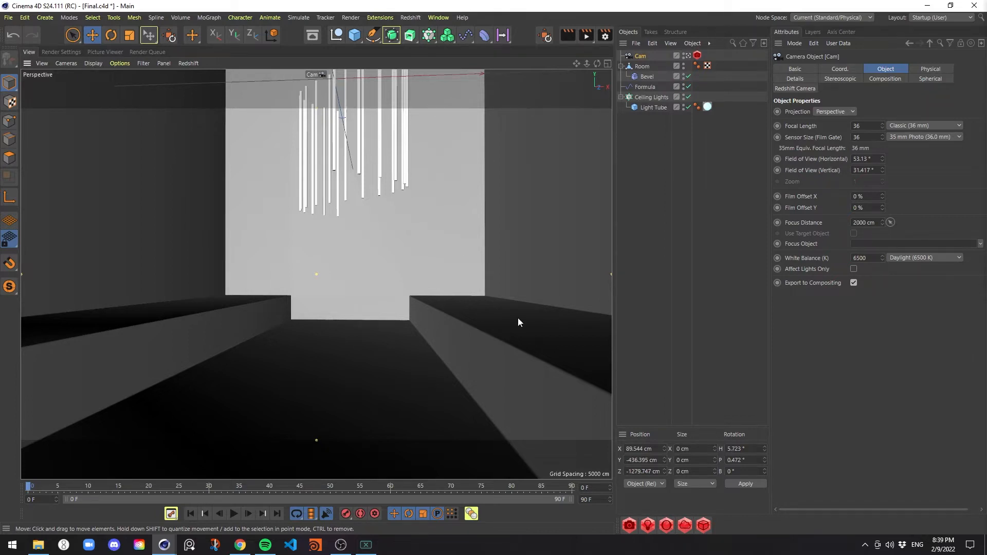
In the Right view, move the camera forward inside the room's front end to about Z -897 cm
middle_click(416, 251)
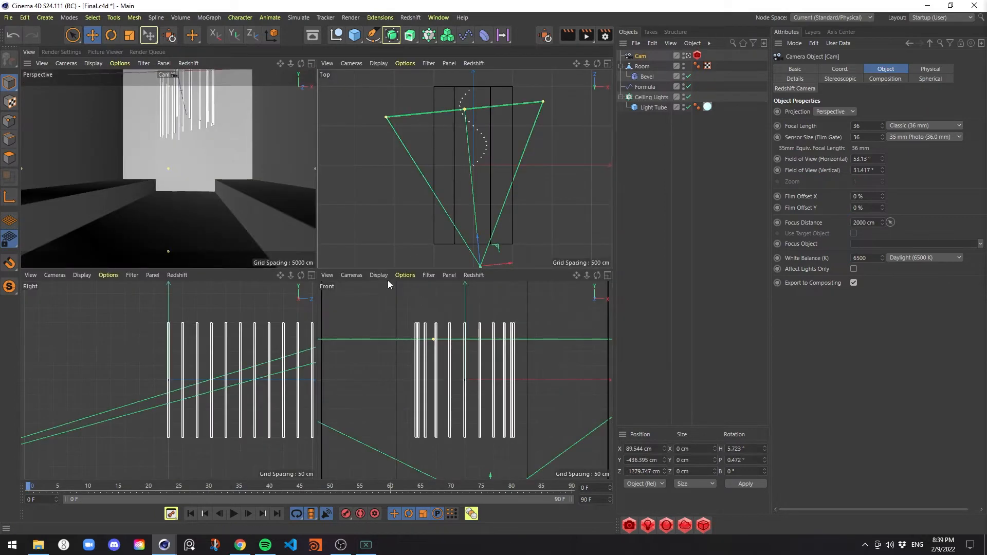
middle_click(189, 367)
scroll(409, 314, down, 5)
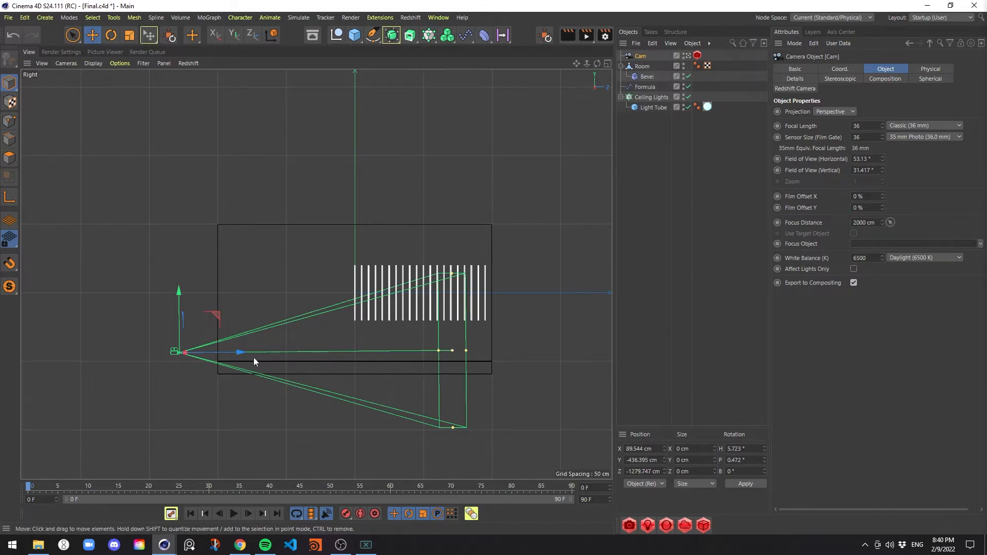
drag(231, 352, 276, 343)
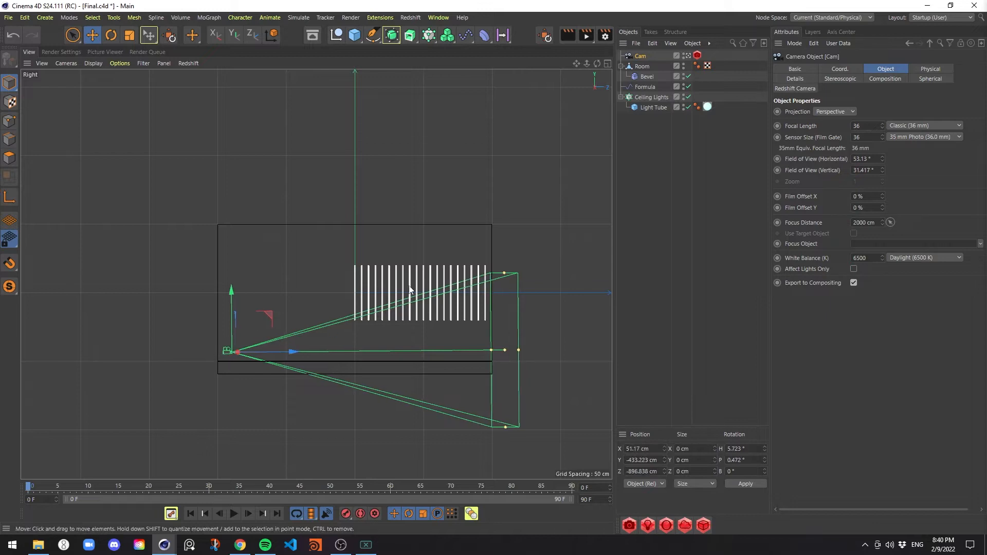
Move the Ceiling Lights cloner toward the camera to about Z -180 cm and check it in the perspective view
click(652, 99)
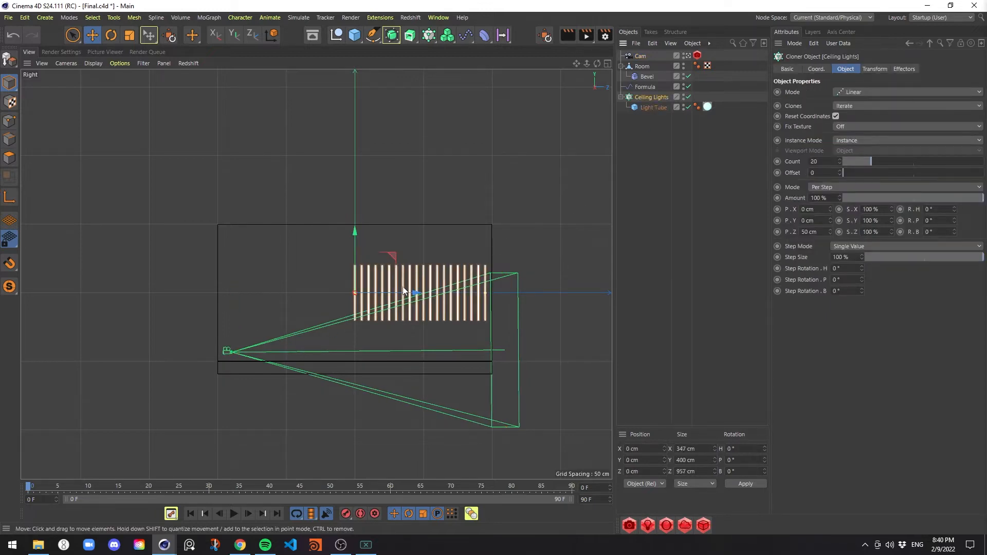
drag(403, 291, 382, 293)
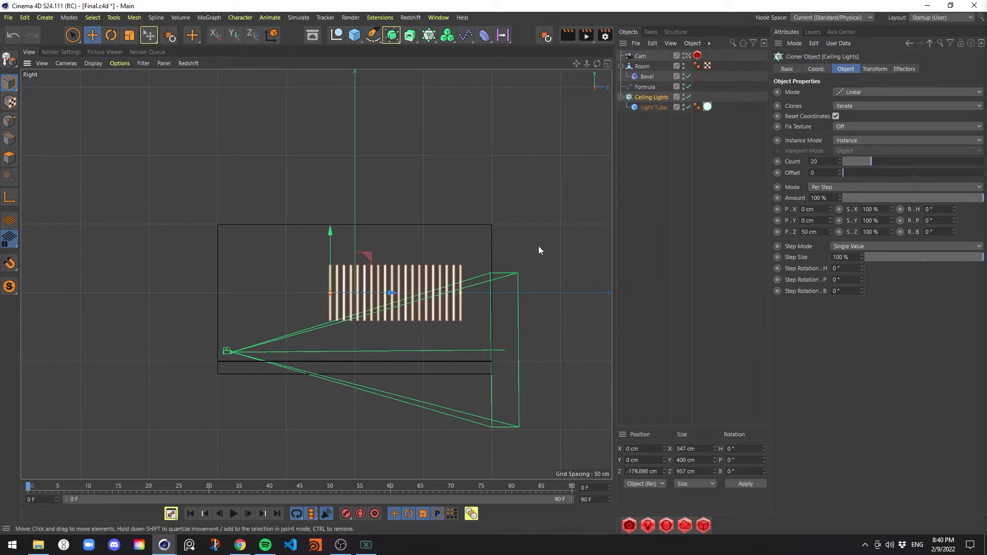
key(F5)
key(F1)
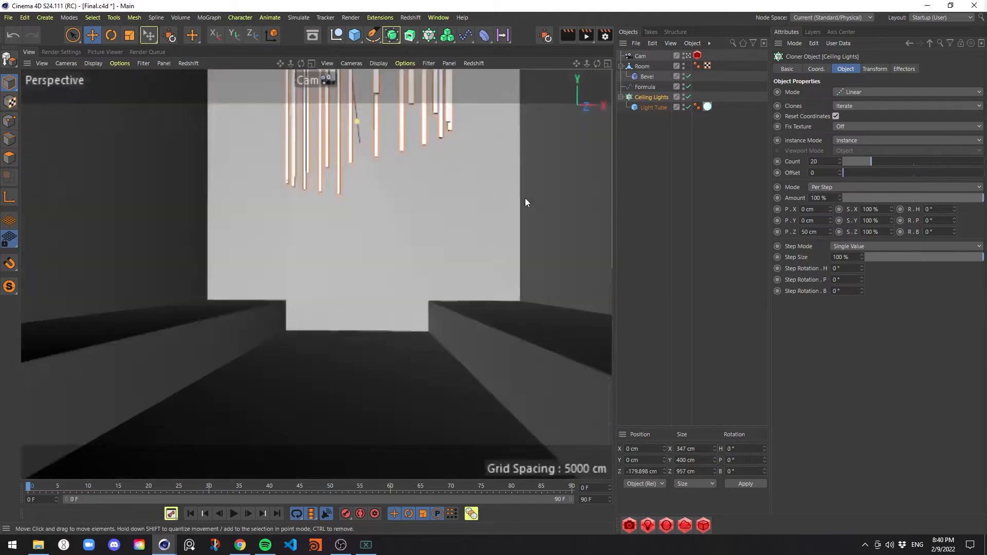
In the Top view, rotate Cam to a heading of about 0.5° and center it in the room at about X 2.4 cm
key(F2)
click(640, 56)
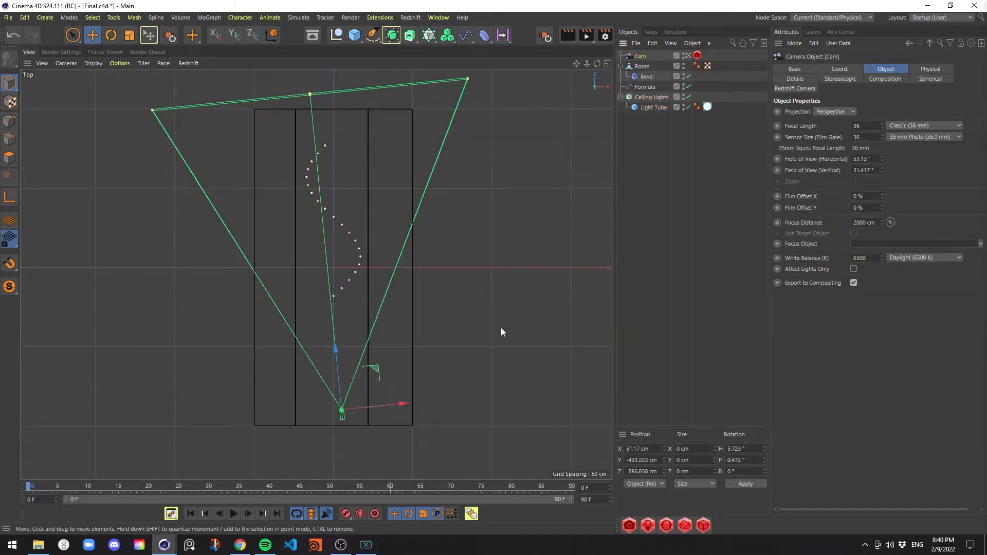
key(r)
drag(368, 382, 373, 385)
key(e)
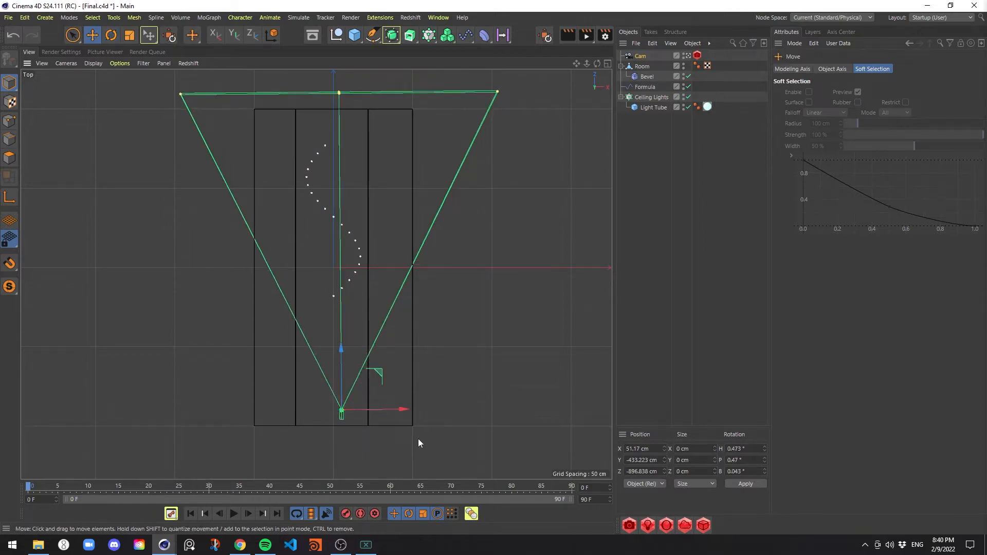
drag(407, 413, 392, 410)
middle_click(470, 335)
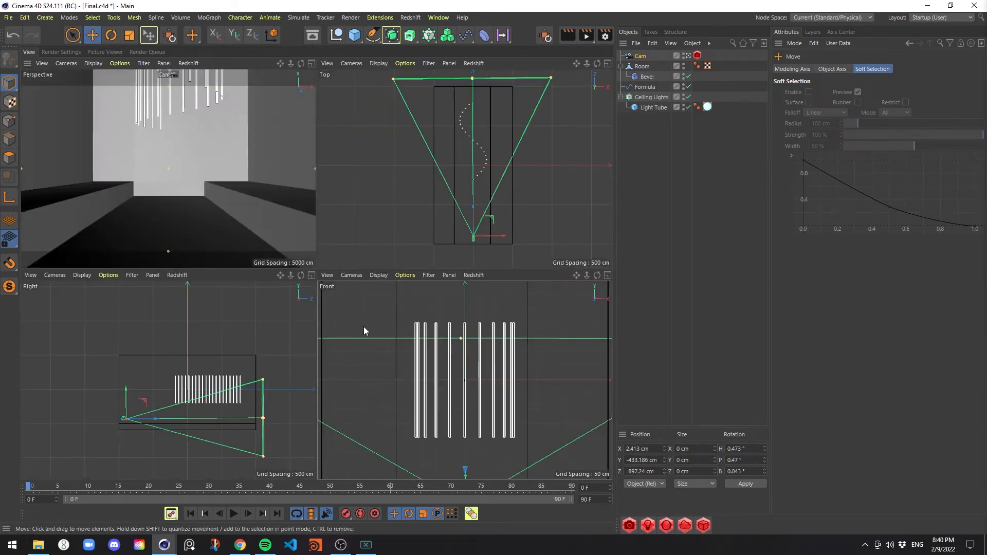
middle_click(235, 197)
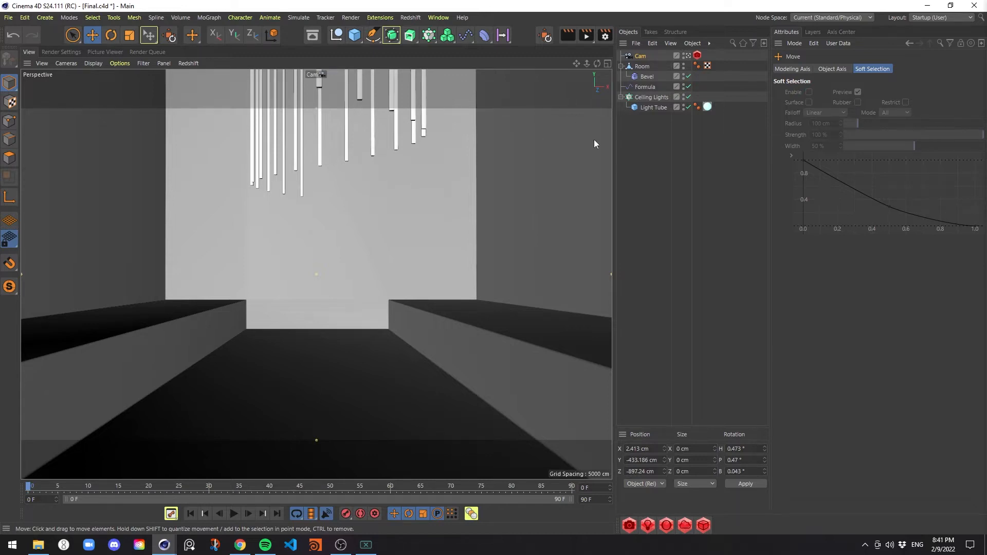
Add a Protection tag to Cam, switch to the default camera and orbit the room from there
right_click(643, 58)
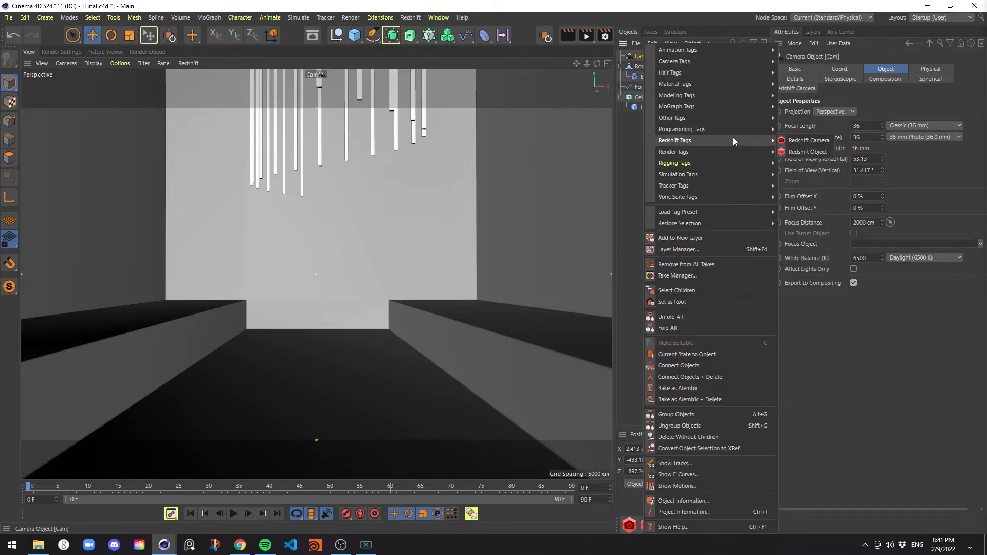
mouse_move(737, 167)
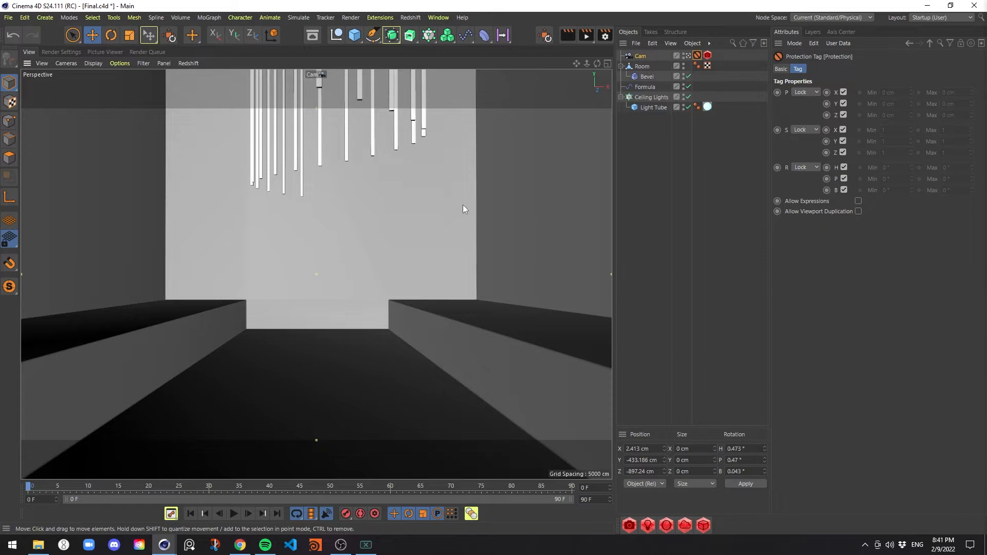
click(689, 54)
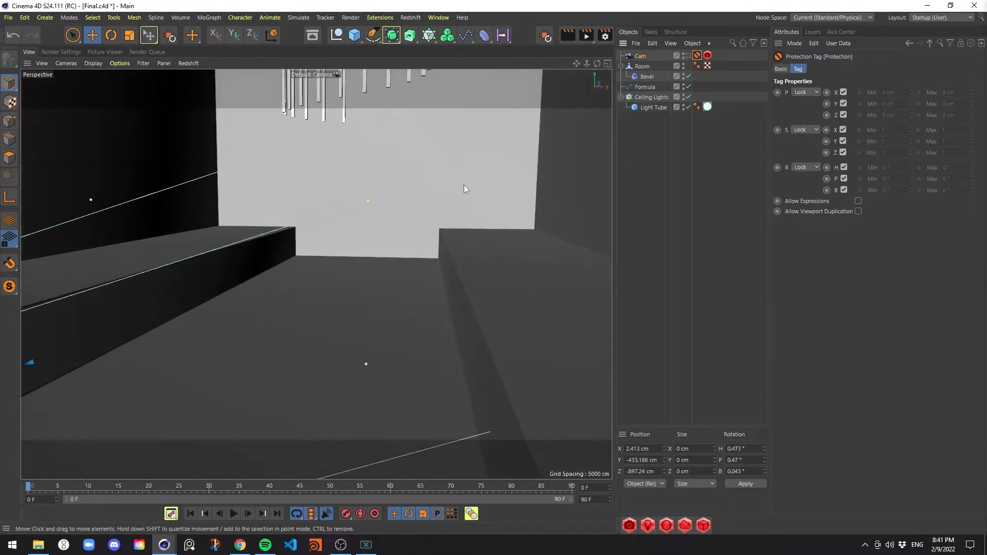
alt+right_drag(466, 175, 433, 174)
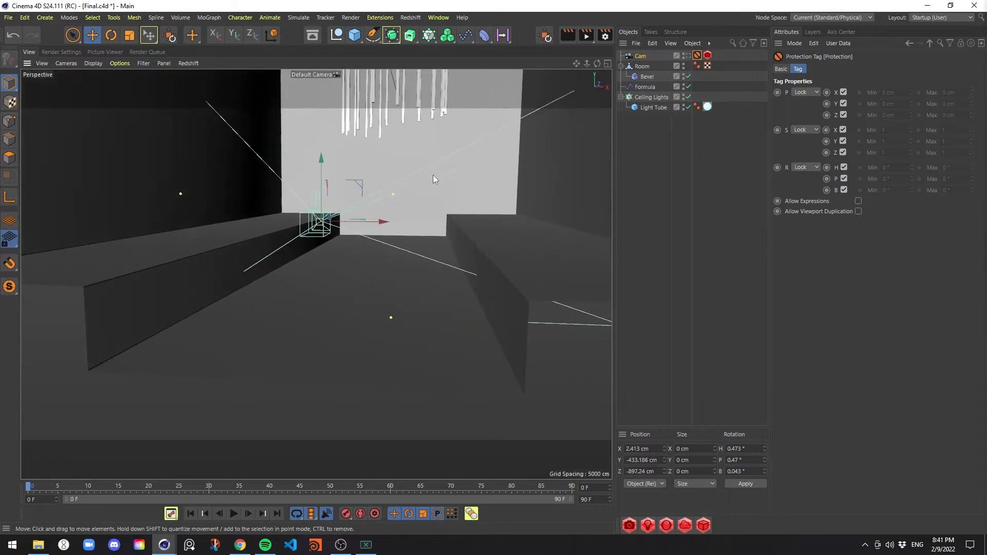
alt+middle_drag(422, 157, 405, 180)
Add a Step effector to the Ceiling Lights cloner while working in the Right view
middle_click(405, 180)
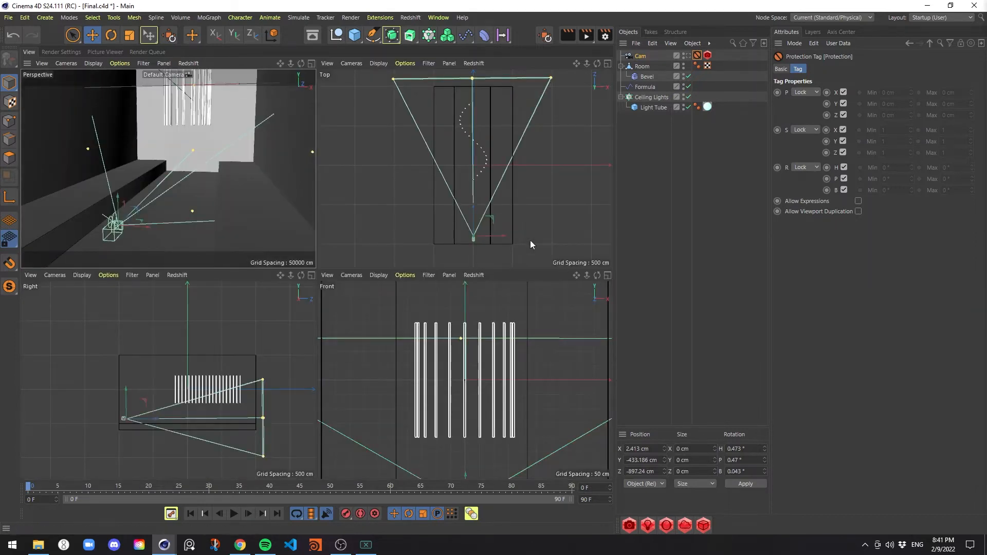
middle_click(260, 334)
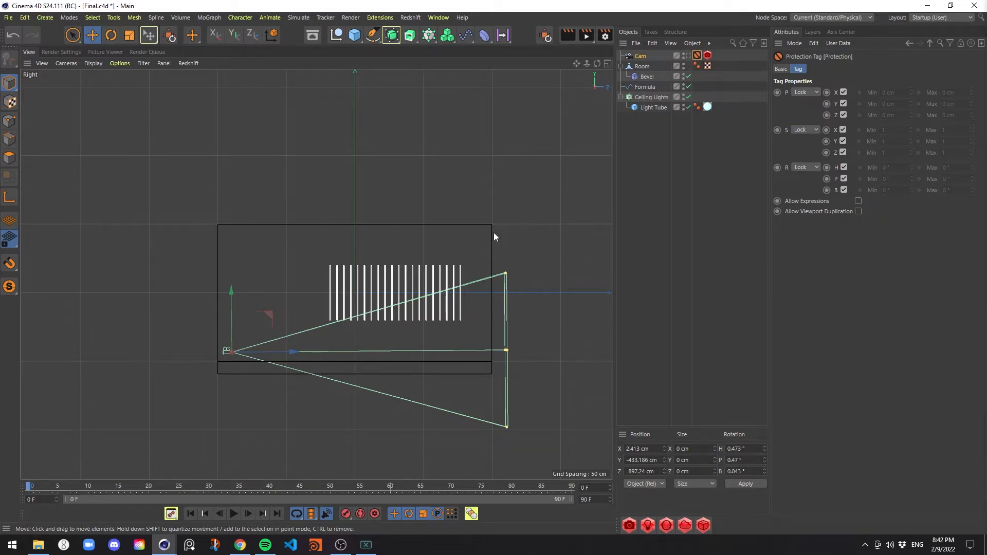
click(646, 98)
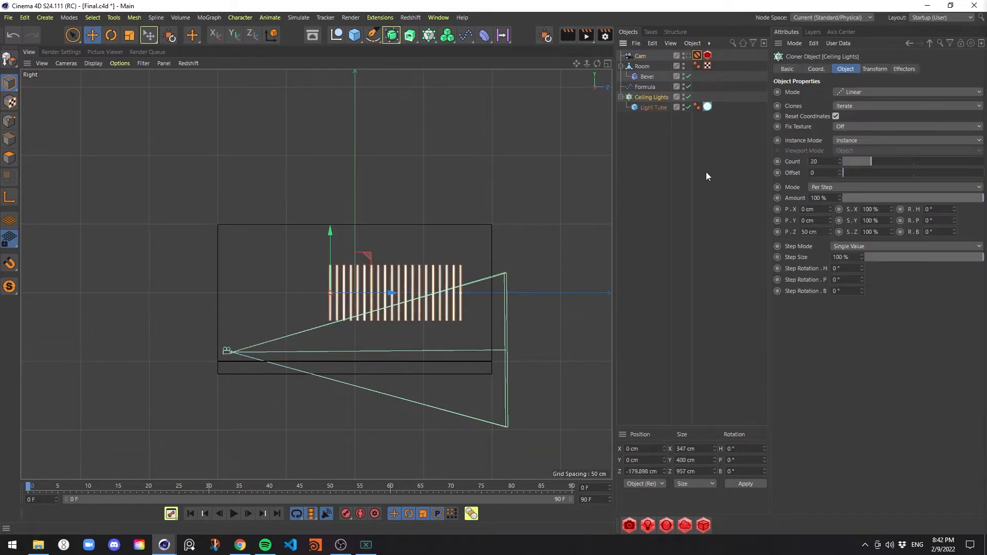
click(468, 38)
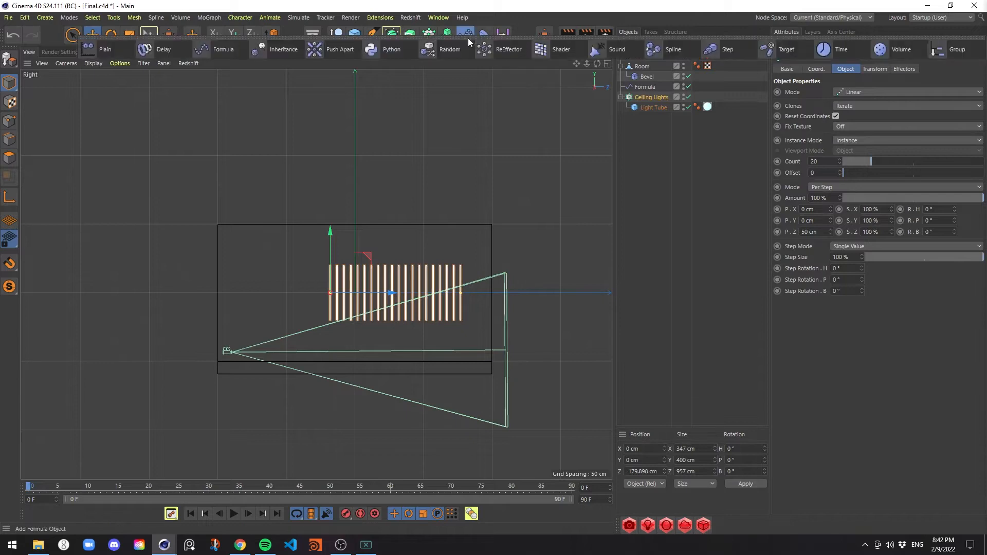
click(716, 49)
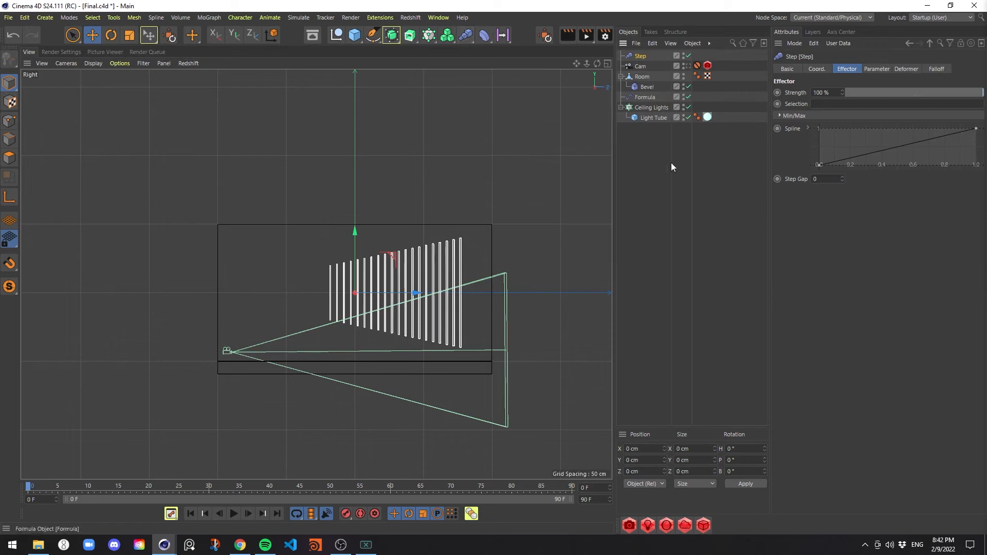
Turn off the Step effector's Scale, enable Position and set P.Y to 279 cm so the tubes rise toward the back
click(877, 68)
click(881, 113)
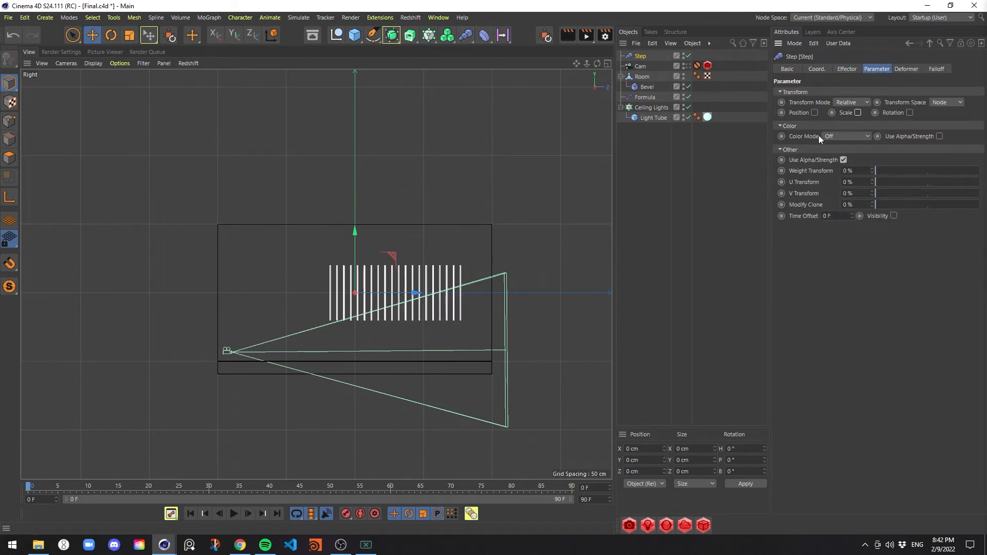
click(815, 111)
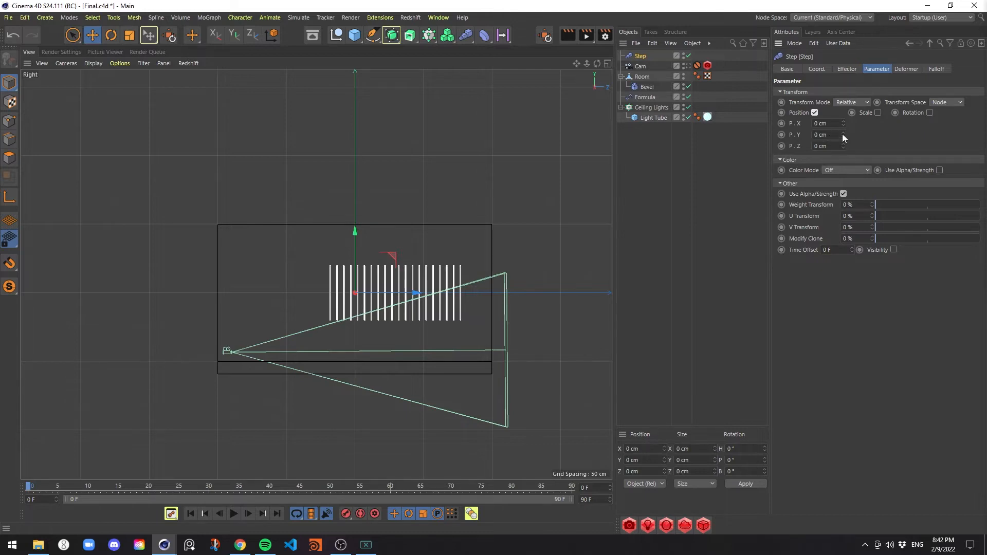
drag(843, 137, 843, 82)
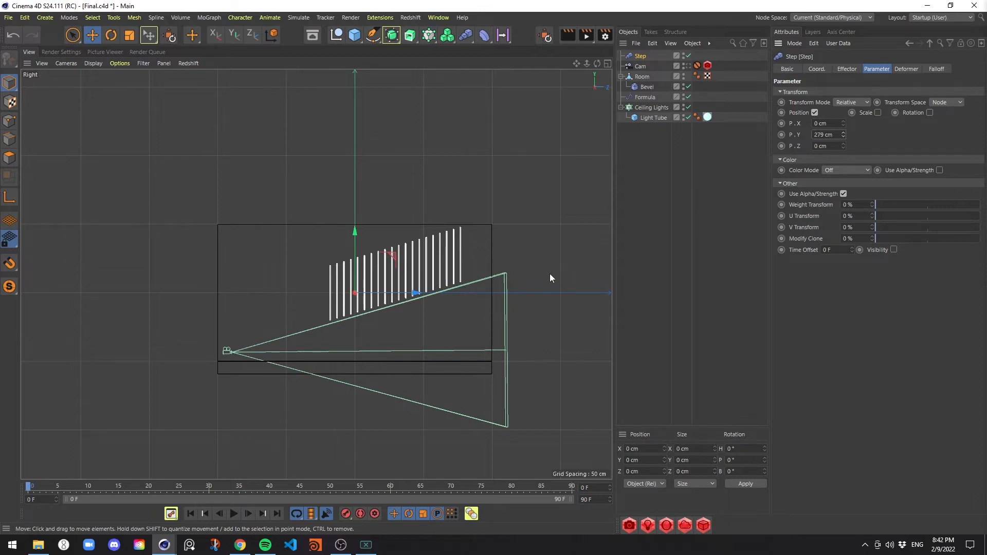
Look through Cam in the perspective view and set its focal length to Wide Angle (25 mm)
click(642, 67)
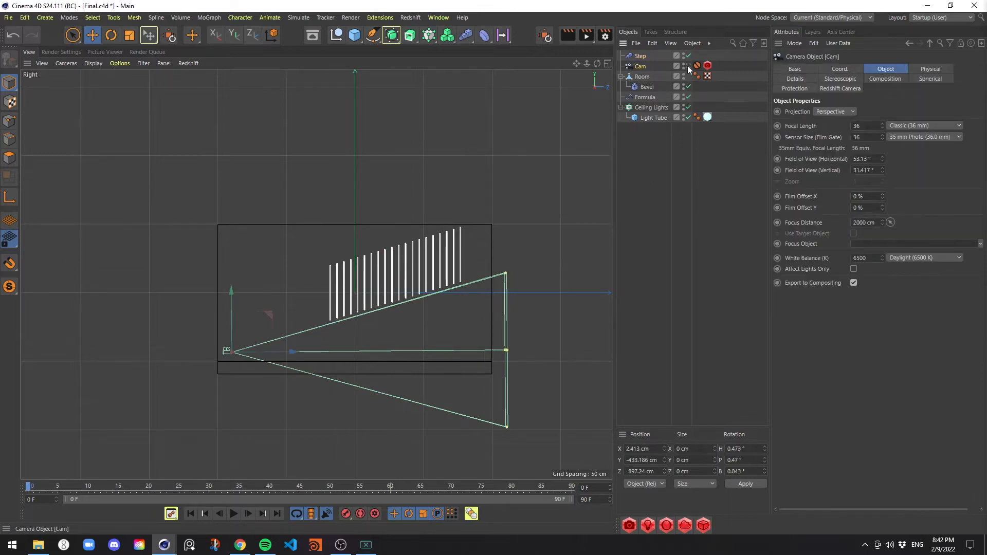
middle_click(392, 220)
middle_click(315, 212)
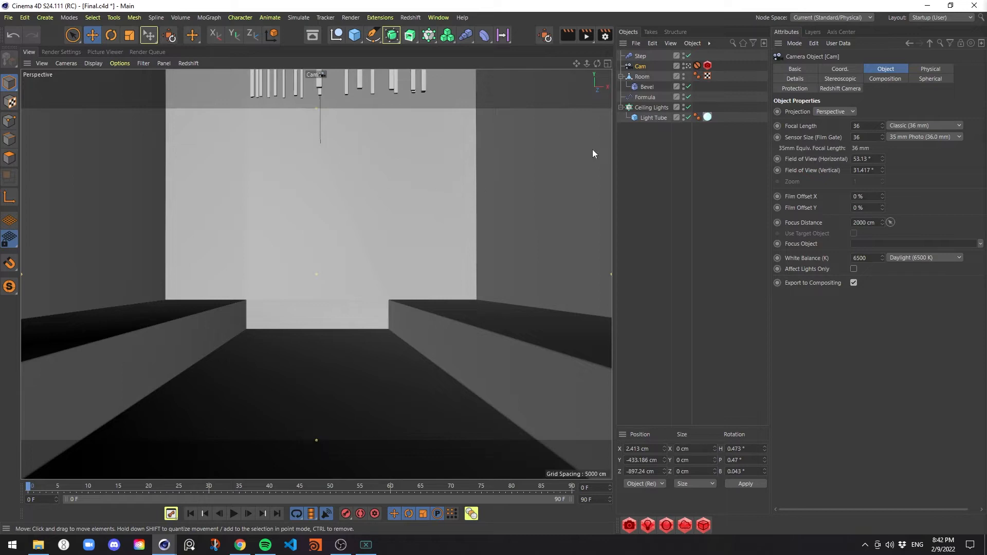
click(910, 125)
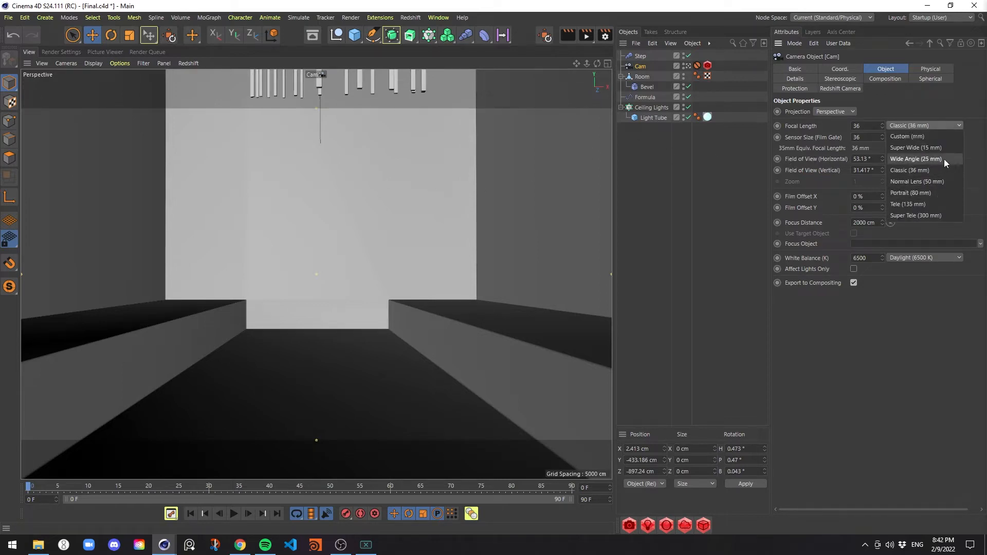
click(944, 159)
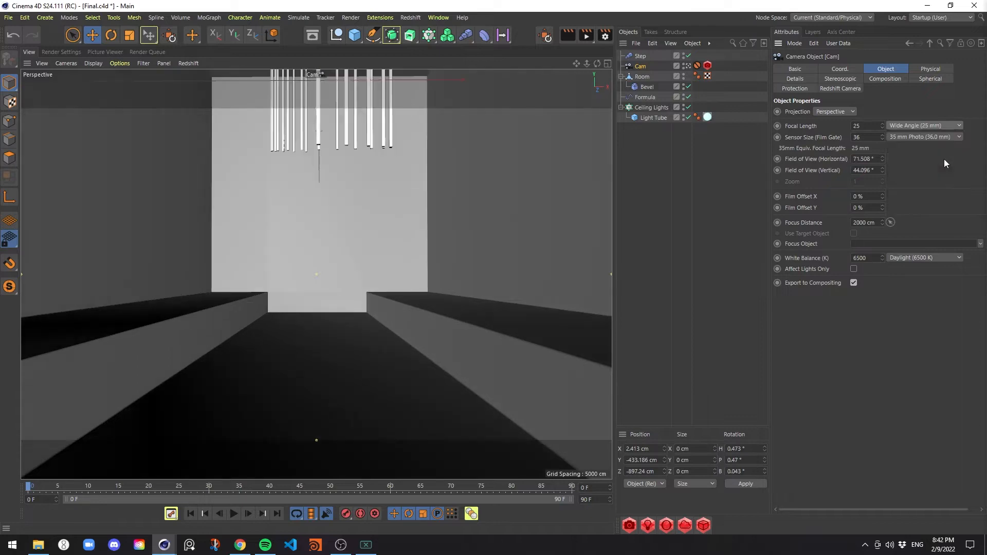
Raise the Step effector's P.Y to 383 cm while checking the tube slope in the Right view
click(688, 66)
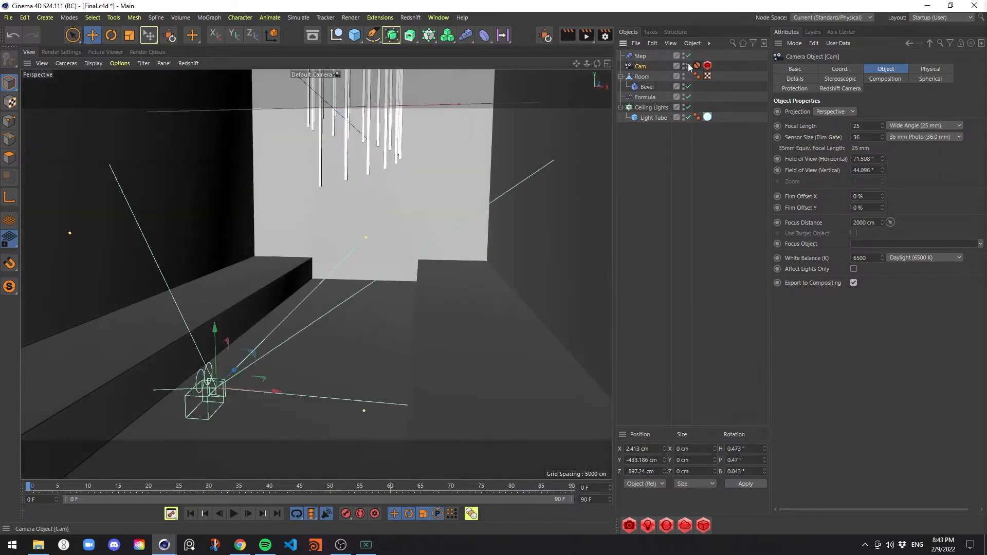
middle_click(434, 203)
middle_click(255, 365)
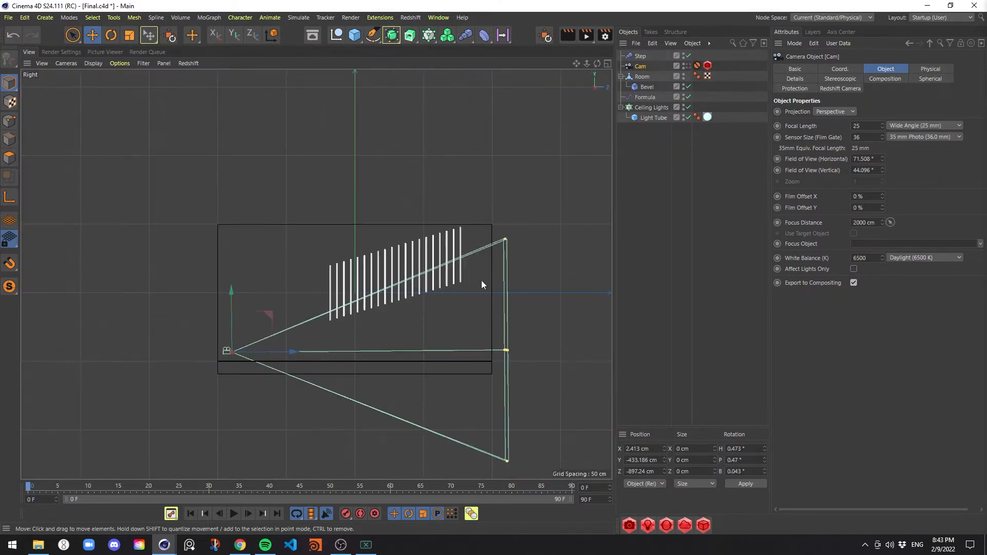
click(640, 56)
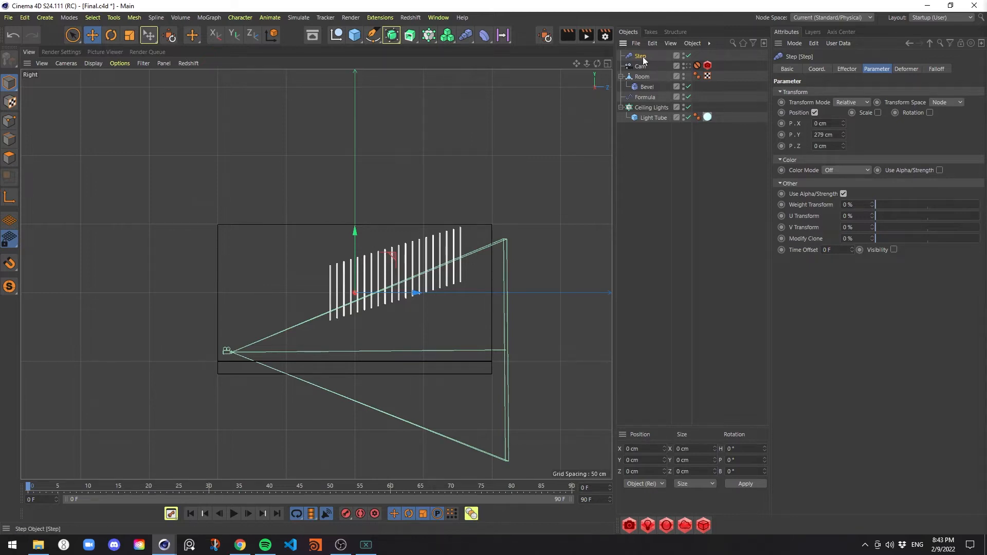
drag(841, 133, 842, 130)
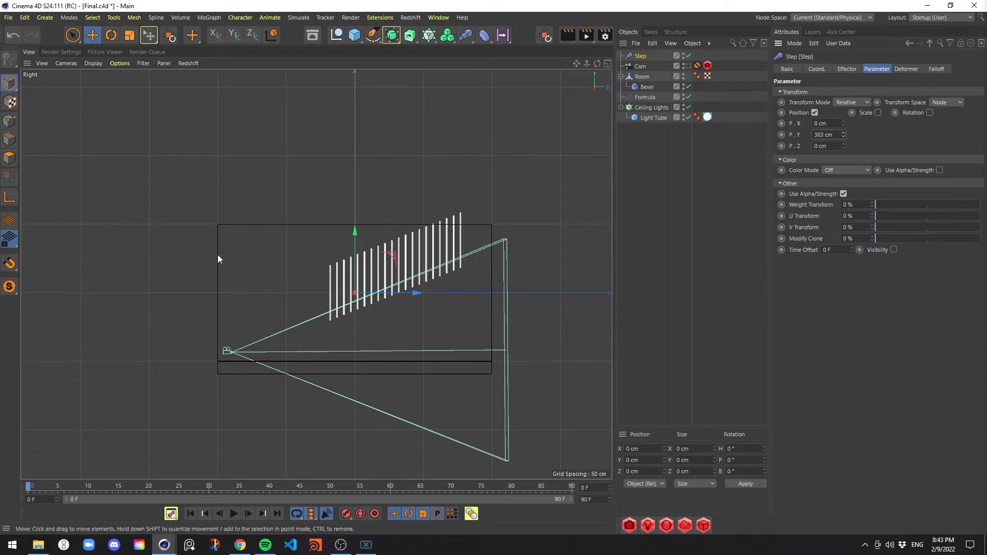
Lower the Ceiling Lights cloner to about Y -172 cm in the Right view and check the framing through Cam
click(357, 241)
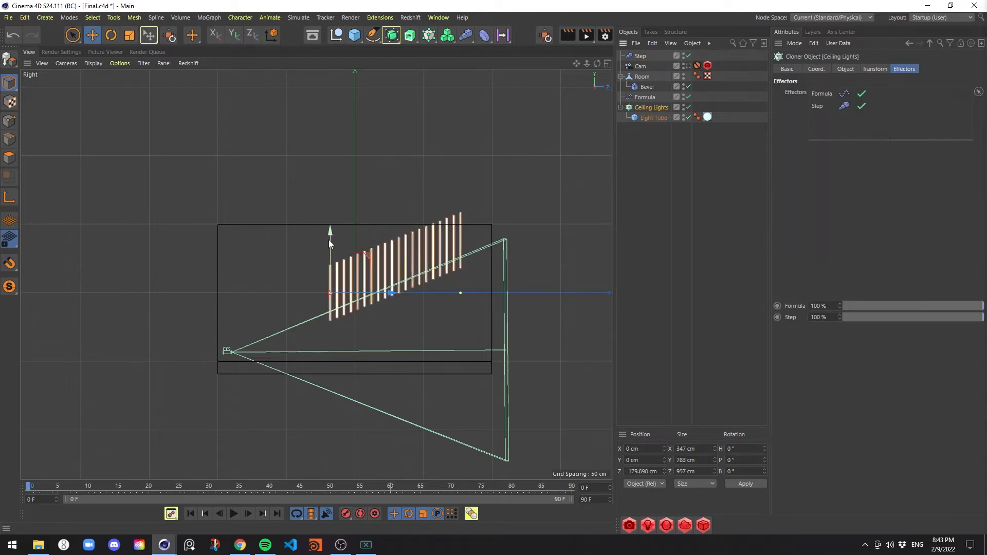
drag(330, 232, 357, 256)
middle_click(514, 243)
middle_click(261, 220)
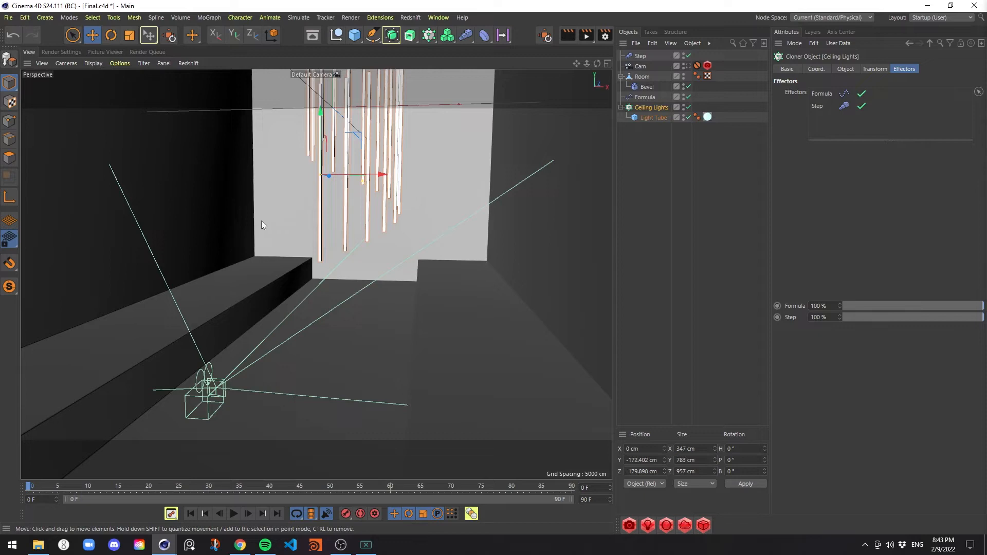
click(688, 66)
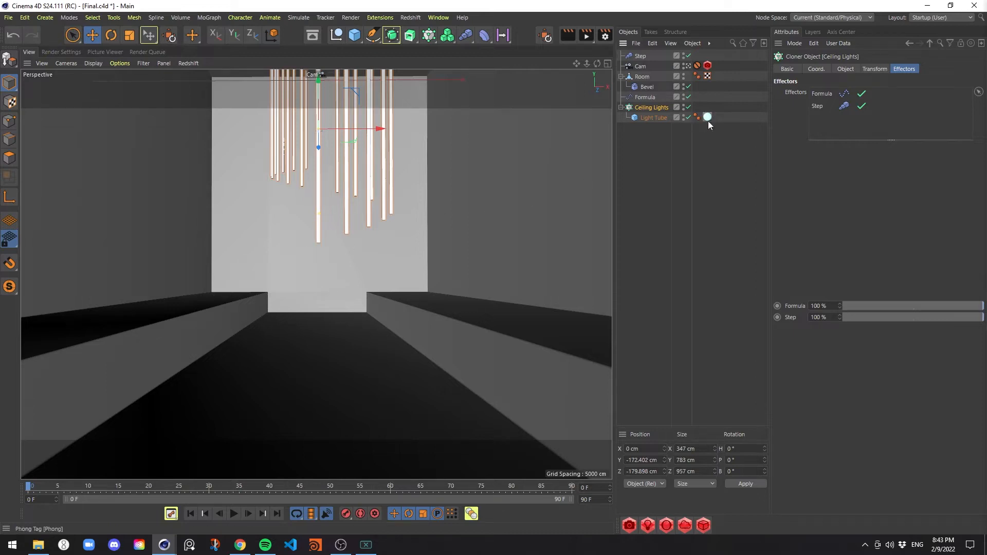
Reorder the Step effector to sit directly above Formula in the object hierarchy and save the scene
drag(637, 55, 650, 97)
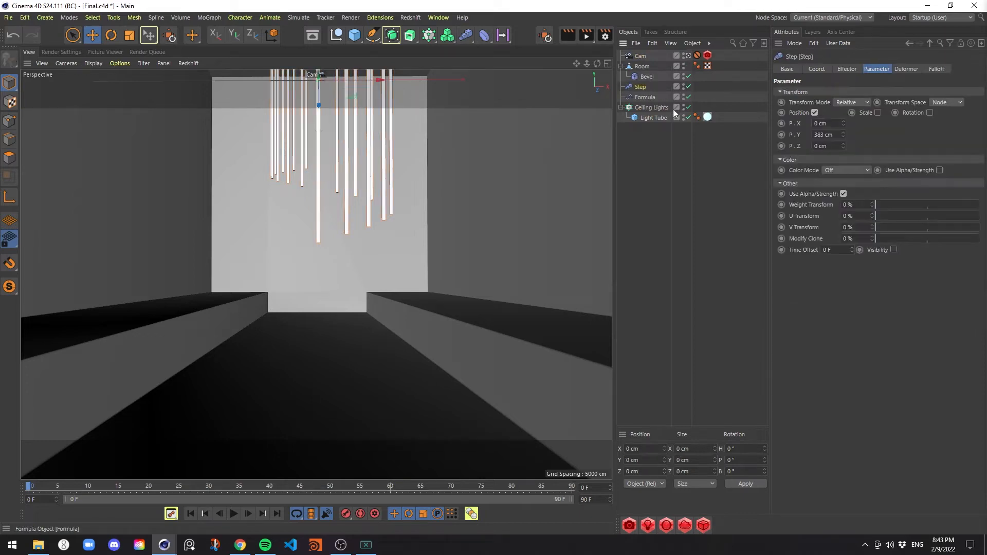
key(ctrl+s)
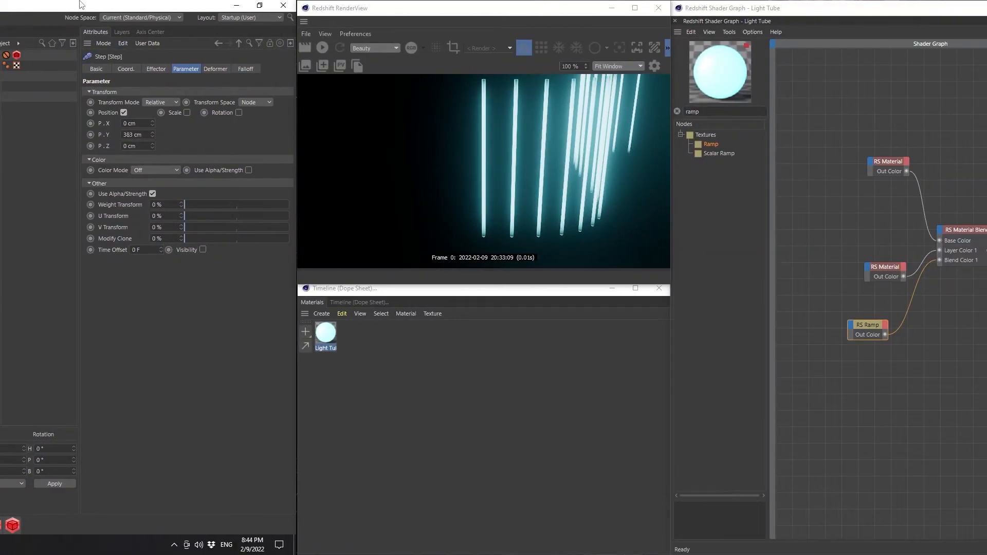
Start a live Redshift RenderView preview of the room and set its render camera to Cam
click(473, 3)
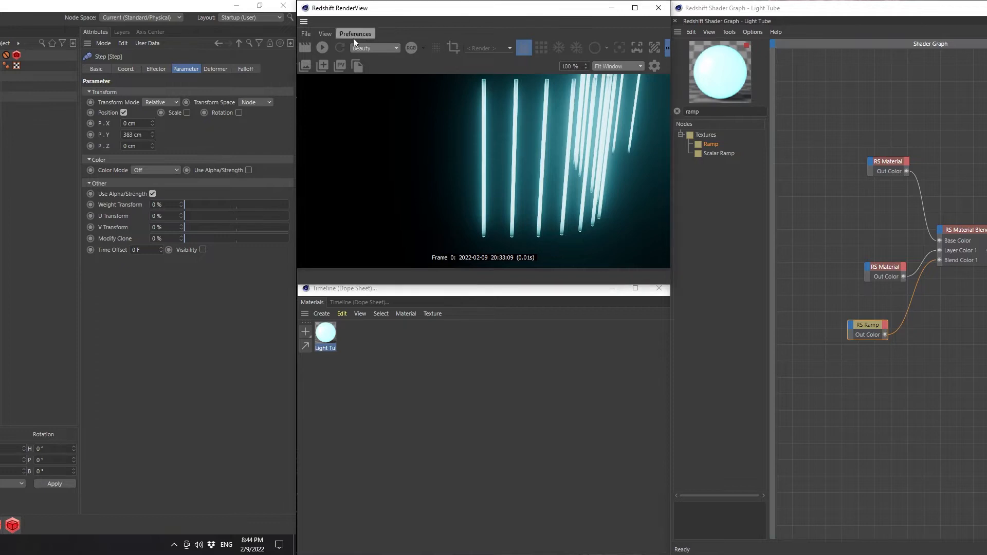
click(324, 46)
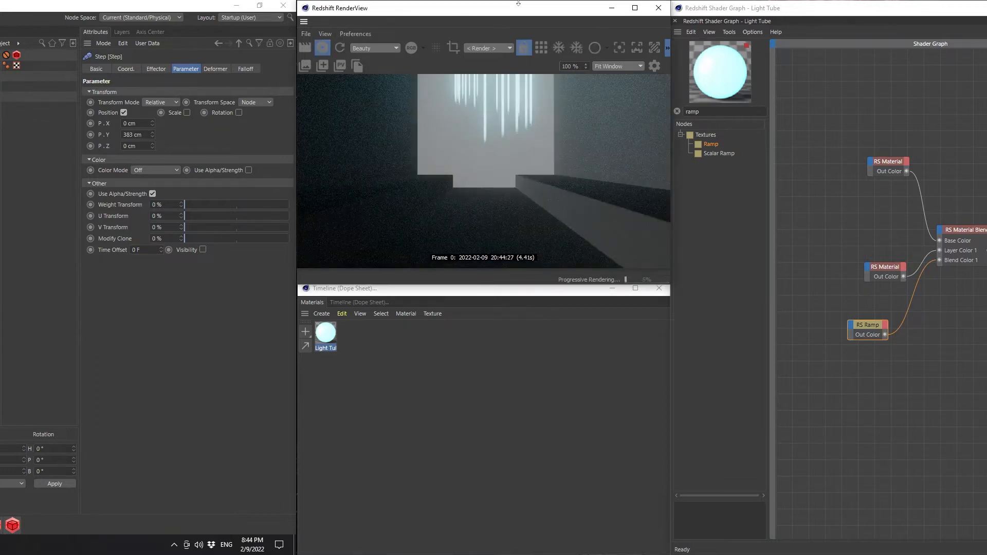
click(492, 48)
click(493, 73)
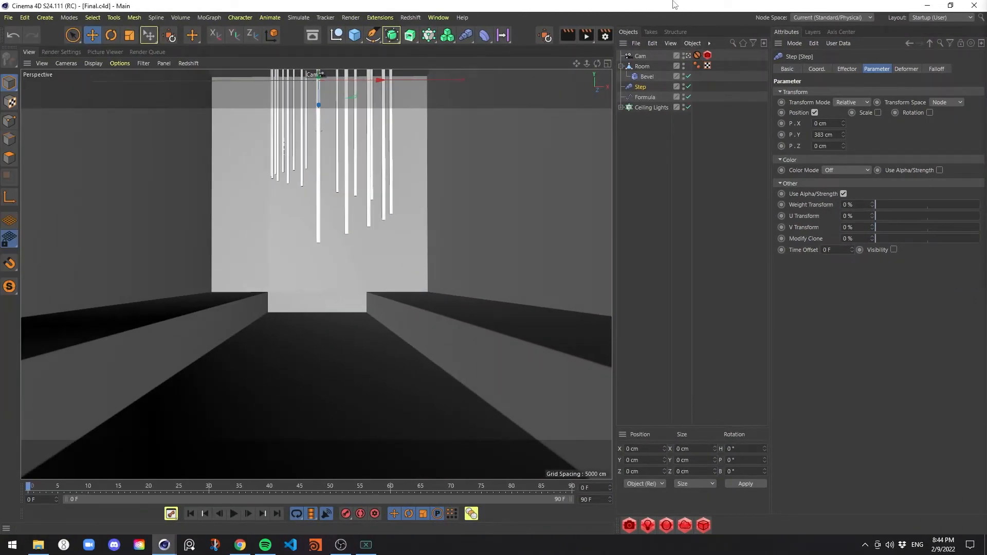
Add a cube, lower it to about Y -466 cm near the channel floor and make it editable
click(360, 31)
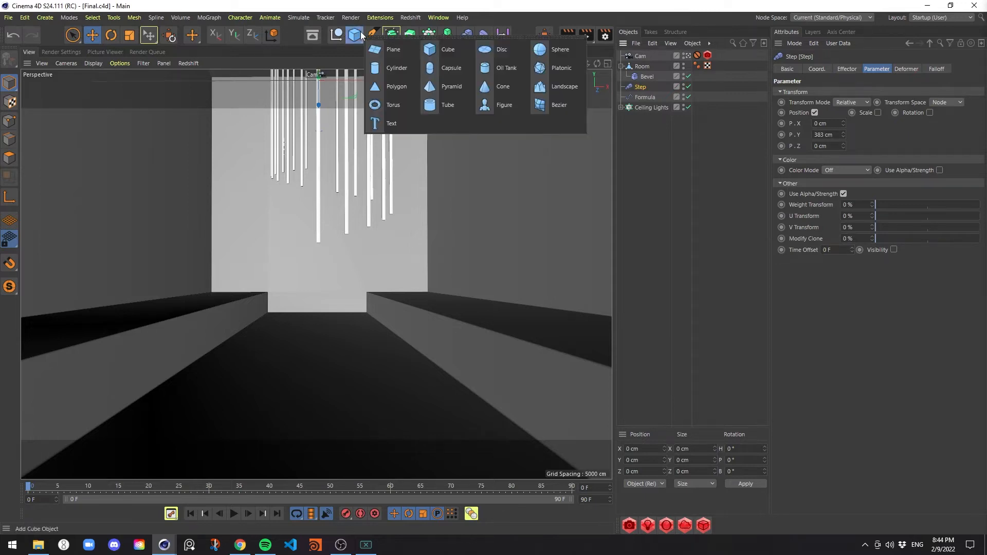
click(449, 51)
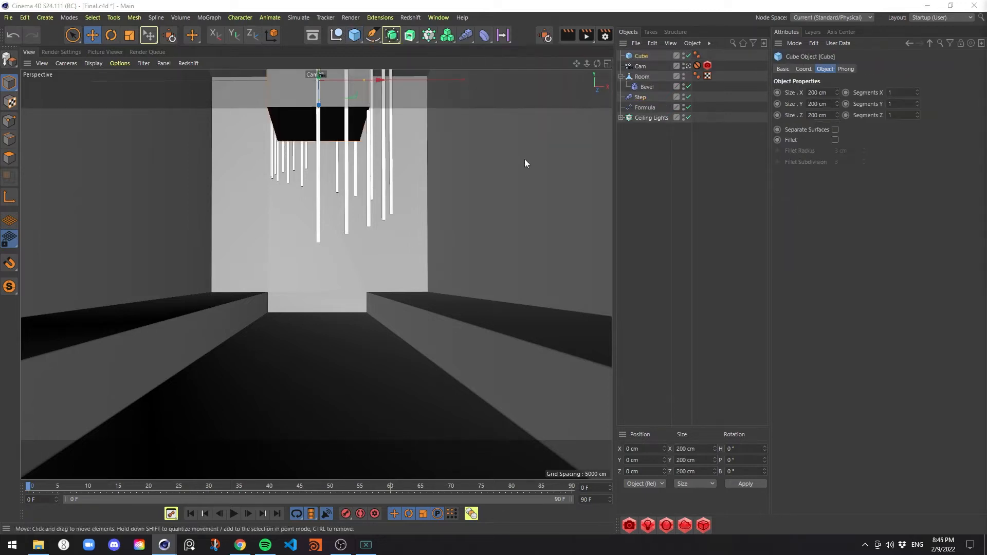
click(688, 67)
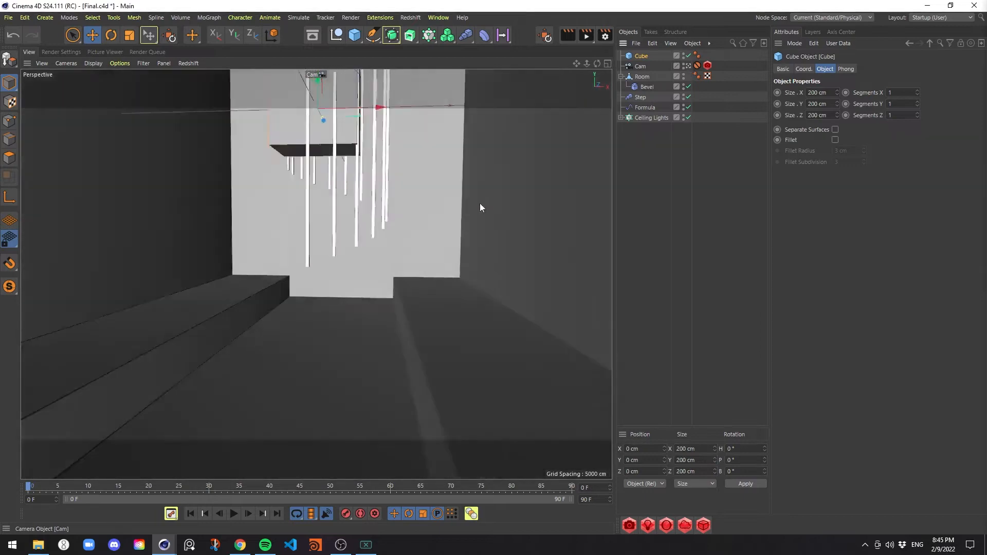
drag(333, 95, 355, 266)
key(c)
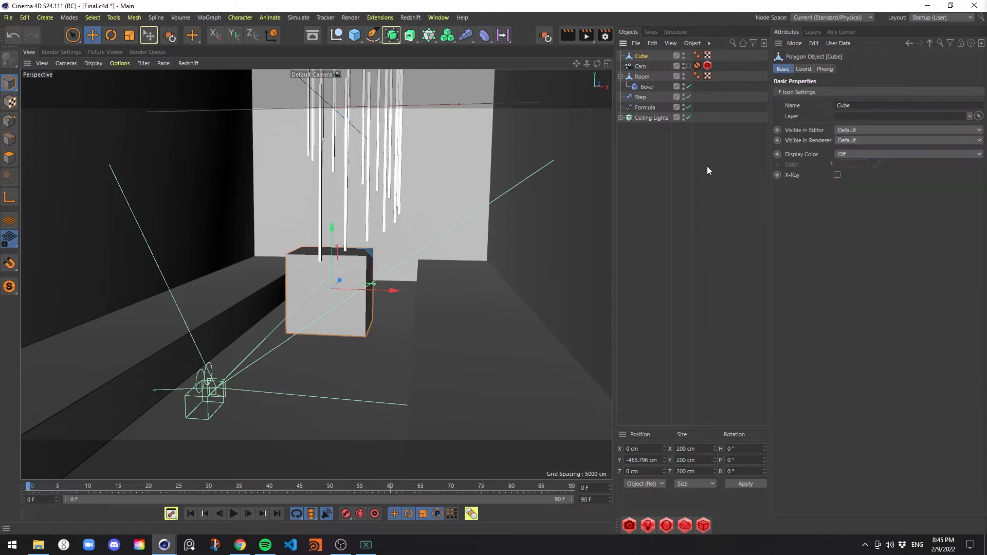
Duplicate the Ceiling Lights cloner and rename the copy Cube Lights
click(658, 117)
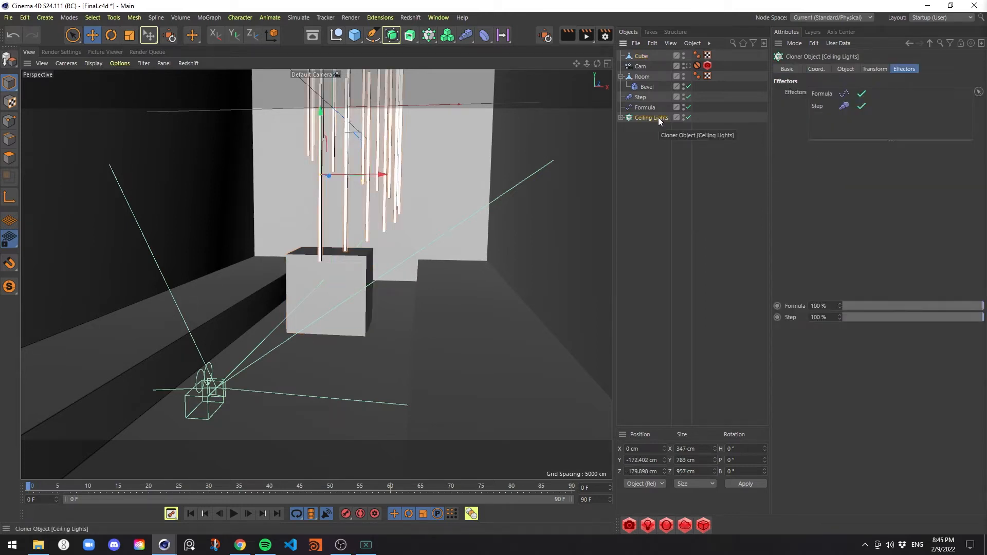
ctrl+drag(658, 117, 671, 143)
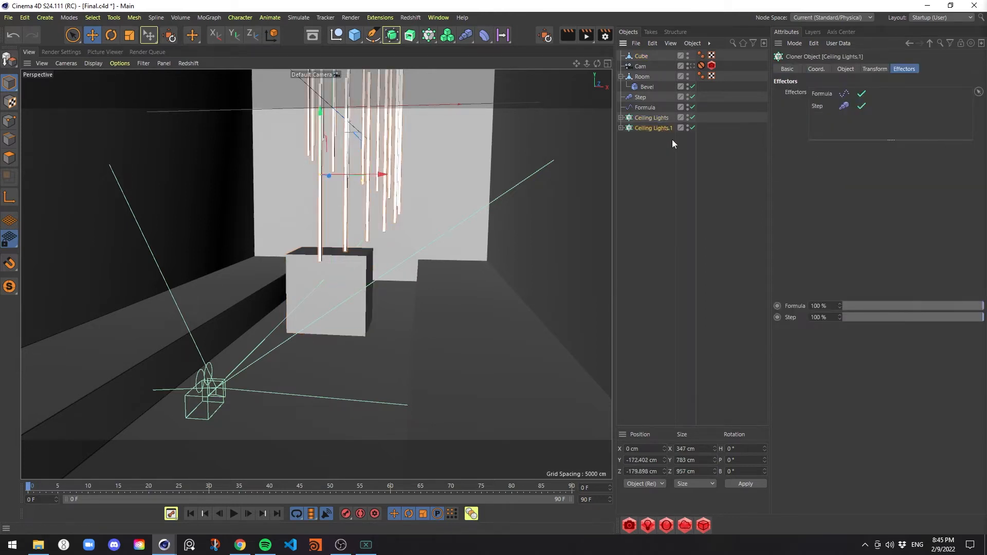
double_click(664, 130)
key(BackSpace)
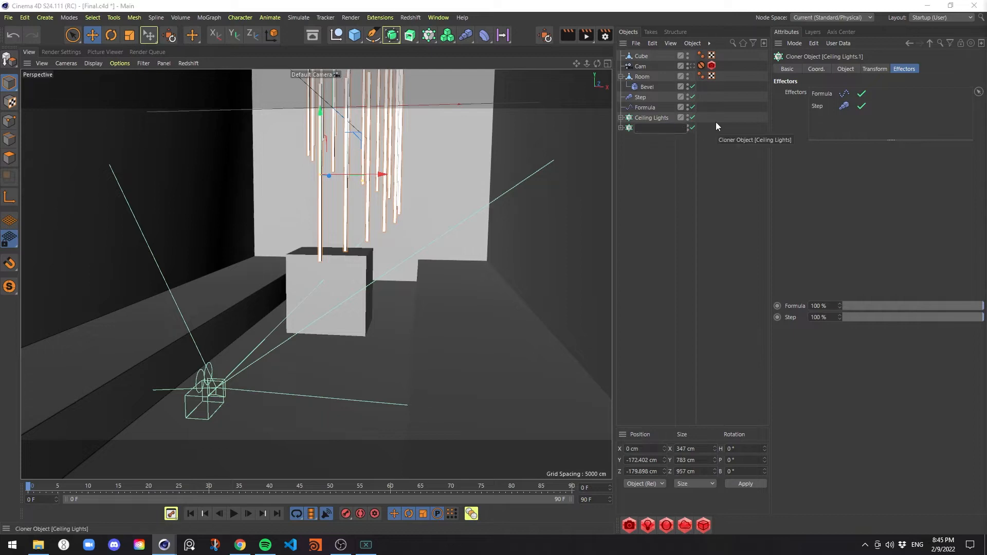
text(Cube Lights)
key(Return)
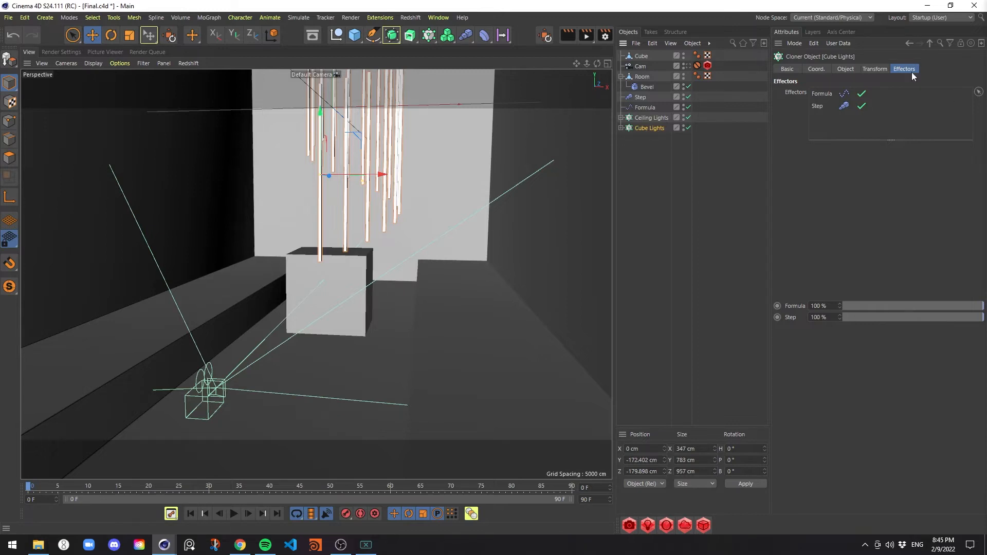
Remove the Formula and Step effectors from the Cube Lights cloner
click(826, 105)
shift+click(835, 94)
key(Delete)
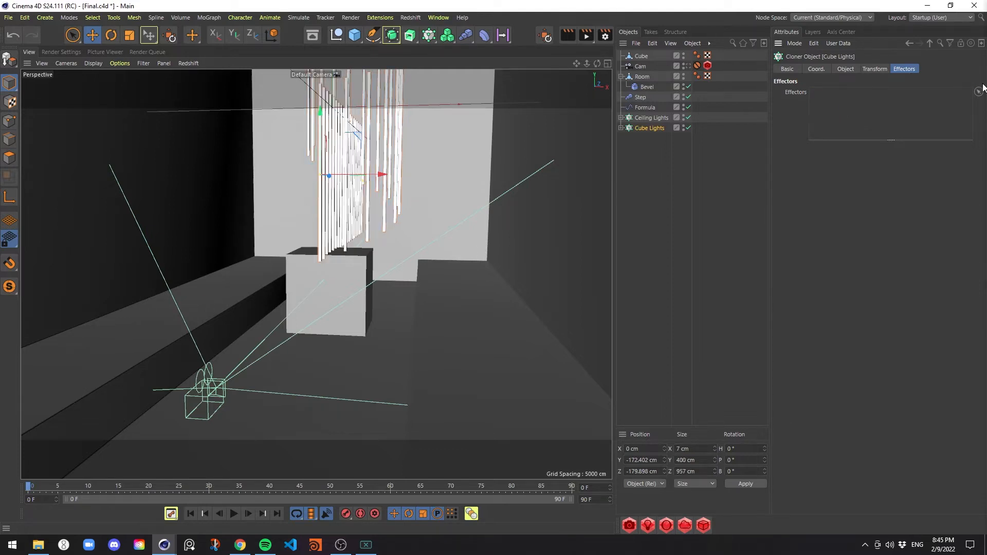
Switch the Cube Lights cloner to Object mode and assign Cube as its target object
click(844, 69)
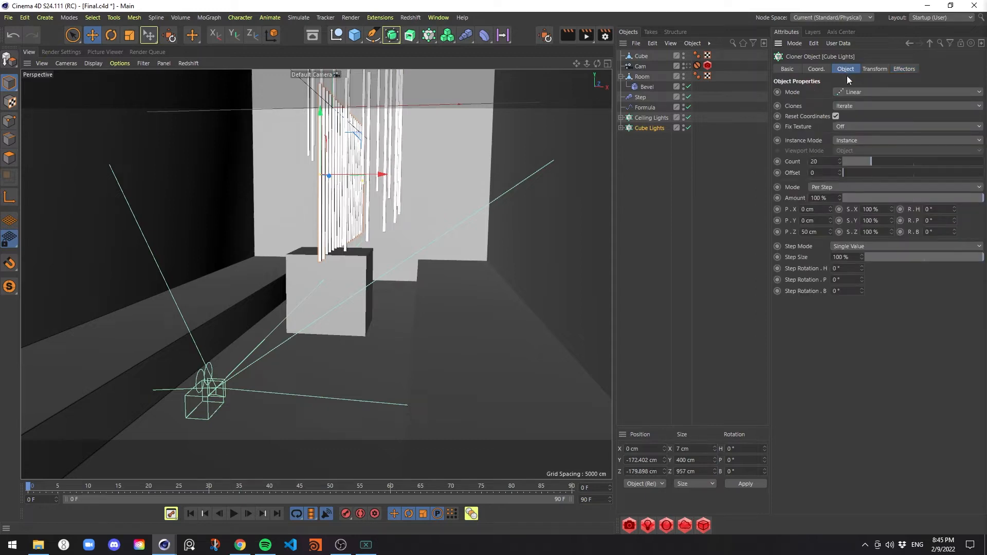
click(870, 91)
click(866, 100)
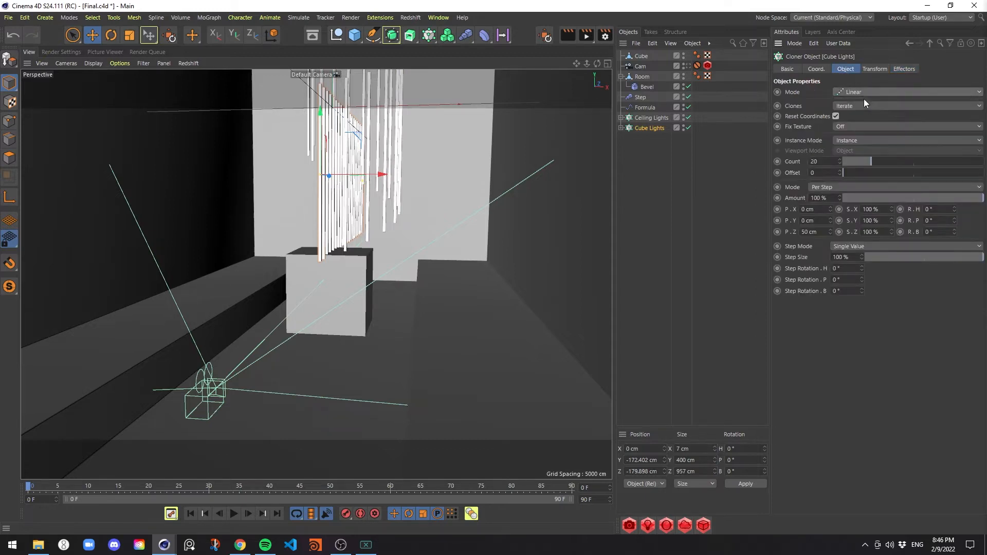
drag(641, 56, 854, 166)
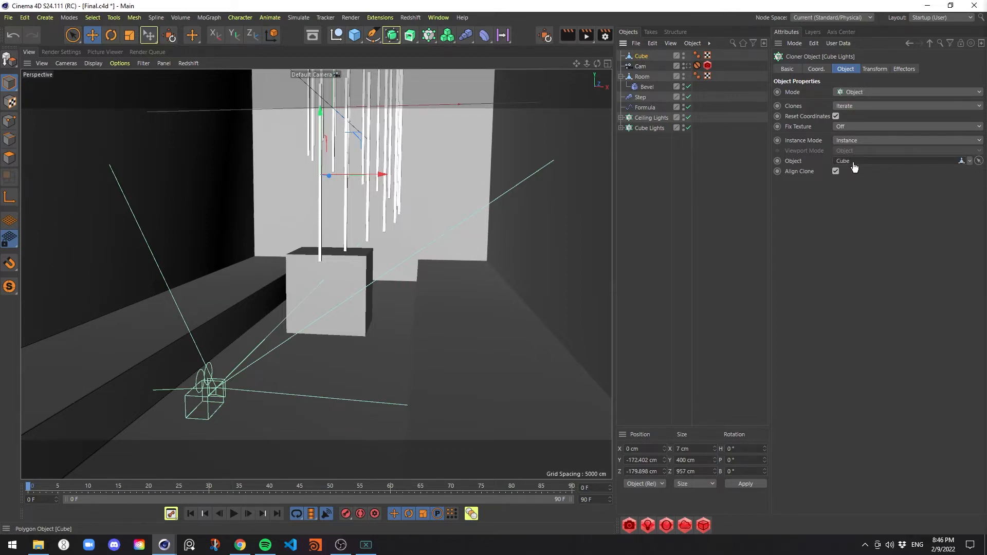
Distribute the Cube Lights clones by Edge, enable Scale on Edge and set Edge Scale to 90%
click(851, 195)
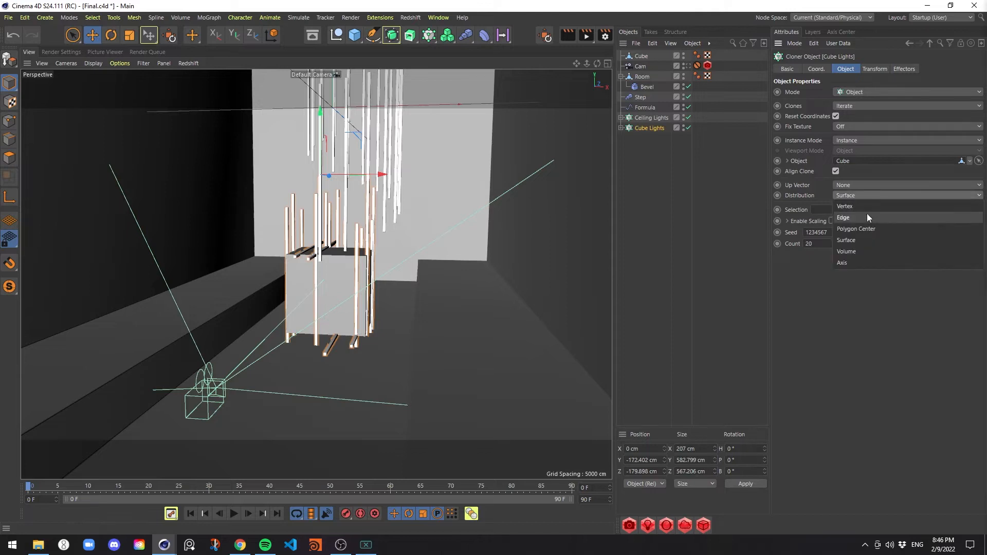
click(867, 214)
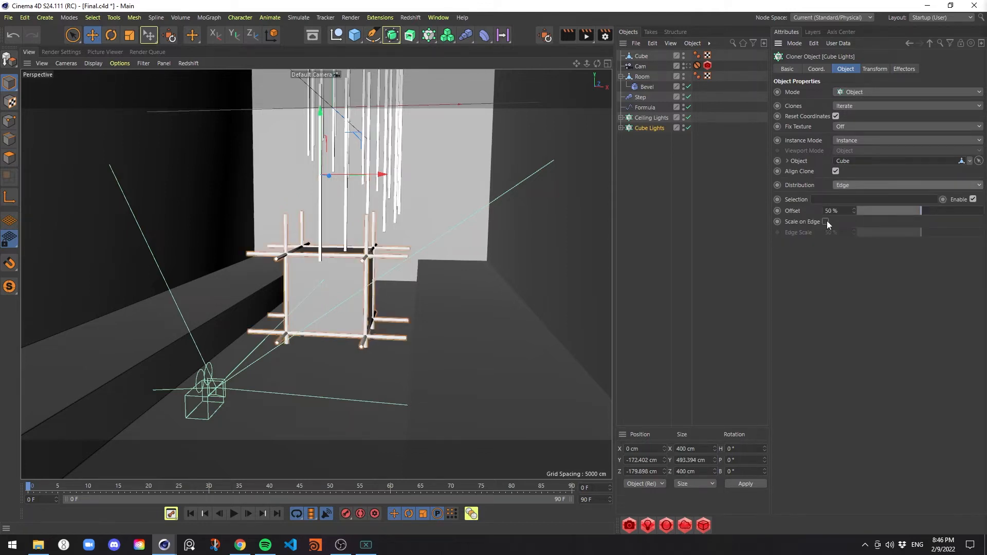
click(826, 221)
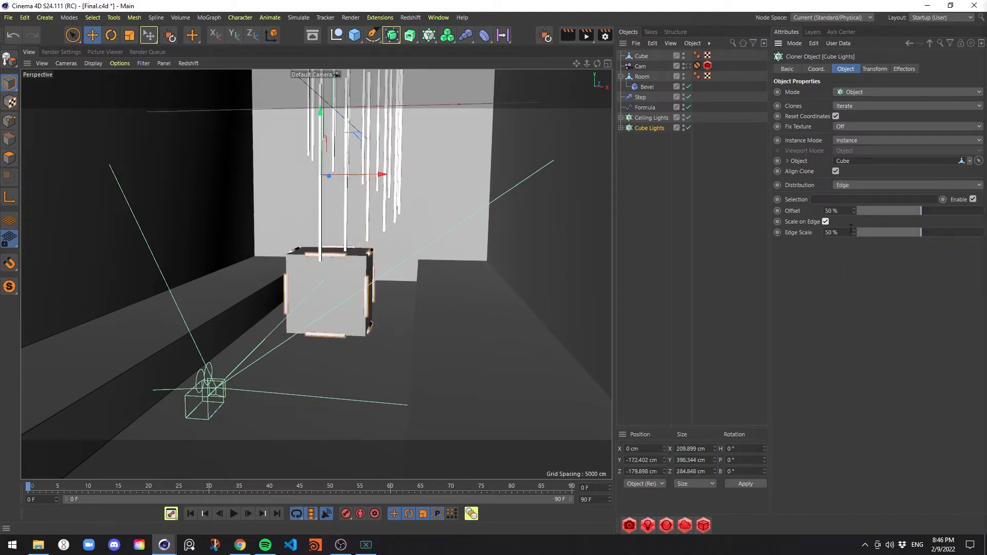
double_click(847, 231)
text(90)
key(Return)
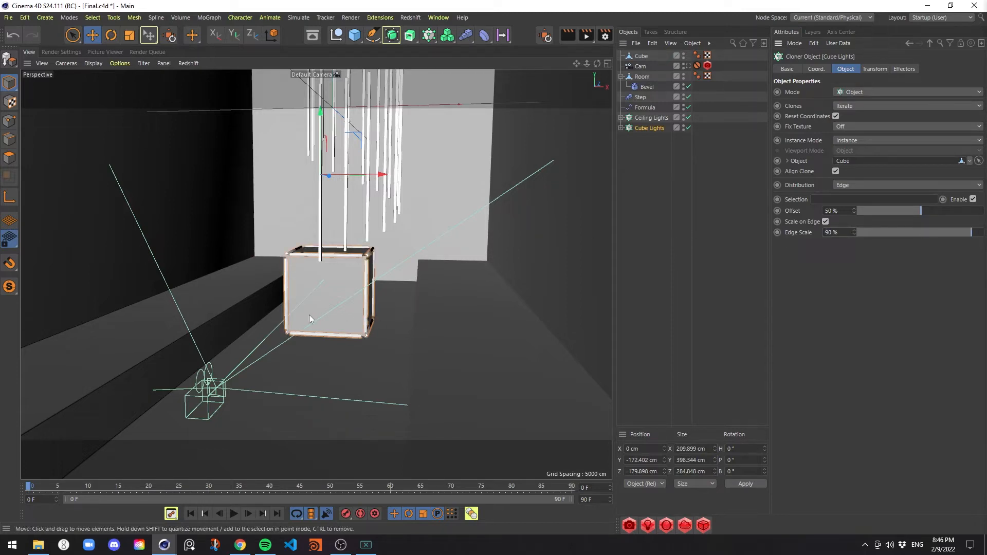
Preview the tube-edged cube up close in Redshift RenderView and turn off Cube's visibility in the renderer
alt+right_drag(296, 307, 332, 275)
alt+drag(365, 266, 393, 266)
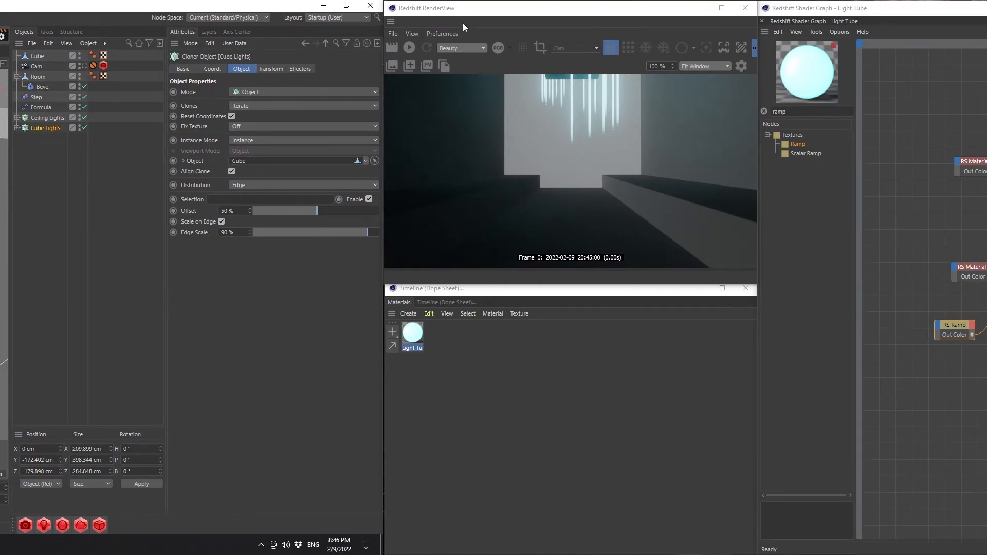
click(462, 23)
click(413, 48)
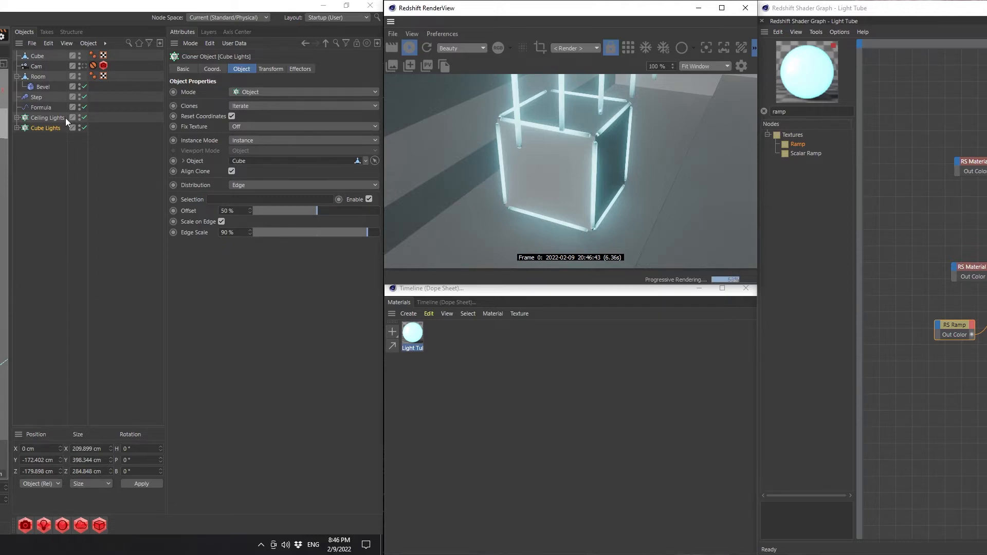
click(79, 58)
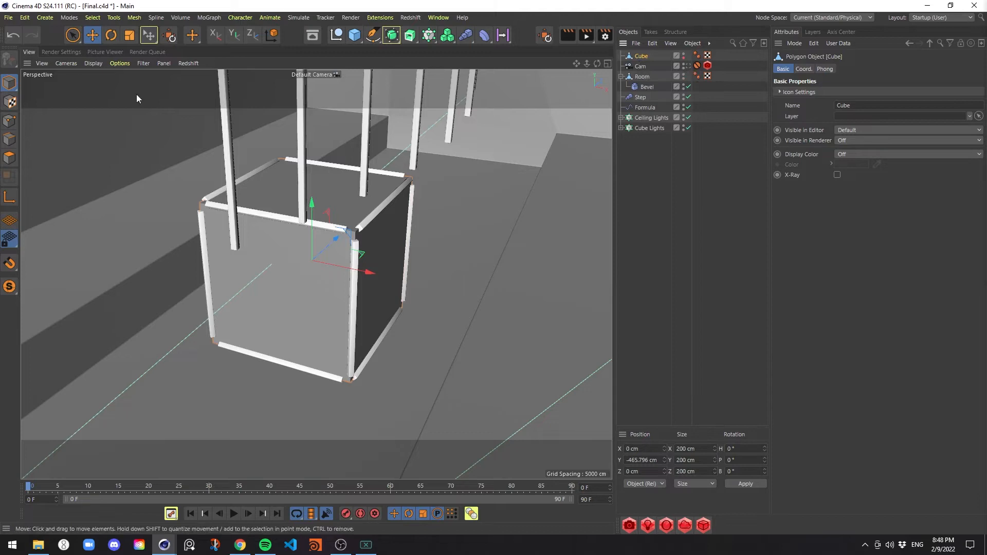
Select all of the Cube's edges and convert them to a spline with Edge to Spline
click(9, 140)
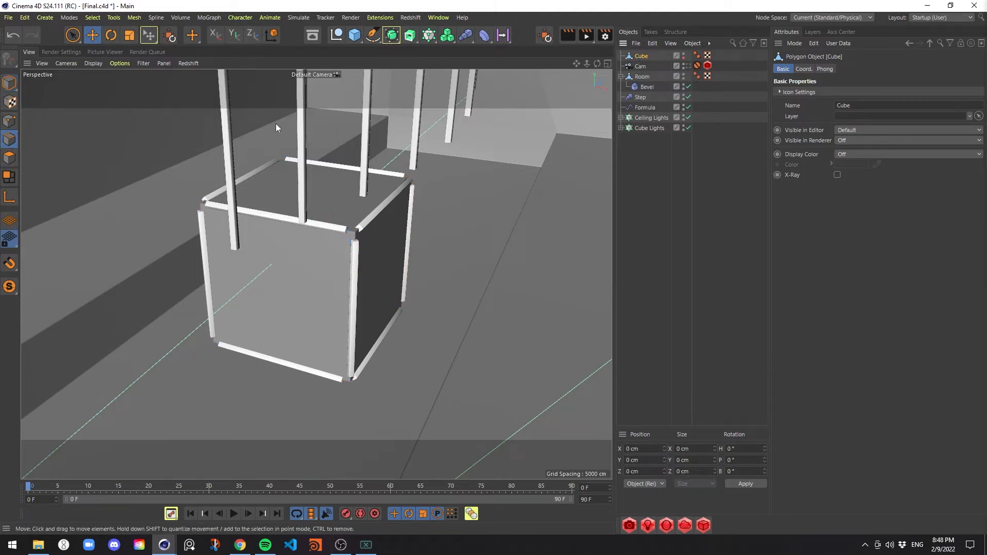
key(ctrl+a)
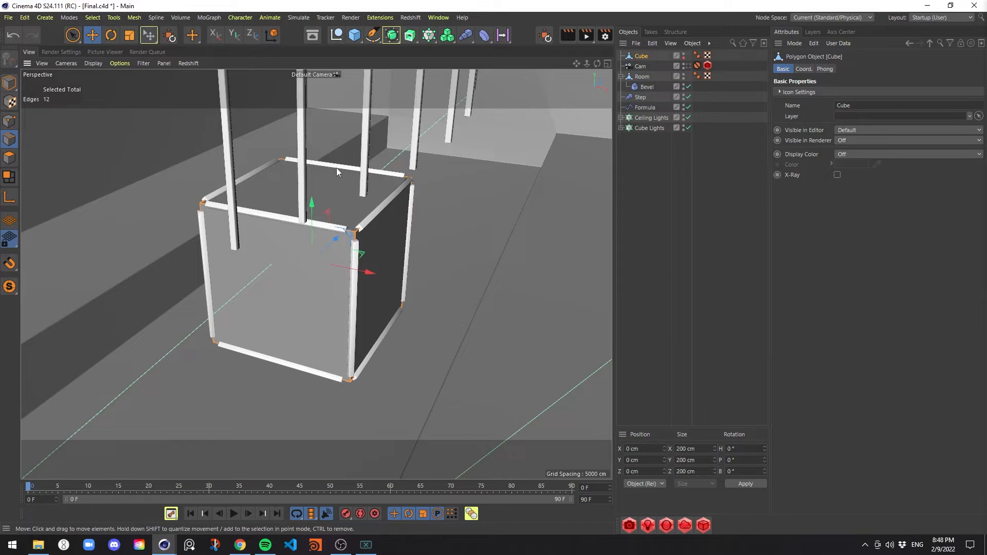
click(134, 17)
mouse_move(219, 176)
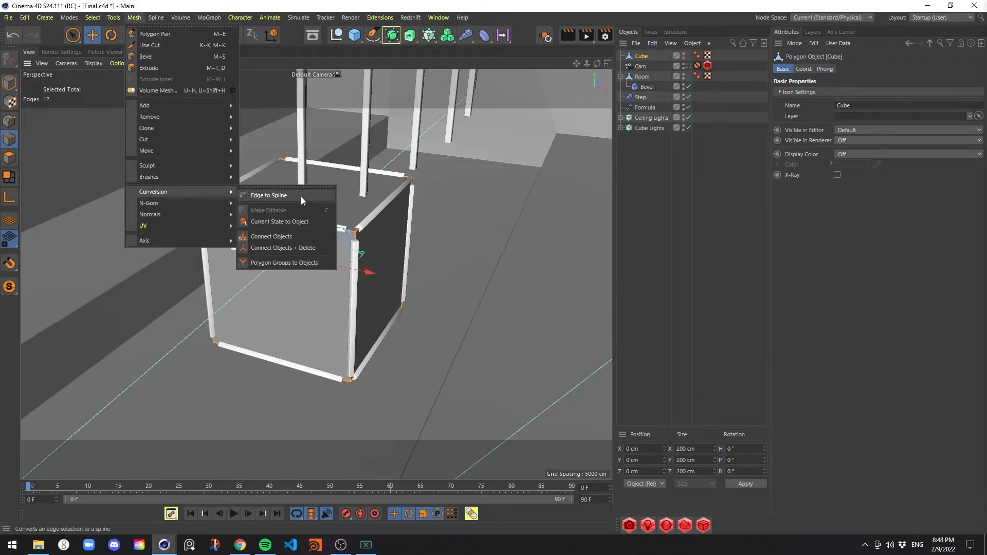
click(300, 196)
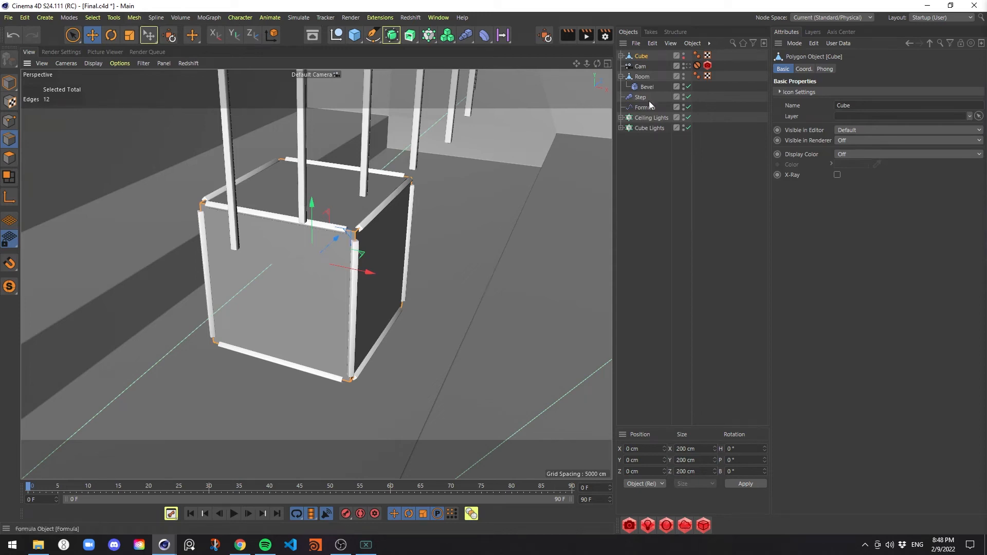
Select the spline nested under Cube and add a Redshift Object tag to it
click(621, 55)
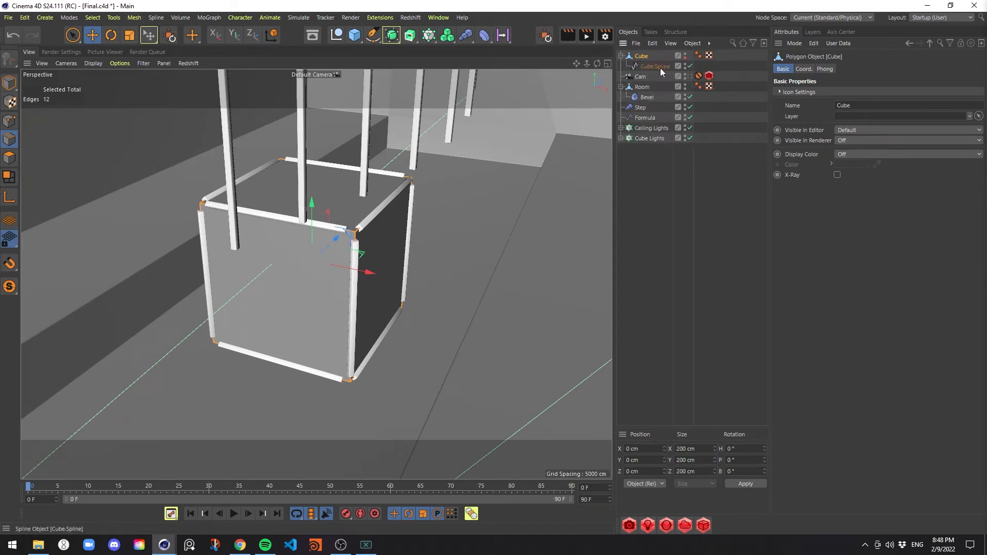
click(660, 68)
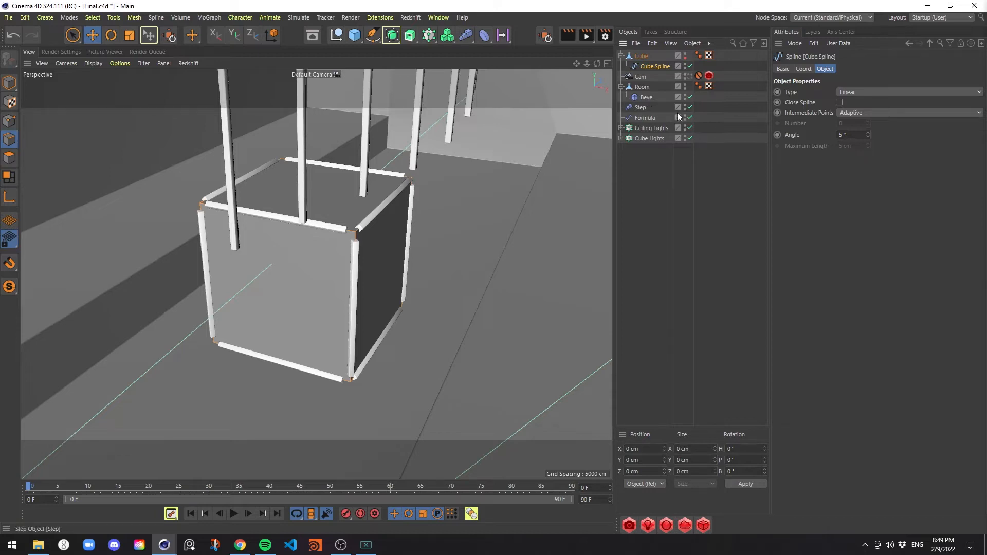
right_click(661, 66)
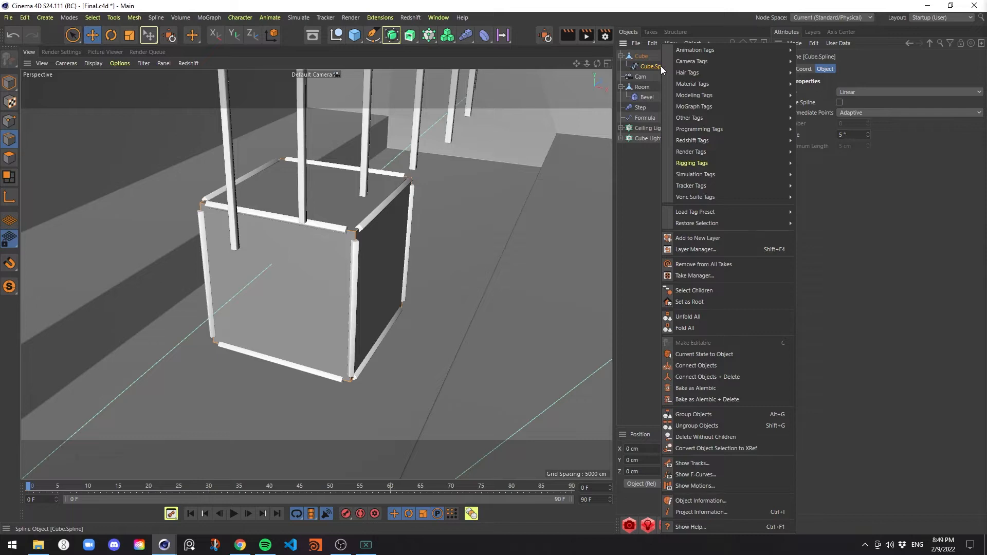
mouse_move(755, 143)
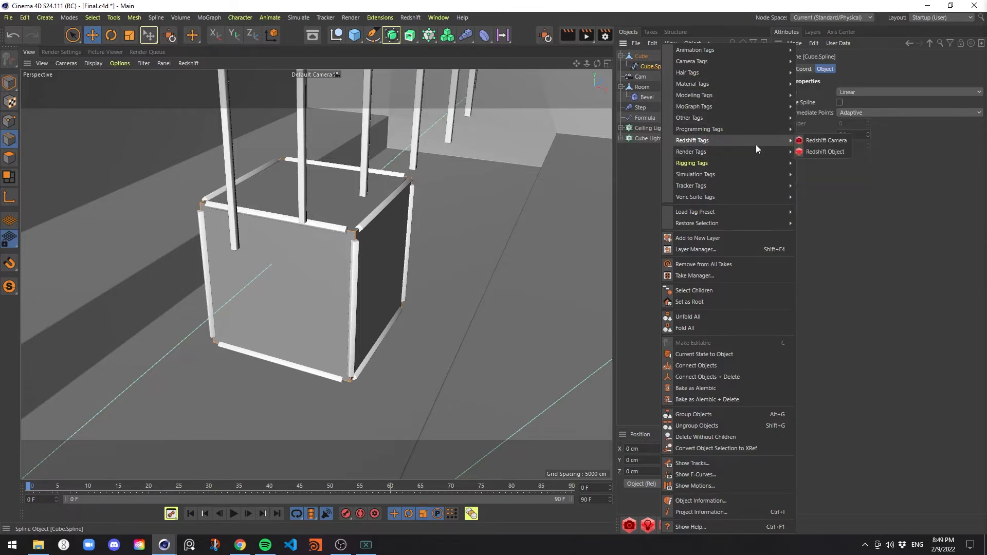
click(824, 152)
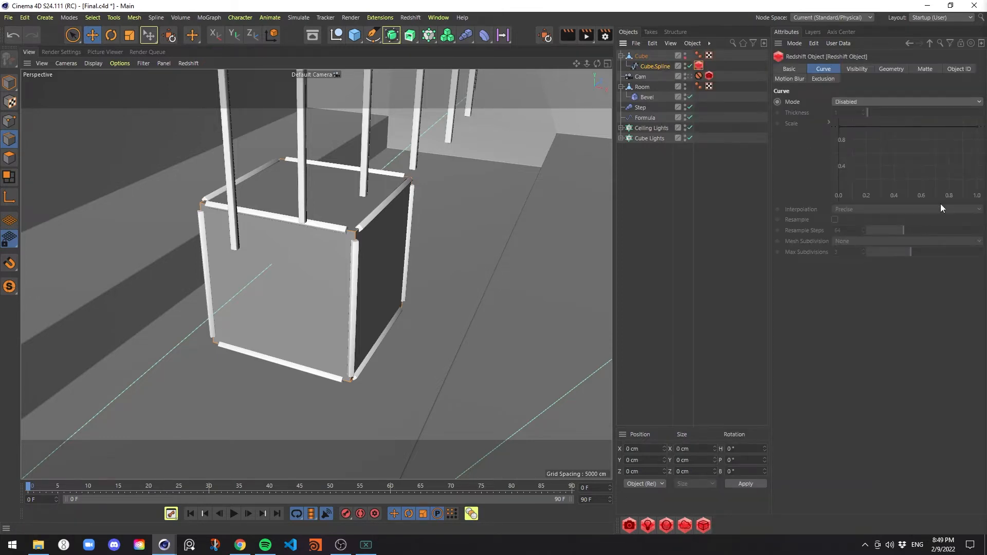
Set the spline's Redshift curve mode to Cylinders with a thickness of 4
click(848, 102)
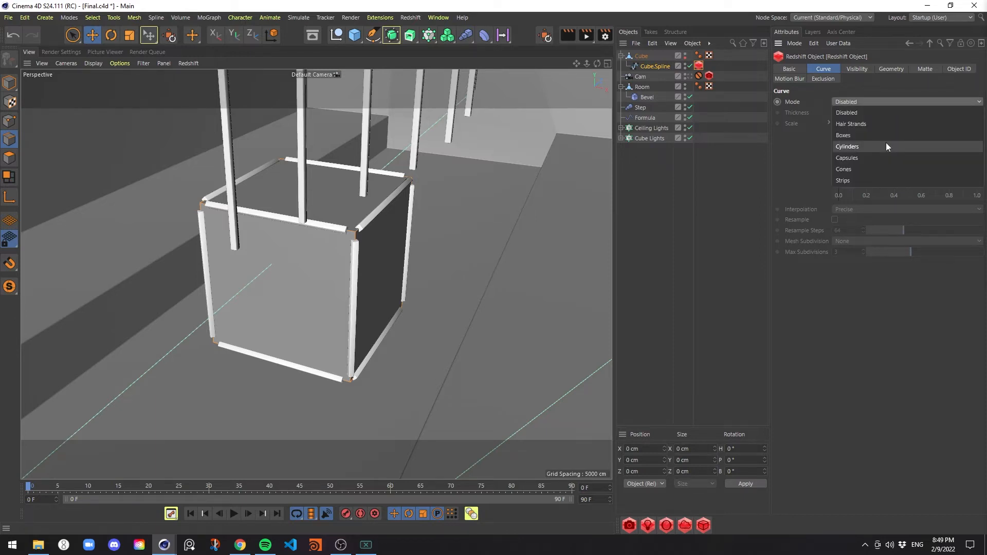
click(886, 146)
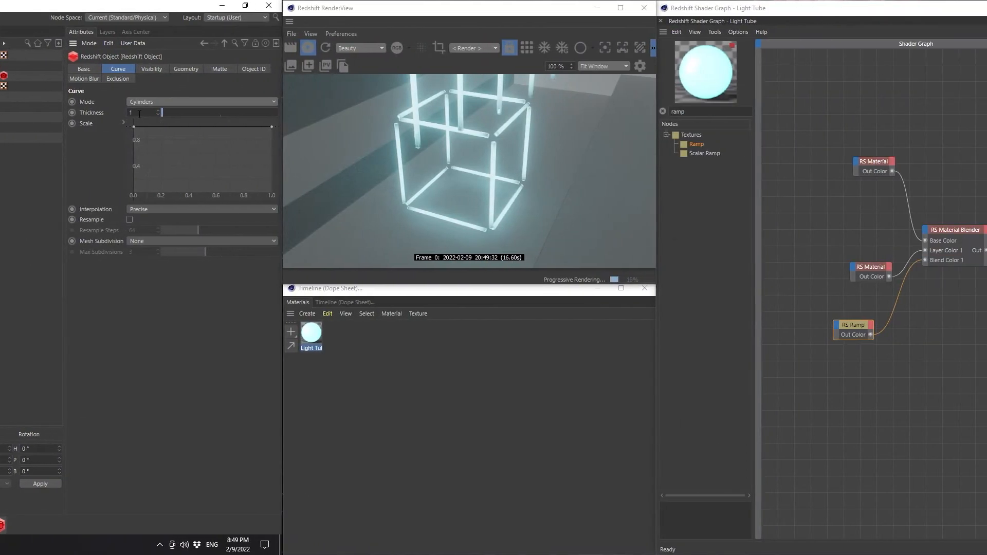
click(141, 113)
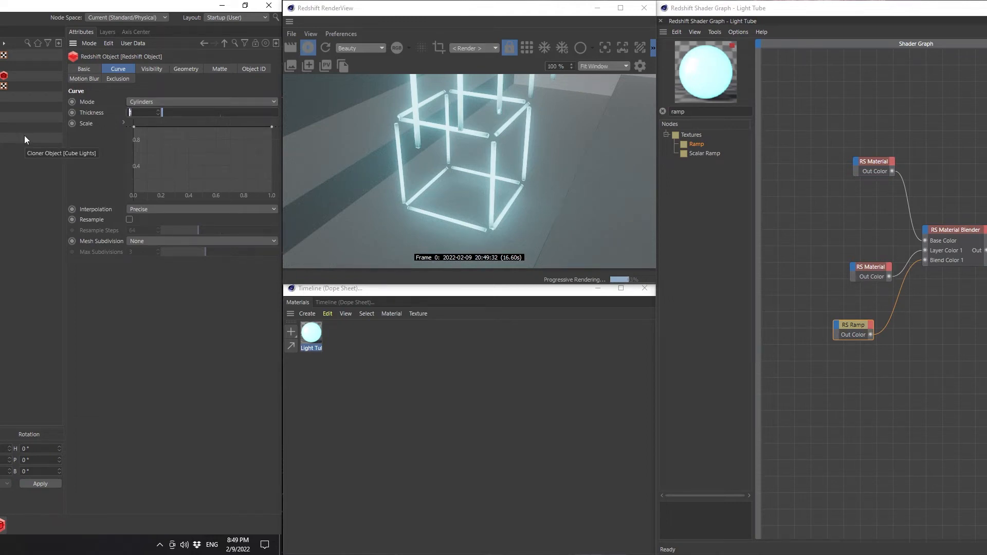
text(4)
key(Return)
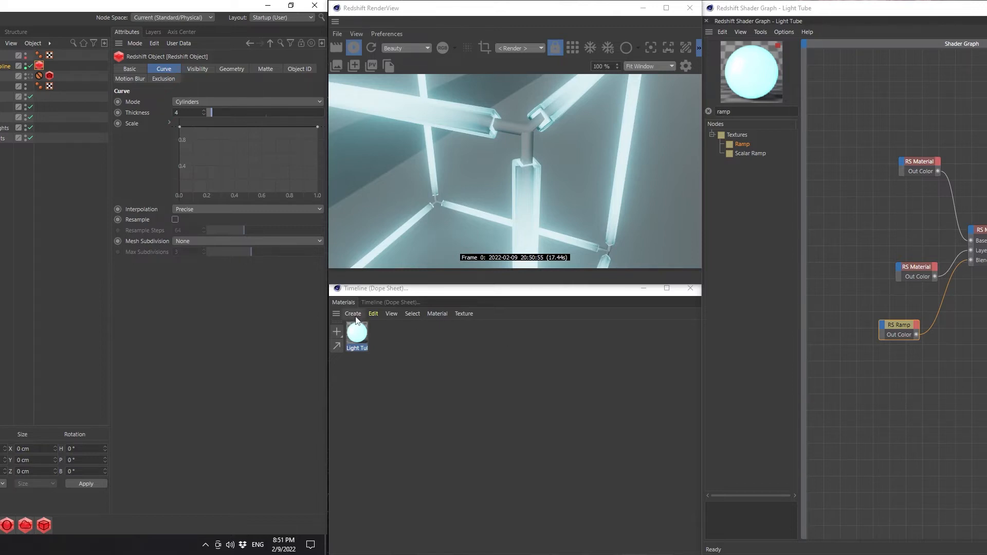
Create a Redshift material named Rigging and assign it to Cube.Spline
click(356, 315)
mouse_move(401, 367)
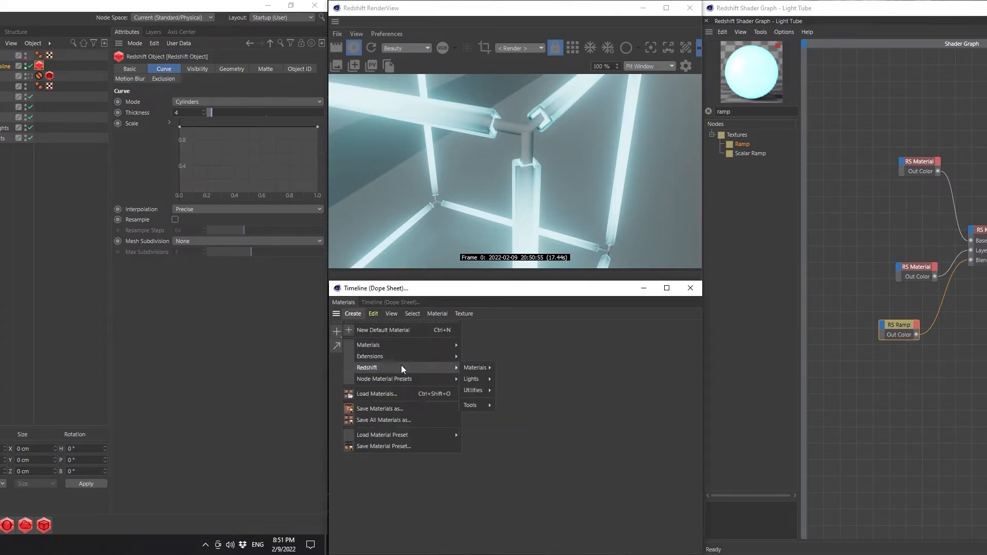
mouse_move(467, 369)
click(511, 368)
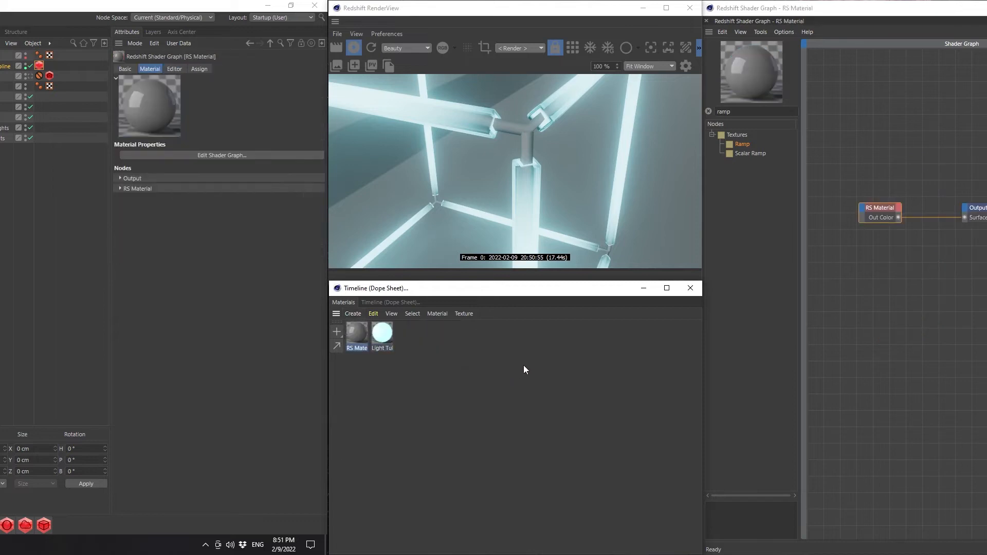
double_click(361, 347)
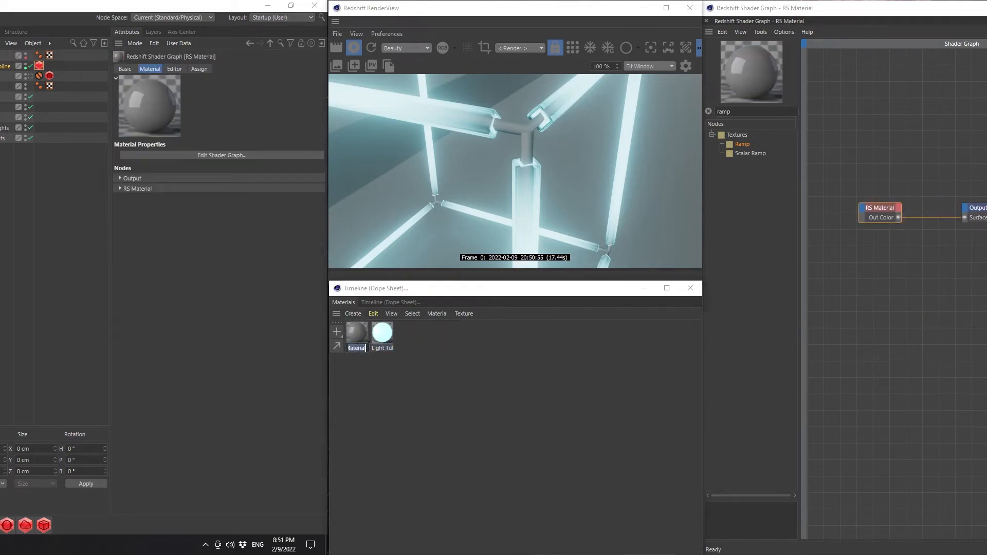
text(Rigging)
key(Return)
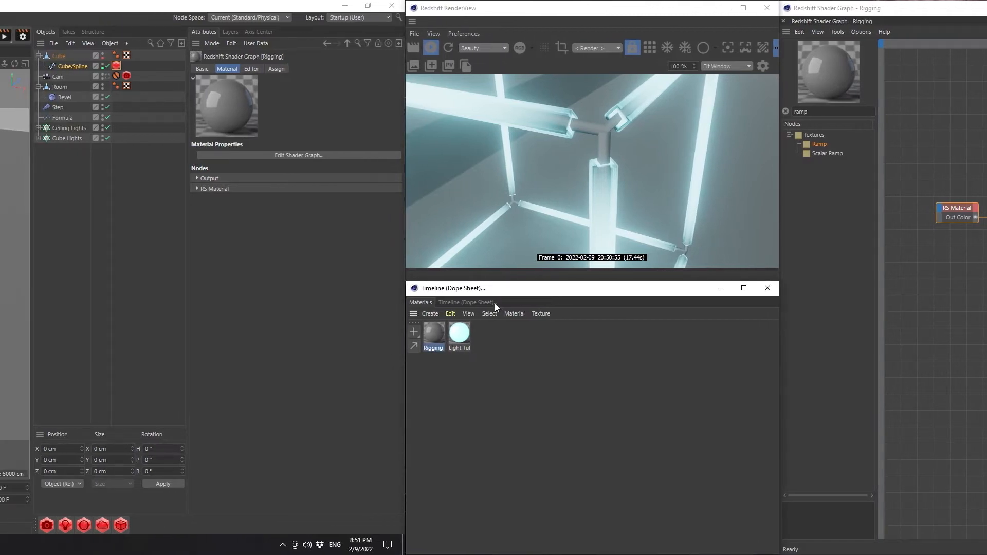
drag(452, 334, 76, 65)
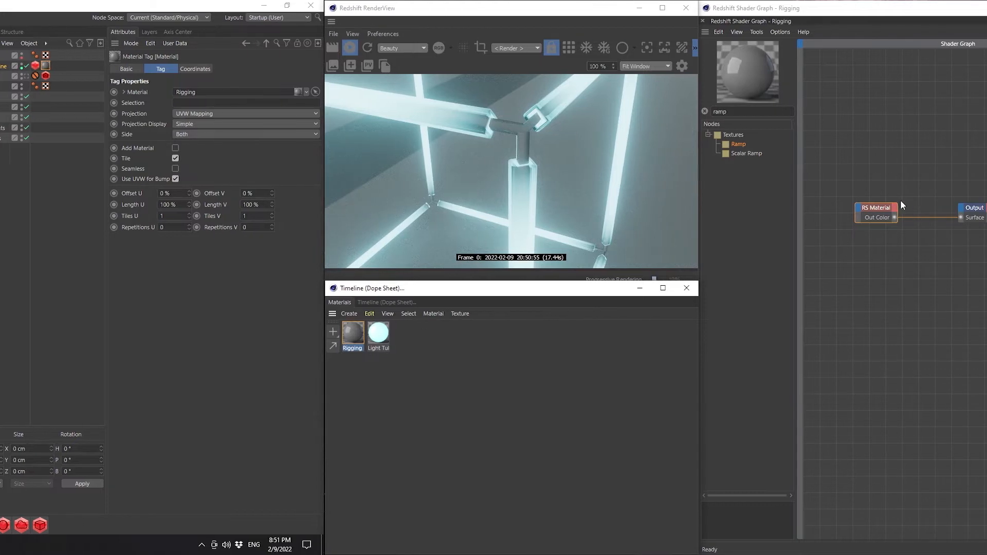
Darken the Rigging material's diffuse color to 10% value and set its reflection roughness to 0.5
drag(616, 174, 846, 263)
drag(563, 208, 613, 249)
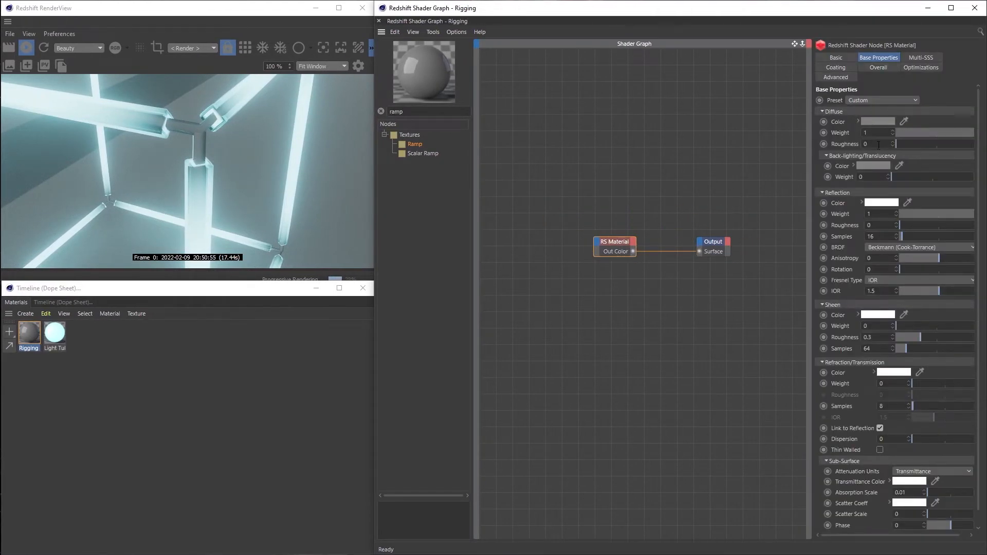
click(857, 121)
double_click(879, 170)
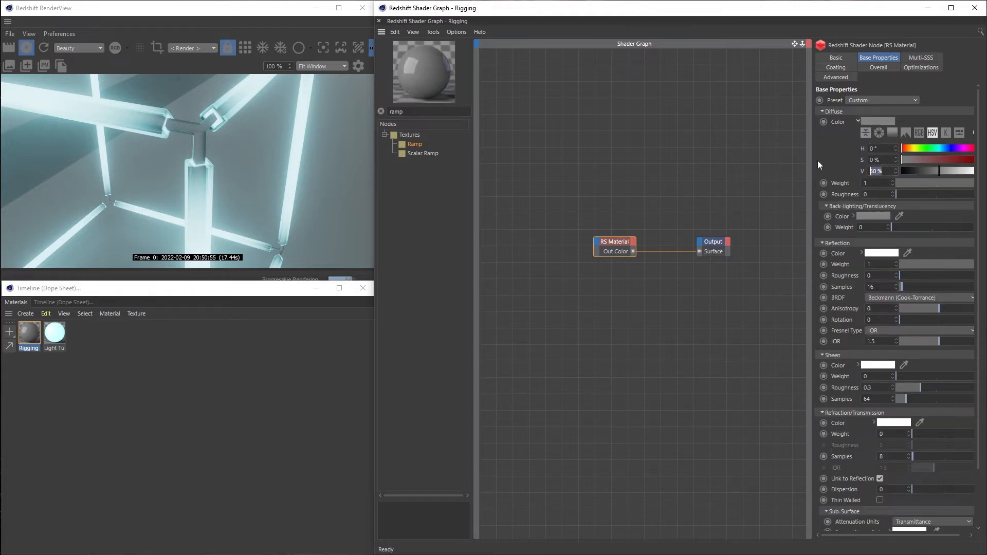
text(10)
key(Return)
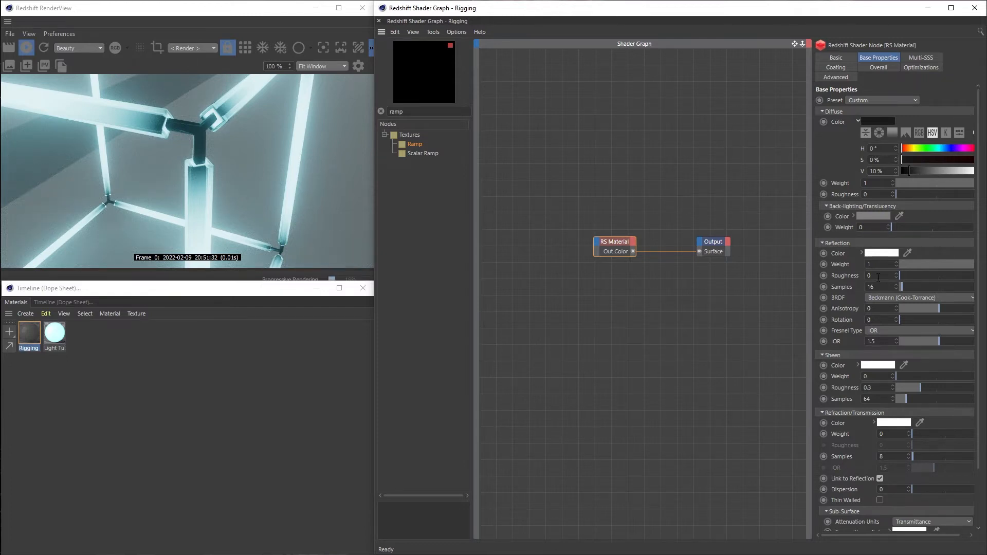
text(0.5)
key(Return)
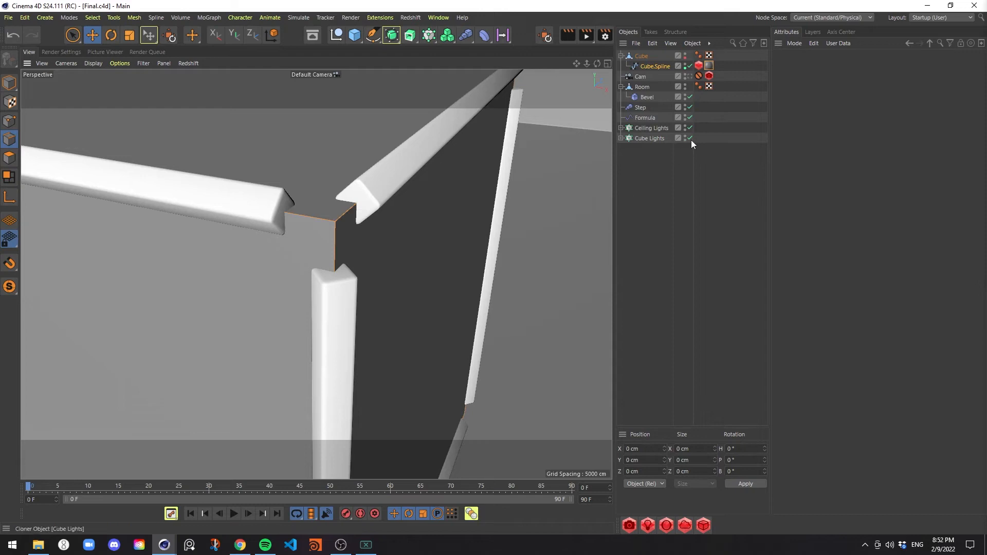
Disable the Cube Lights cloner and move its child Light Tube sideways along X, clear of the ceiling tubes
click(690, 138)
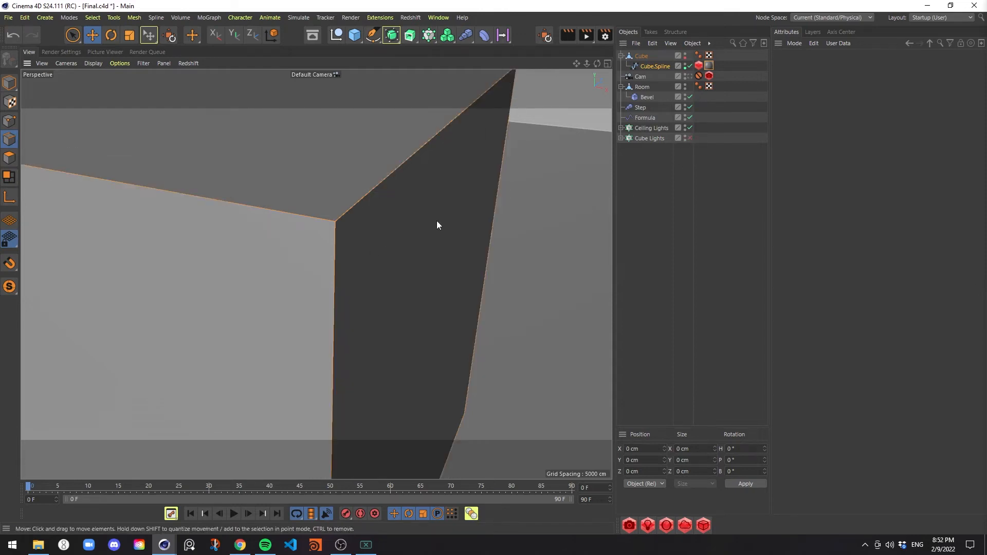
scroll(437, 221, down, 10)
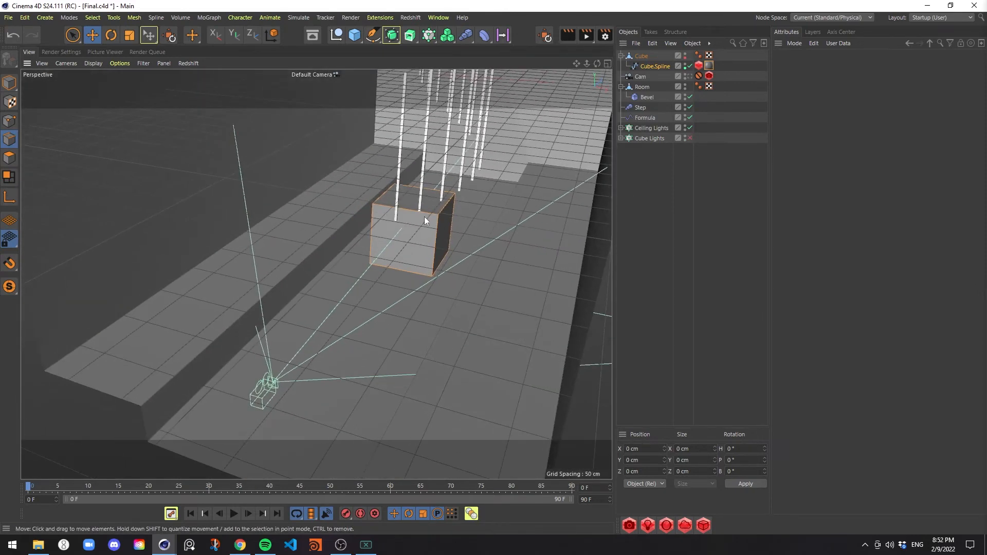
alt+drag(424, 221, 399, 260)
click(650, 138)
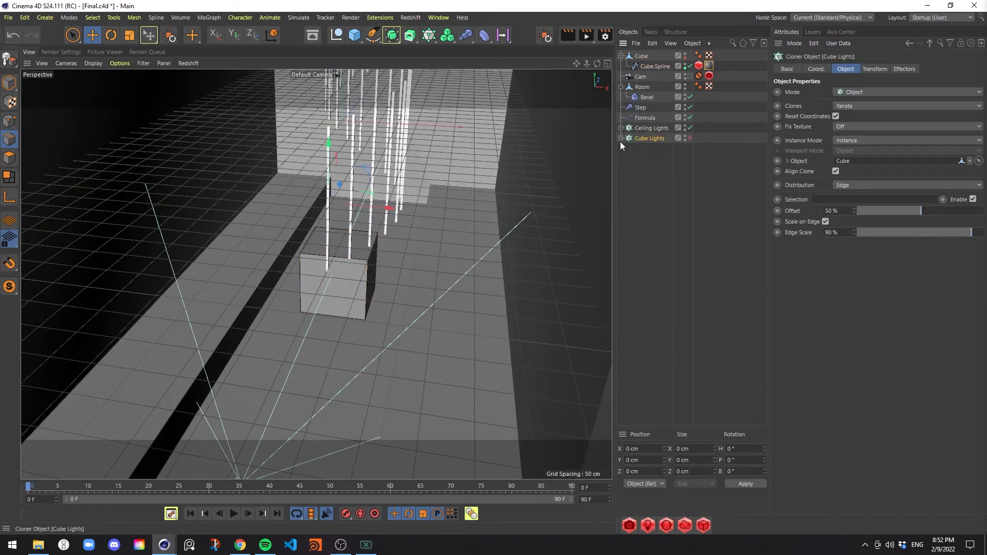
click(620, 138)
click(654, 148)
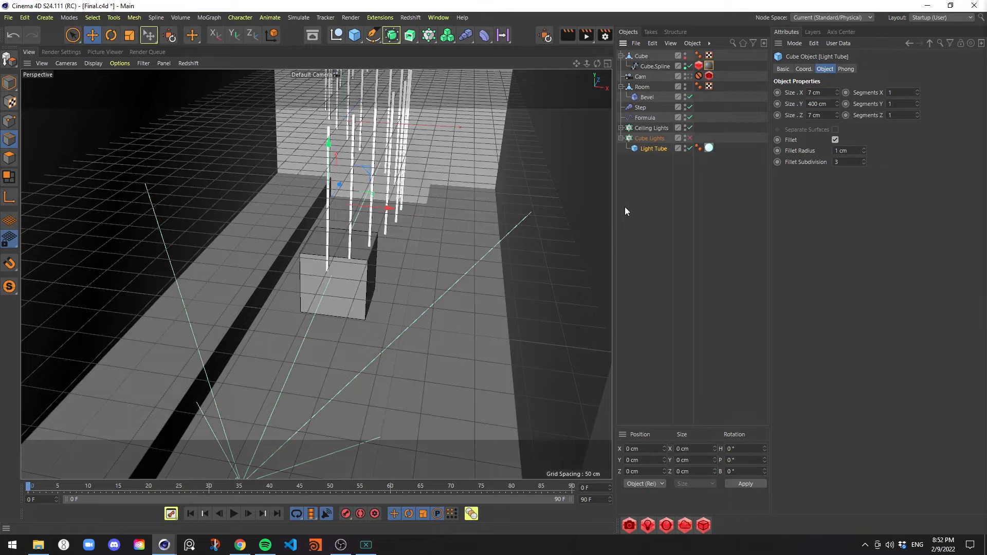
key(e)
drag(386, 209, 481, 211)
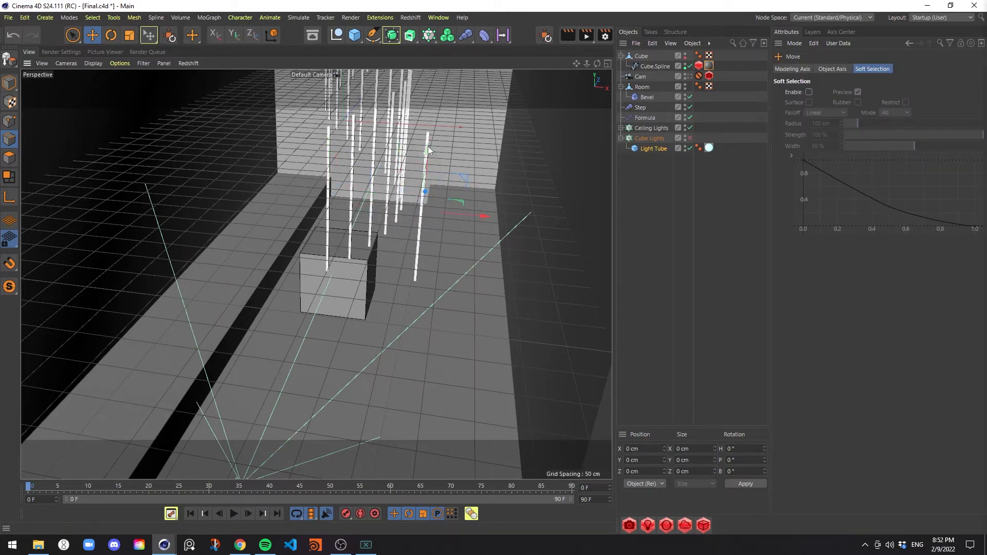
Switch to polygon mode and display the viewport in Gouraud Shading (Lines) to inspect the Light Tube's upper end
scroll(491, 111, up, 5)
scroll(407, 149, up, 4)
scroll(429, 162, down, 8)
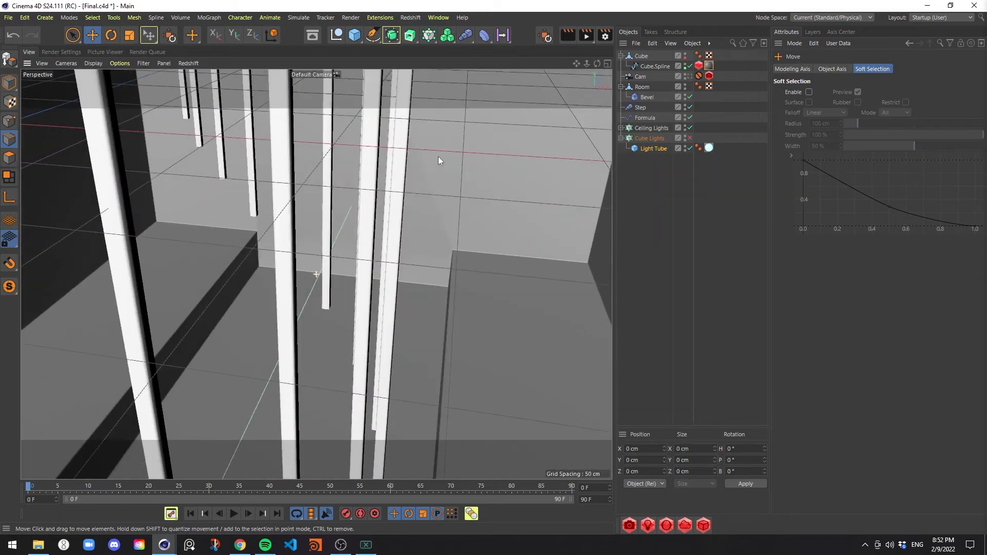
alt+drag(455, 203, 448, 209)
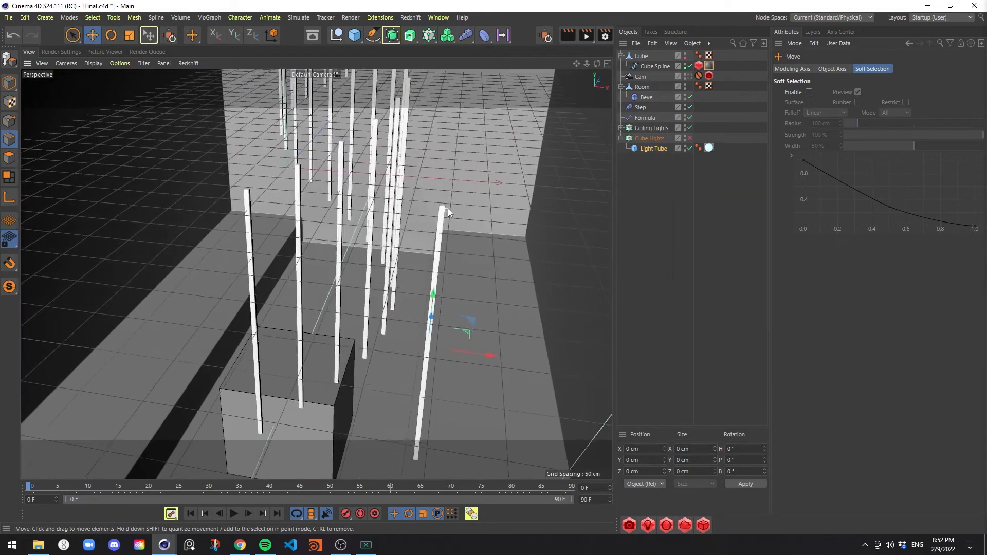
alt+right_drag(448, 208, 513, 174)
click(9, 155)
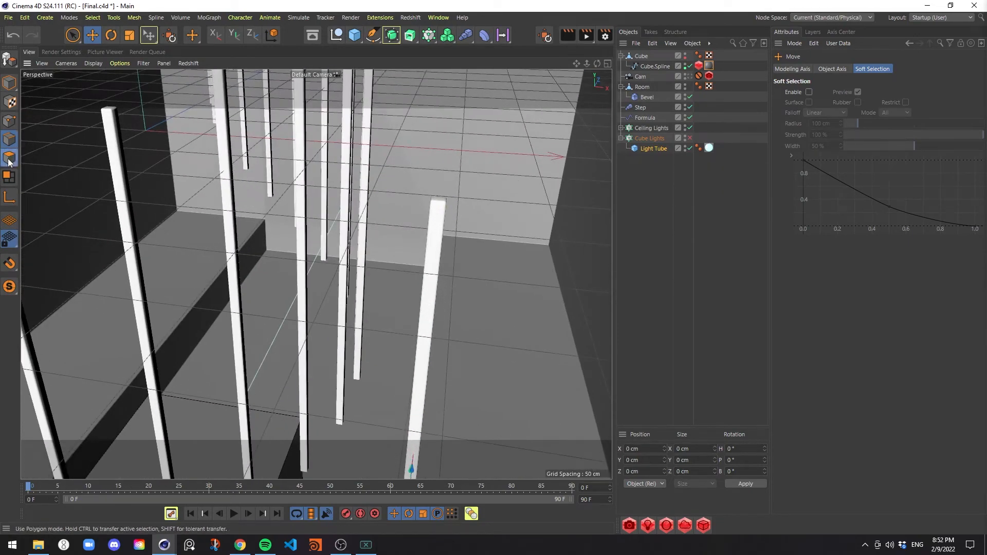
alt+drag(440, 211, 450, 270)
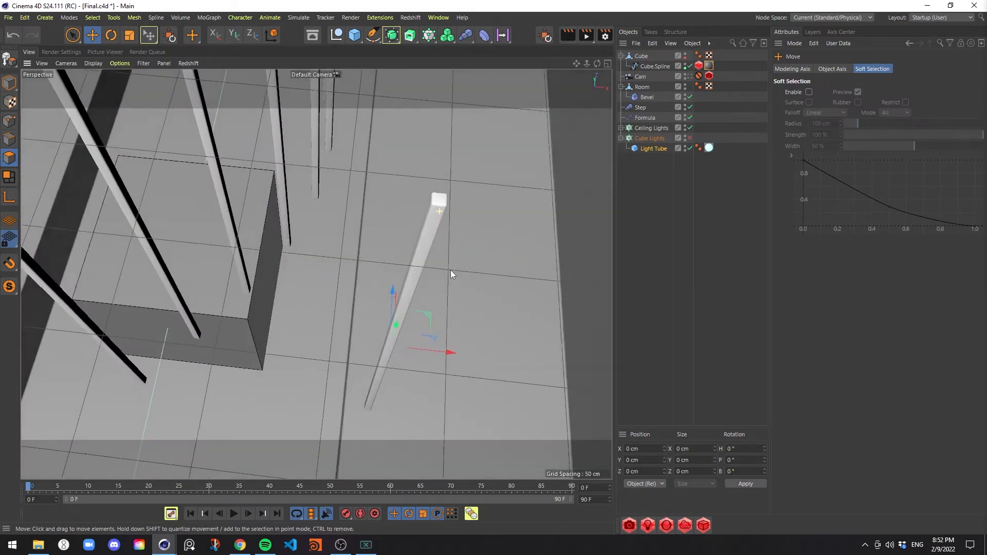
click(92, 64)
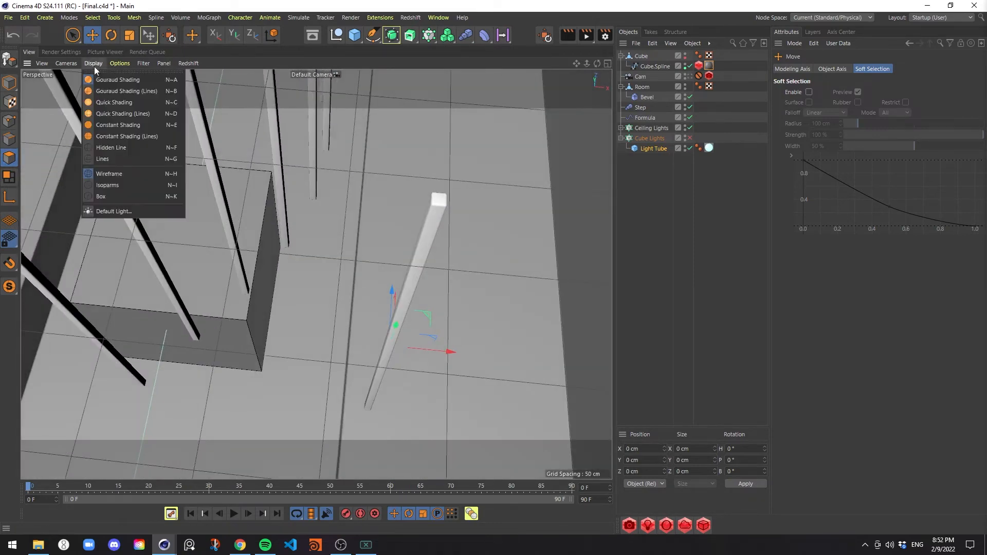
click(125, 91)
scroll(503, 171, up, 3)
scroll(503, 171, up, 2)
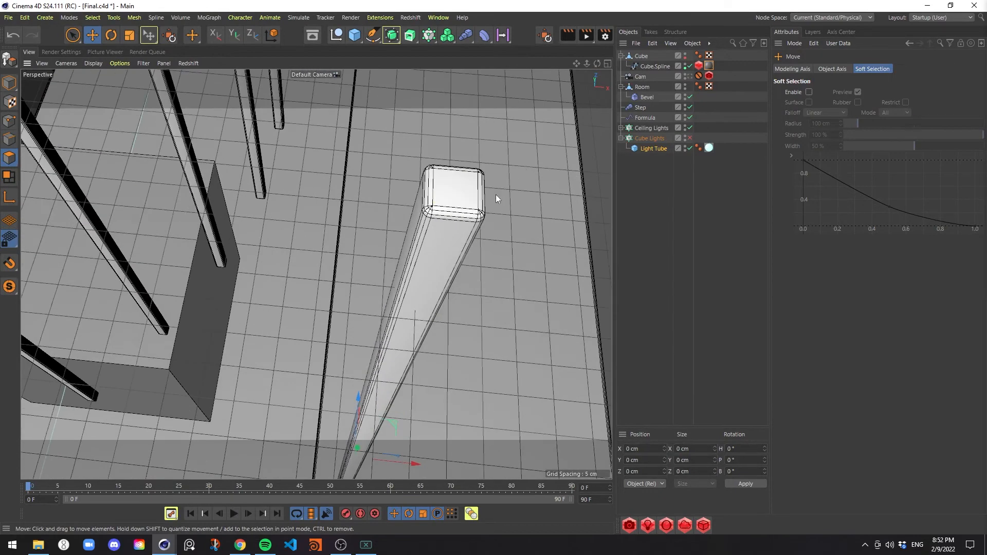
Make the Light Tube under Cube Lights editable and select the flat cap polygons at its upper and lower ends
click(651, 150)
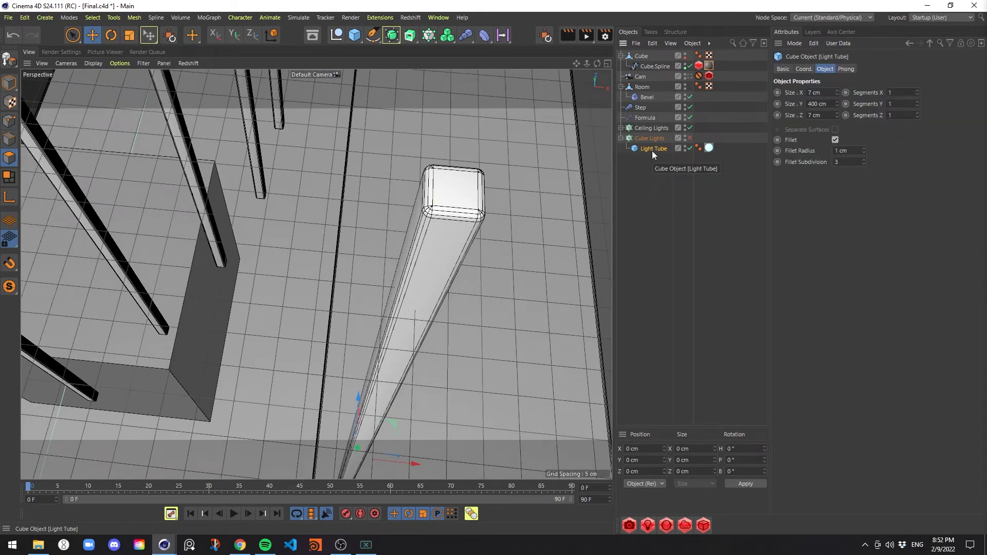
key(c)
click(452, 185)
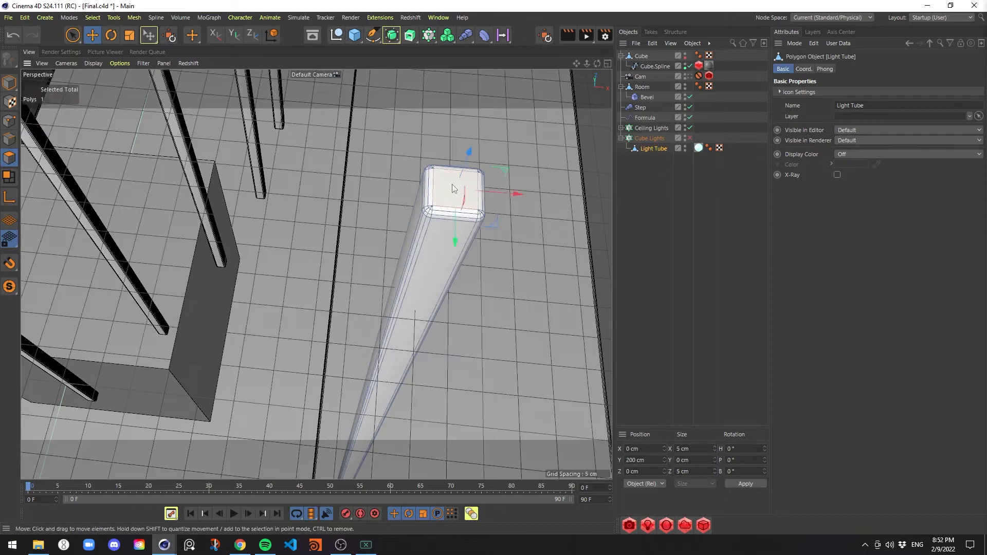
alt+drag(442, 285, 452, 195)
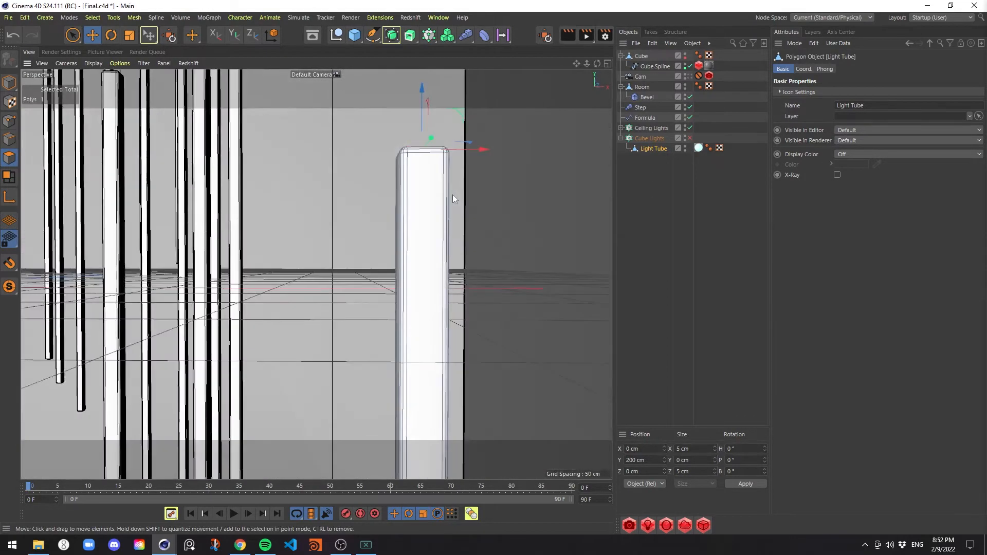
alt+right_drag(447, 262, 414, 264)
alt+middle_drag(414, 264, 425, 137)
alt+right_drag(430, 277, 444, 339)
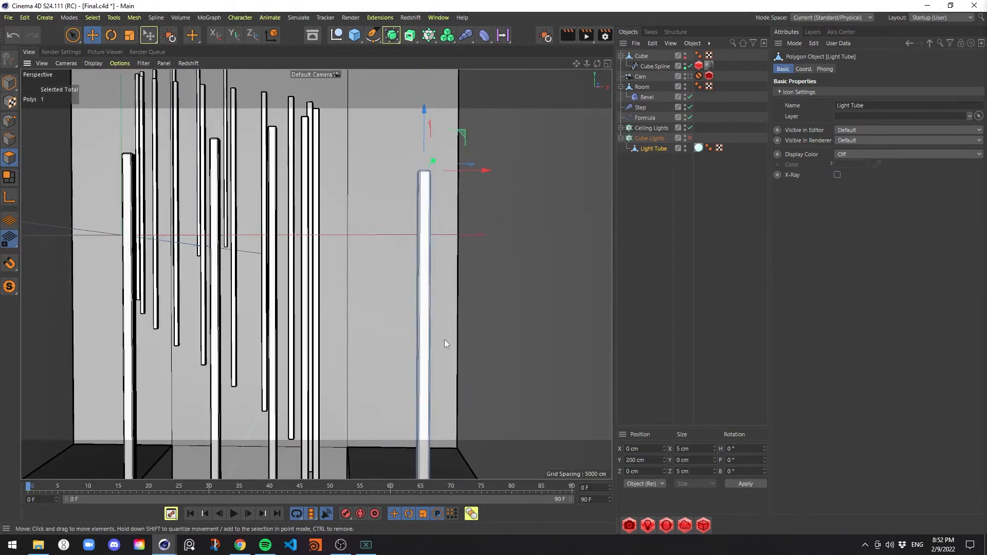
alt+middle_drag(444, 339, 448, 214)
alt+right_drag(449, 273, 480, 236)
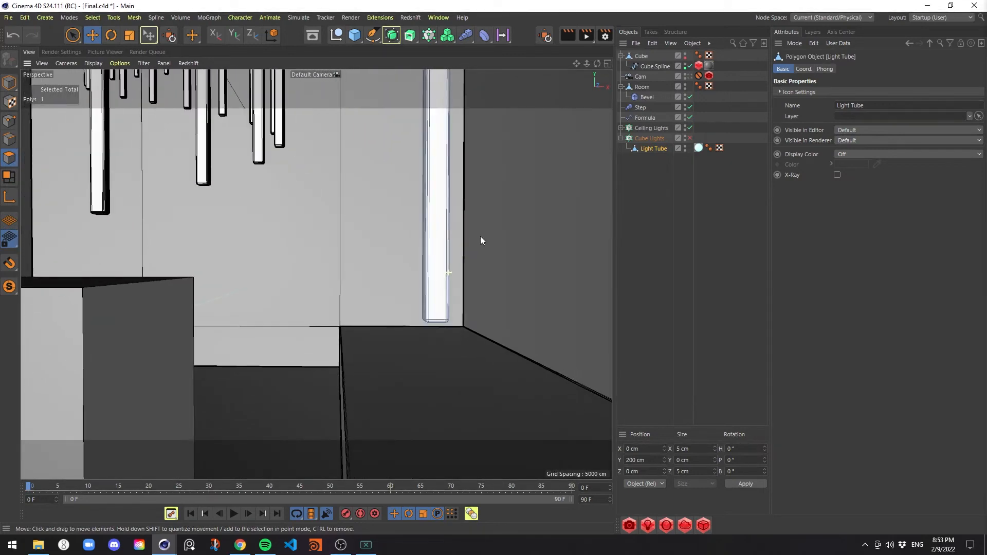
mouse_move(440, 317)
alt+mouse_down()
mouse_move(441, 287)
mouse_move(442, 333)
alt+mouse_up()
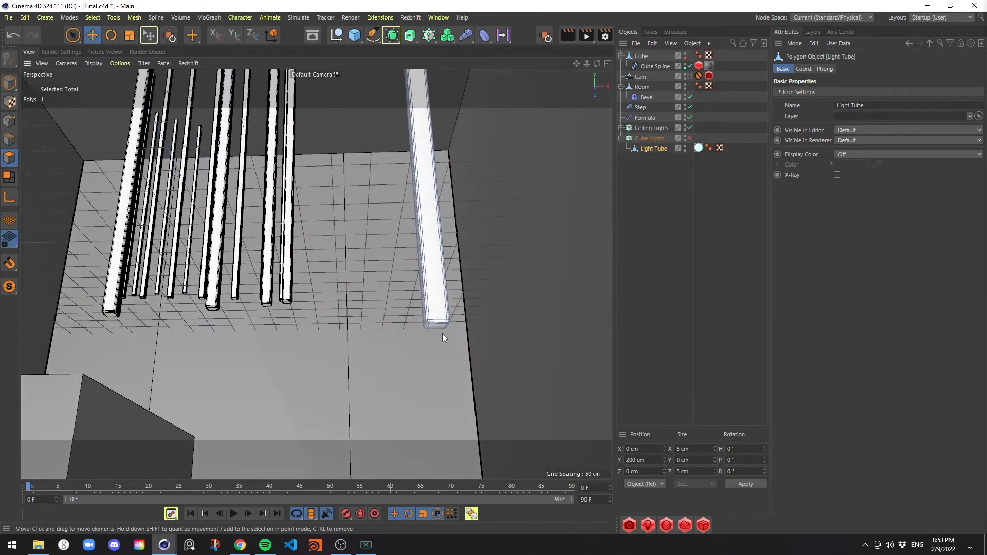
shift+click(437, 327)
alt+drag(431, 242, 380, 266)
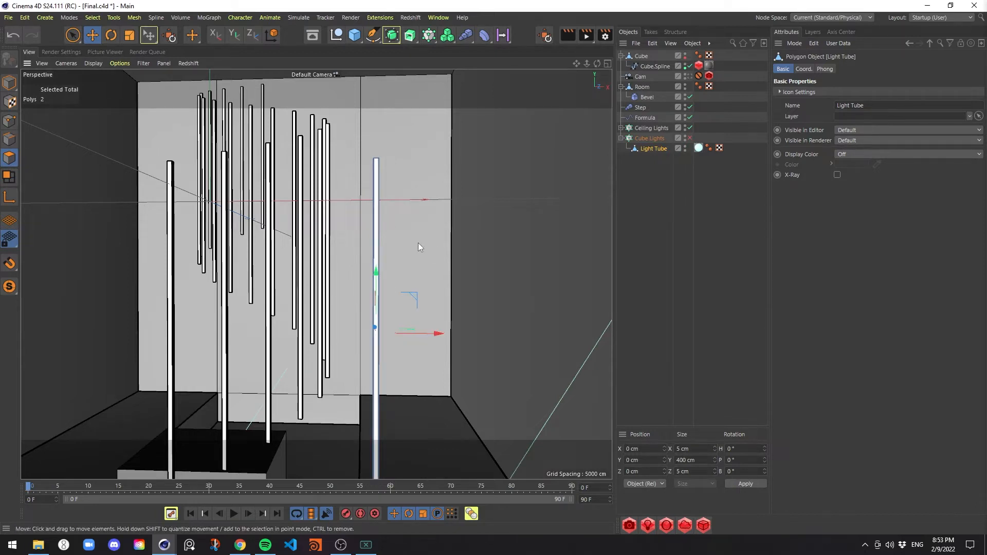
Store the selected cap polygons of the Light Tube as a selection tag named "Top and Bottom" and save the project
click(93, 17)
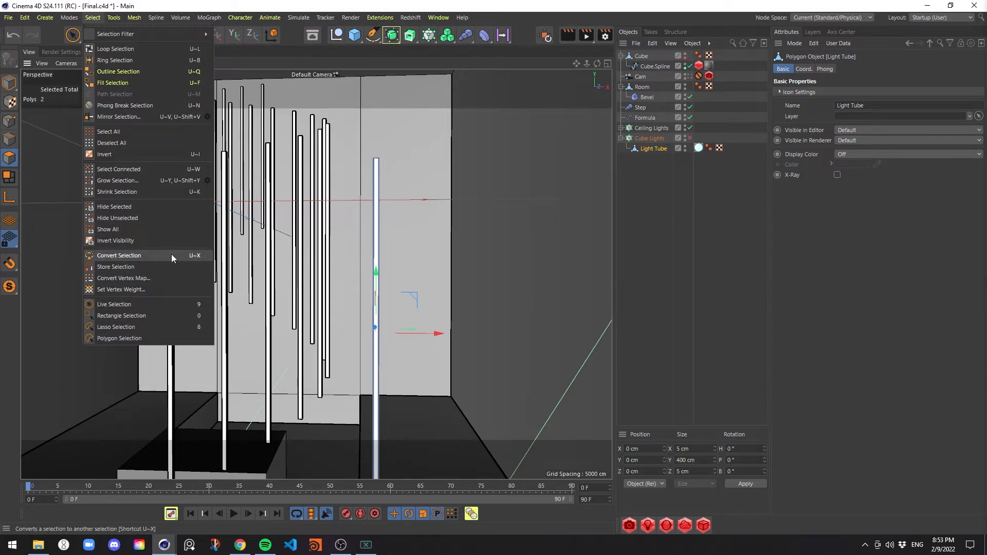
click(169, 265)
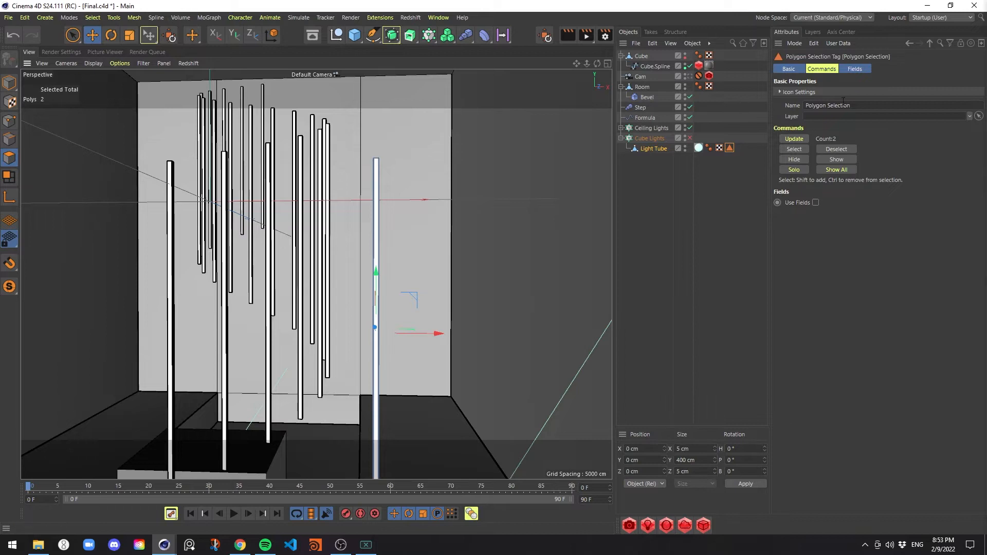
double_click(865, 103)
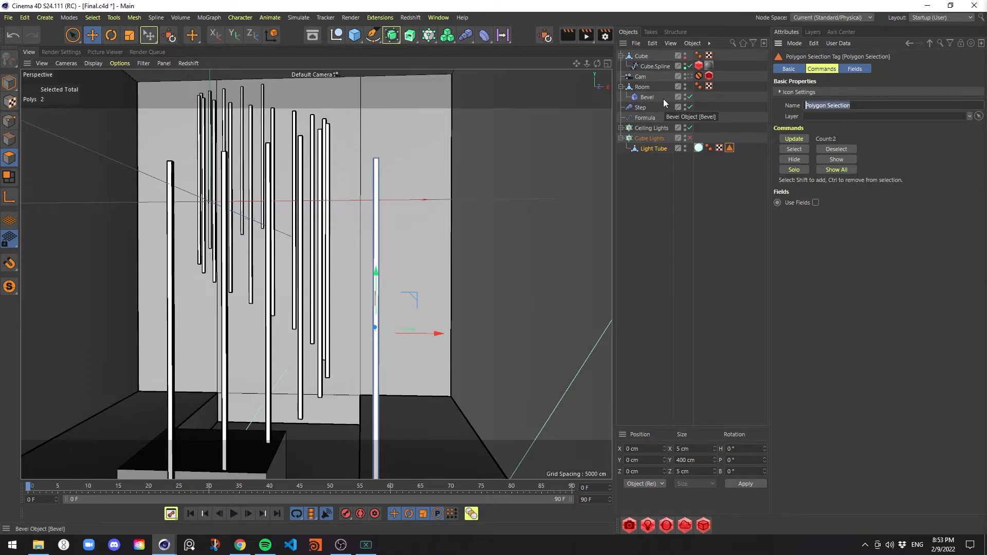
text(Top and)
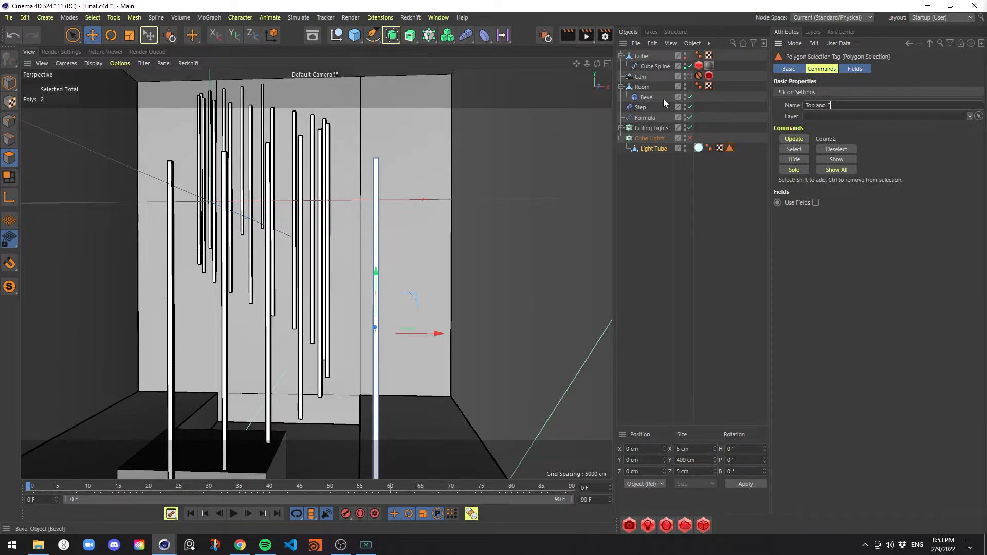
text( Boi)
text(ttom)
key(Return)
key(ctrl+s)
Apply the Rigging material to the Light Tube, restrict it to the Top and Bottom selection, and re-enable the Cube Lights cloner
drag(655, 153, 656, 150)
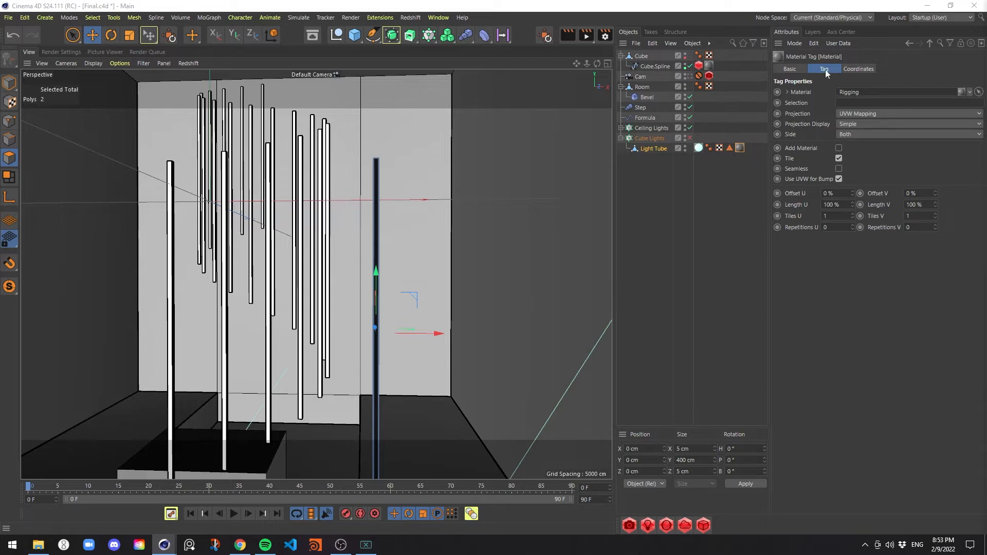
drag(730, 148, 869, 107)
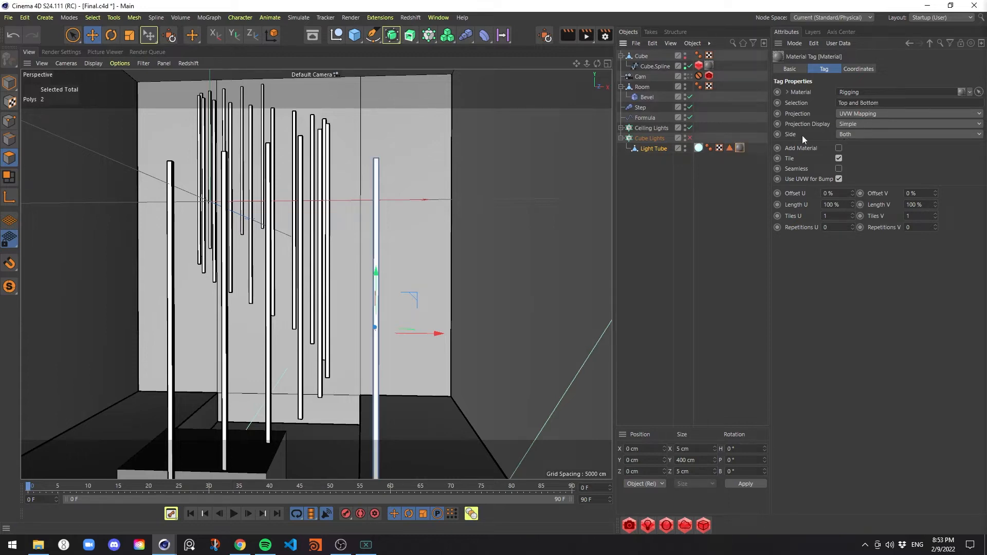
click(689, 139)
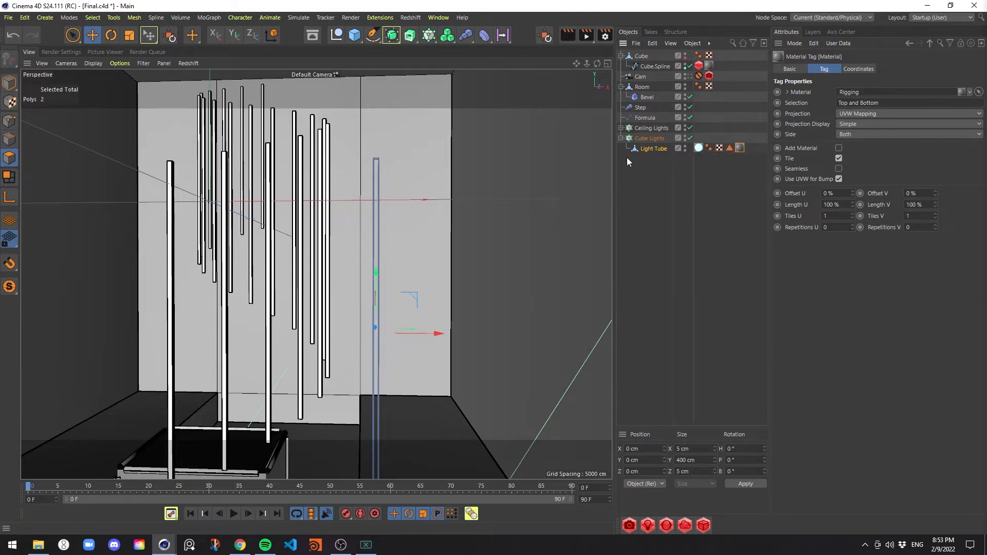
Render a close view of the tube cube's corner in the Redshift RenderView to check the dark tube caps
mouse_move(386, 302)
alt+mouse_down()
mouse_move(403, 301)
mouse_move(391, 303)
alt+mouse_up()
alt+middle_drag(360, 303, 392, 179)
alt+drag(392, 179, 416, 149)
scroll(415, 149, up, 8)
alt+drag(538, 101, 383, 247)
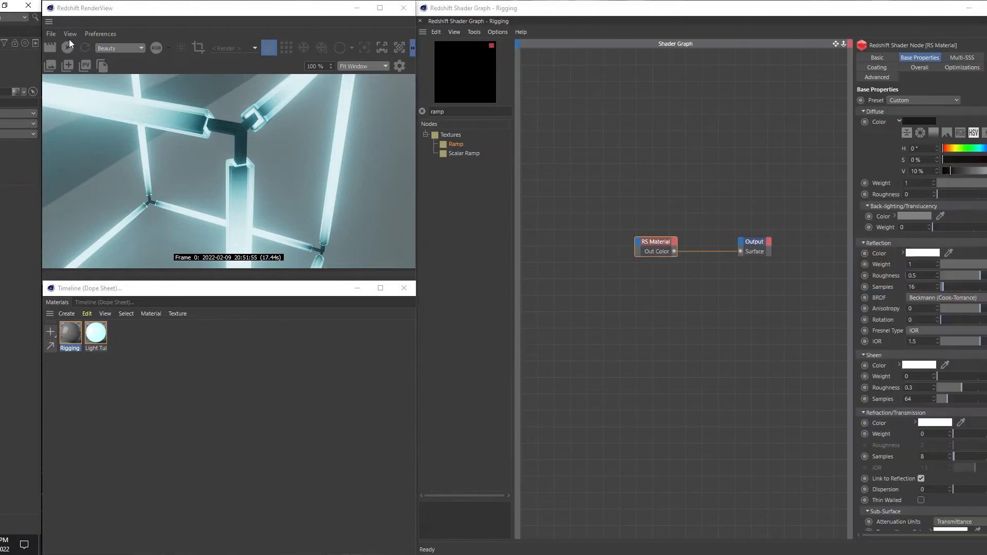
click(684, 48)
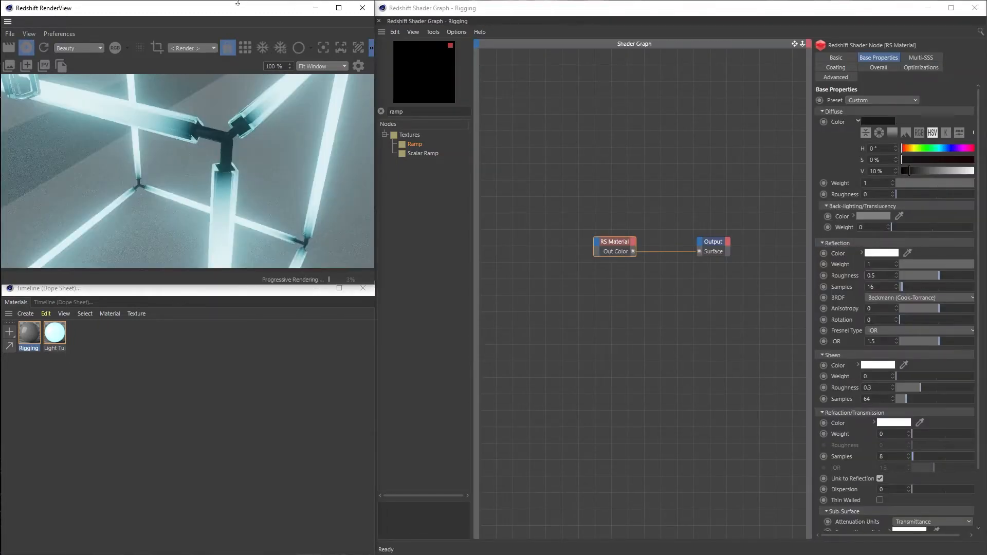
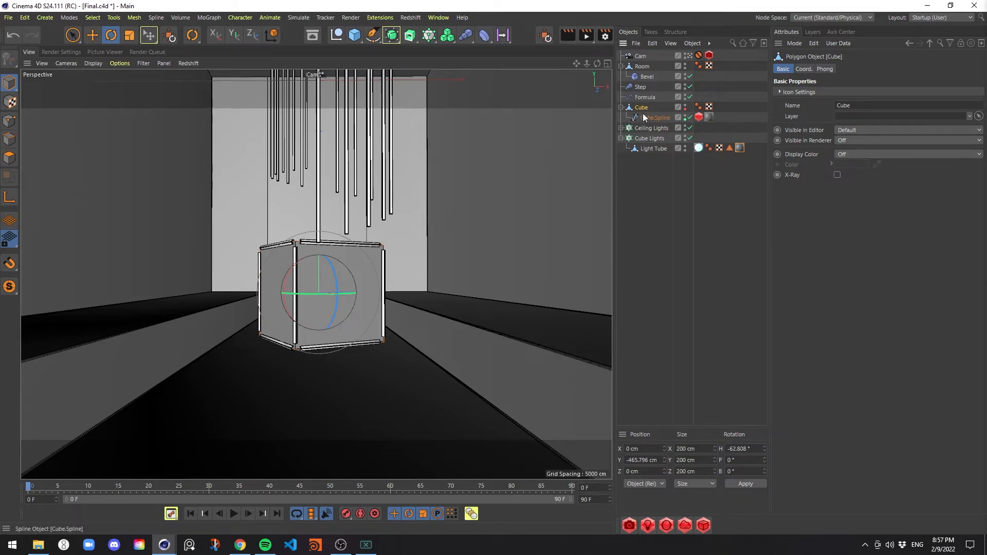
Try rotating the Cube Lights cloner and the source Cube separately, undoing each rotation
click(662, 139)
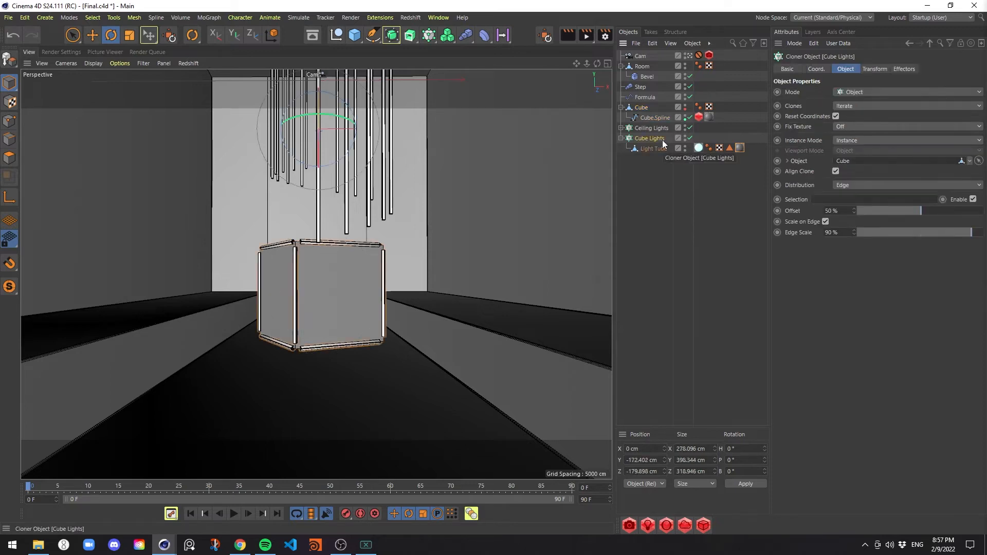
key(r)
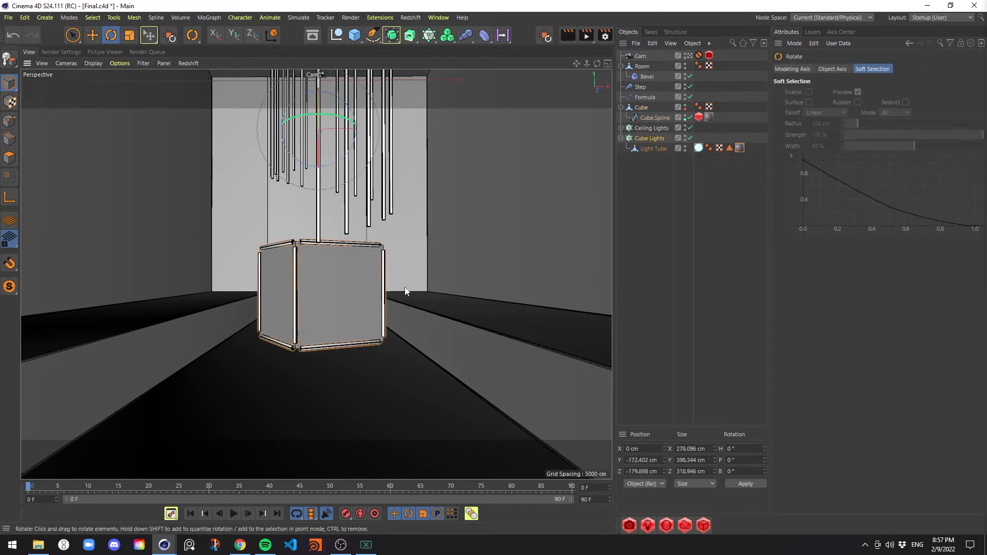
drag(319, 130, 472, 260)
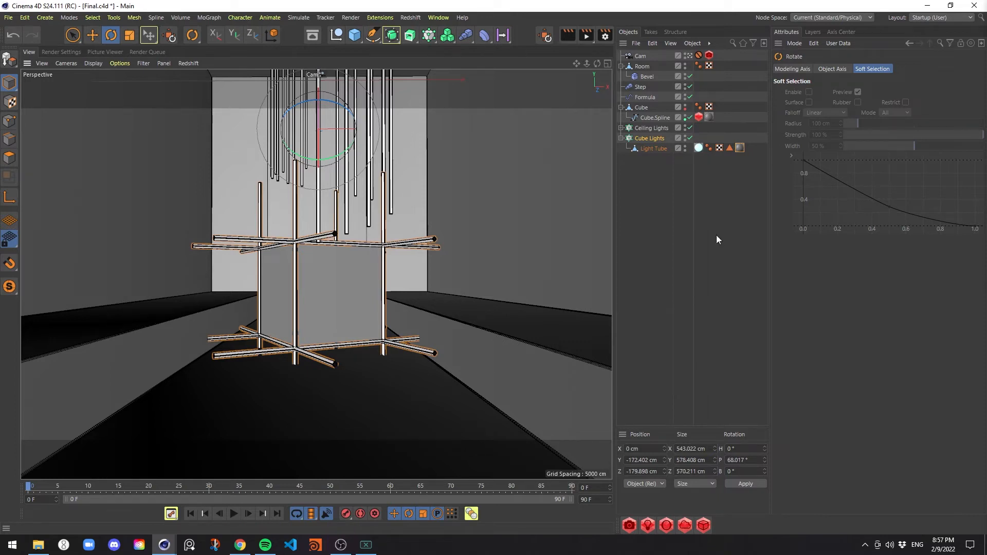
key(ctrl+z)
click(640, 108)
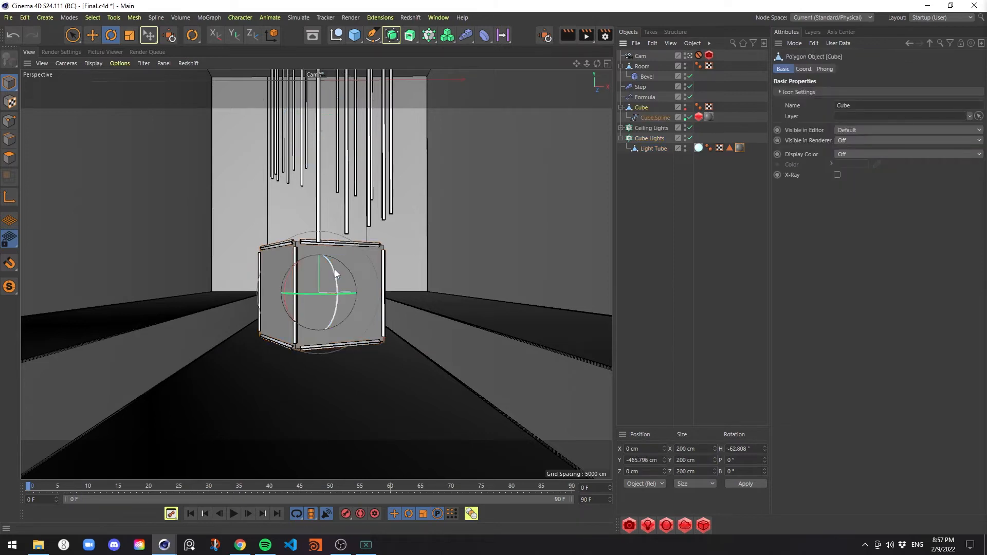
drag(335, 269, 380, 262)
key(ctrl+z)
key(ctrl+z)
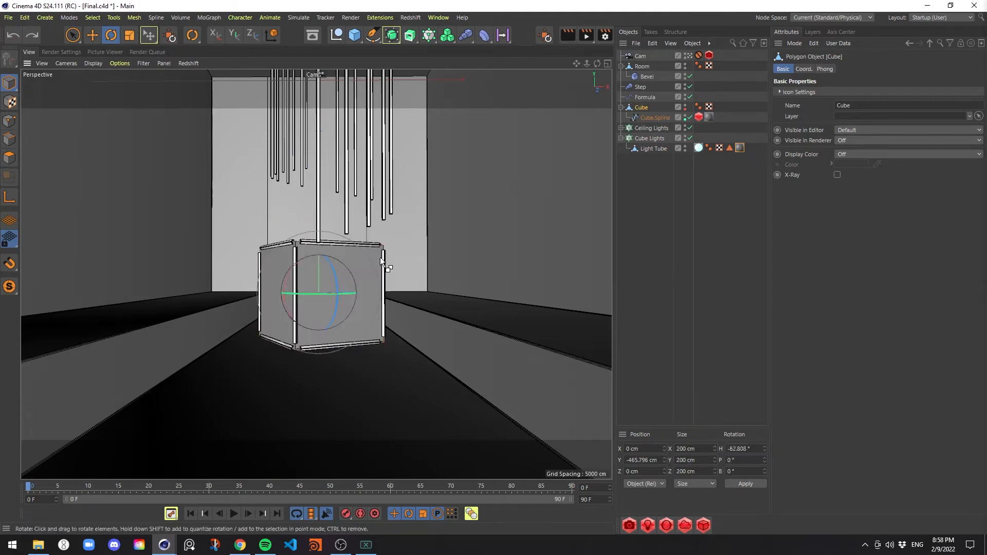
Save the project, duplicate the Cube with its Cube Lights cloner, and move one pair to about X -289 cm
key(ctrl+s)
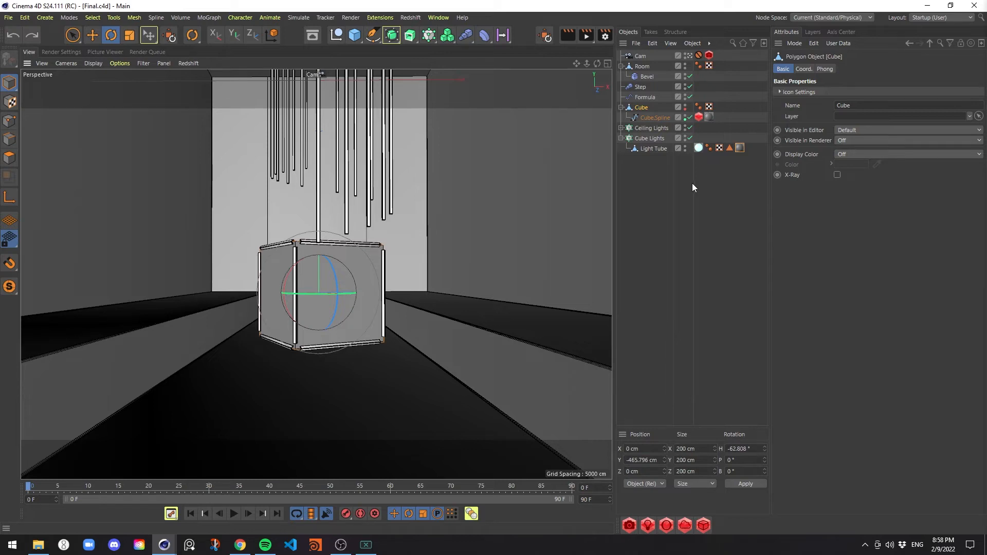
click(621, 138)
click(620, 108)
drag(641, 108, 648, 123)
ctrl+click(649, 128)
ctrl+drag(649, 128, 651, 156)
key(e)
drag(380, 217, 236, 220)
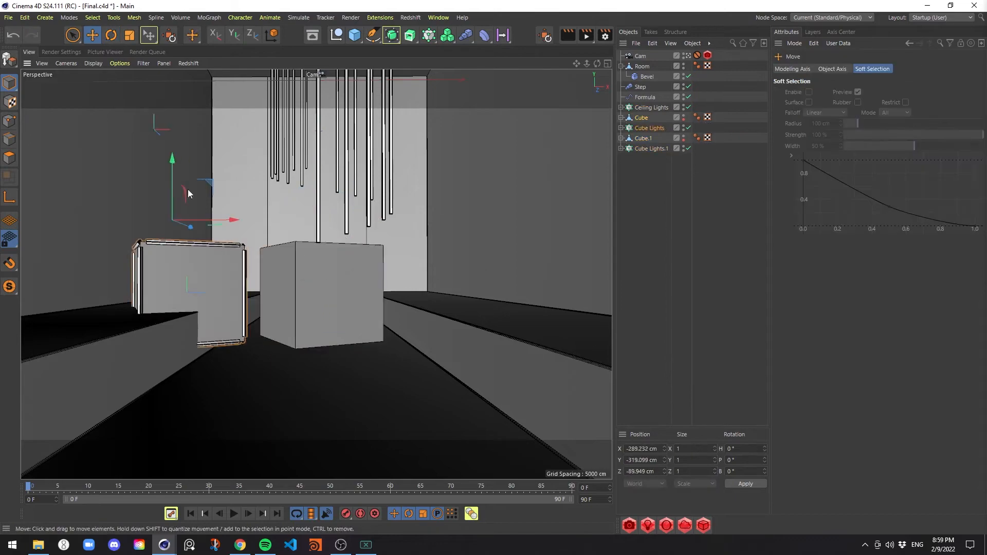
Scale down the left tube cube and settle it on the left ledge at about Y -369 cm
drag(172, 159, 172, 103)
click(688, 56)
key(t)
drag(359, 178, 257, 170)
key(e)
drag(260, 97, 262, 121)
scroll(195, 146, up, 3)
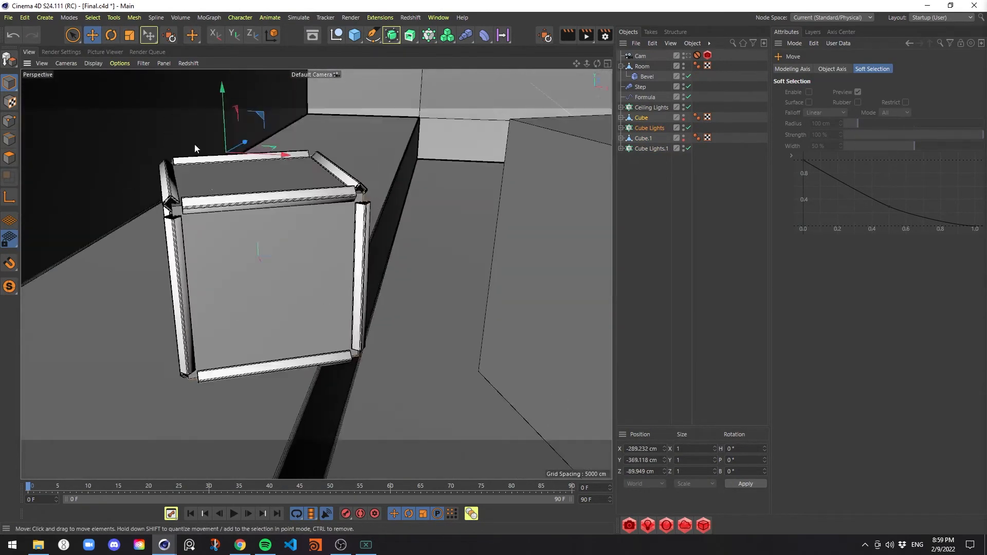
scroll(194, 149, down, 5)
Assign Cube.1 as the source object of the Cube Lights.1 cloner
alt+drag(309, 231, 387, 258)
click(650, 149)
drag(643, 138, 849, 160)
alt+drag(390, 257, 442, 206)
scroll(442, 206, down, 3)
Scale Cube.1 with Cube Lights.1 down to about 138 cm and lower it to the floor at about Y -522 cm
ctrl+click(643, 139)
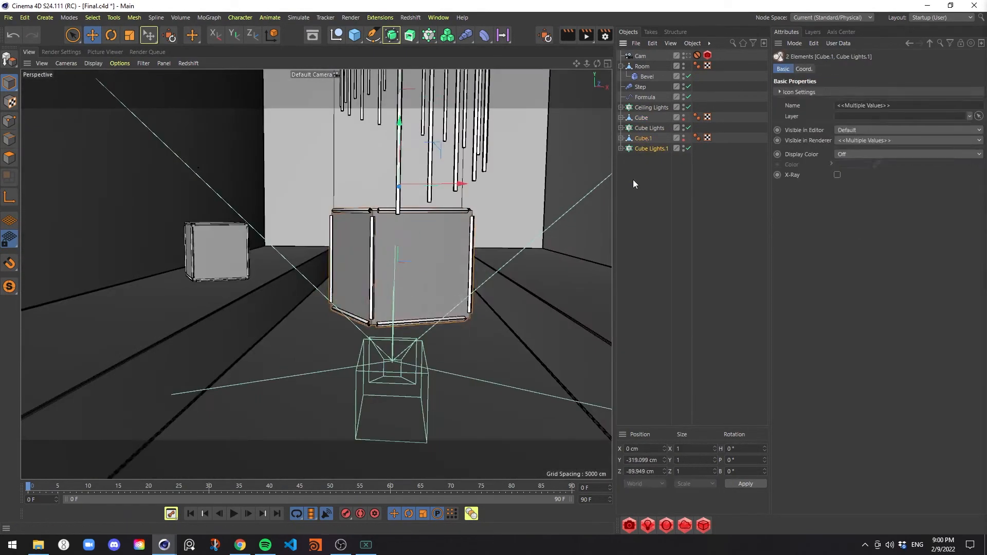
key(t)
drag(513, 206, 463, 226)
key(e)
drag(399, 122, 399, 176)
alt+drag(415, 333, 366, 257)
alt+drag(365, 206, 390, 309)
drag(280, 216, 262, 267)
Rotate the centre Cube.1 about its vertical axis and move it deeper into the room
key(r)
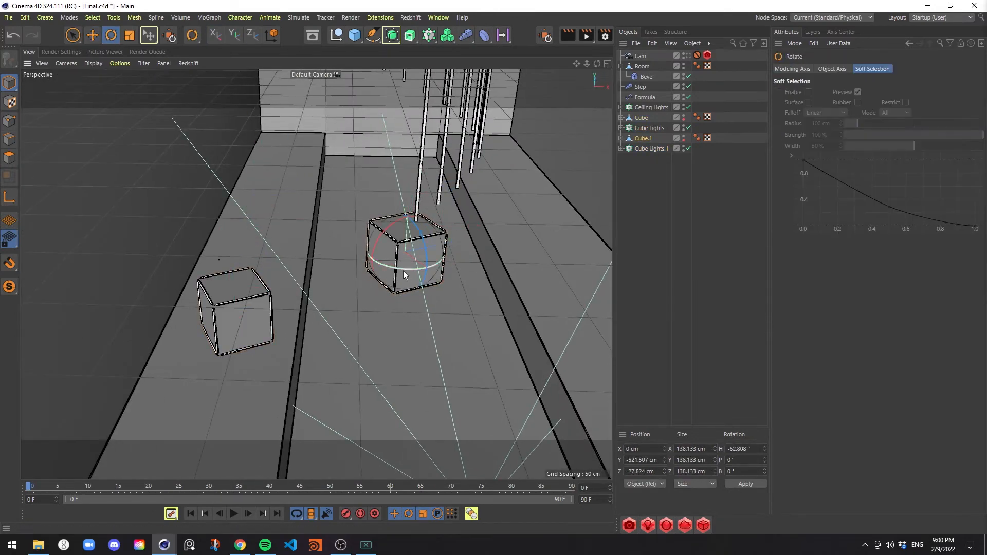
click(689, 56)
key(F2)
key(e)
Rotate the left Cube about its vertical axis and move it with Cube Lights to about X -353 cm, Z -97 cm
click(641, 117)
key(r)
drag(311, 320, 302, 302)
key(e)
drag(277, 257, 277, 222)
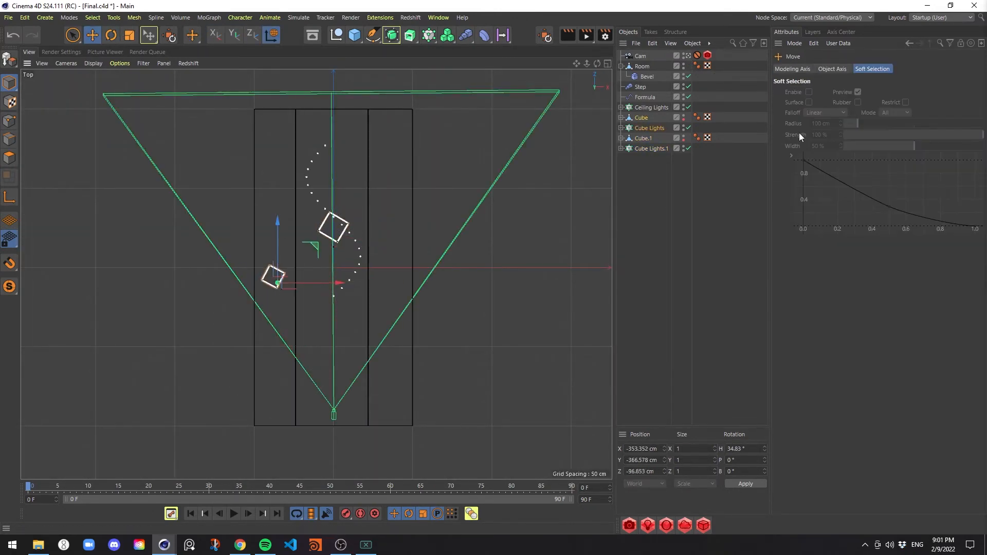
Duplicate Cube.1 with Cube Lights.1, raise the copy above the right ledge and place it at about X 282 cm
click(643, 138)
ctrl+click(650, 149)
key(F1)
ctrl+drag(651, 149, 663, 178)
drag(320, 214, 319, 156)
drag(375, 216, 474, 236)
Move the Cube.2 pair farther back along the right ledge and rotate it about its vertical axis
key(F2)
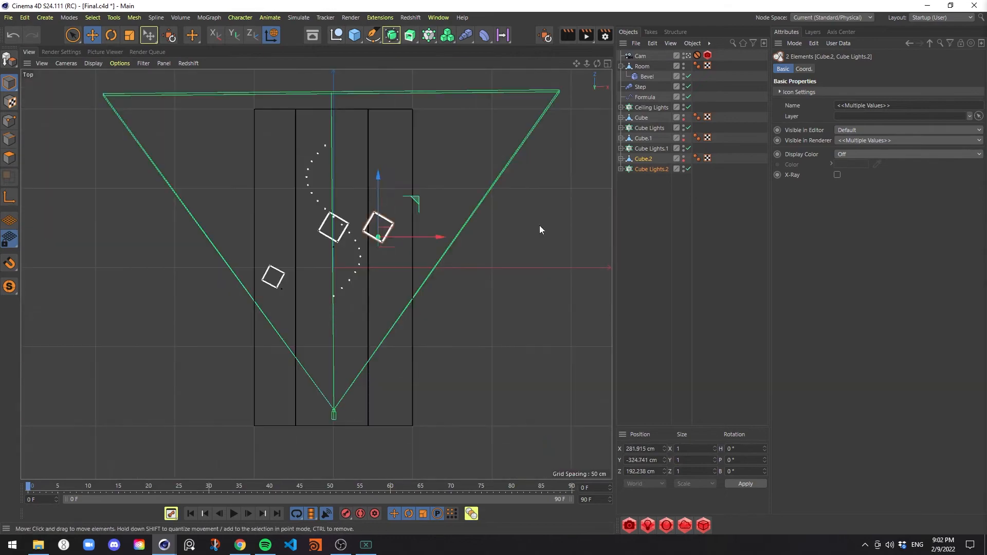
drag(415, 201, 428, 125)
key(r)
drag(417, 137, 443, 164)
key(e)
Copy the Light Tube out of Cube Lights.2 to the top level and move it to about X -311 cm
key(F1)
click(621, 169)
ctrl+drag(645, 180, 646, 205)
drag(465, 215, 289, 215)
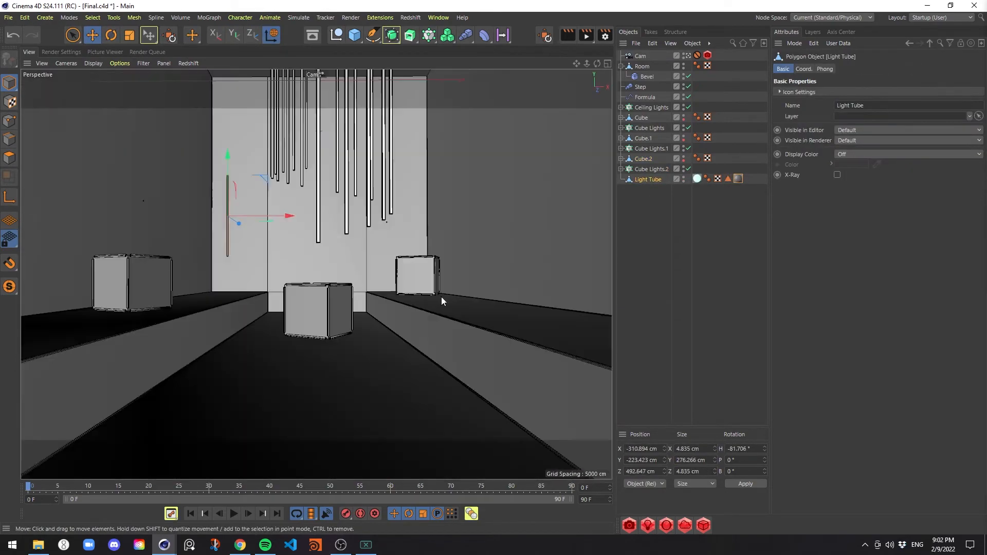
Tilt the standalone Light Tube and lean it in the back left corner at about X -423, Y -399, Z 924 cm
click(688, 56)
key(r)
drag(181, 304, 178, 342)
key(e)
key(F2)
drag(291, 221, 291, 134)
key(F4)
drag(402, 370, 362, 370)
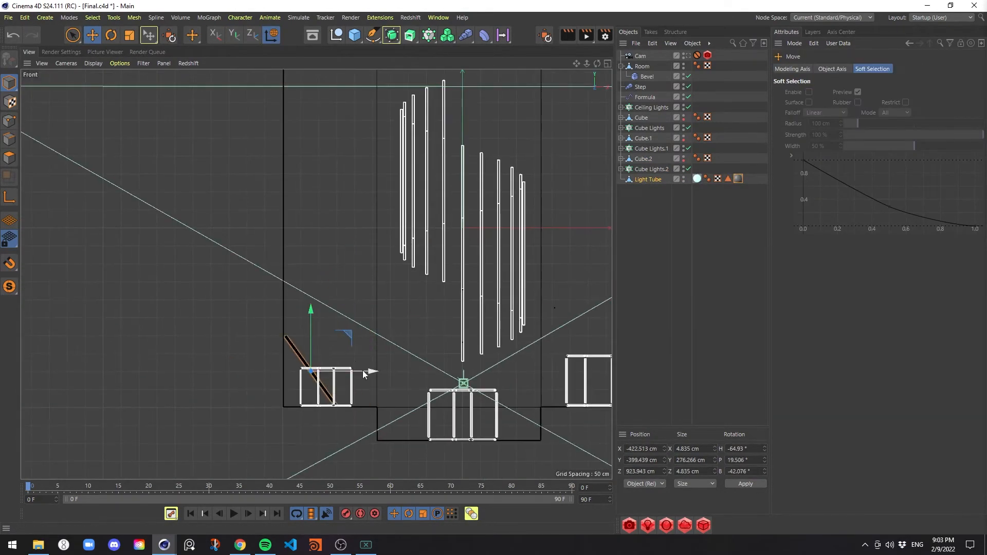
middle_click(363, 370)
Duplicate the leaning Light Tube and angle the copy into the back right corner at about X 460, Z 941 cm
key(ctrl+c)
key(ctrl+v)
drag(469, 90, 531, 90)
middle_click(255, 174)
key(r)
drag(397, 304, 368, 329)
middle_click(368, 329)
scroll(506, 103, up, 5)
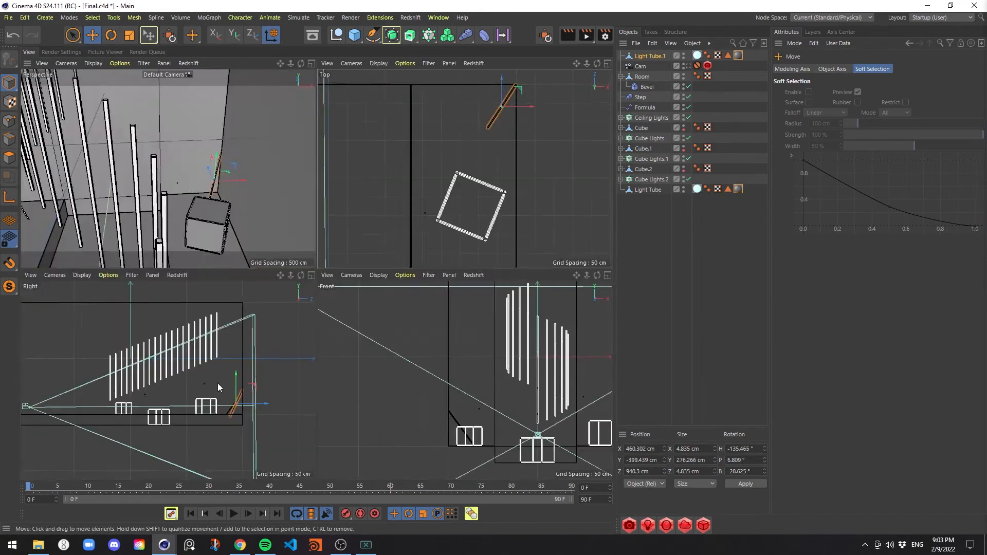
Duplicate the Light Tube, group the copy with the other tubes in the object list, and reset its rotation to 0°
key(F1)
click(688, 66)
click(652, 191)
key(ctrl+c)
key(ctrl+v)
drag(649, 55, 649, 185)
click(804, 69)
Lay Light Tube.2 on the floor at -90° pitch, about Y -589 cm and Z -233 cm, turned at an angle
key(F2)
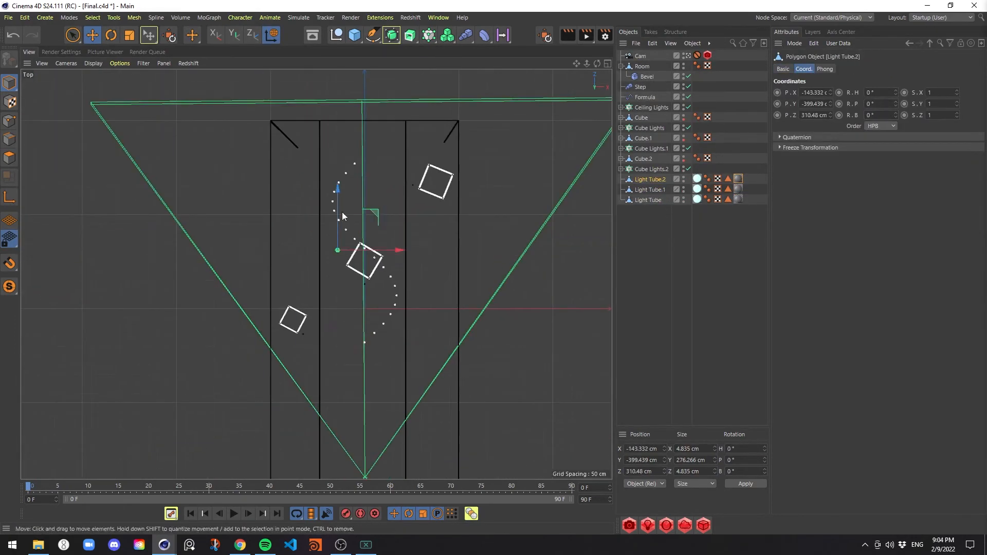
drag(338, 192, 338, 294)
key(F3)
key(r)
drag(351, 287, 360, 344)
key(e)
drag(319, 253, 319, 331)
key(F1)
click(688, 56)
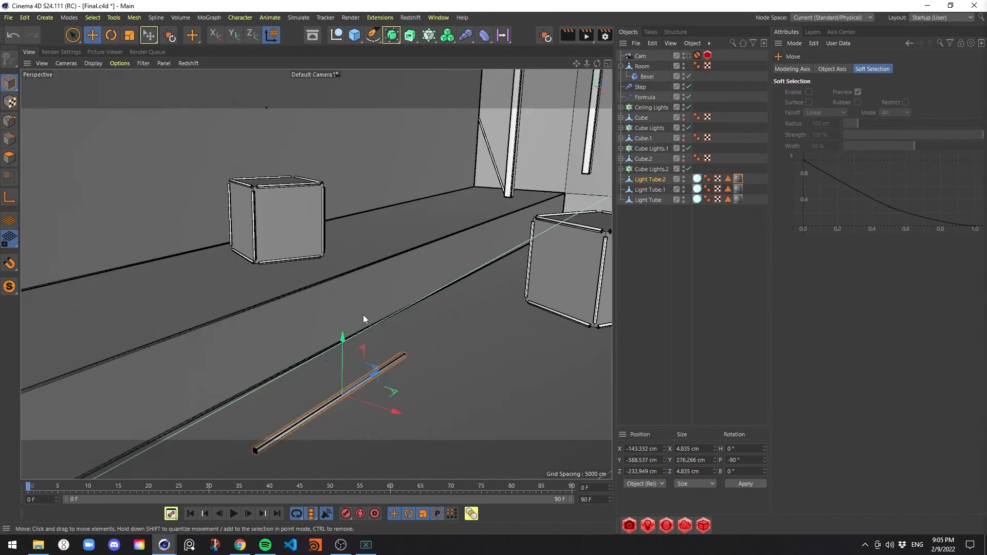
key(r)
click(688, 56)
Duplicate the floor tube and place the copy front right at about X 162, Z -547 cm with a bank of about -16.5°
key(ctrl+c)
key(ctrl+v)
key(e)
drag(280, 371, 417, 371)
key(r)
drag(329, 387, 363, 389)
key(e)
key(F2)
middle_click(494, 327)
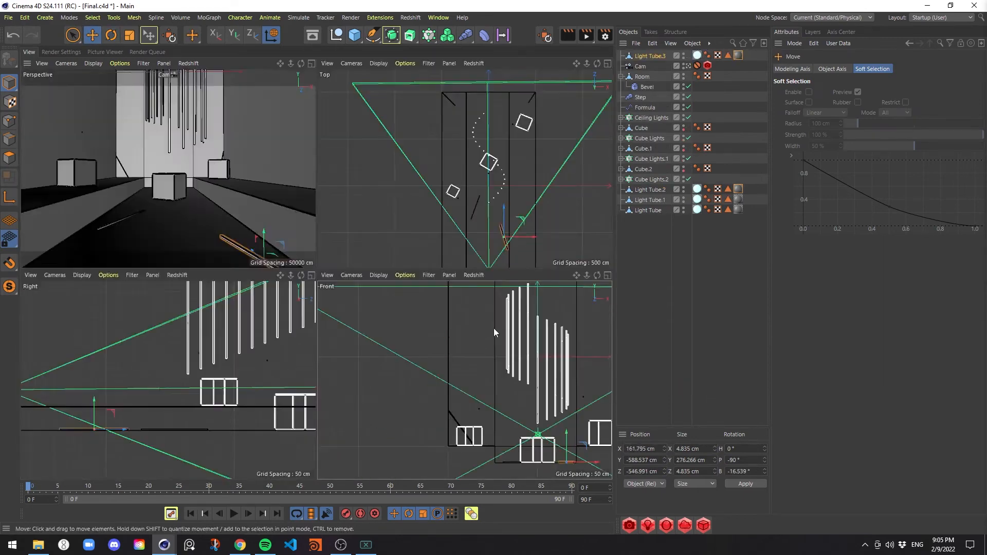
key(F1)
Reassign the material of the Light Tube under Ceiling Lights
click(621, 118)
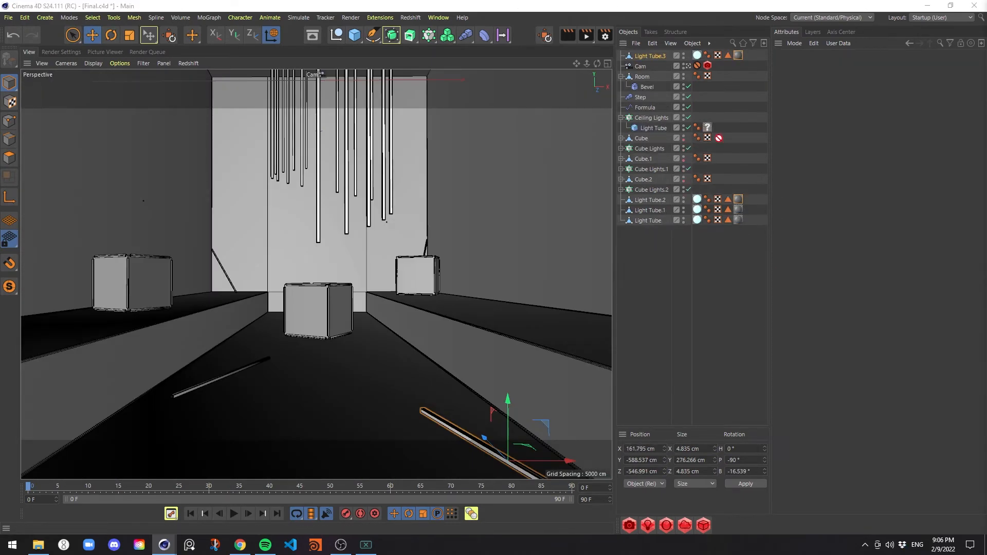
drag(718, 138, 707, 128)
click(620, 118)
Reassign the rigging material of the Cube.Spline under Cube.1
click(621, 138)
click(621, 169)
click(620, 128)
click(621, 169)
click(621, 210)
click(642, 169)
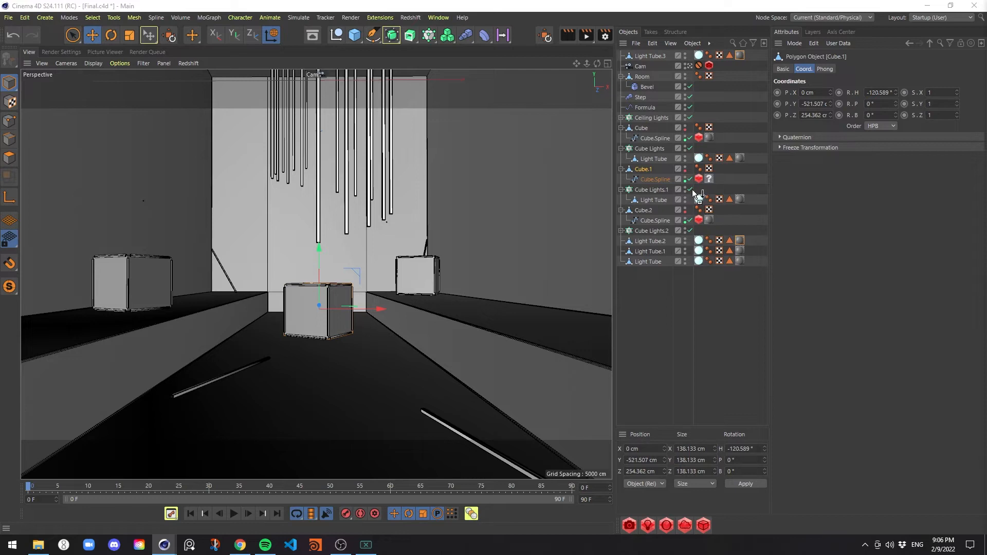
ctrl+drag(692, 189, 709, 179)
Collapse the cube and cloner hierarchies in the object list and save the project
click(621, 169)
click(621, 148)
click(620, 128)
click(642, 179)
click(621, 200)
click(621, 200)
key(ctrl+s)
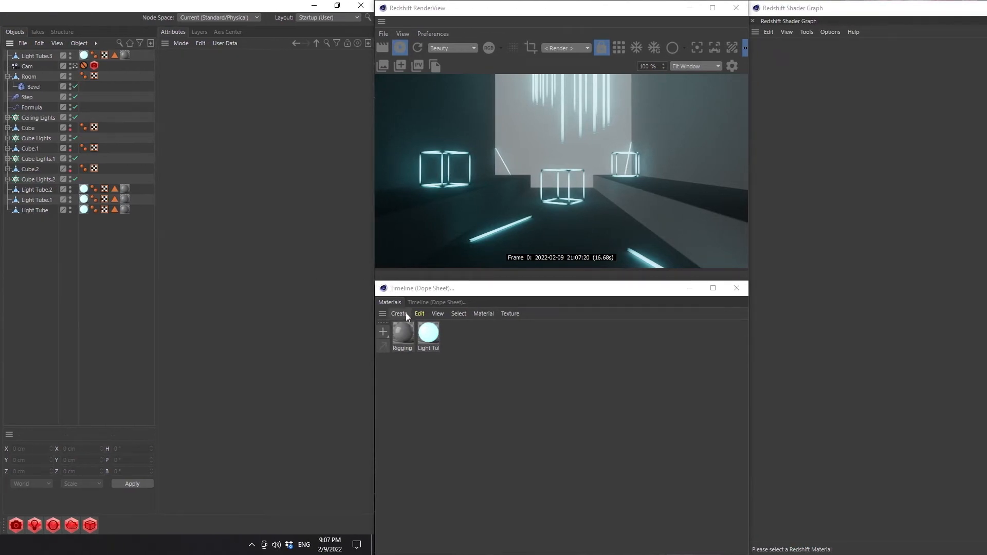
Create a Redshift material named "Dark" and apply it to the Room object
click(406, 313)
mouse_move(436, 368)
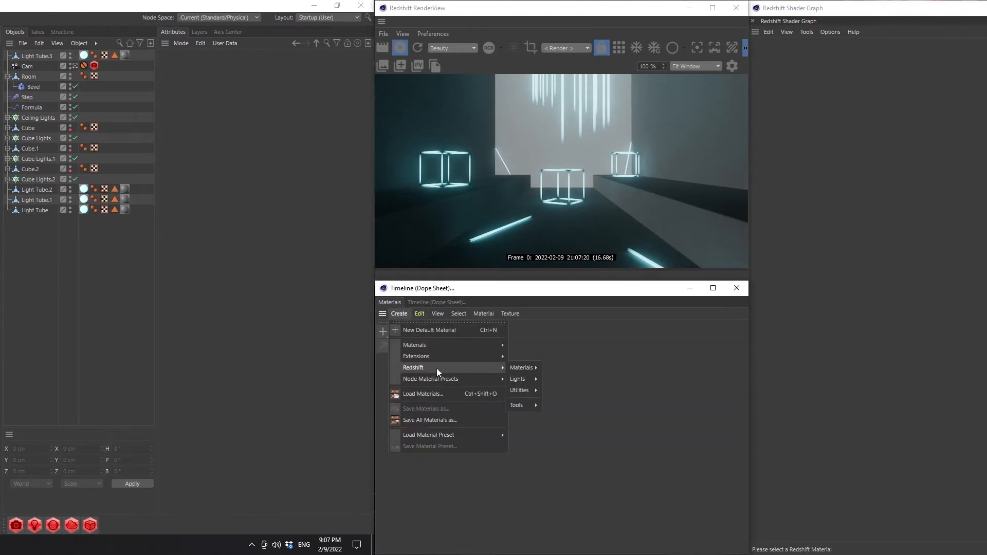
mouse_move(521, 368)
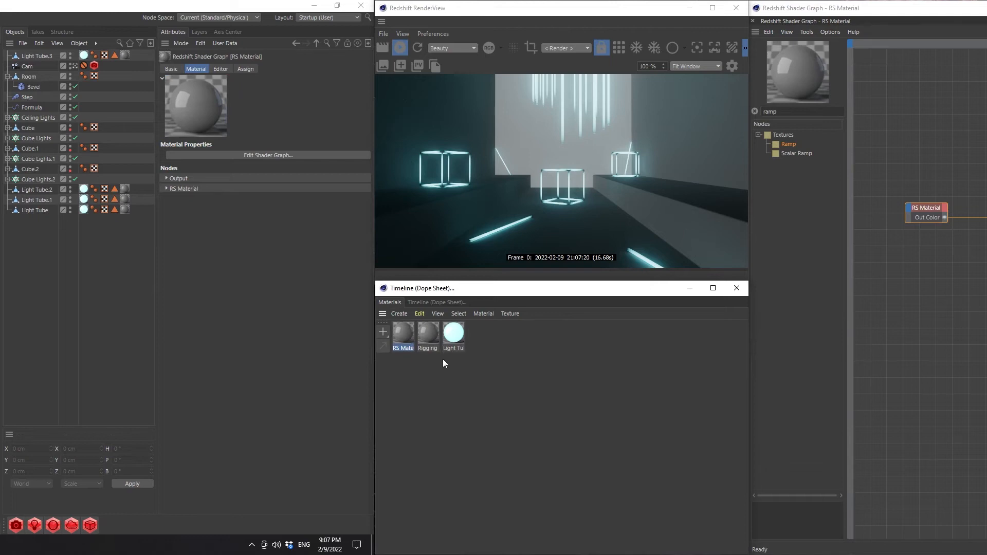
double_click(409, 349)
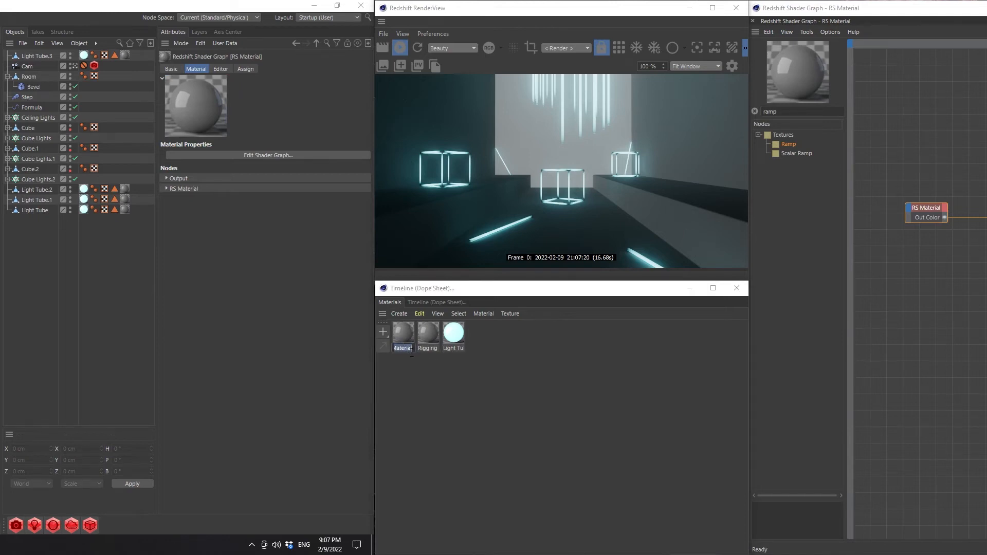
text(Dark)
key(Return)
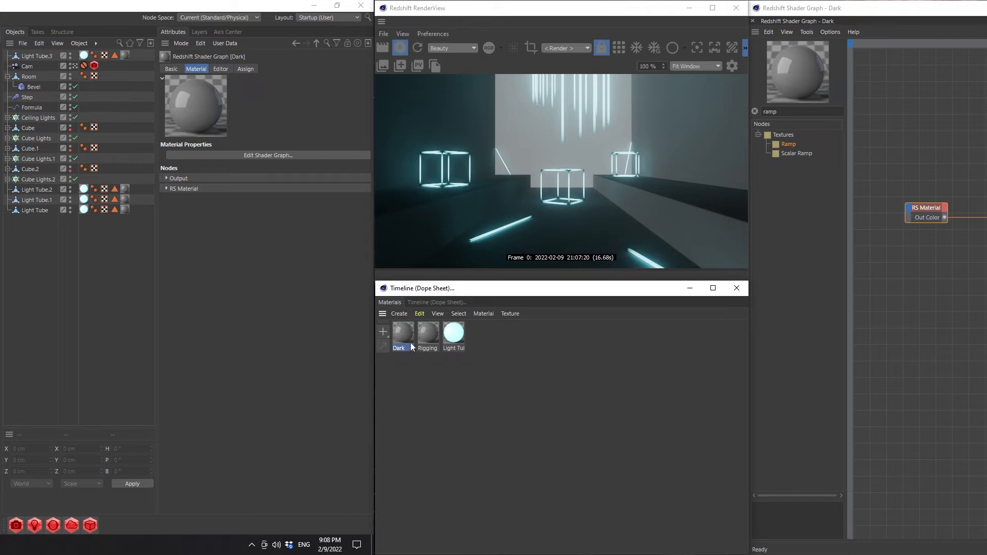
drag(410, 343, 28, 77)
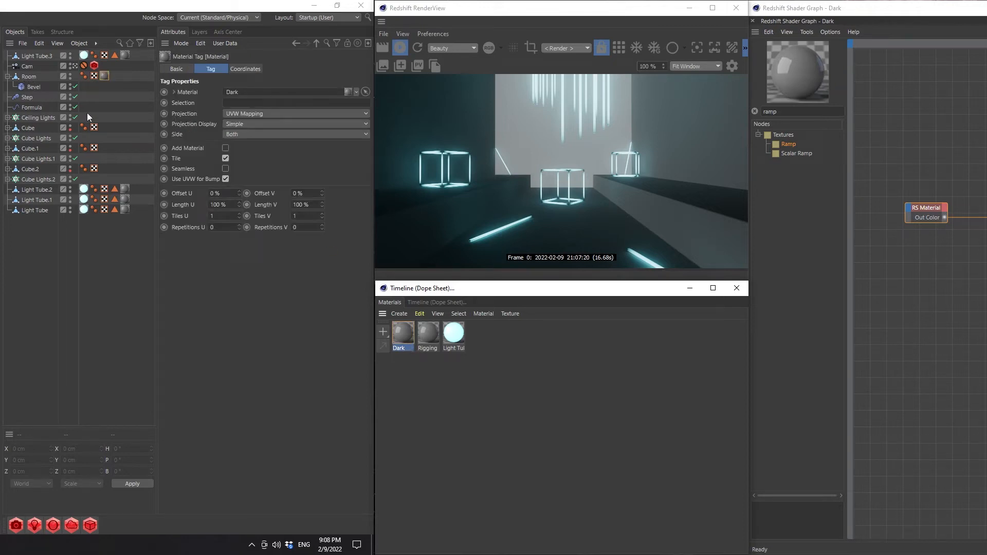
click(7, 76)
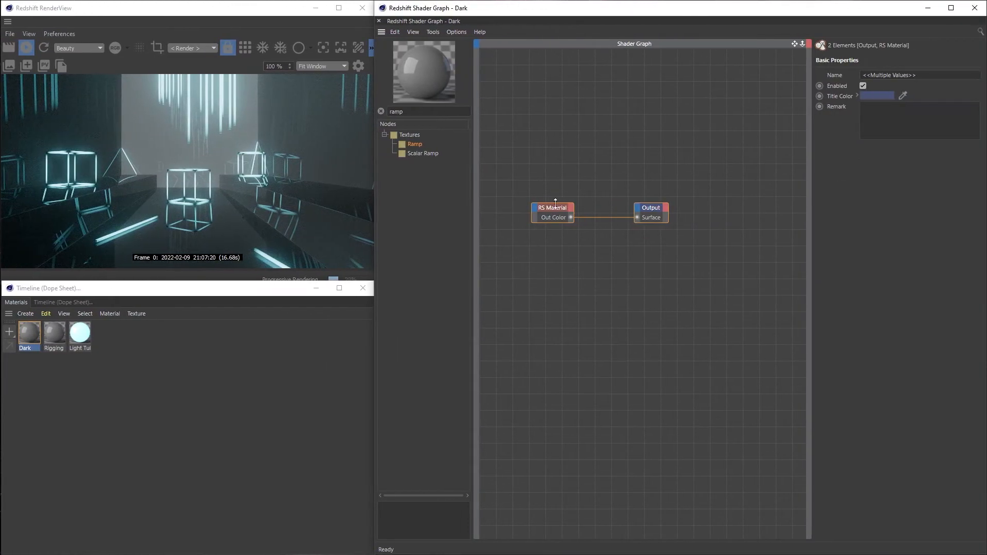
Arrange the Dark material's nodes and set the RS Material's diffuse color value (V) to 10%
drag(551, 205, 666, 228)
click(651, 240)
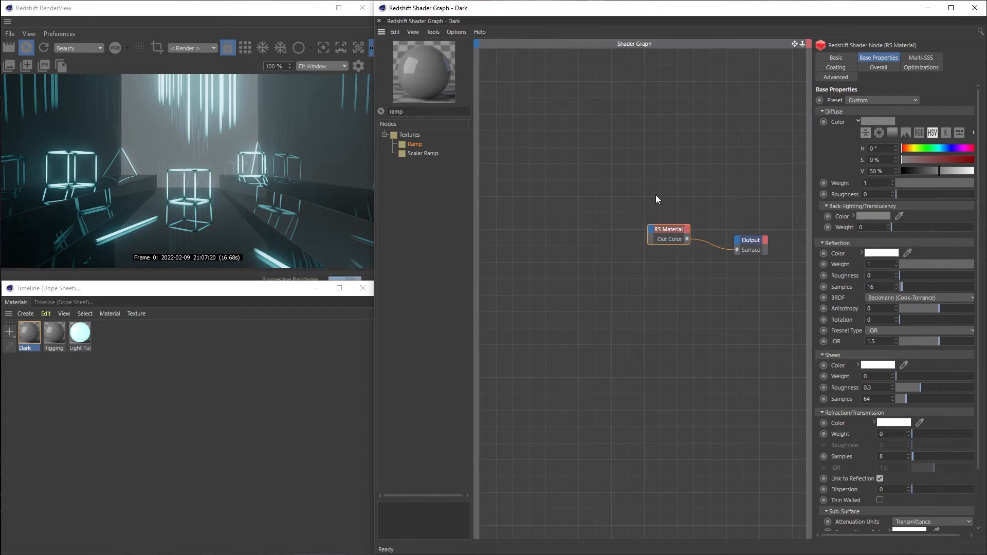
drag(655, 198, 676, 240)
click(893, 174)
text(10)
key(Return)
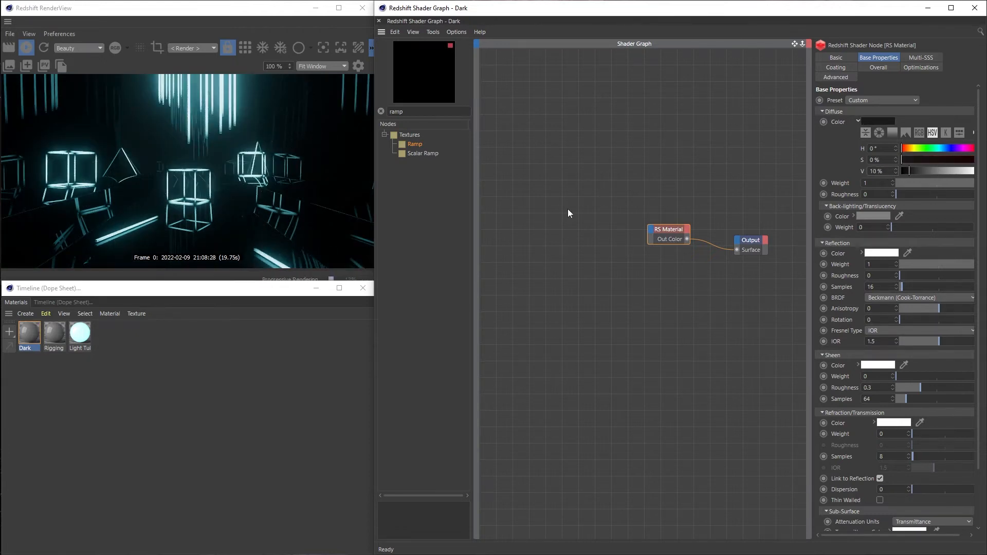
Search the node library for "maxon" and add a Maxon Noise node to the Dark shader graph
drag(662, 229, 668, 218)
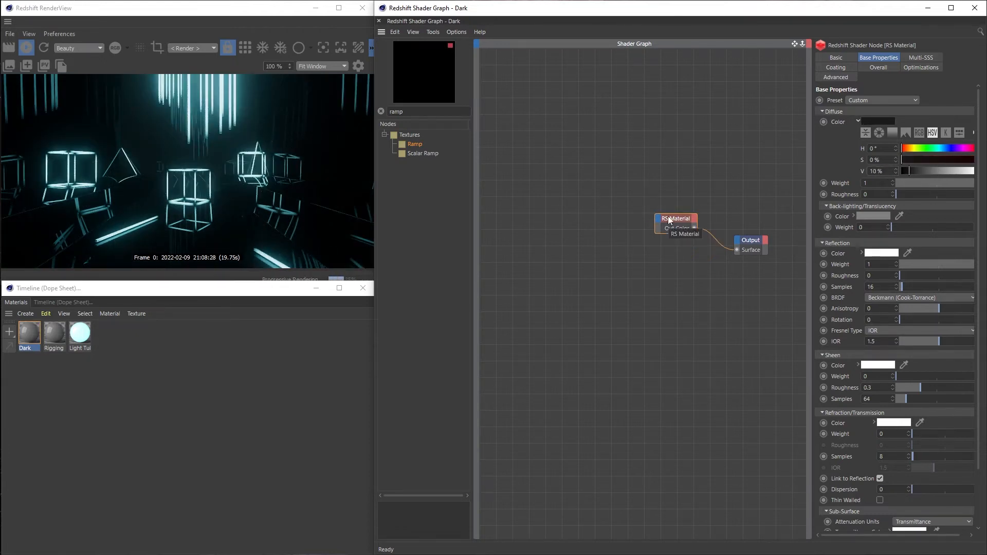
double_click(425, 111)
text(maxon)
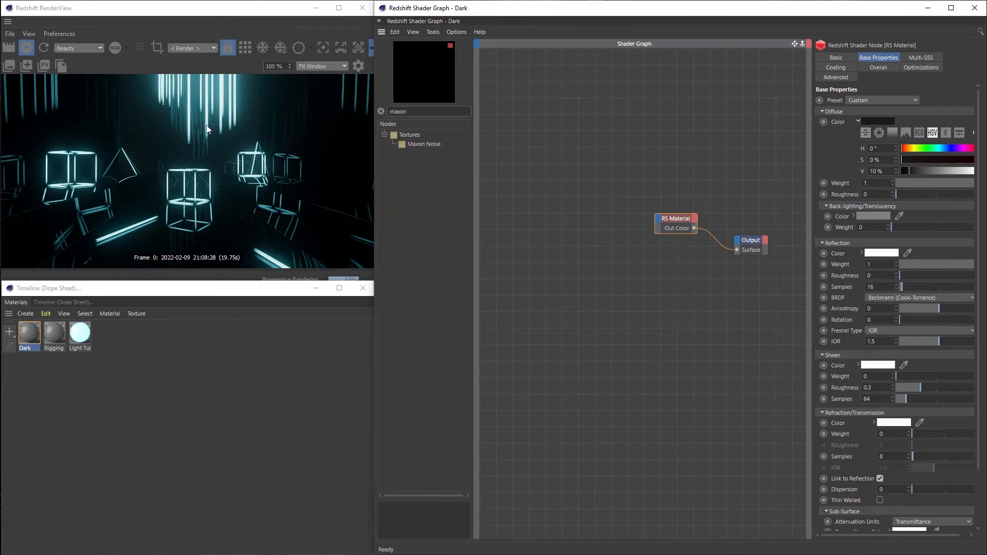
key(Return)
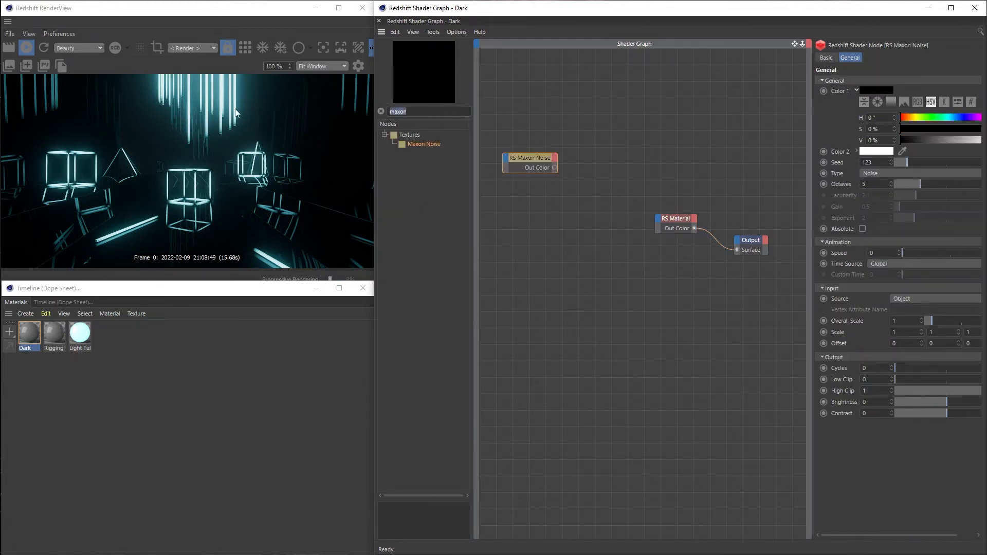
Add a Color Layer node to the Dark shader graph and arrange it beside the Maxon Noise node
text(col)
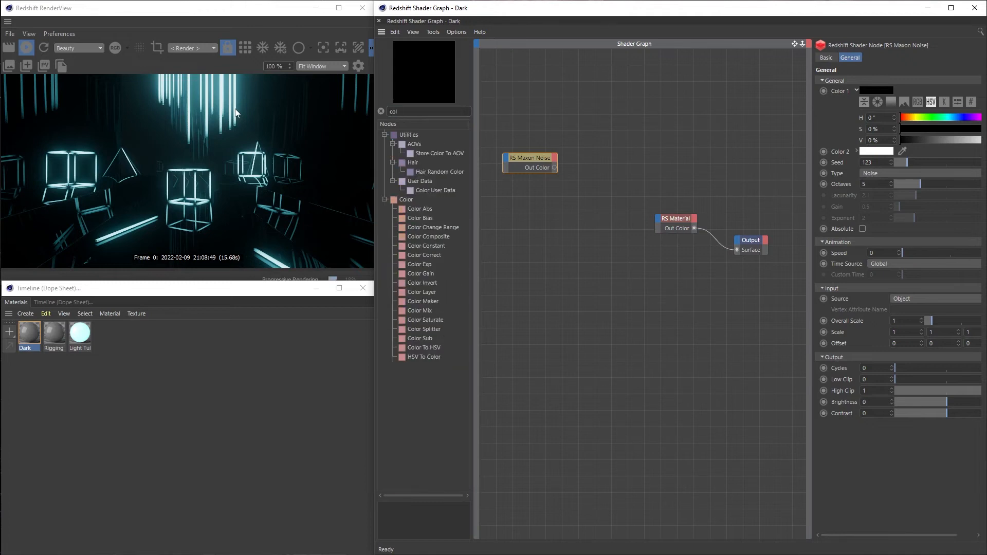
text(or lay)
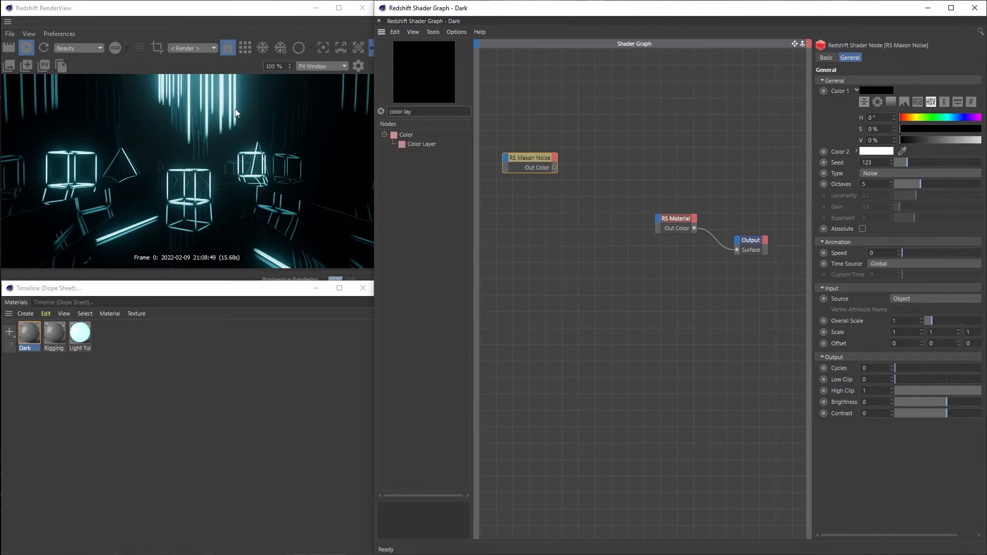
drag(416, 144, 634, 149)
drag(543, 158, 539, 122)
drag(639, 135, 622, 113)
Set the Maxon Noise node's type to Cell voronoi with an overall scale of 10 and route it to the Output's Surface
click(530, 123)
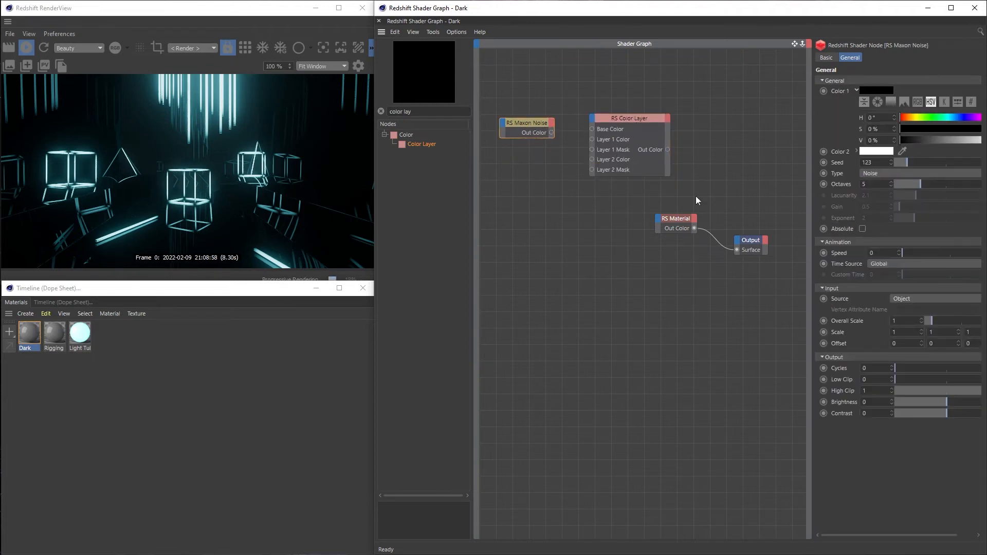
click(871, 173)
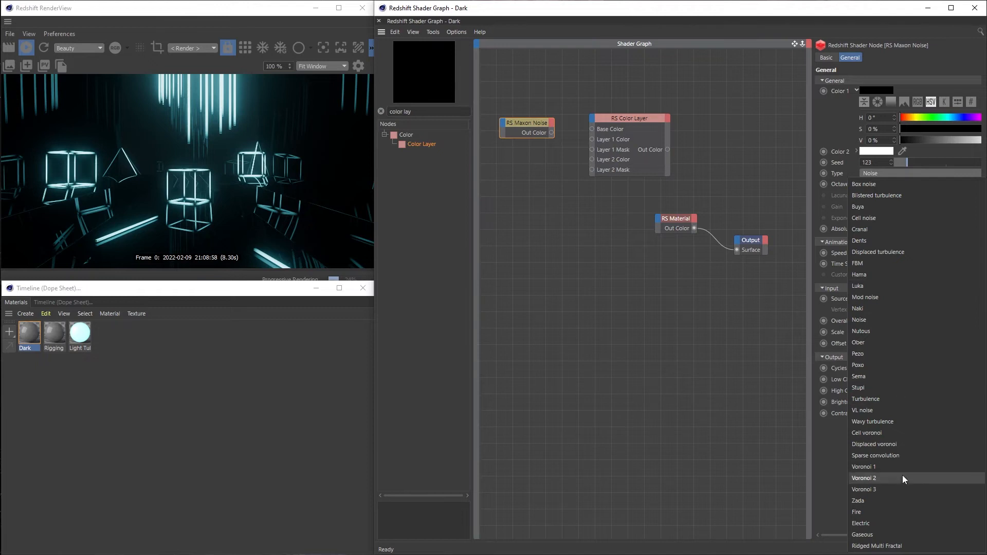
click(891, 434)
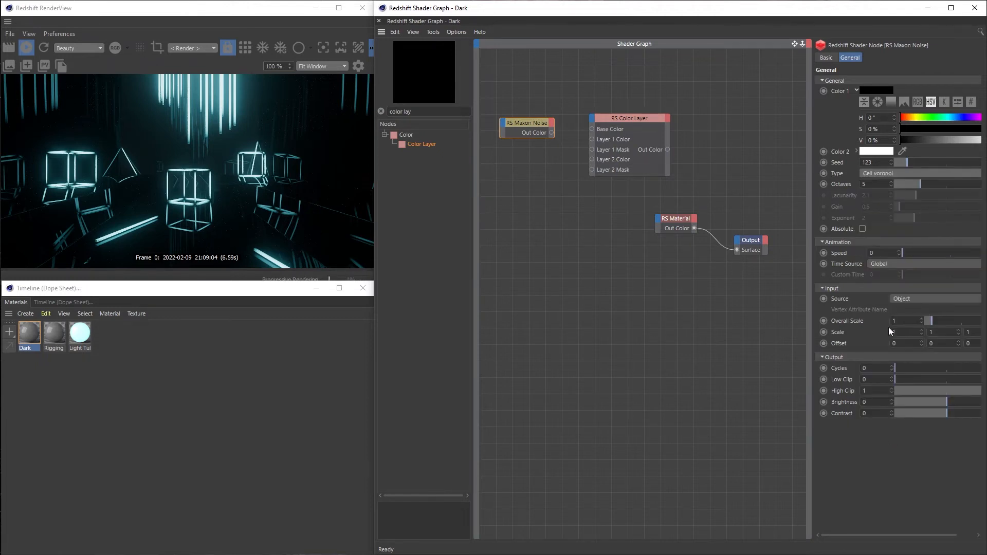
drag(900, 321, 799, 306)
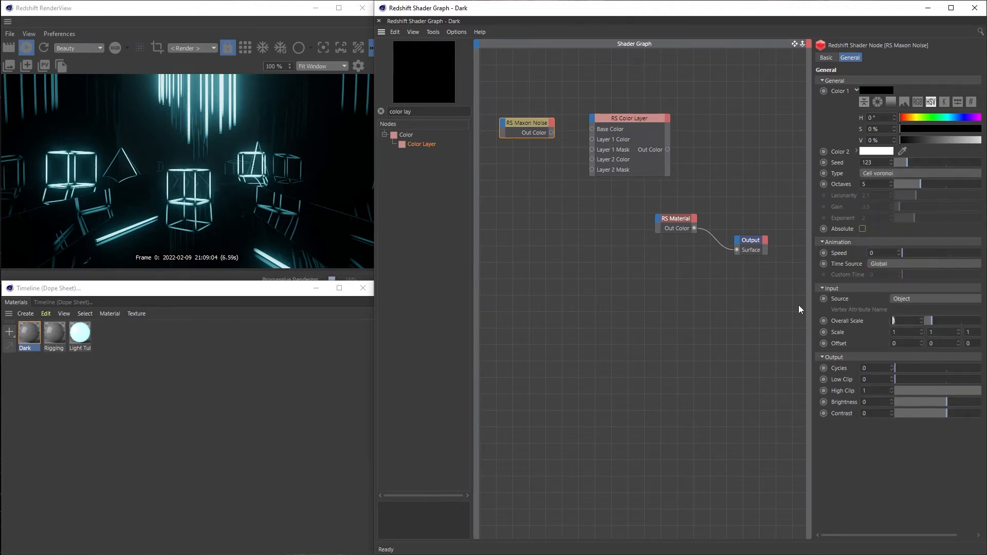
text(10)
key(Return)
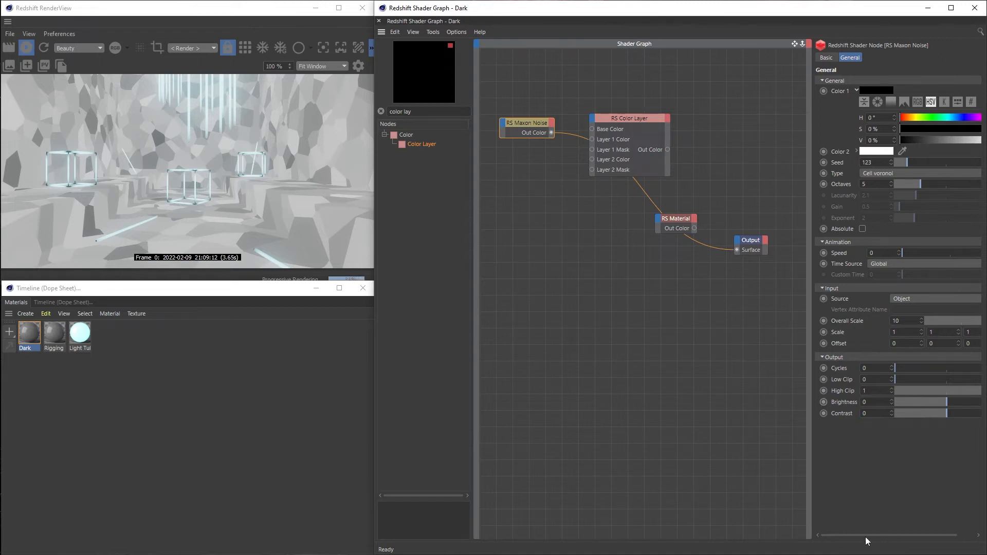
Set the Cell voronoi noise's low clip to about 0.072 and high clip to about 0.943, and connect it to the Color Layer's Base Color
drag(865, 535, 881, 533)
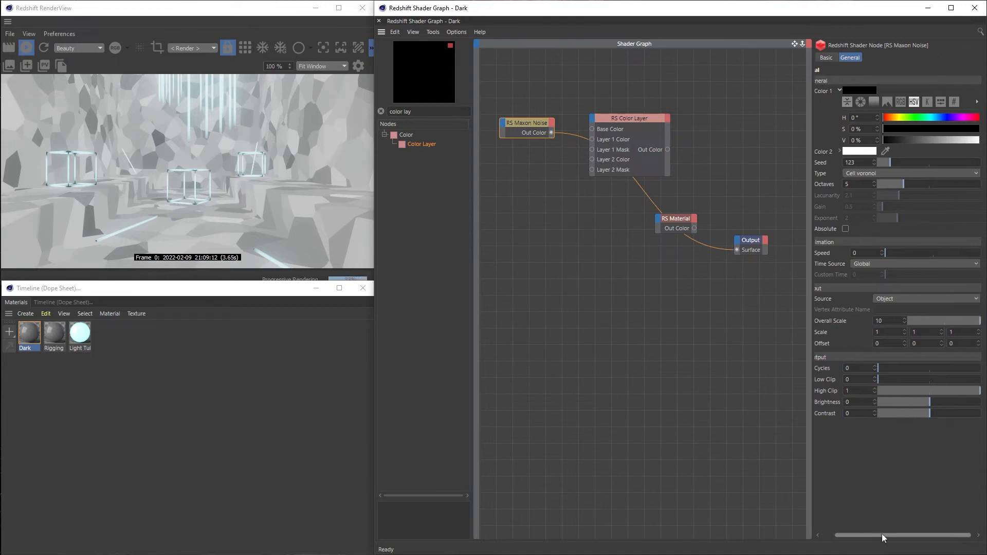
click(885, 382)
drag(896, 534, 900, 535)
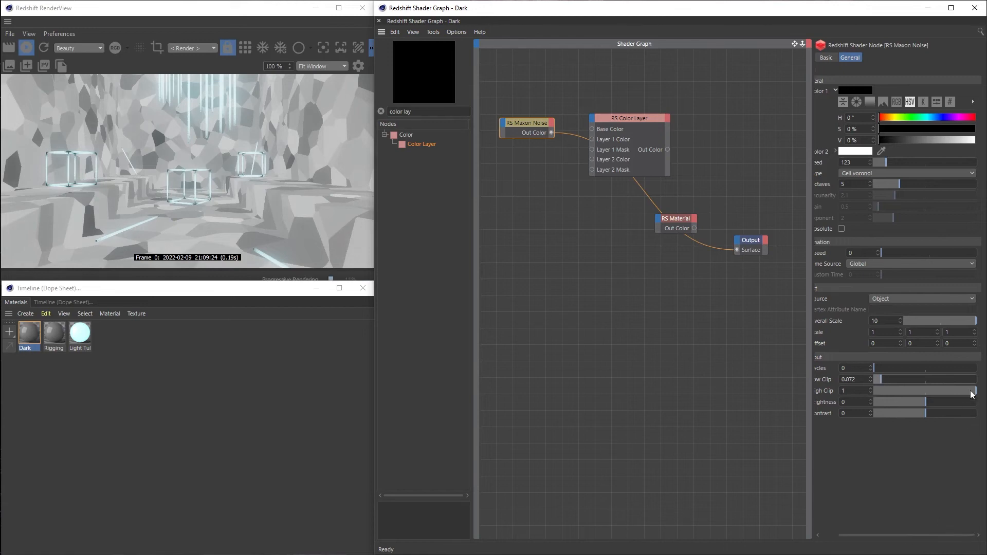
click(971, 391)
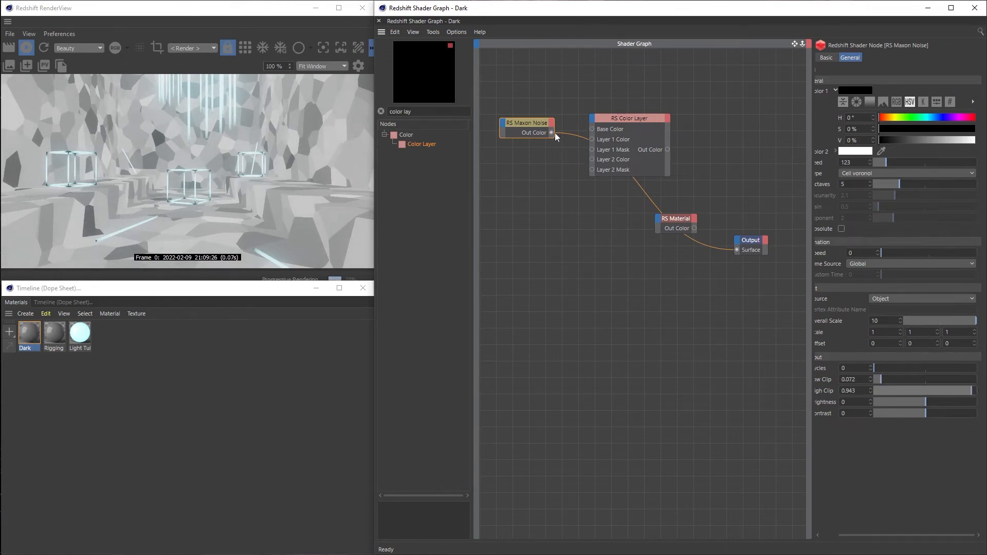
drag(551, 133, 632, 115)
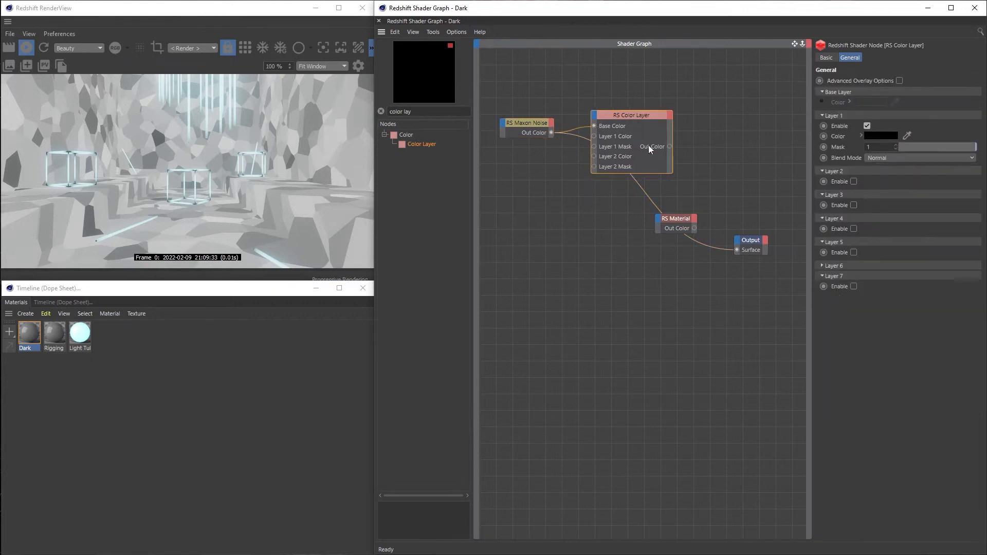
Duplicate the Maxon Noise node below the original and route the copy directly to the Output's Surface
click(535, 126)
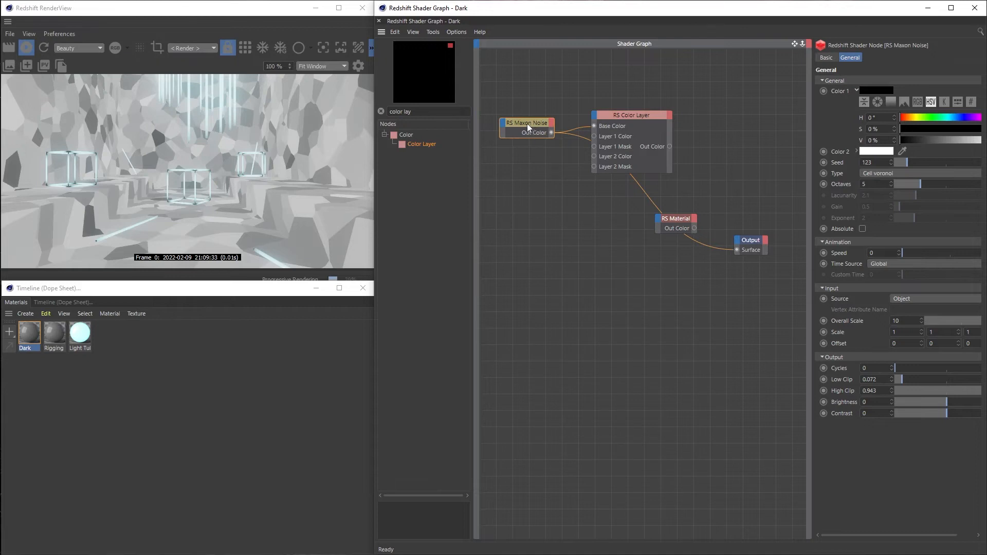
drag(526, 122, 546, 176)
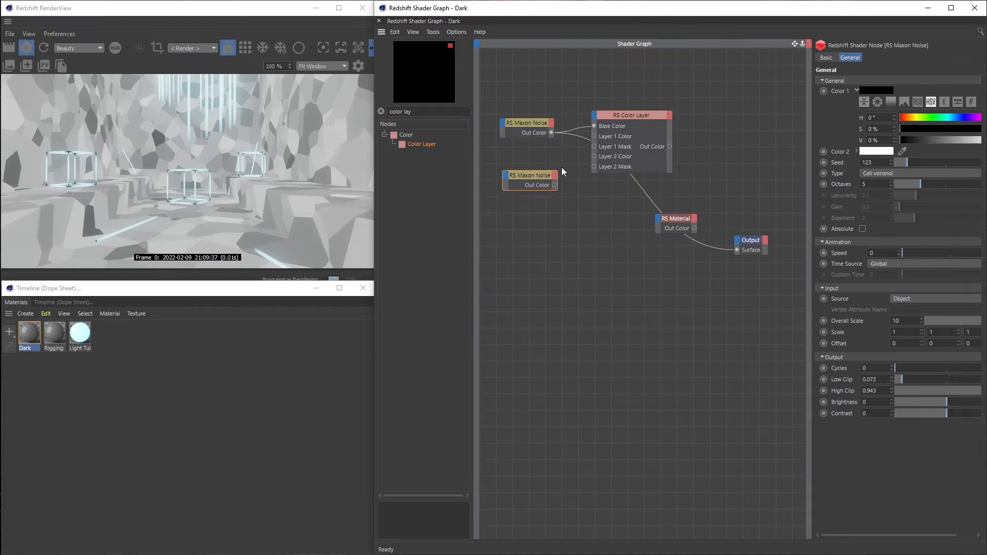
key(q)
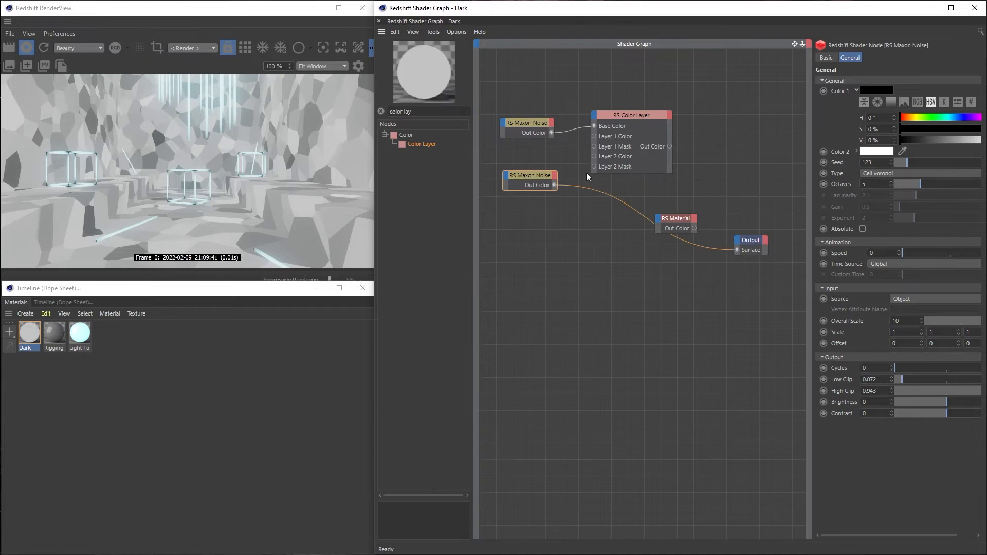
Set the second noise to Displaced turbulence with an overall scale of 2 and connect it to the Color Layer's Layer 1 Color
click(876, 172)
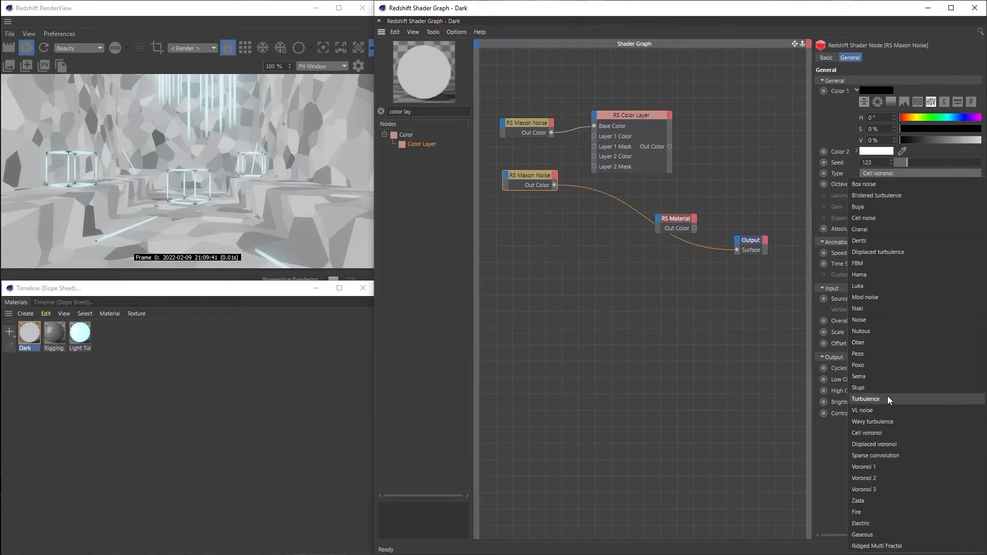
click(922, 252)
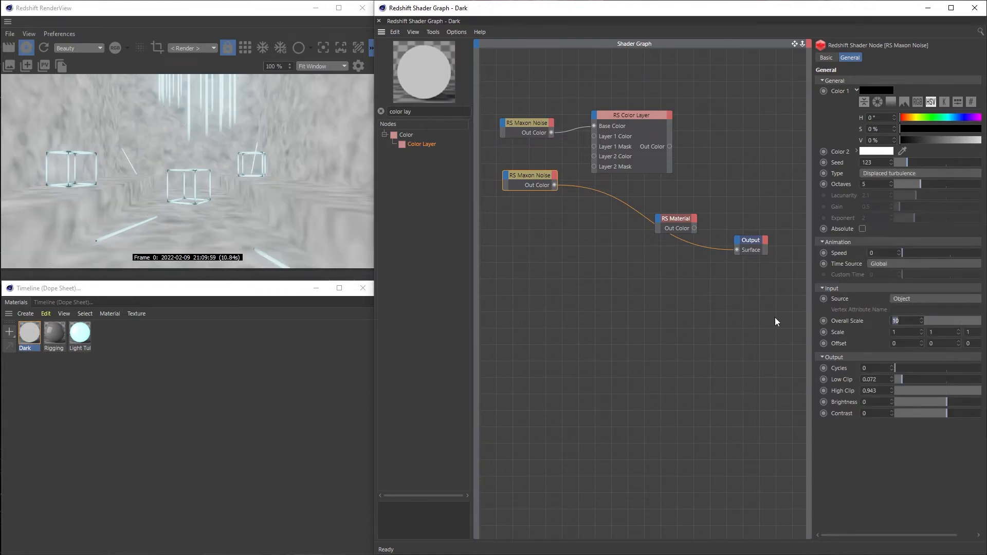
text(2)
key(Return)
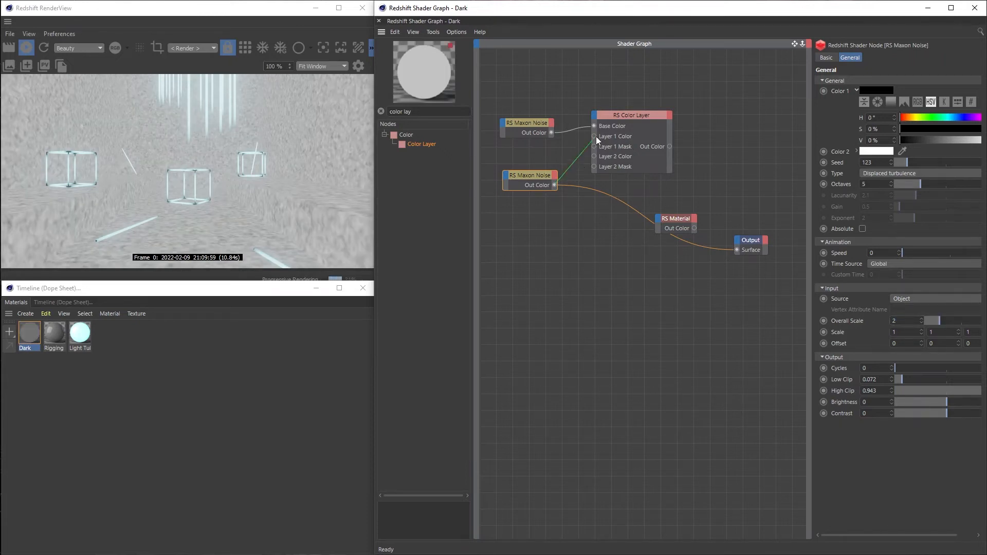
drag(594, 136, 594, 136)
drag(540, 178, 538, 171)
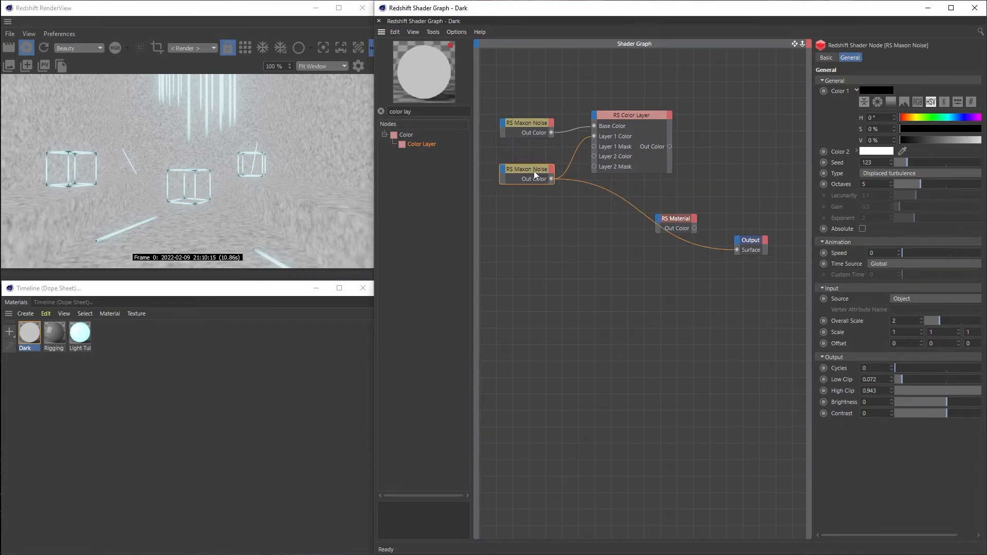
Duplicate the second noise node, route the copy to the Output, and set its type to Buya with an overall scale of 0.5
drag(534, 171, 543, 220)
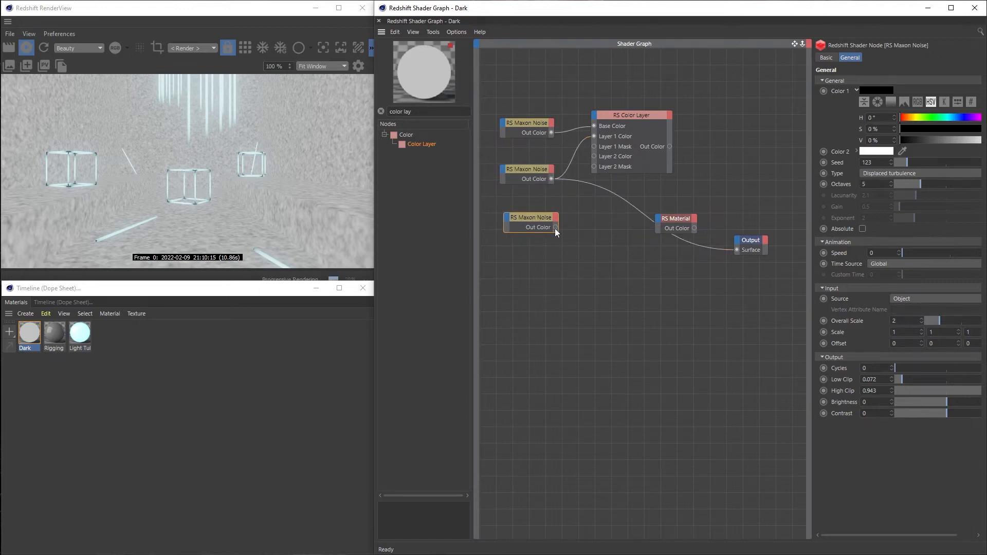
drag(555, 227, 737, 250)
click(868, 174)
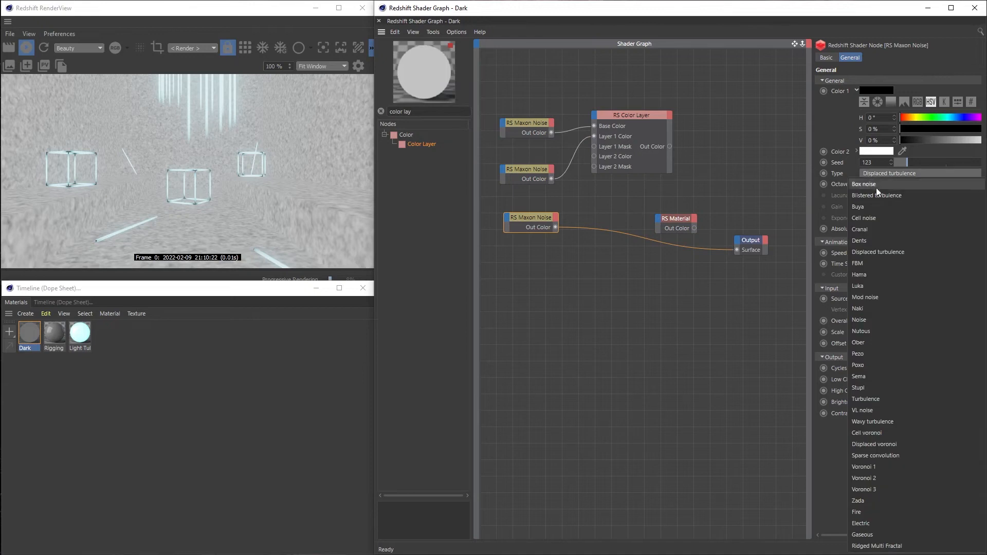
click(873, 209)
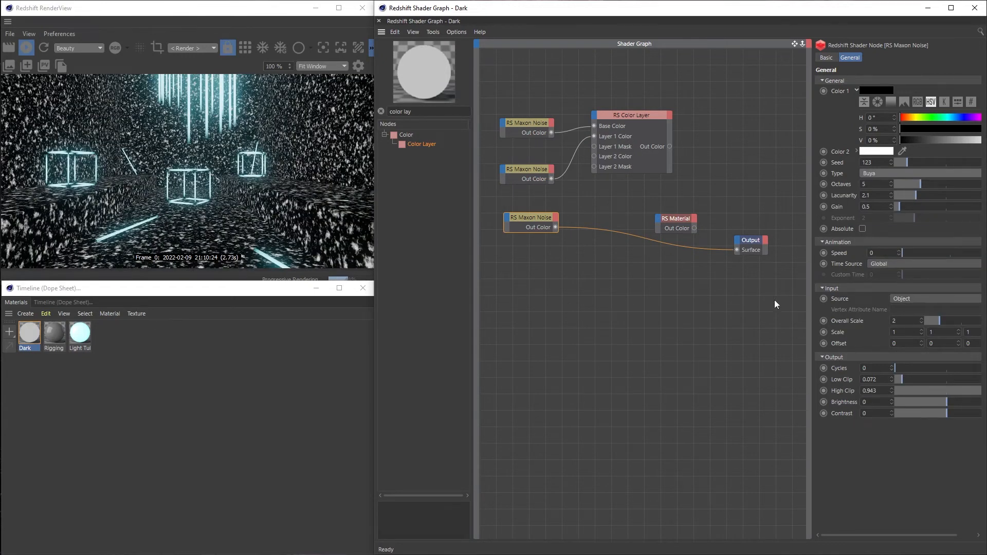
click(912, 324)
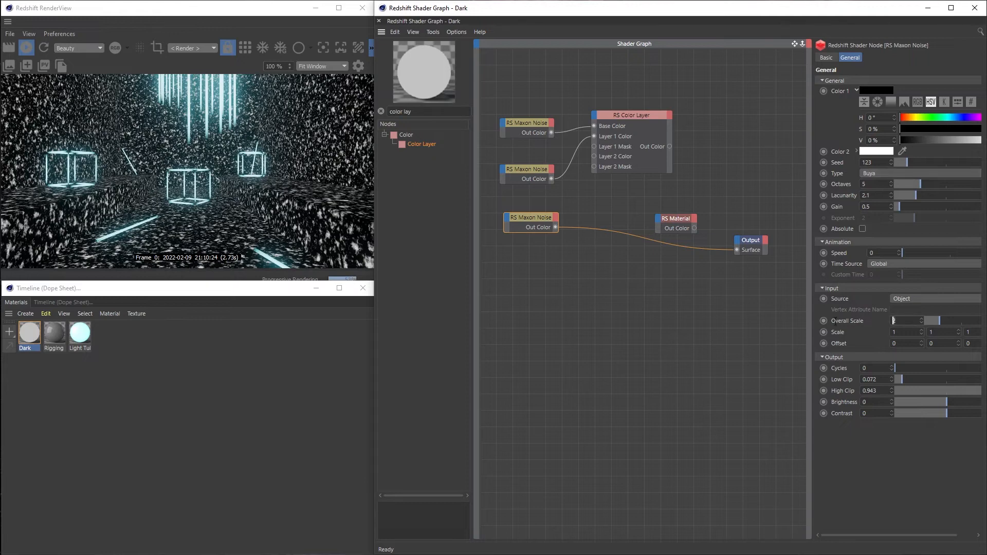
key(BackSpace)
text(0.5)
key(Return)
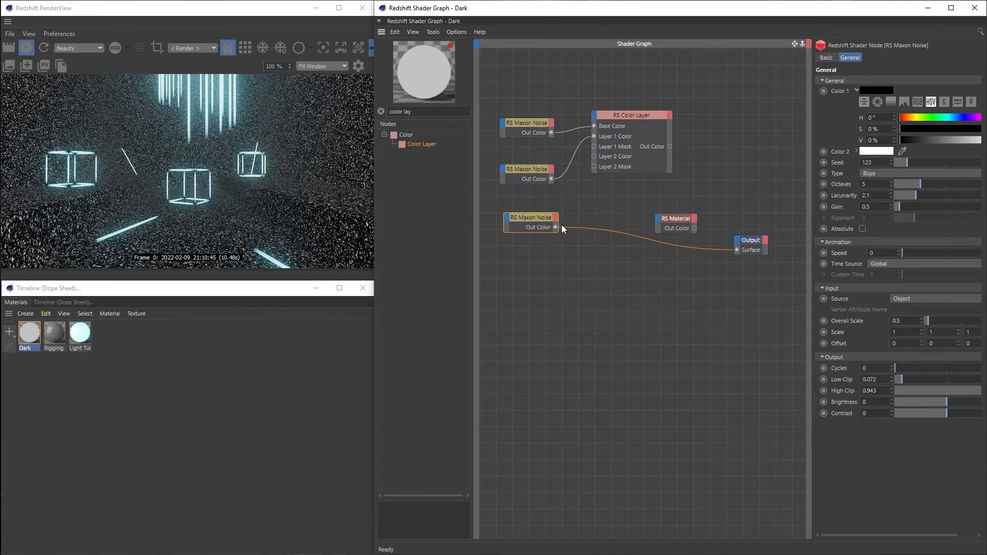
Connect the Buya noise to the Color Layer's Layer 2 Color and route the Color Layer to the Output's Surface
drag(555, 227, 594, 156)
drag(531, 217, 535, 205)
click(640, 123)
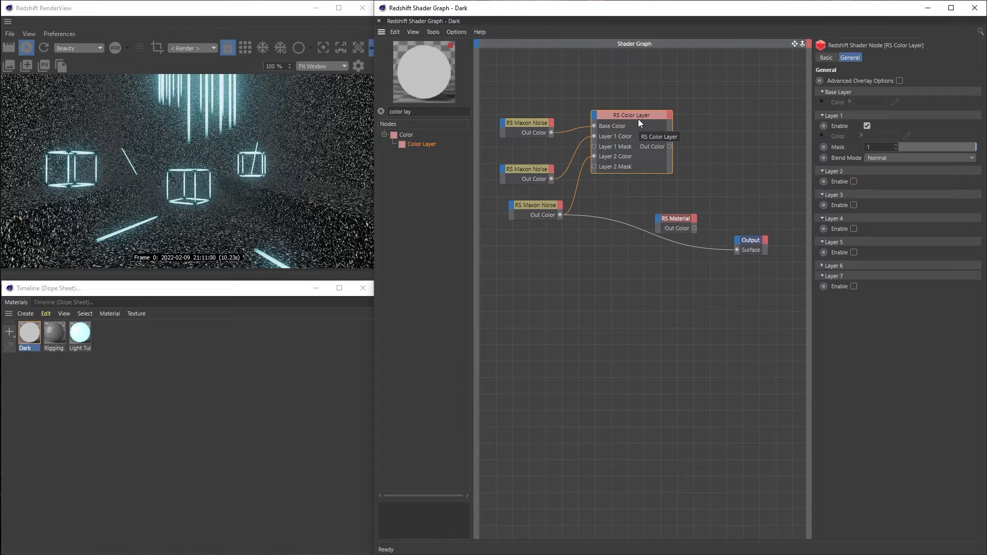
key(alt+o)
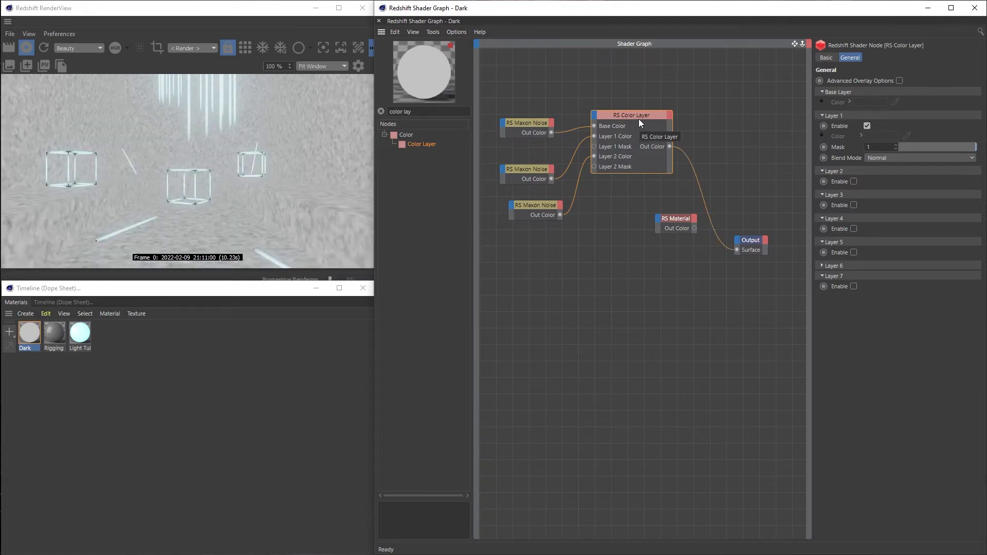
Enable Layer 2 in the Color Layer and set the blend modes to Multiply for Layer 1 and Average for Layer 2
click(854, 181)
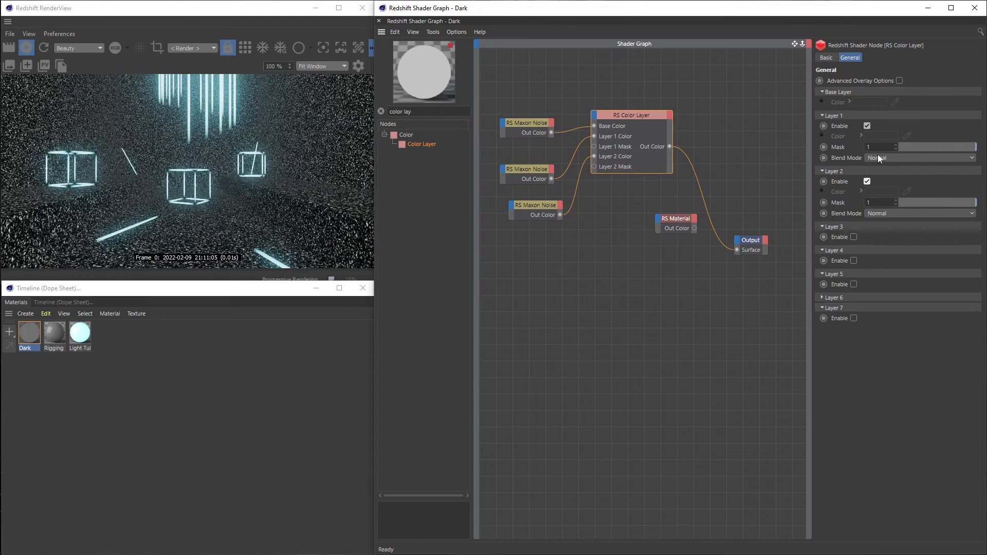
click(878, 158)
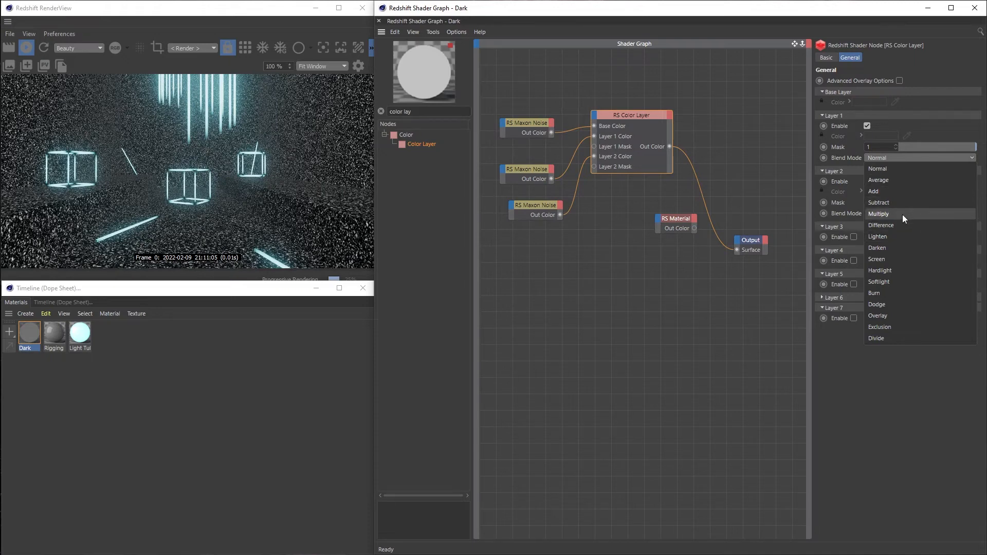
click(914, 213)
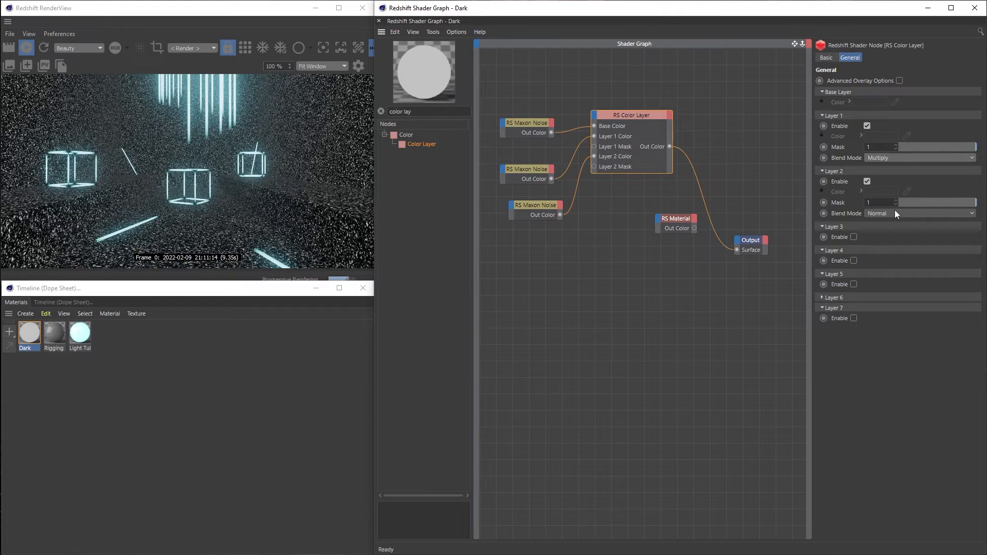
click(894, 214)
click(893, 236)
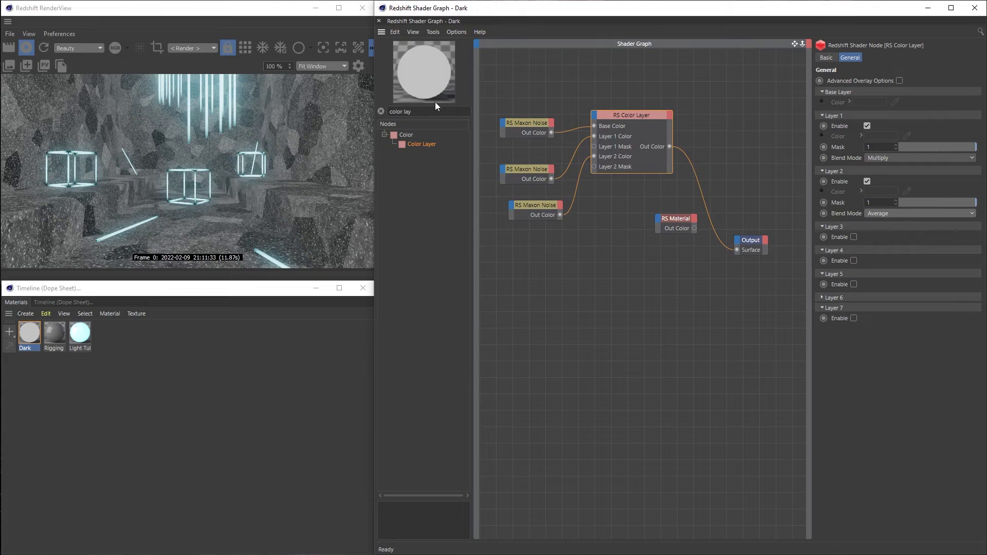
Search the node library for "ramp", add a Ramp node, and connect the Color Layer's output to its Input
drag(413, 111, 239, 121)
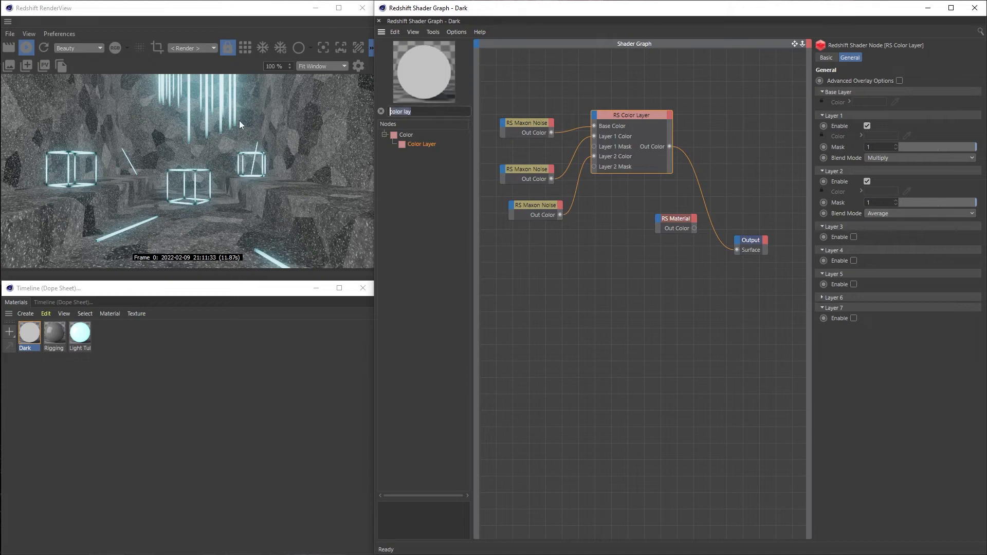
text(ramp)
drag(416, 145, 698, 155)
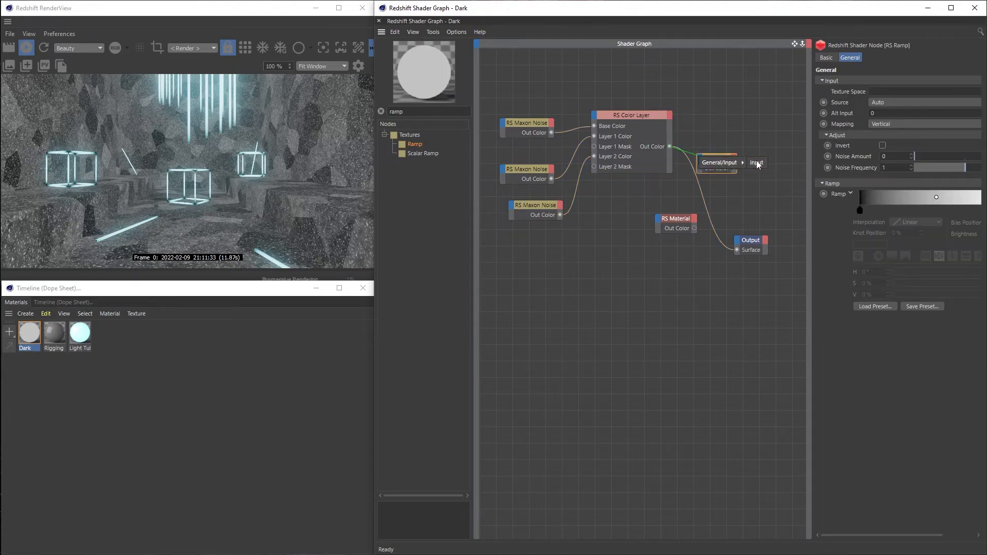
click(755, 161)
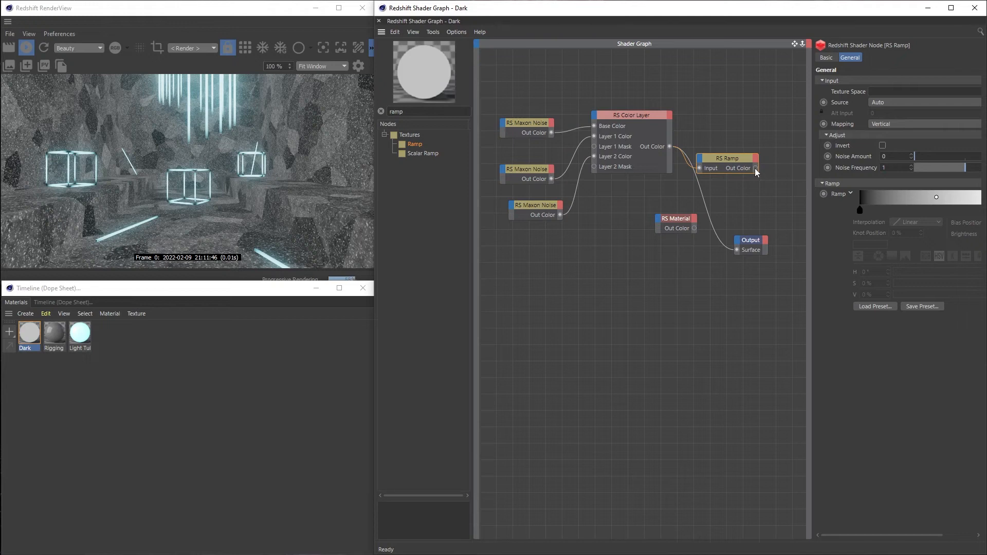
Connect the Ramp's Out Color to the RS Material's Refl Roughness and route the RS Material to the Output's Surface
drag(754, 168, 660, 221)
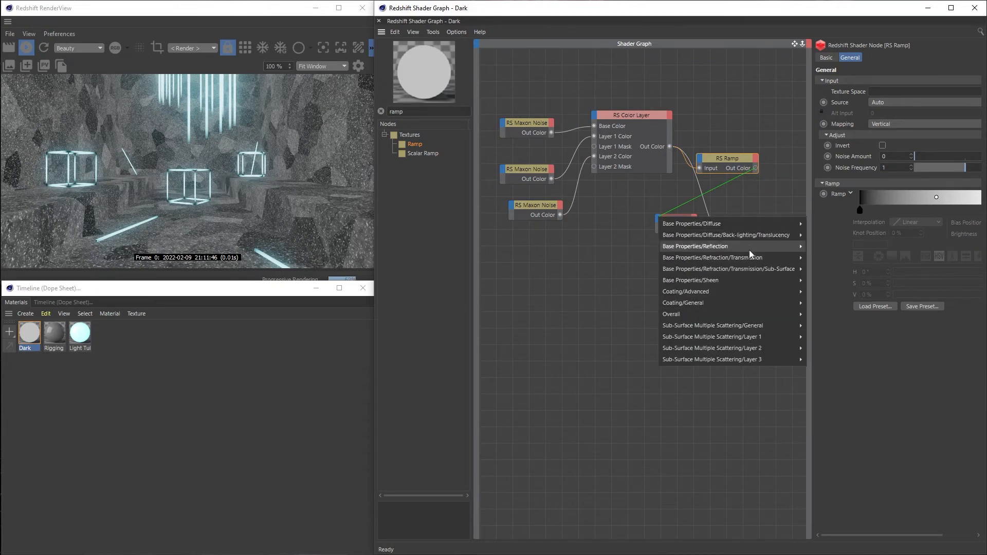
mouse_move(749, 248)
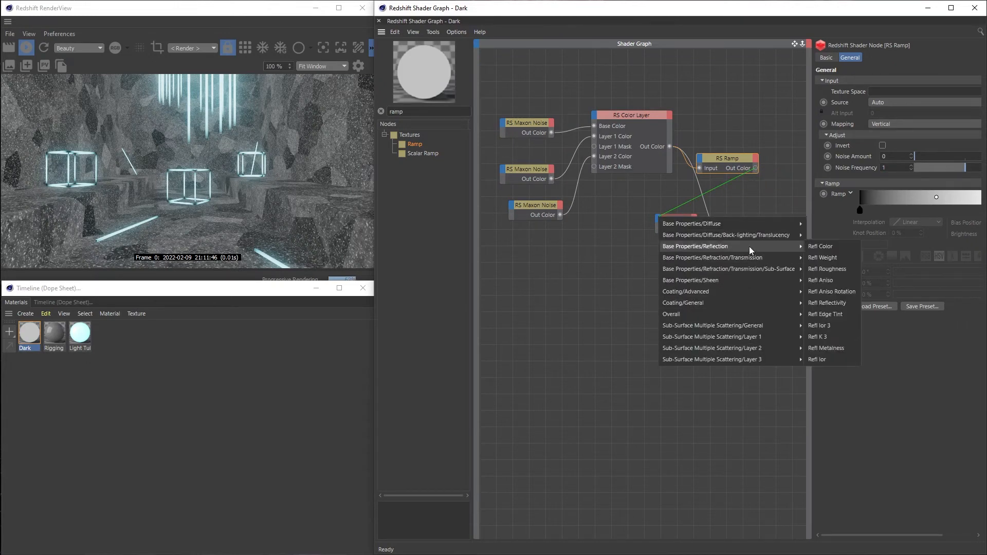
click(839, 268)
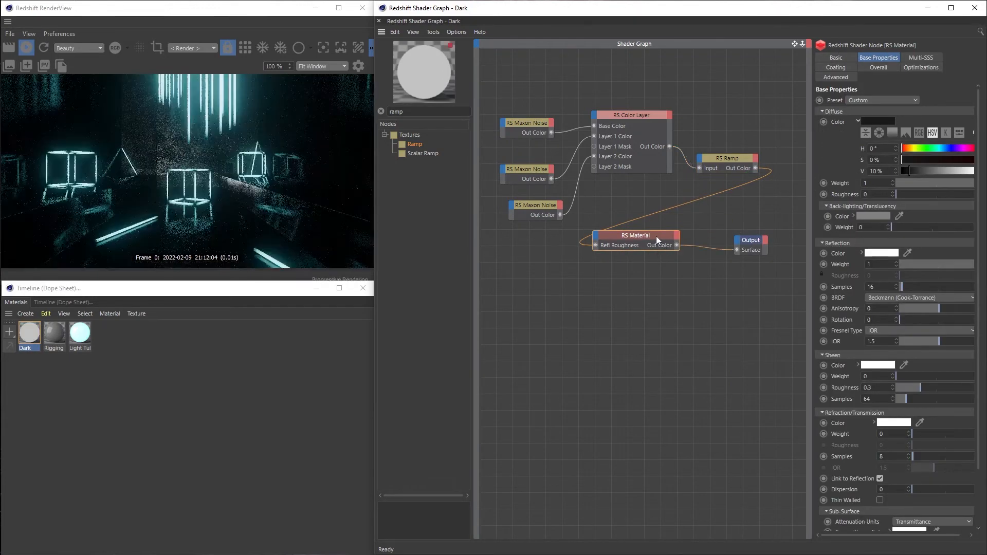
Maximize the Redshift RenderView window to examine the room's textured reflections
click(196, 13)
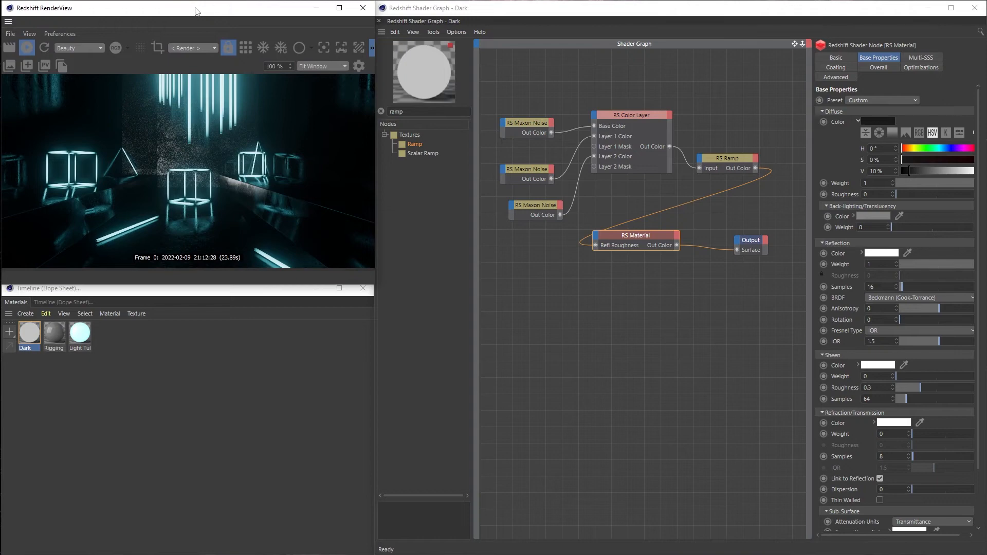
double_click(195, 11)
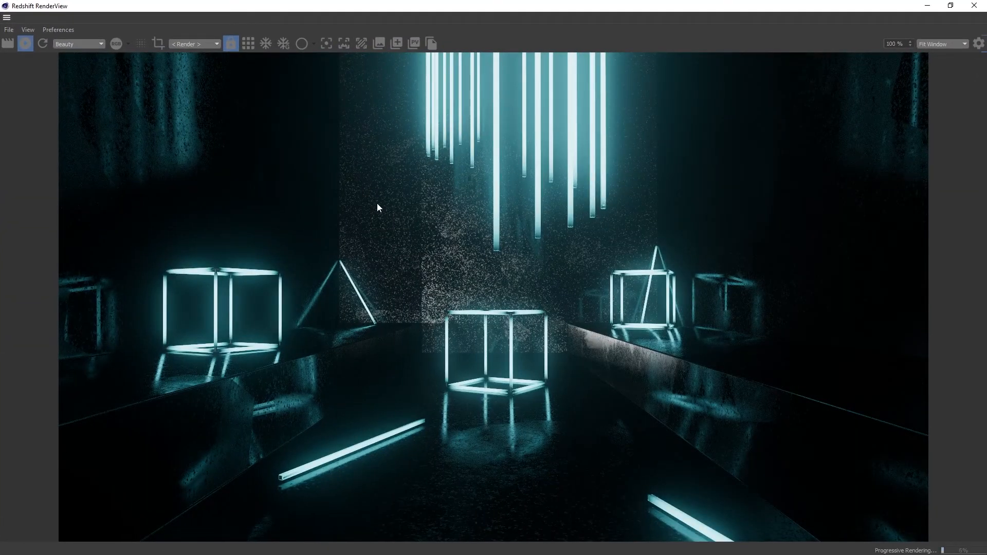
Route the Ramp's Out Color to the Output's Surface and shift the ramp's bias position to about 24%
double_click(688, 8)
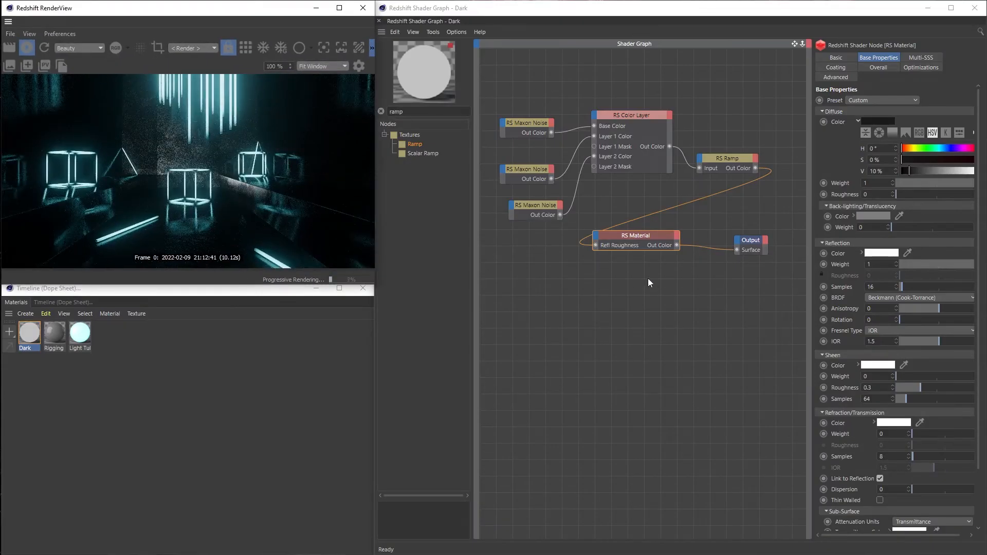
click(716, 157)
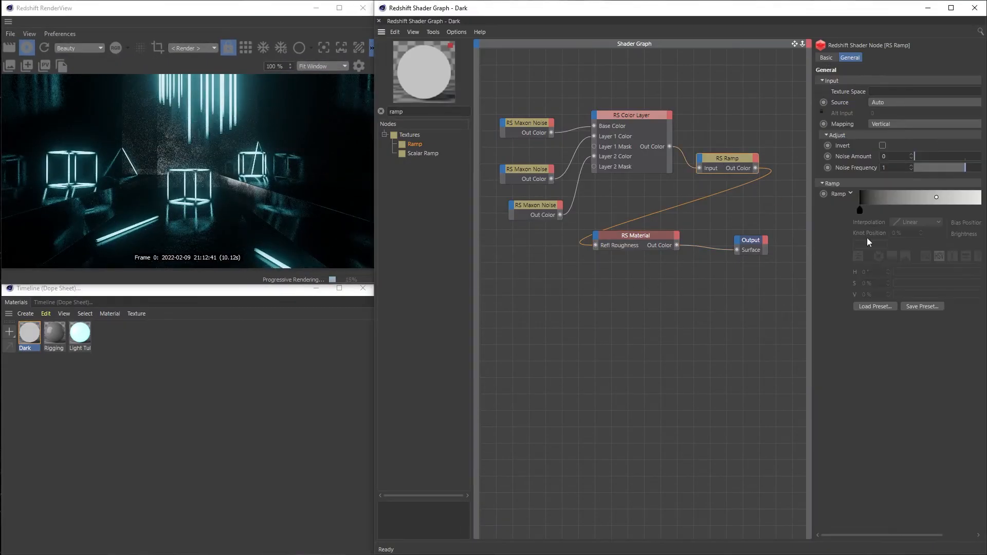
drag(809, 265, 755, 258)
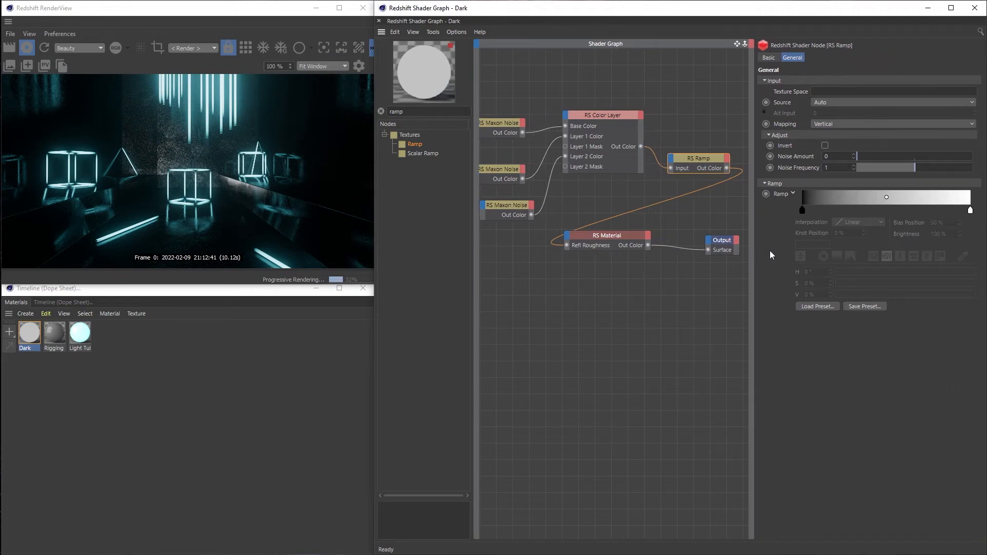
click(802, 210)
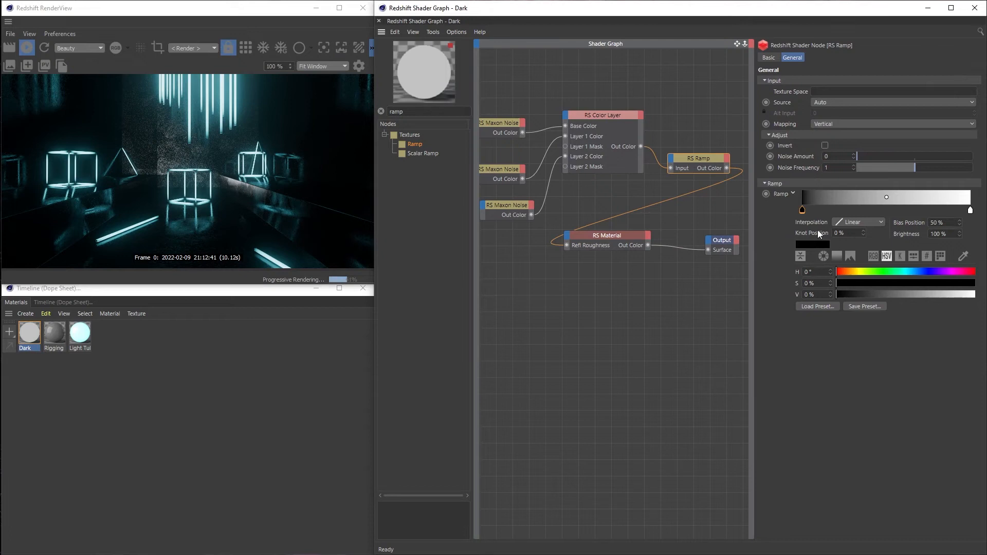
ctrl+shift+click(705, 160)
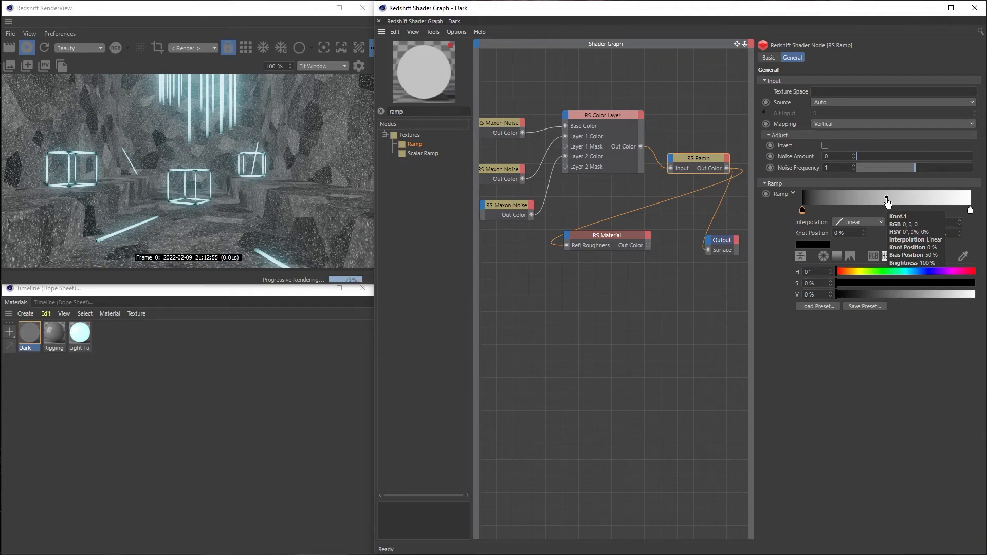
drag(887, 198, 849, 208)
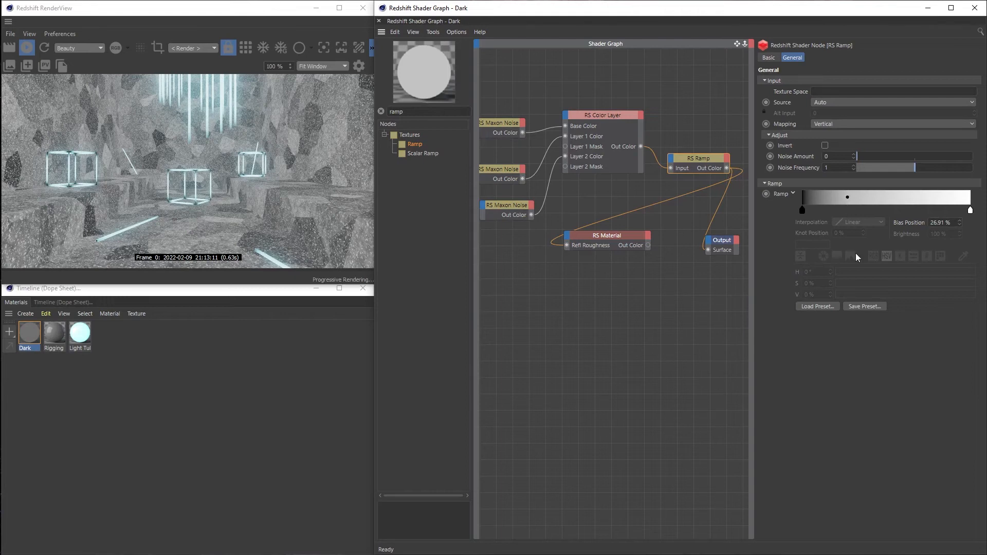
drag(847, 201, 843, 199)
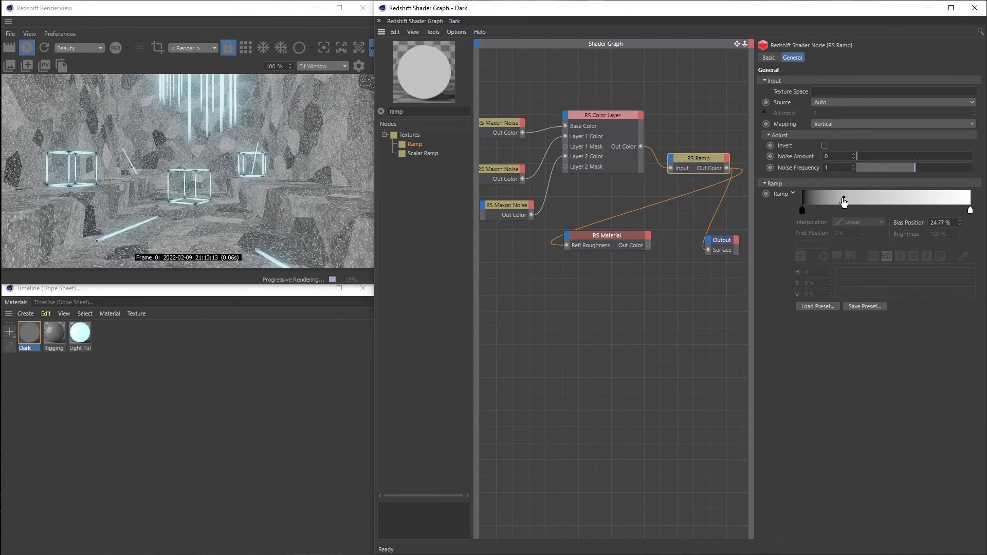
Set the V value of the Ramp's black knot to 10%
click(802, 210)
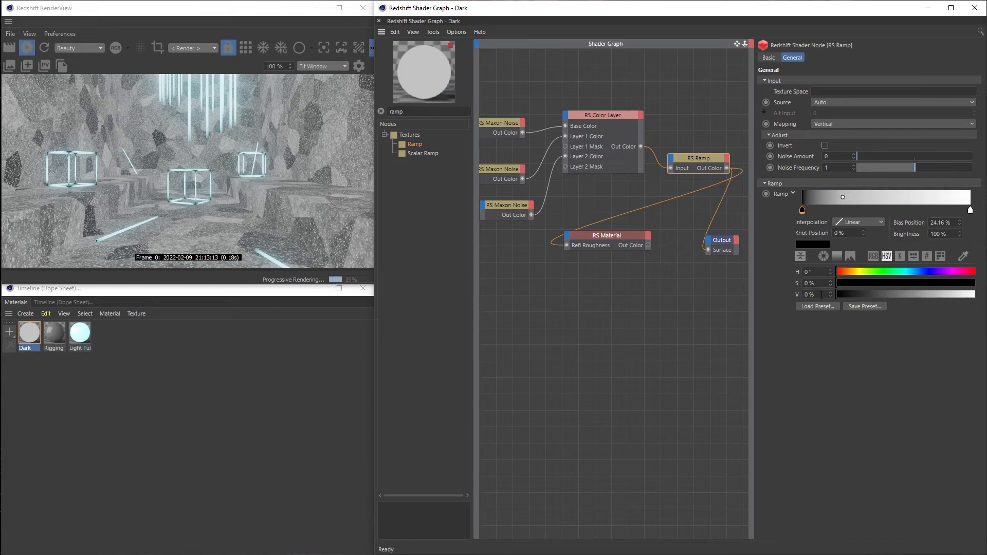
drag(821, 295, 704, 296)
text(10)
key(Return)
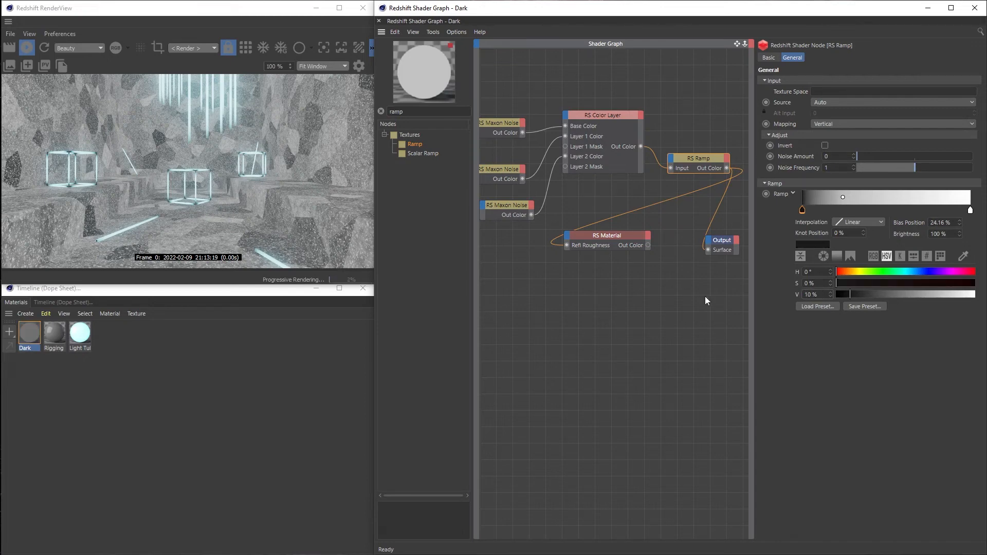
Route the RS Material back to the Output's Surface and examine the room's reflections in the enlarged RenderView
click(633, 240)
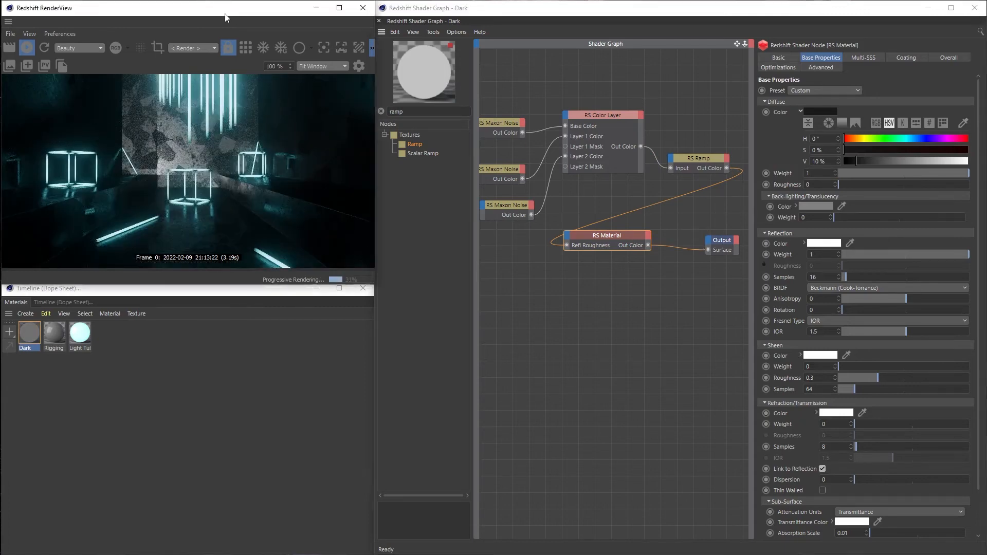
double_click(227, 8)
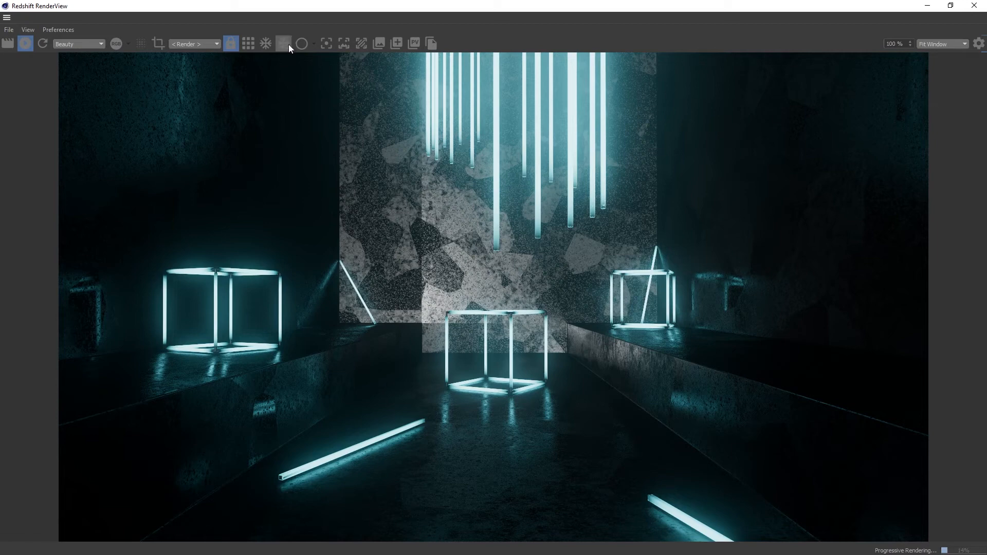
double_click(381, 11)
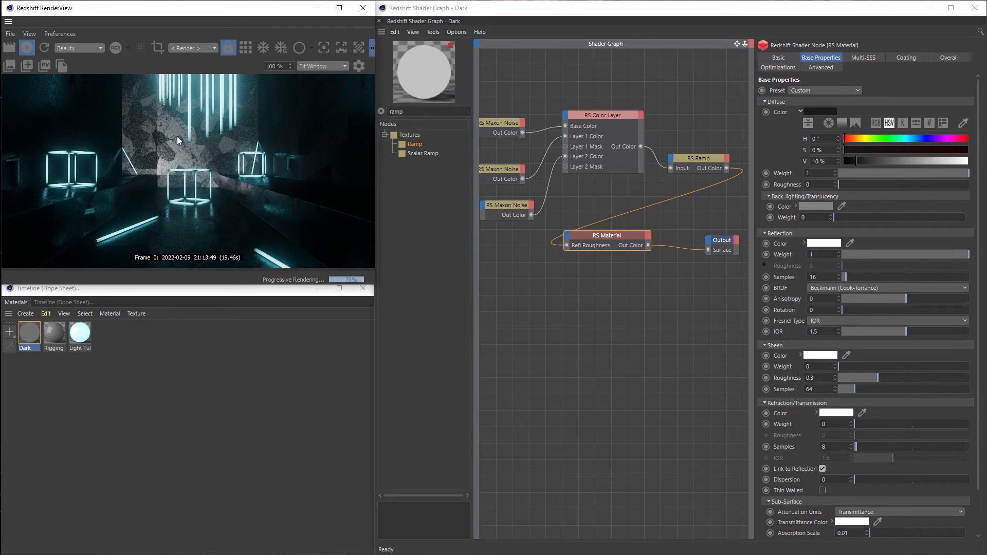
click(27, 51)
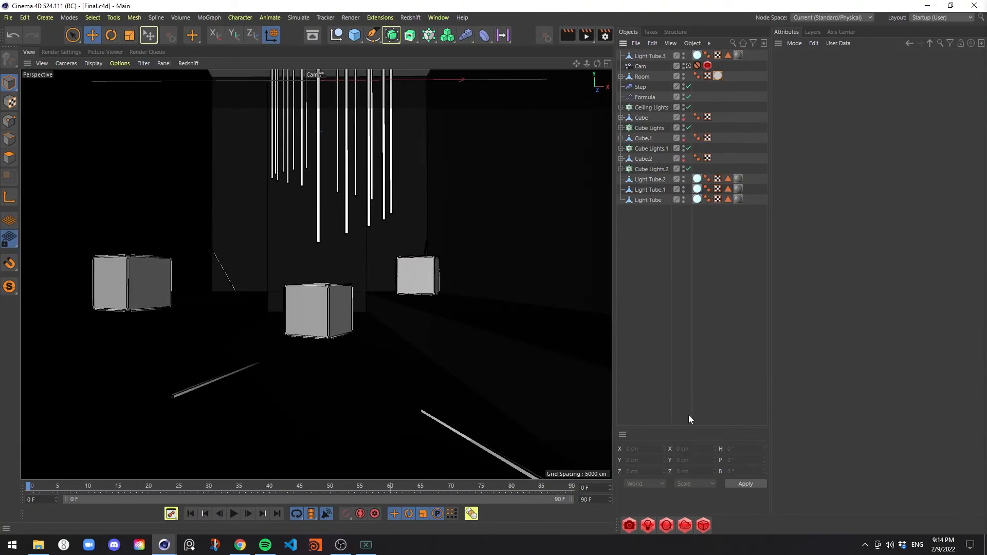
Add a Redshift Area Light to the scene
click(410, 18)
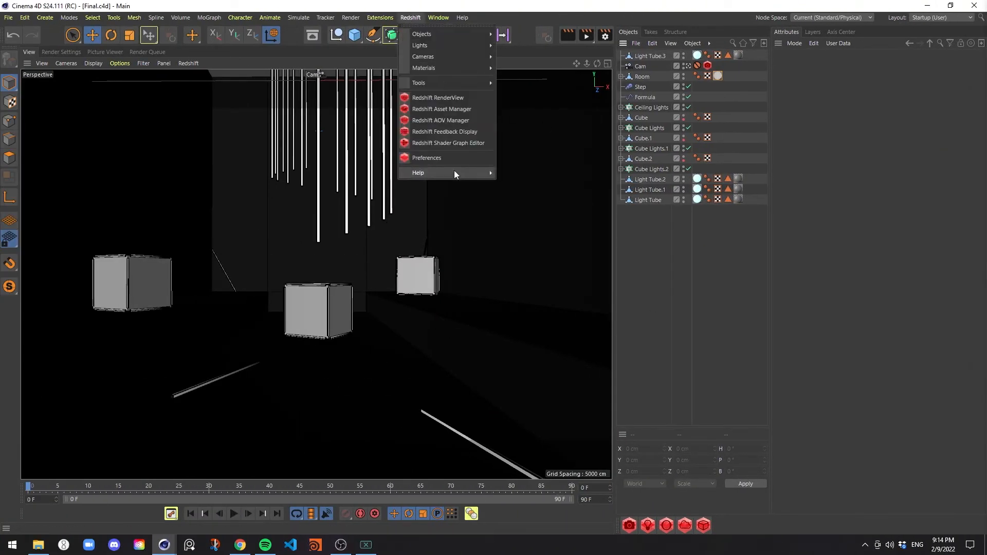
mouse_move(476, 44)
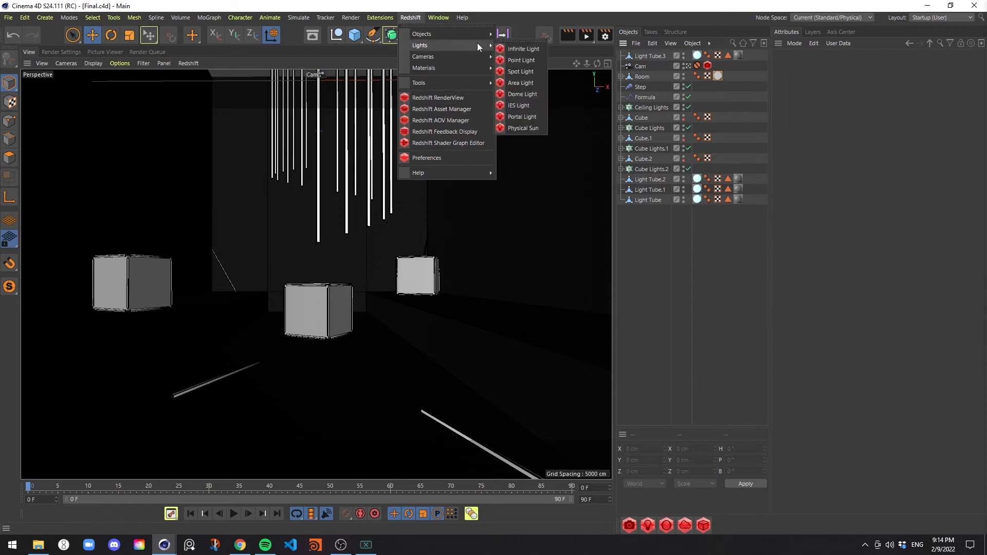
click(530, 84)
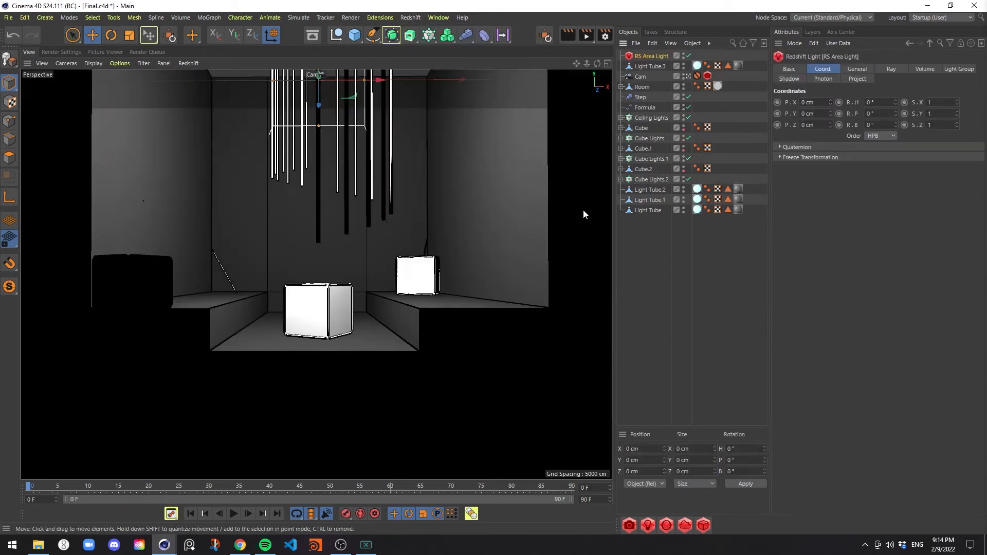
Leave the Cam view, pitch the area light to -80°, and raise it above the room to about Y 698 cm
click(689, 76)
alt+right_drag(395, 216, 331, 228)
alt+drag(331, 227, 275, 65)
alt+drag(297, 176, 240, 177)
alt+right_drag(240, 177, 198, 179)
alt+drag(198, 178, 266, 273)
key(r)
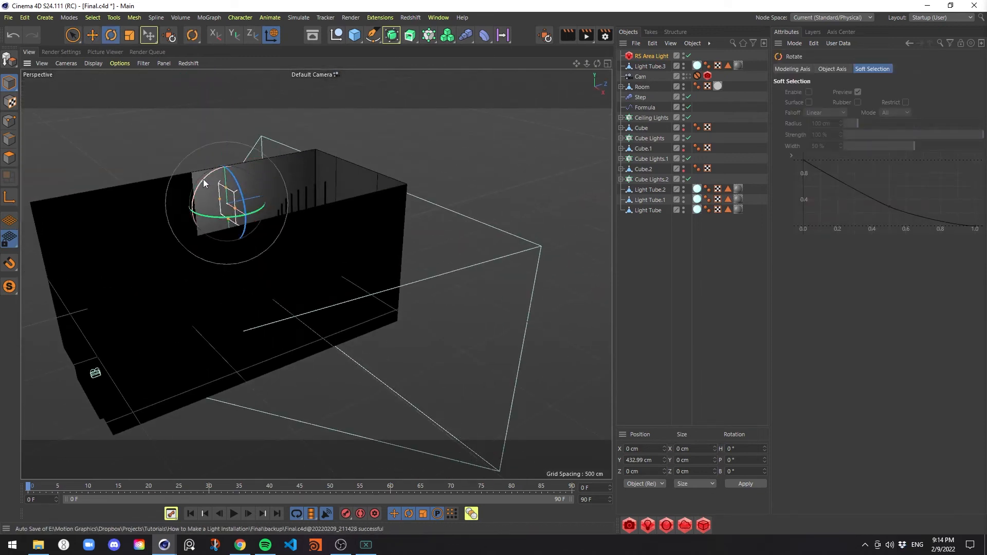
drag(203, 179, 254, 164)
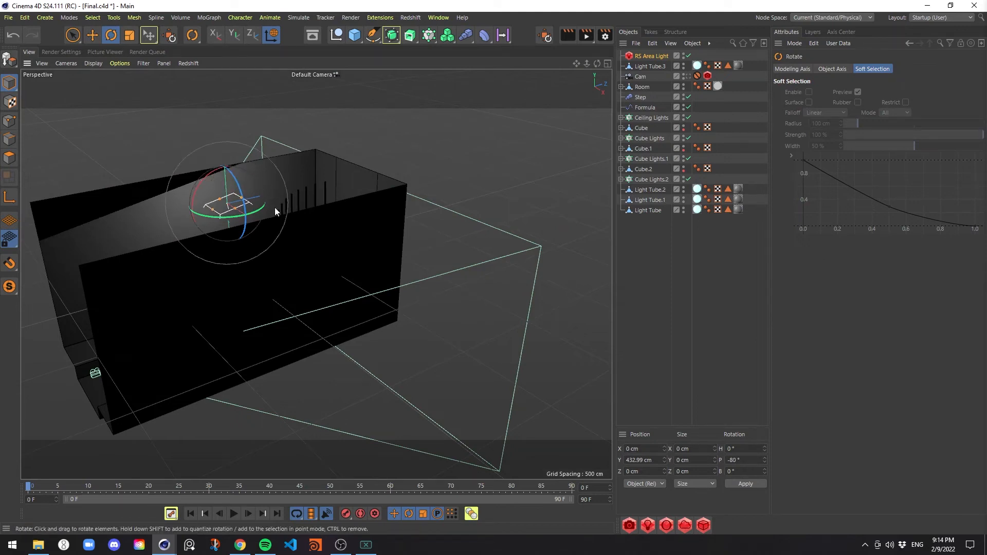
key(e)
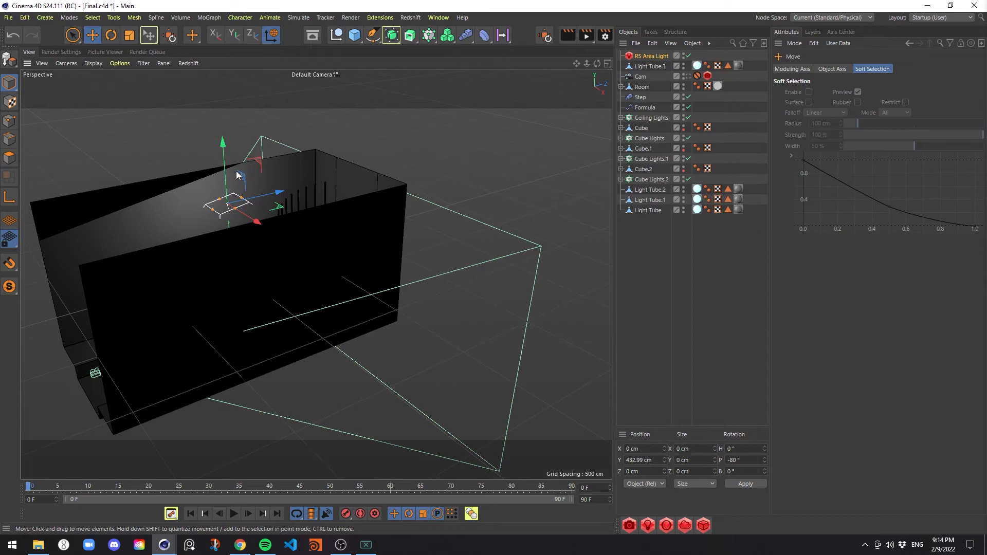
drag(230, 171, 222, 127)
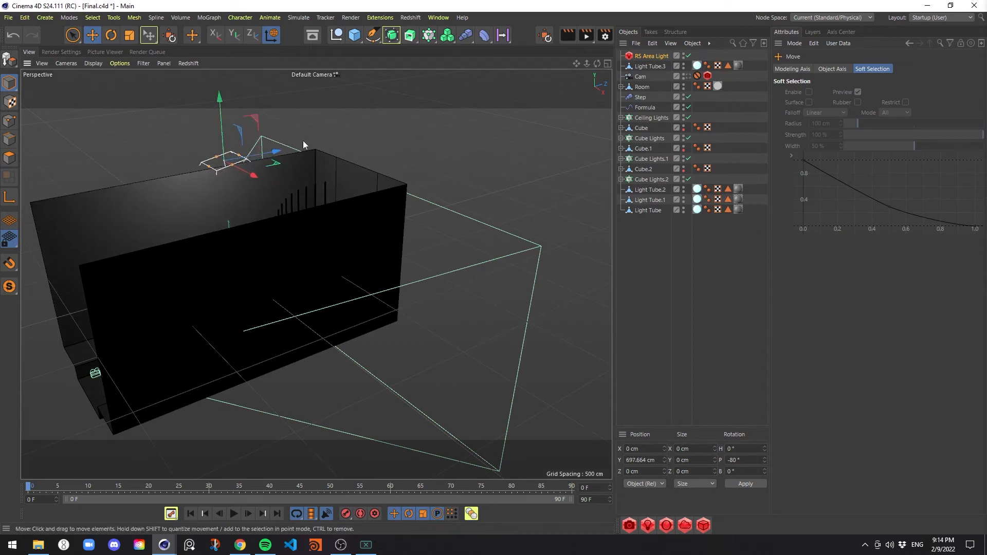
Set the area light's size to 1000 cm in X and 2000 cm in Y, and raise it to about Y 745 cm
click(662, 57)
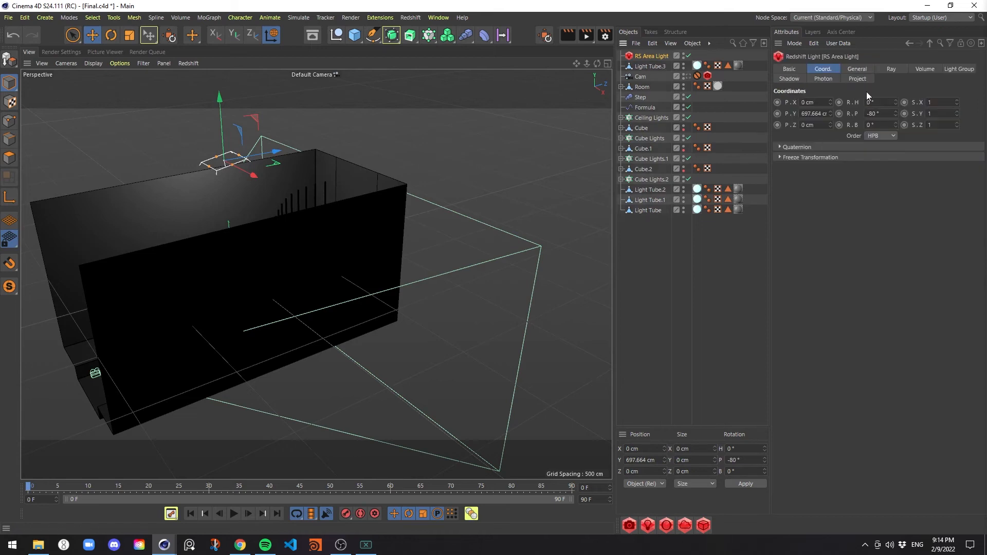
click(855, 69)
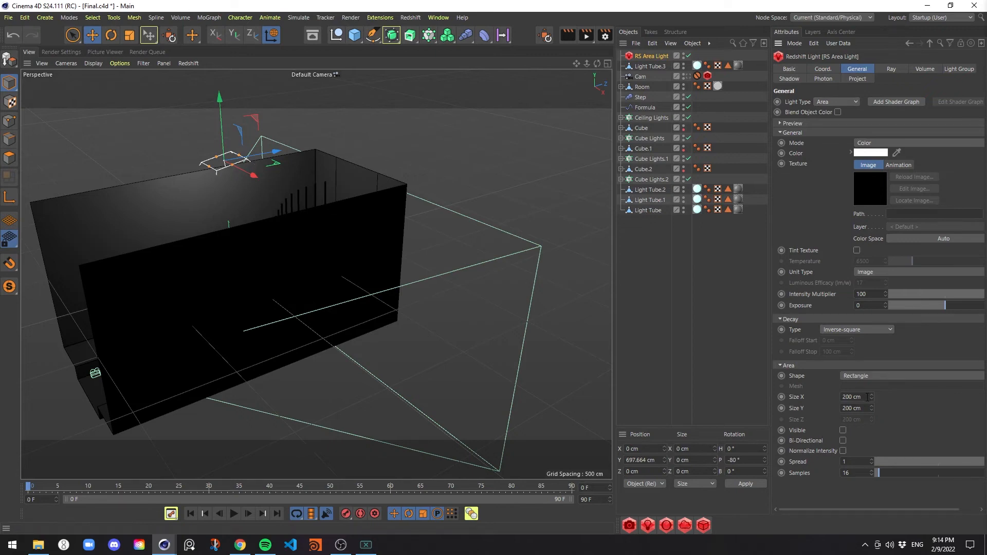
drag(868, 397, 795, 395)
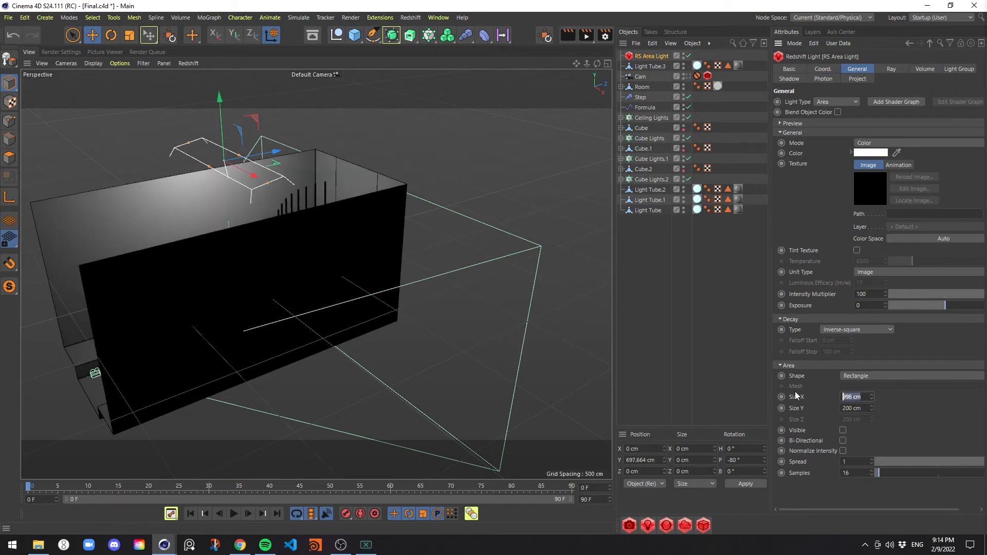
text(1000)
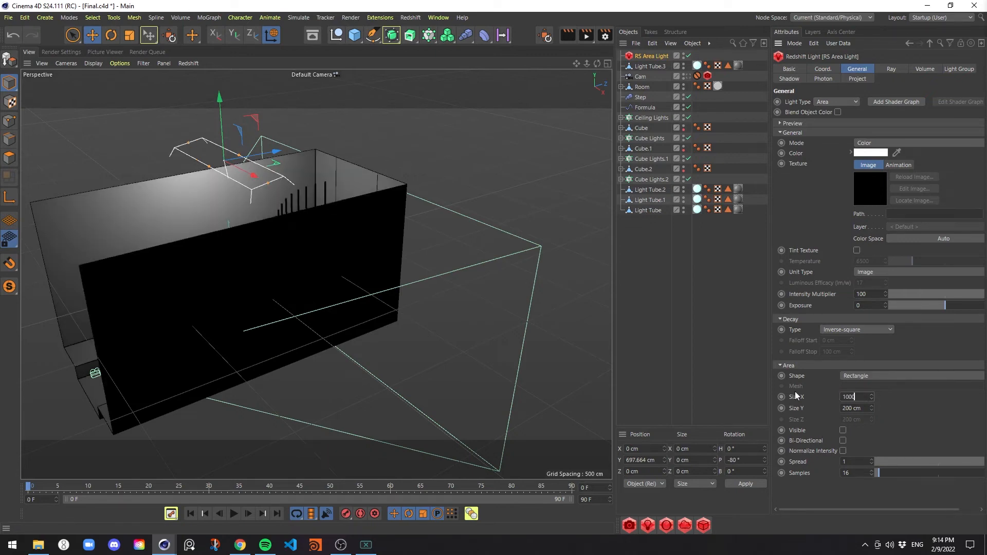
key(Return)
drag(864, 408, 804, 411)
text(2000)
key(Return)
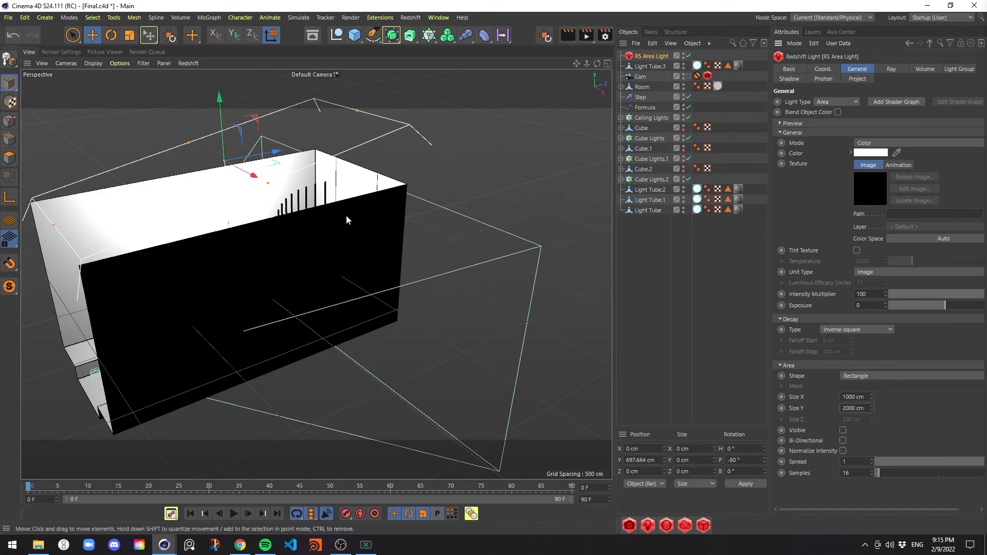
drag(226, 123, 226, 105)
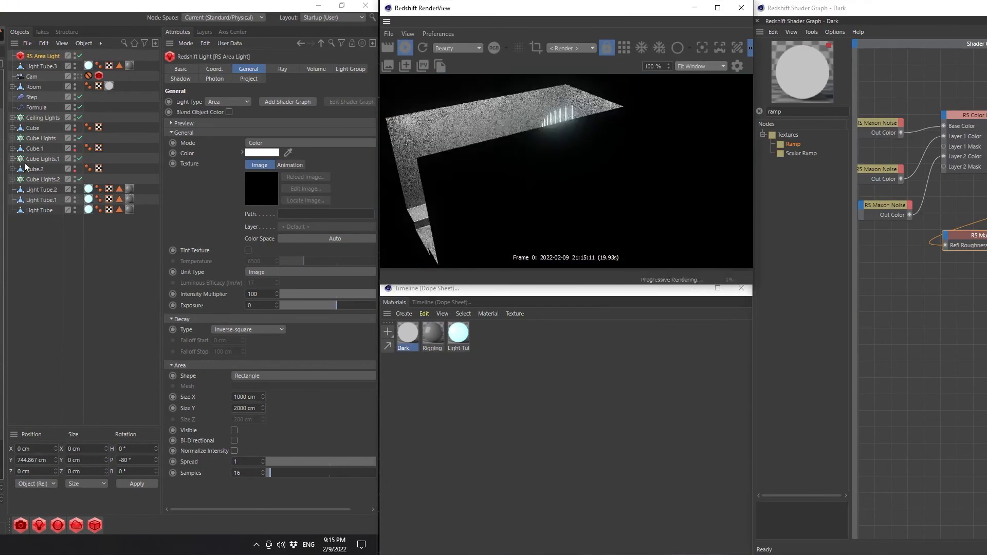
Switch the RenderView to the Cam camera and set the area light's exposure to -4
click(567, 49)
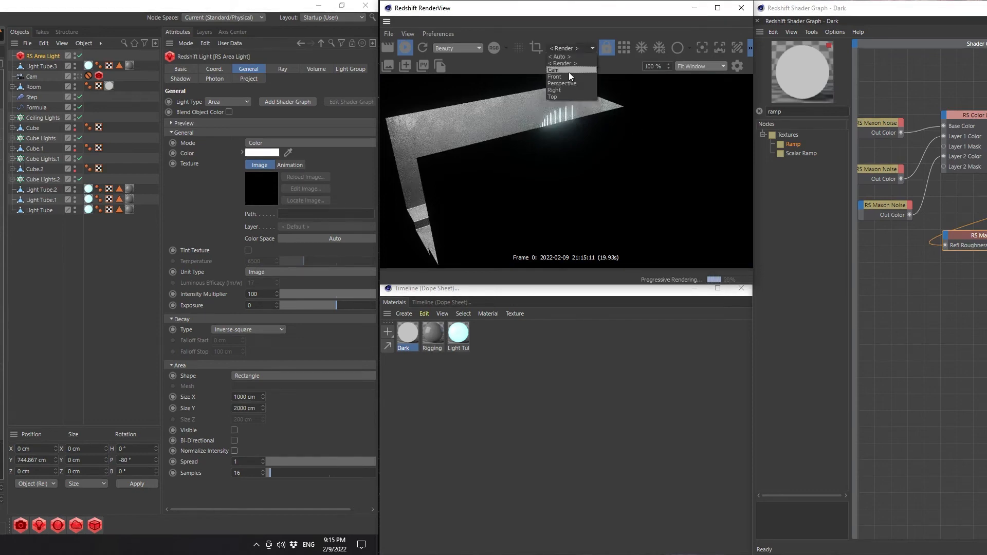
click(569, 72)
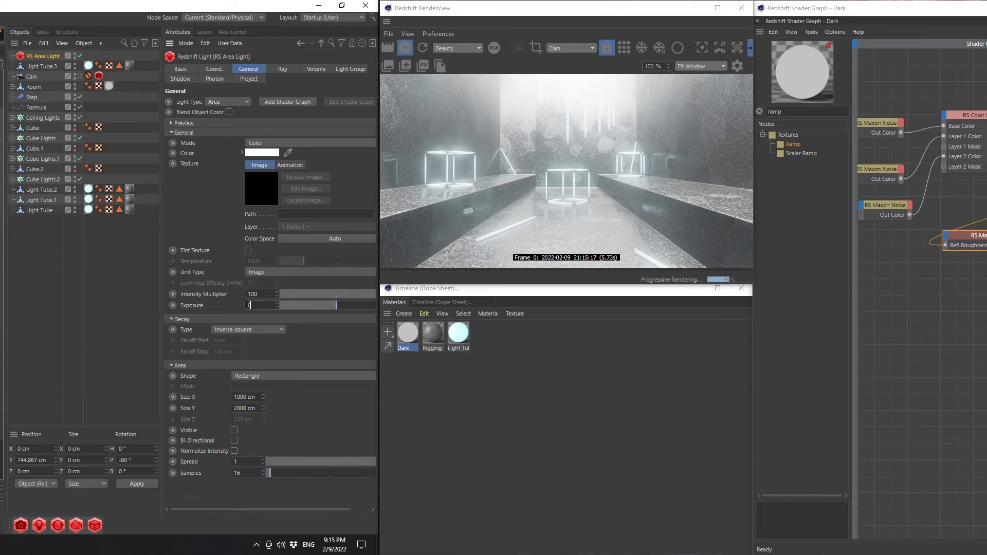
text(-4)
key(Return)
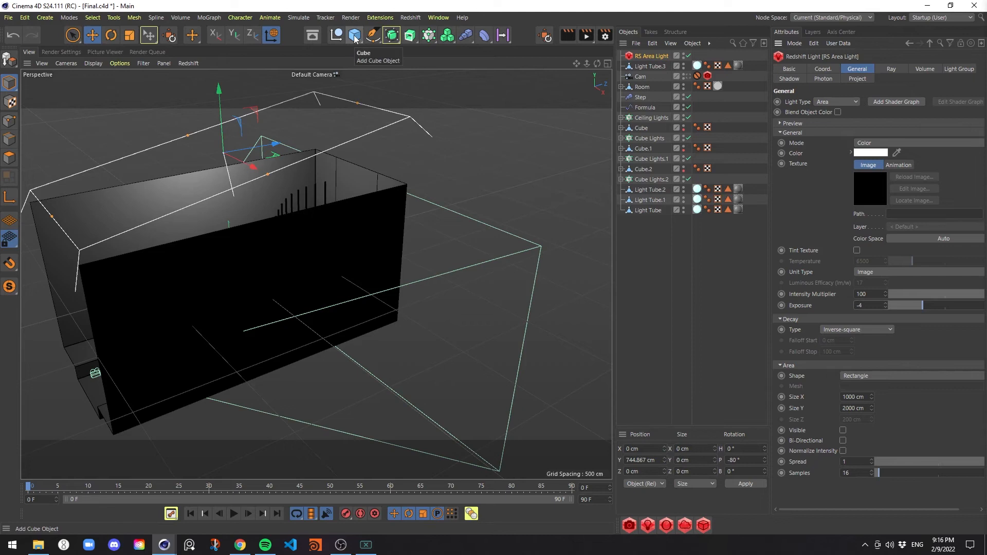
Add a new cube and size it to 100 cm in X, 300 cm in Y and 100 cm in Z
click(355, 39)
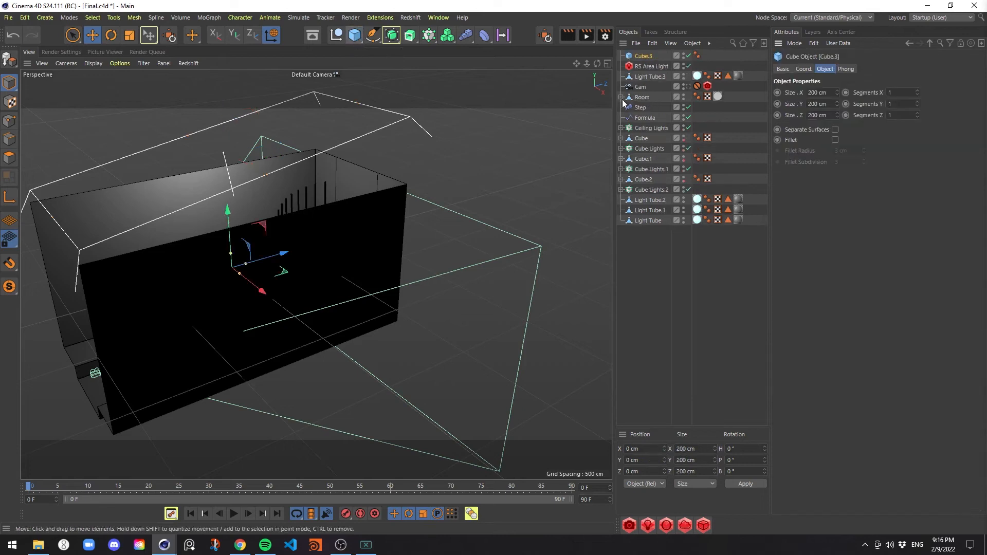
middle_click(399, 179)
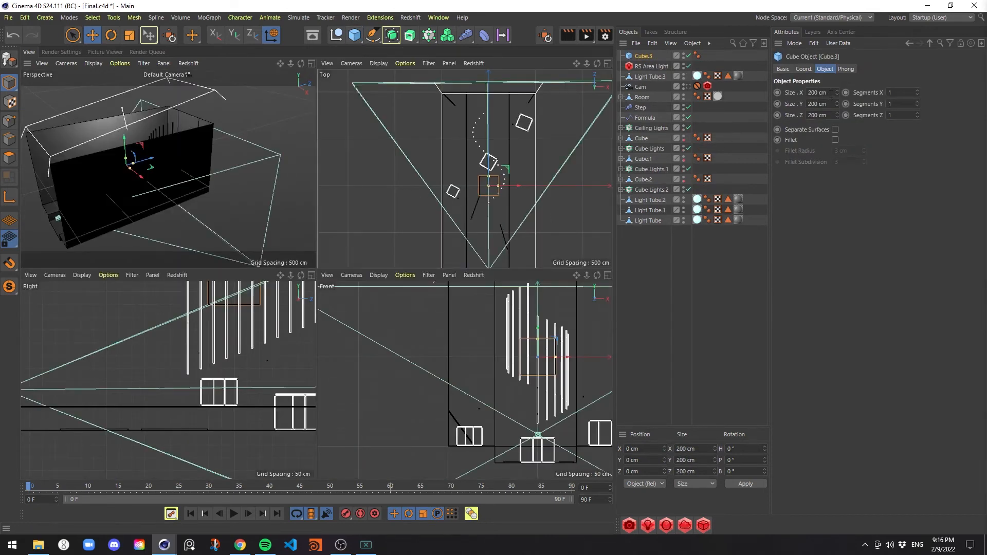
drag(497, 185, 494, 187)
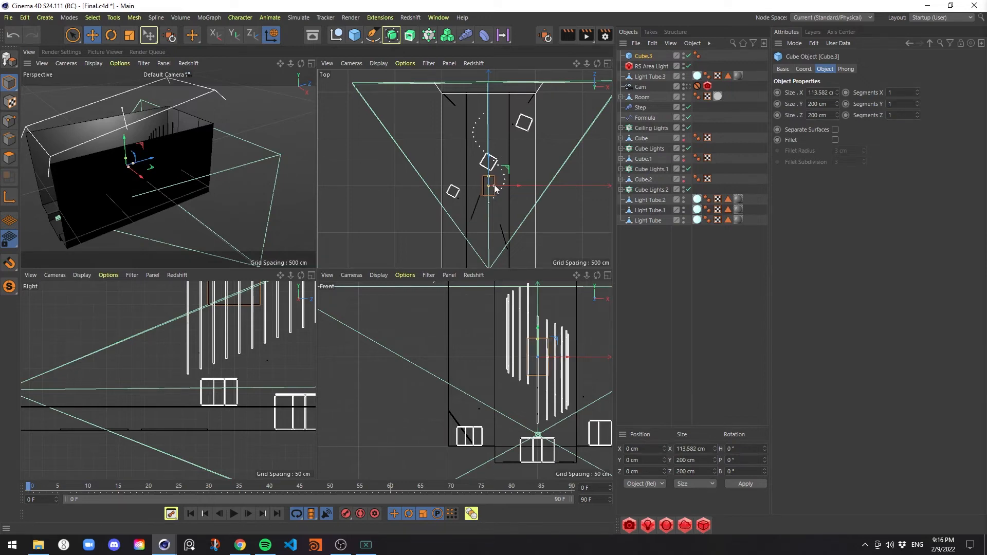
click(810, 93)
text(100)
click(824, 115)
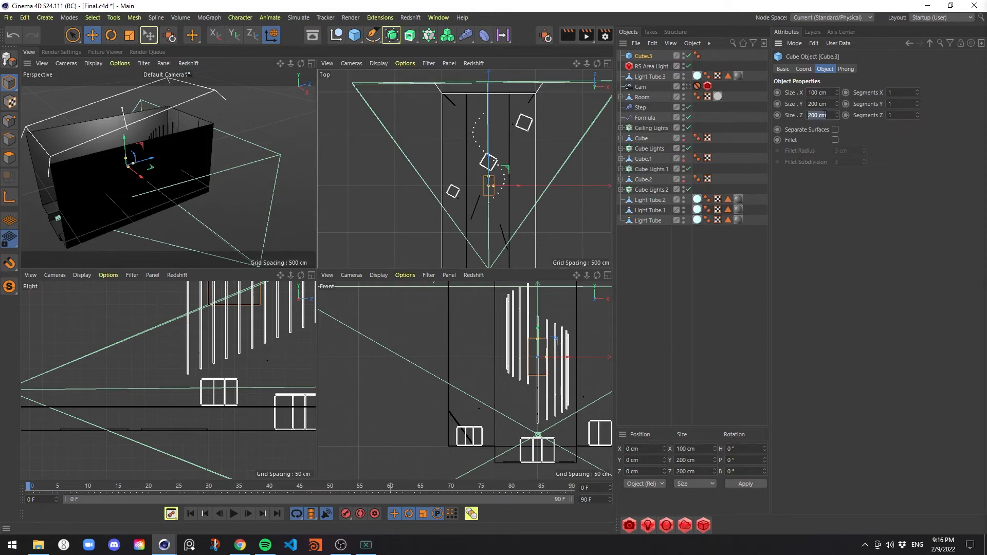
text(100)
key(Return)
drag(828, 104, 666, 107)
text(300)
key(Return)
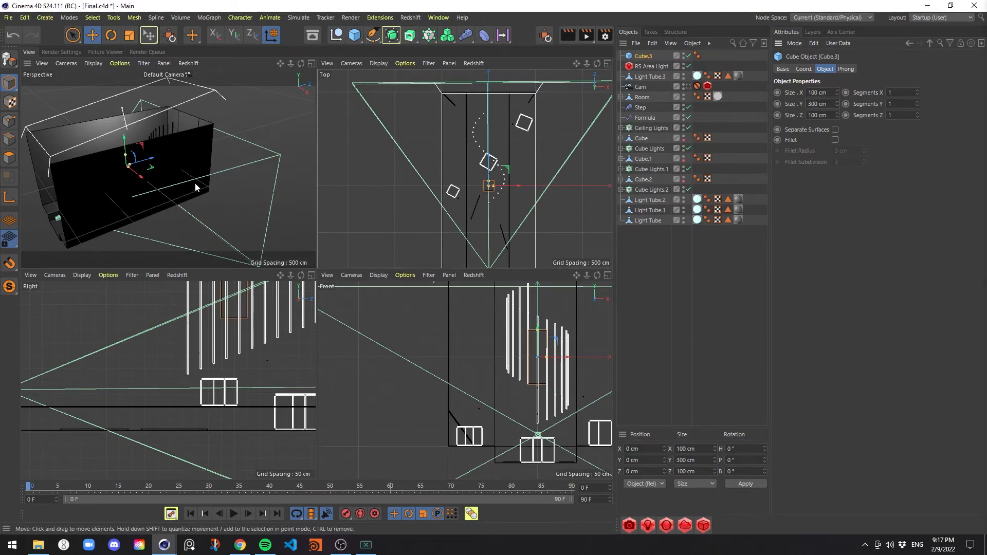
middle_click(253, 186)
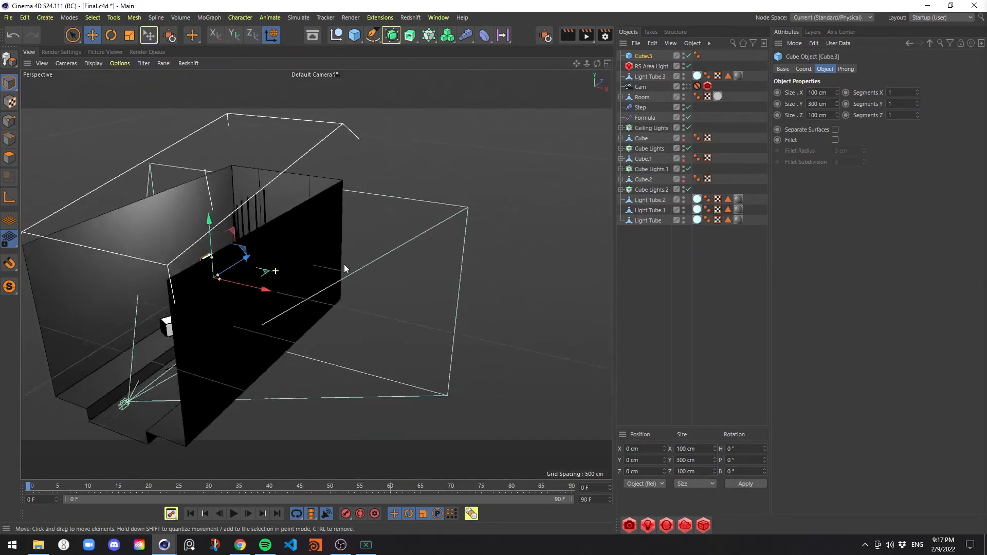
alt+drag(345, 265, 366, 268)
alt+drag(296, 300, 377, 275)
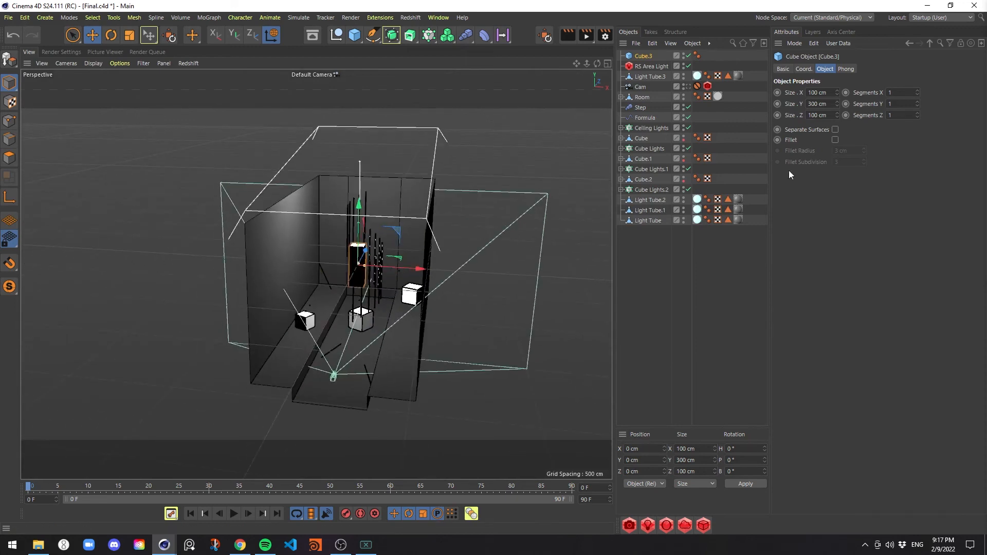
Increase the new cube's Y size to about 649 cm and move it to about X -244 cm, Y 27 cm
drag(837, 105, 837, 83)
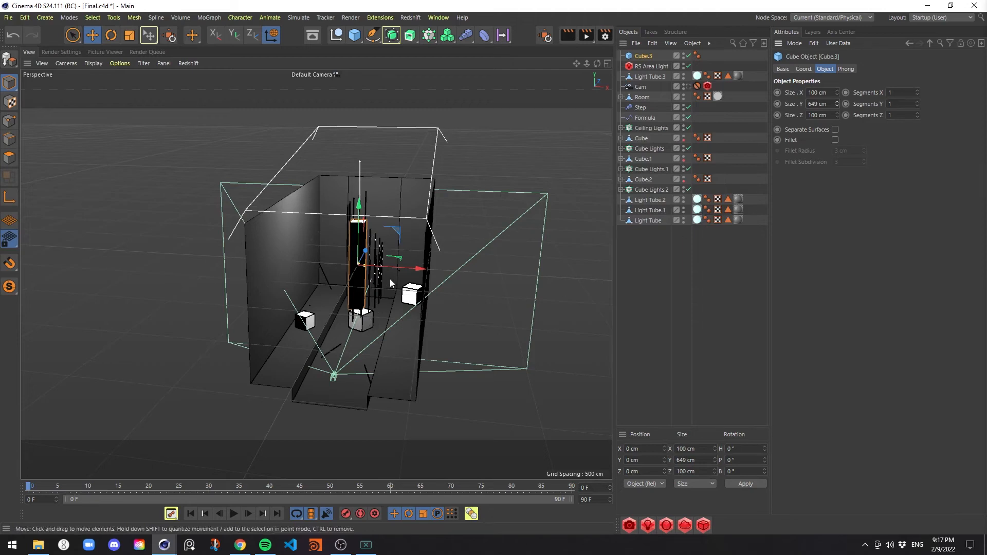
drag(405, 267, 372, 262)
mouse_move(326, 231)
mouse_down()
mouse_move(324, 218)
mouse_move(324, 232)
mouse_up()
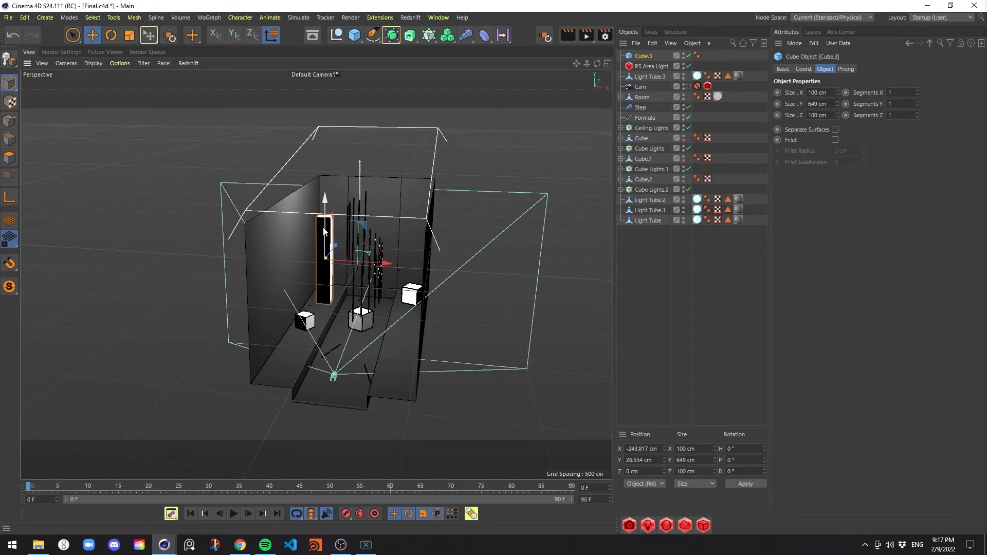
Enable the tall cube's fillet and set its fillet radius to 2 cm
click(835, 140)
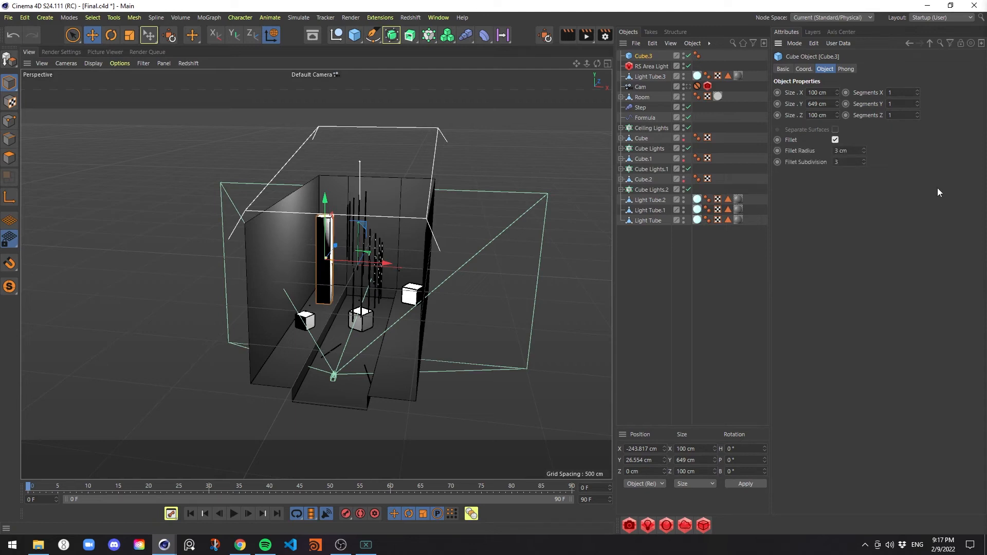
drag(851, 159, 778, 153)
text(1)
key(Return)
drag(849, 151, 745, 149)
text(2)
key(Return)
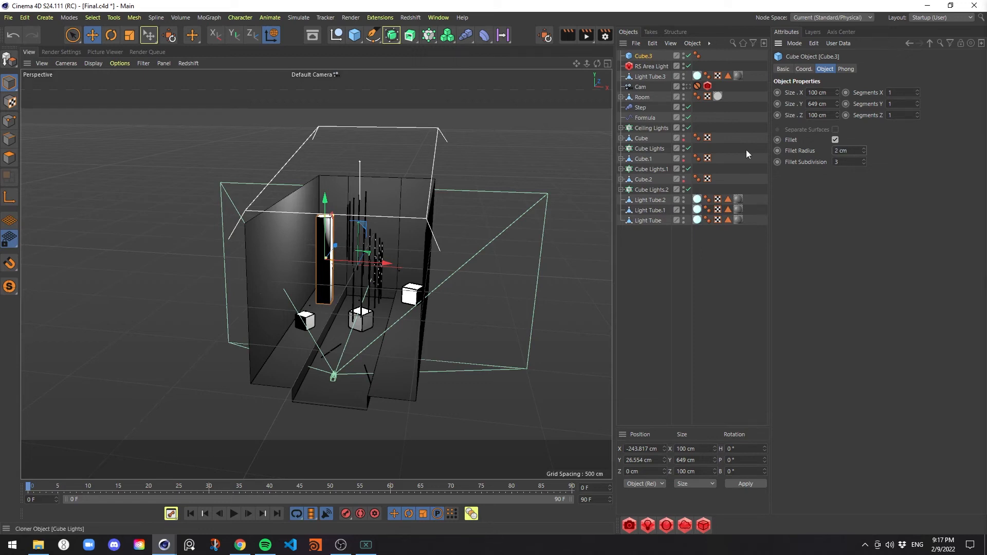
In the top view, move the column to about X -360 cm and copy it twice along Z, ending at about Z 674 cm
middle_click(511, 231)
middle_click(508, 234)
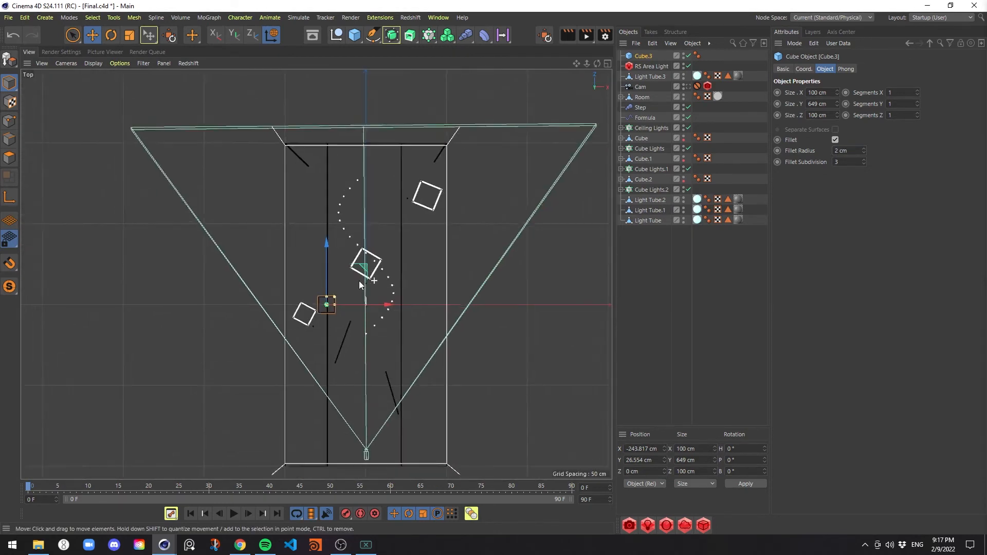
scroll(359, 281, down, 1)
alt+middle_drag(375, 316, 426, 238)
drag(419, 226, 406, 226)
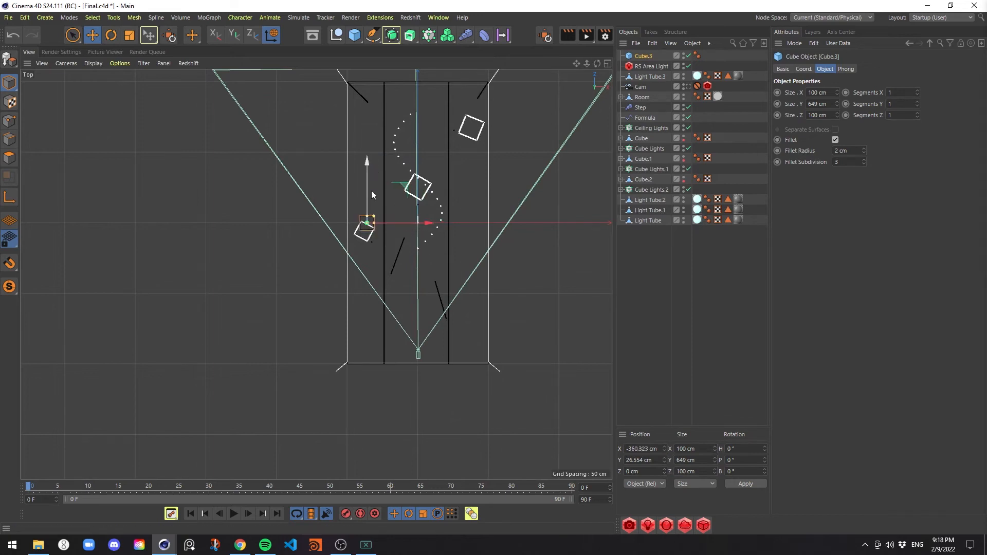
ctrl+drag(372, 194, 378, 91)
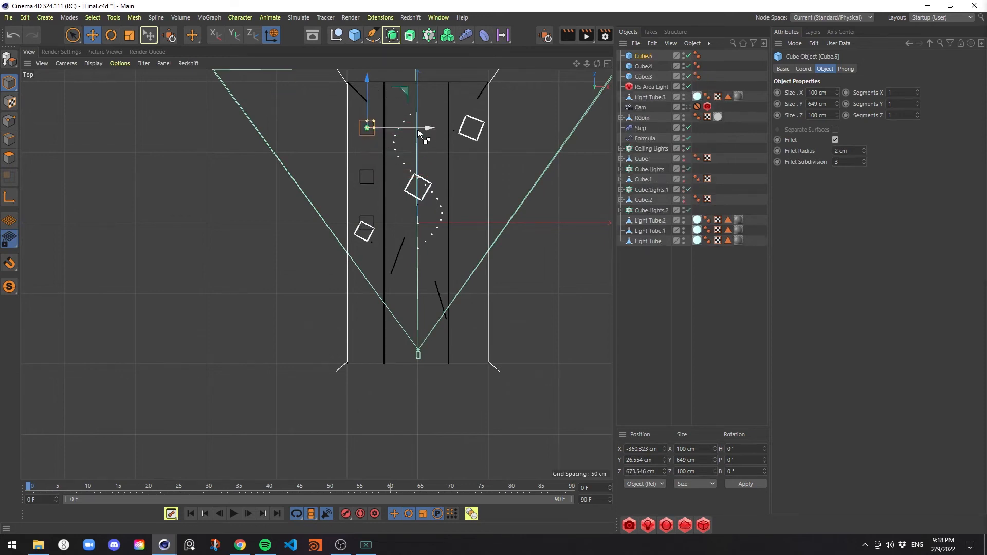
Copy the rear column across to about X 371 cm and duplicate it twice toward the camera, ending at about Z 15 cm
ctrl+drag(417, 129, 522, 130)
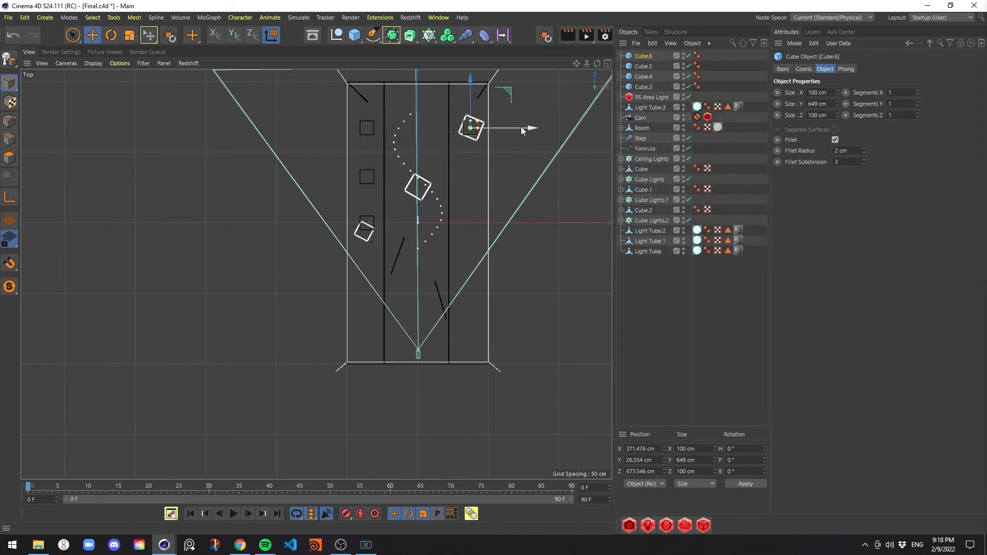
ctrl+drag(473, 94, 476, 135)
ctrl+drag(474, 143, 472, 174)
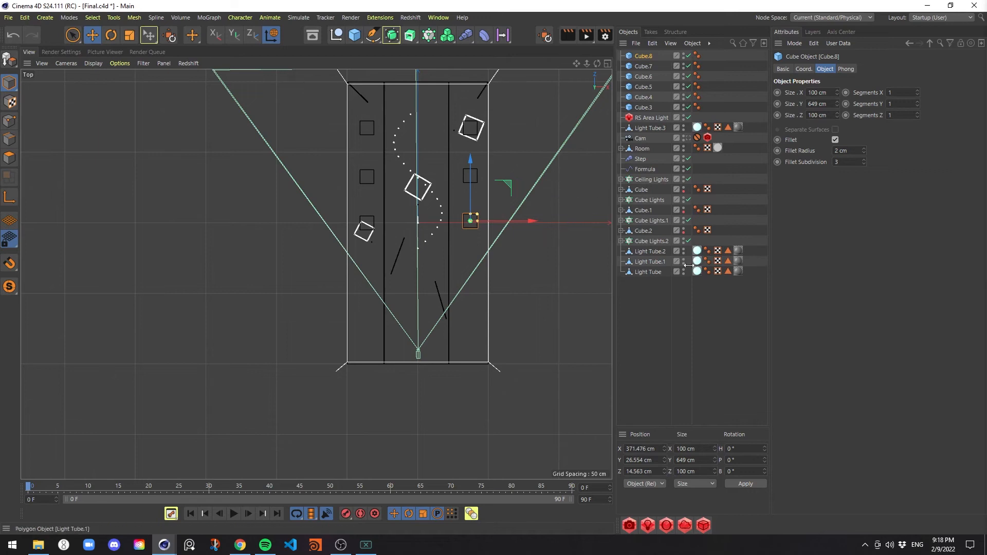
Group the six columns and the Room object under a null and name it Room Structure
key(F1)
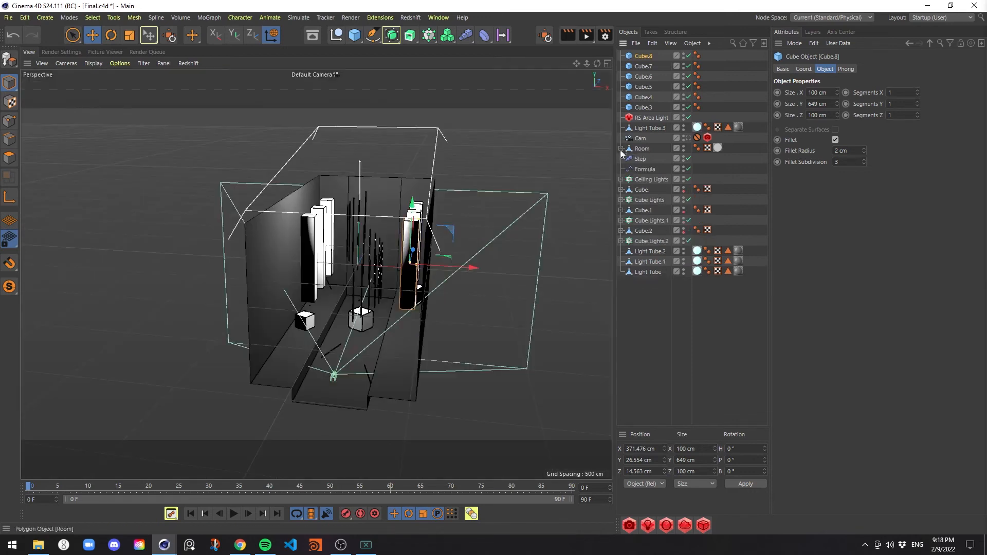
drag(636, 152, 672, 106)
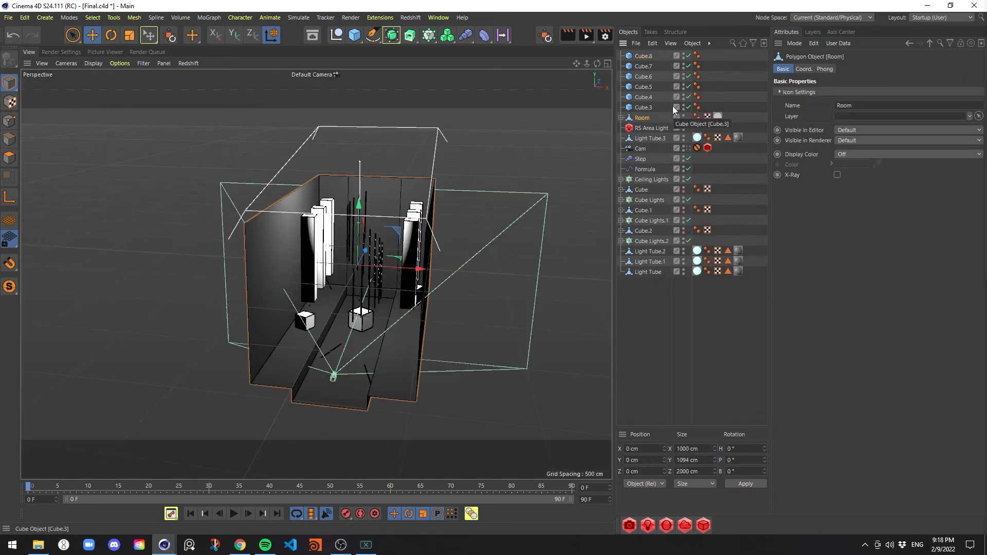
click(645, 56)
shift+click(646, 114)
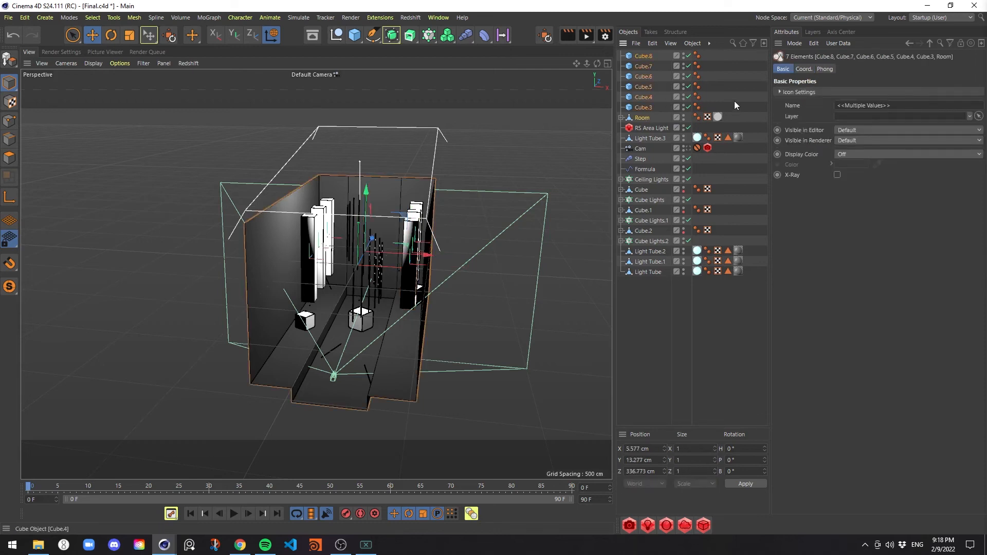
key(alt+g)
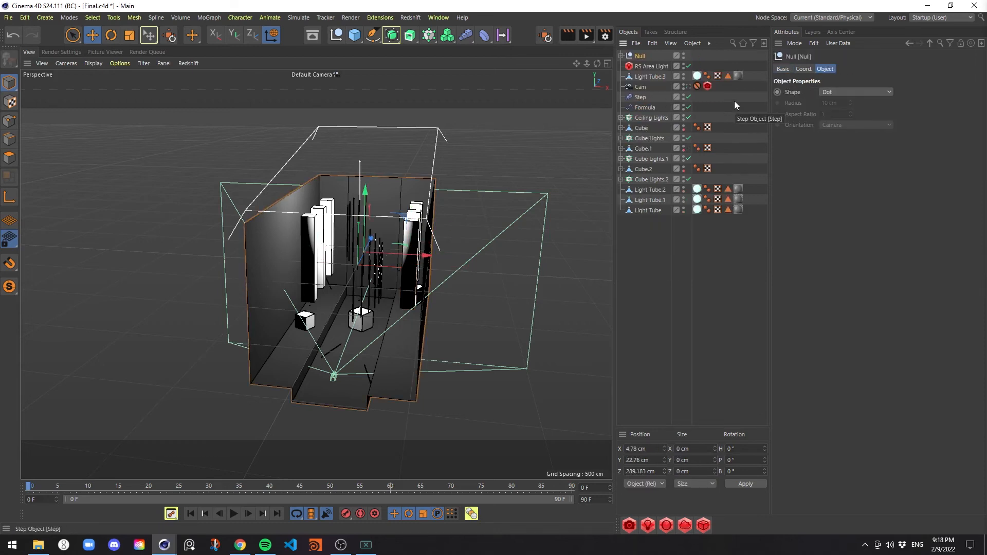
key(Return)
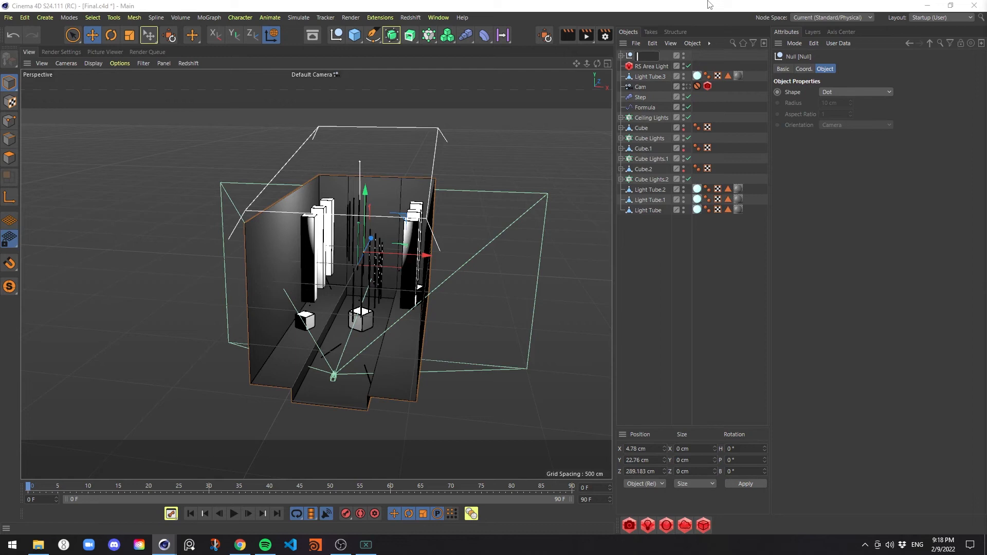
text(Room Structure)
key(Return)
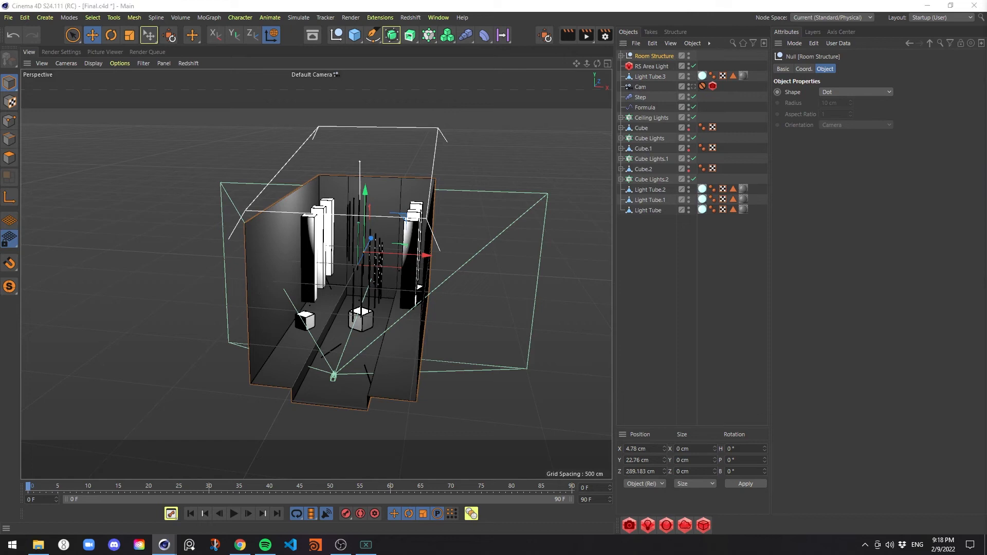
Assign the Dark material to the Room Structure null and save the scene
drag(647, 59, 652, 58)
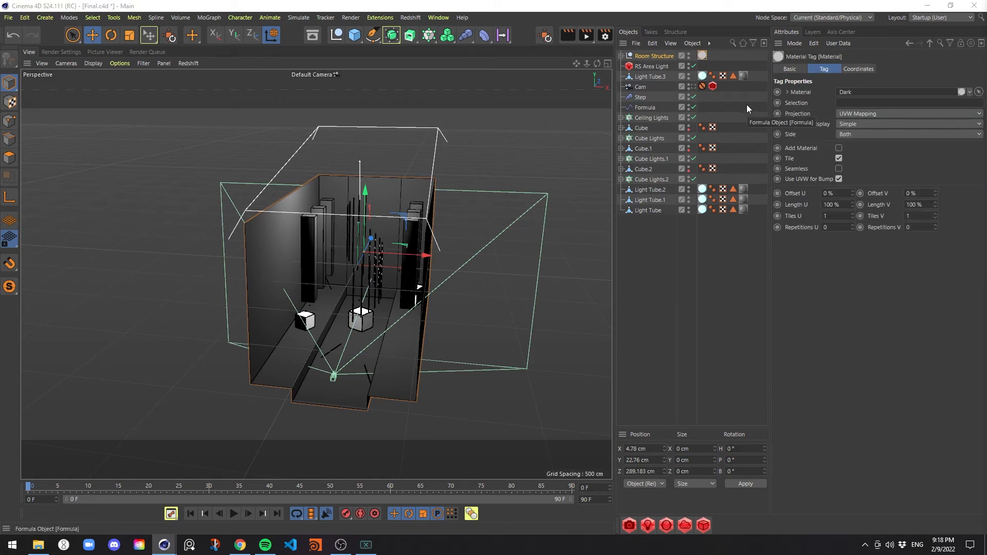
key(ctrl+s)
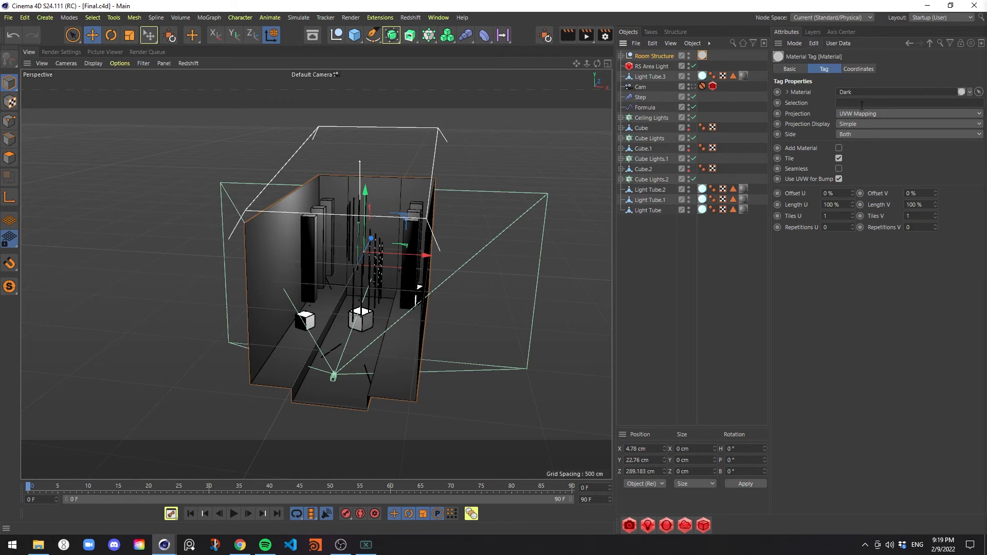
Add a Plain effector to the Ceiling Lights cloner, place it above the Step effector and disable its position transform
click(667, 120)
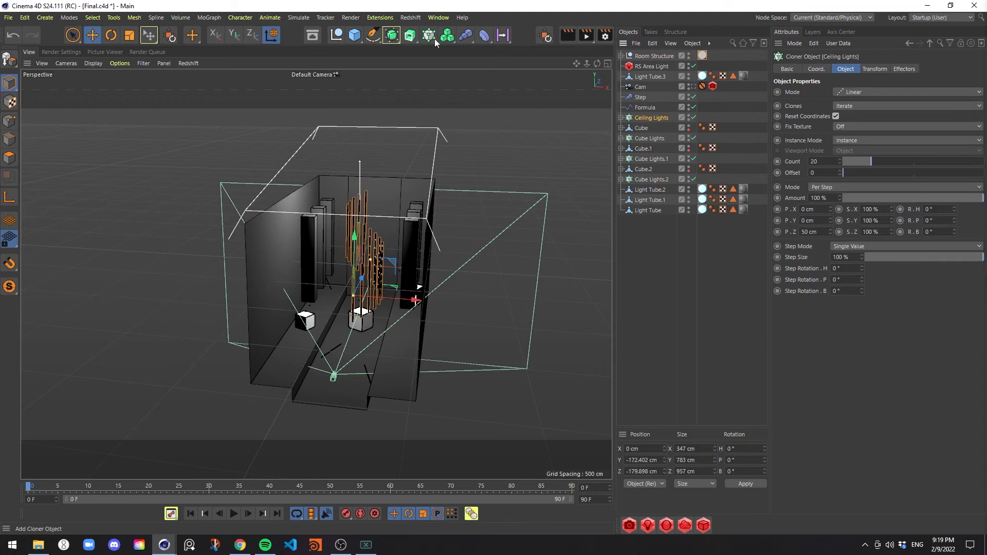
click(464, 36)
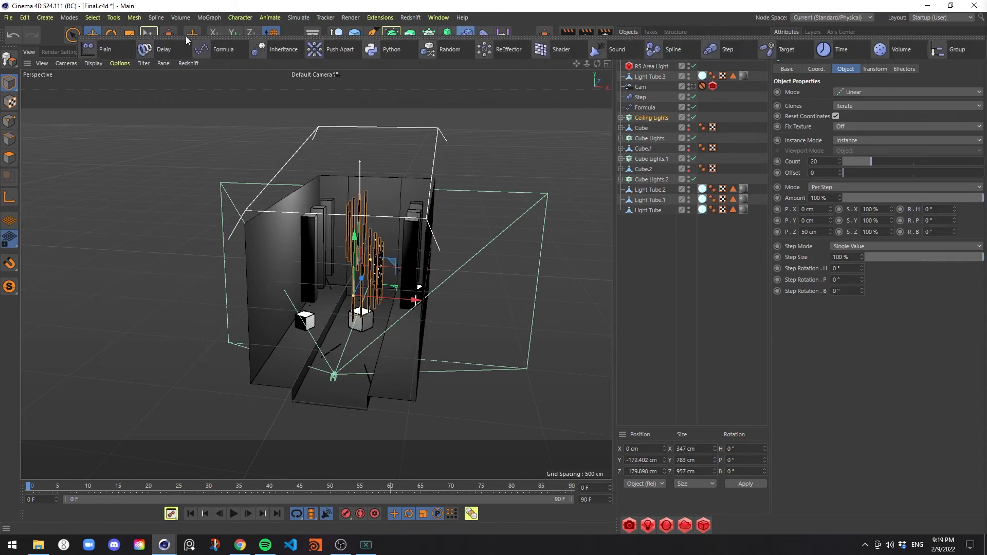
click(105, 49)
drag(640, 56, 656, 105)
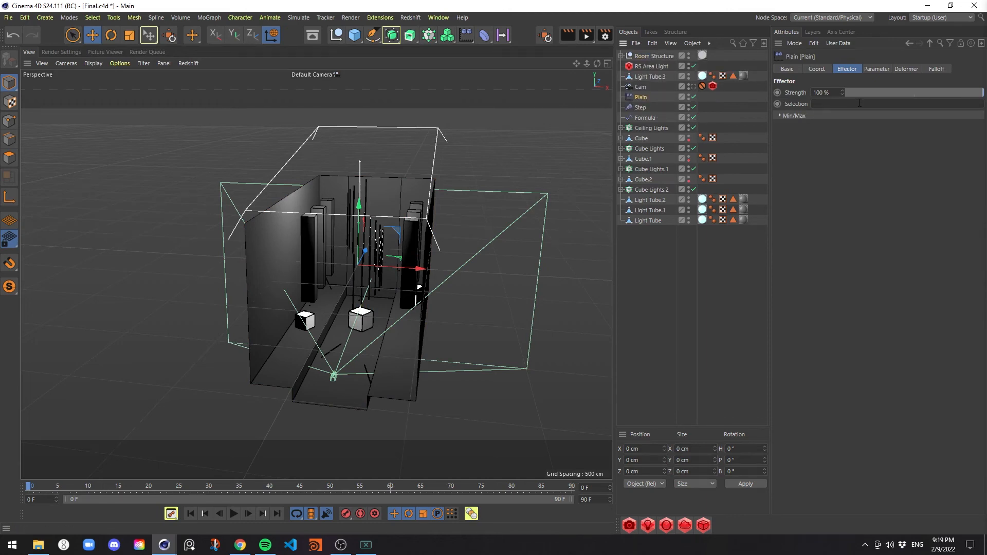
click(884, 68)
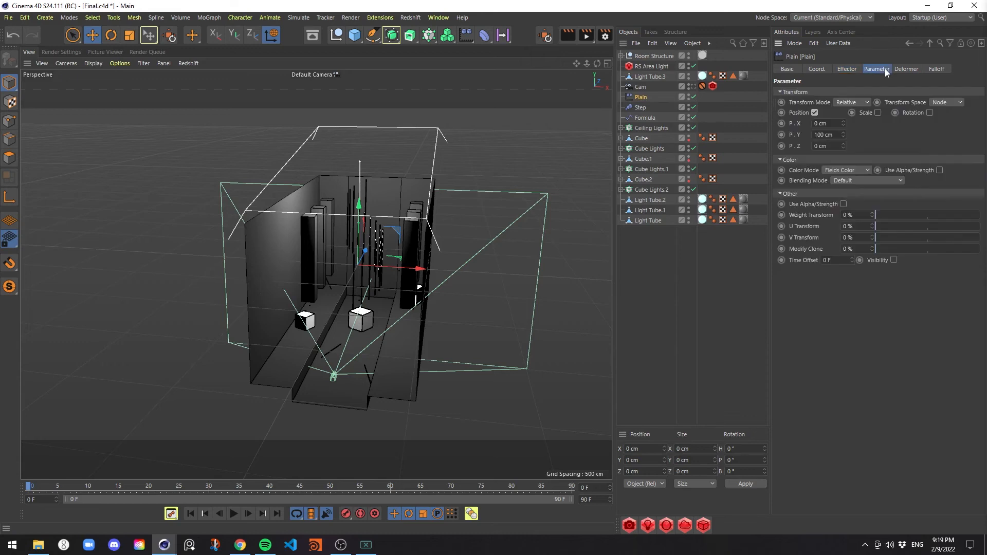
click(814, 113)
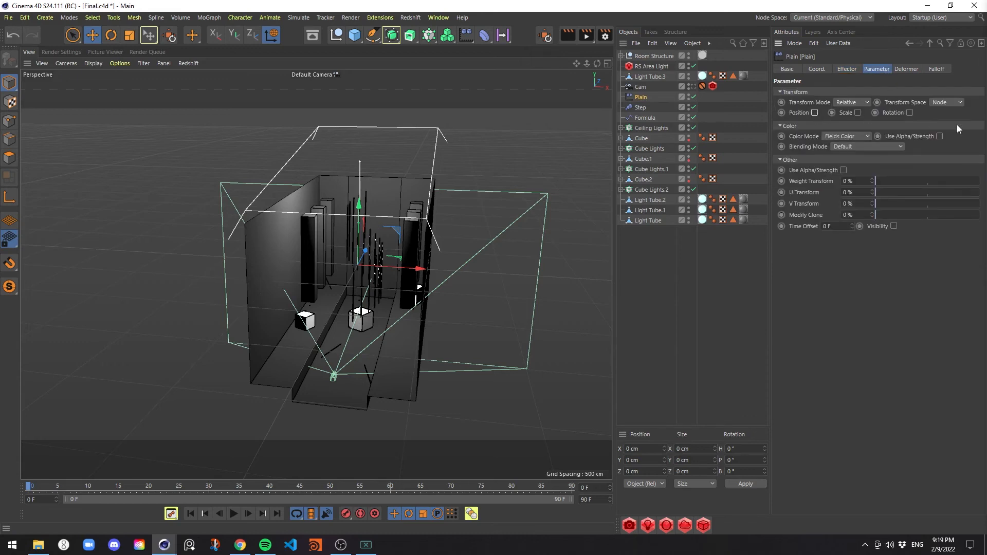
Add a Linear Field to the Plain effector's falloff and set its direction to Z+
click(938, 69)
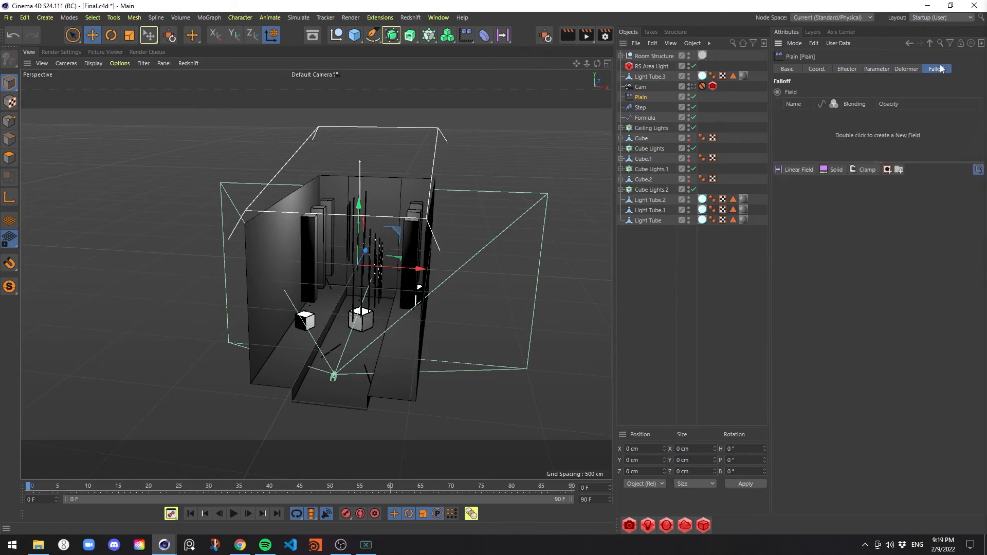
click(792, 168)
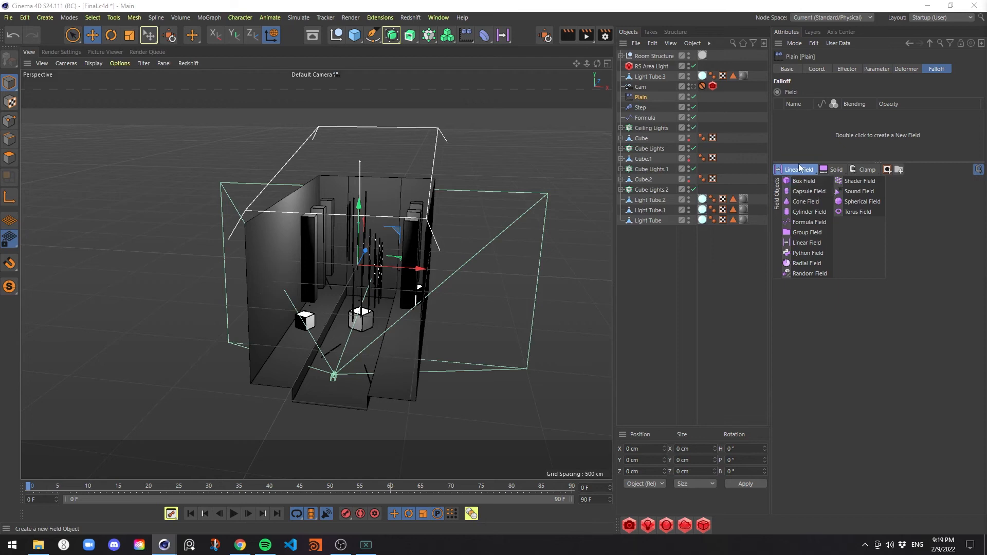
click(801, 166)
click(801, 169)
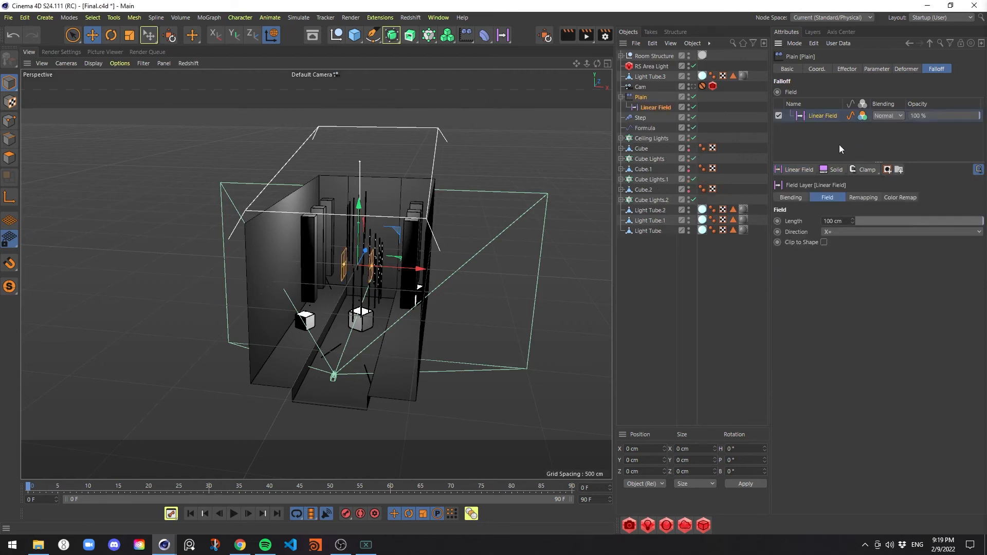
click(841, 233)
click(851, 291)
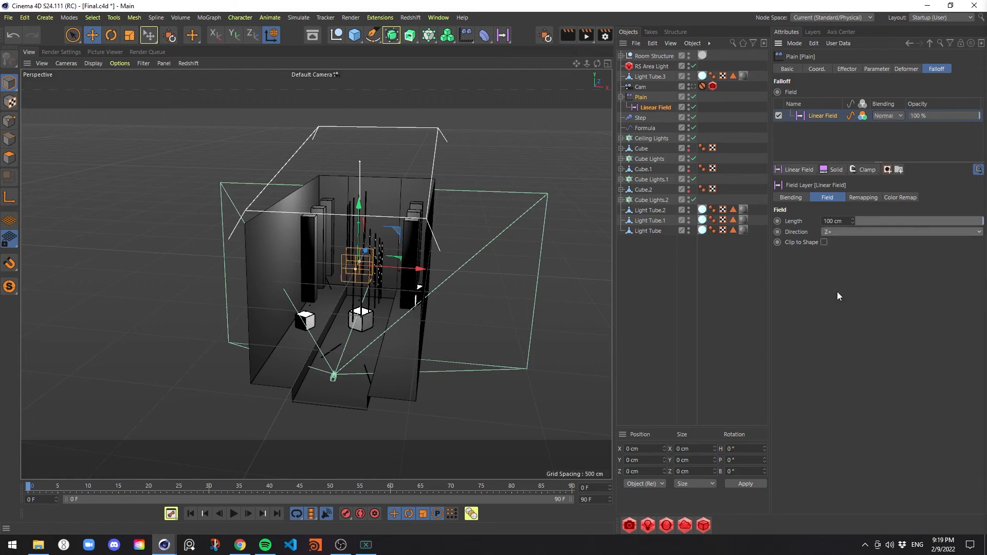
Set the Linear Field's color remap mode to Gradient while viewing the scene from the top
middle_click(507, 281)
middle_click(520, 240)
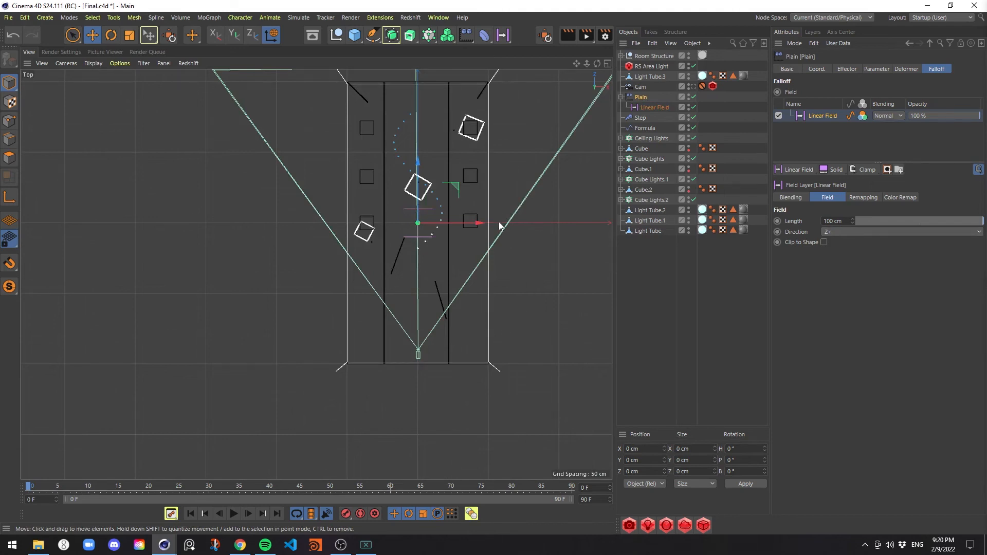
click(856, 71)
click(887, 68)
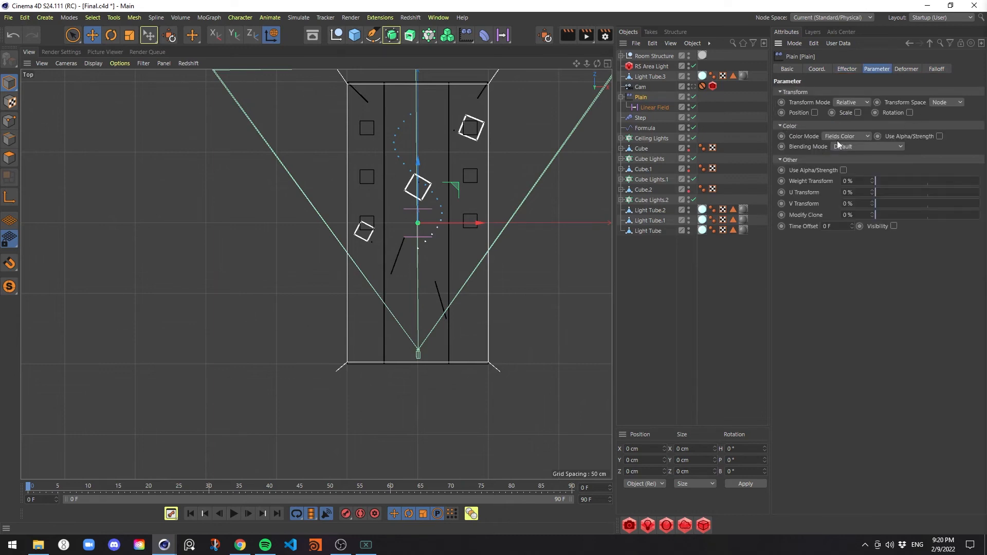
click(659, 109)
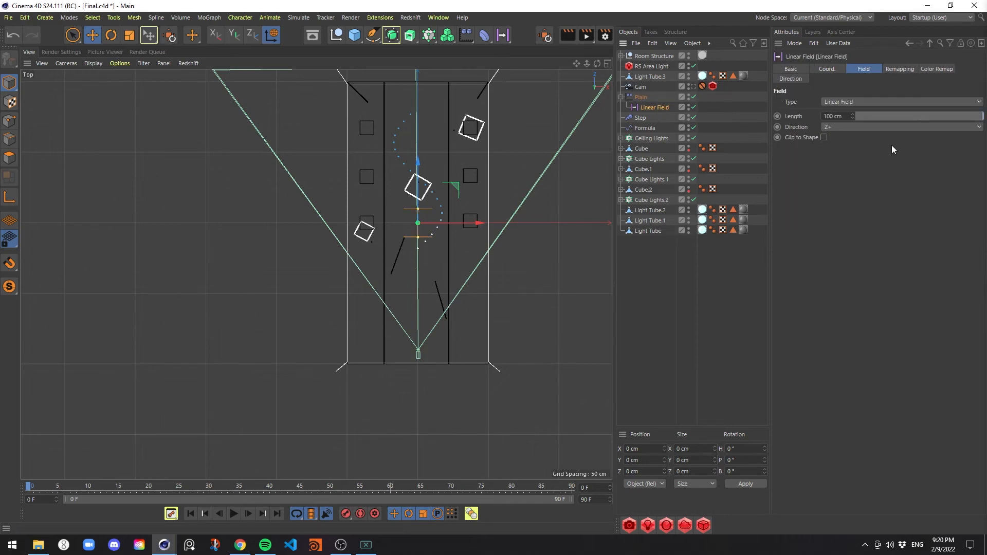
click(927, 69)
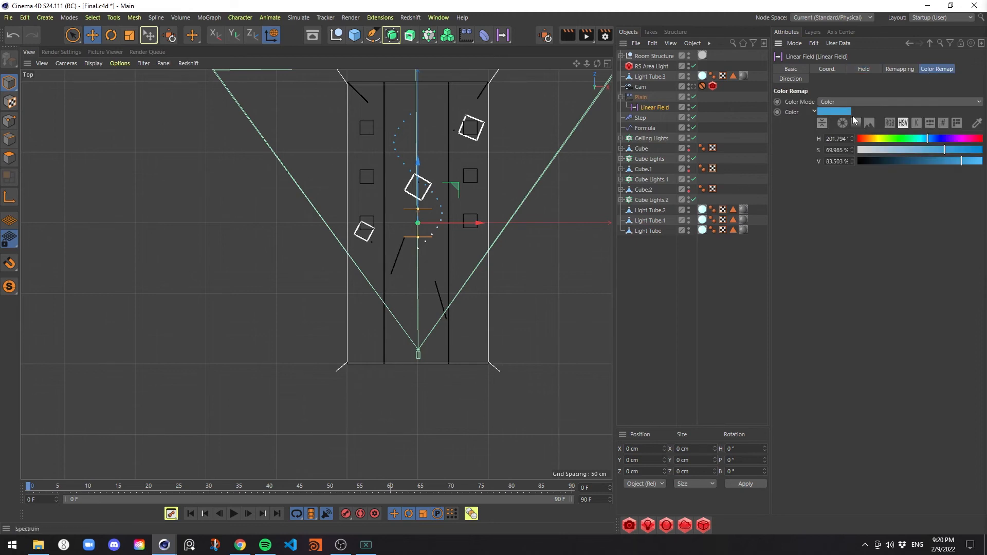
click(864, 103)
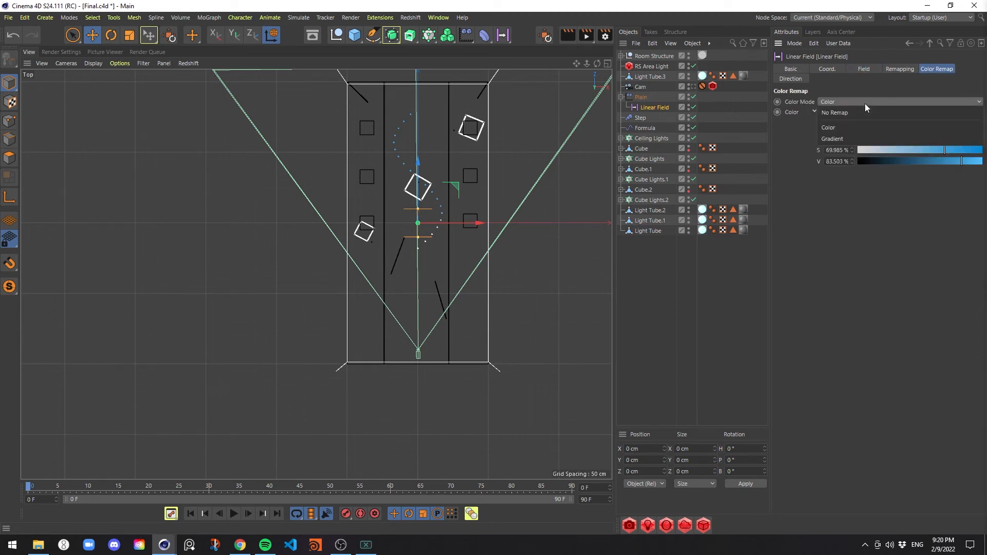
click(882, 138)
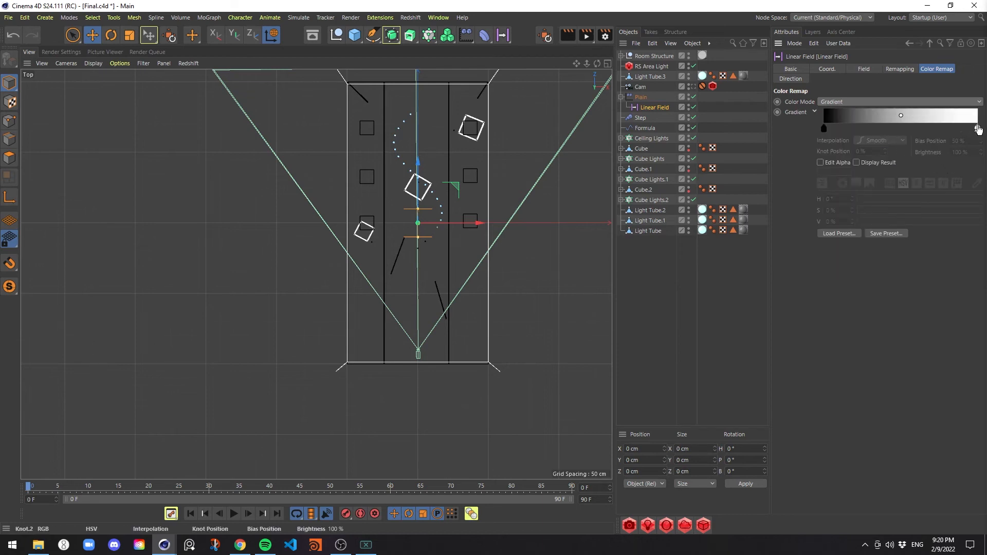
Make the remap gradient black-white-black, with the white knot at about 52% and a black knot at 100%
drag(977, 128, 904, 129)
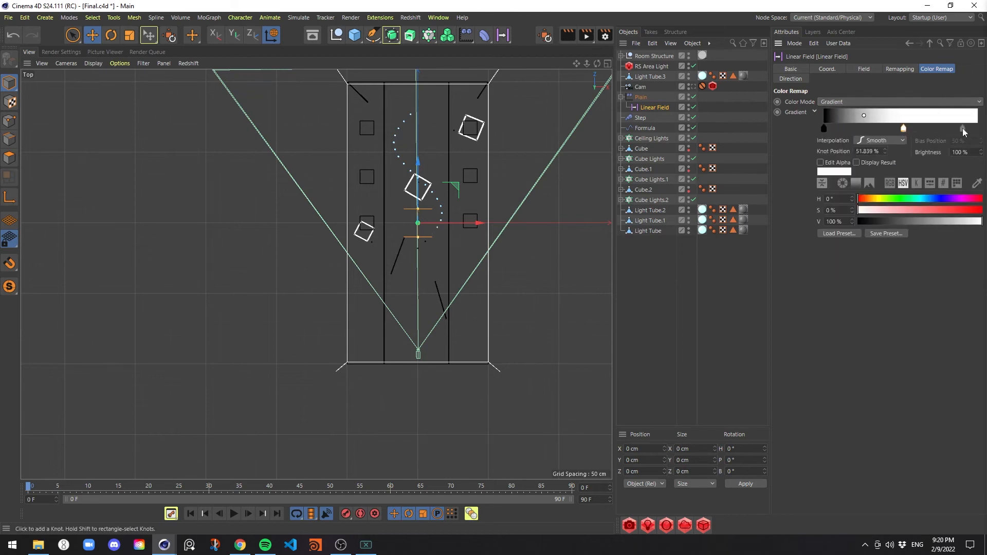
drag(966, 128, 981, 133)
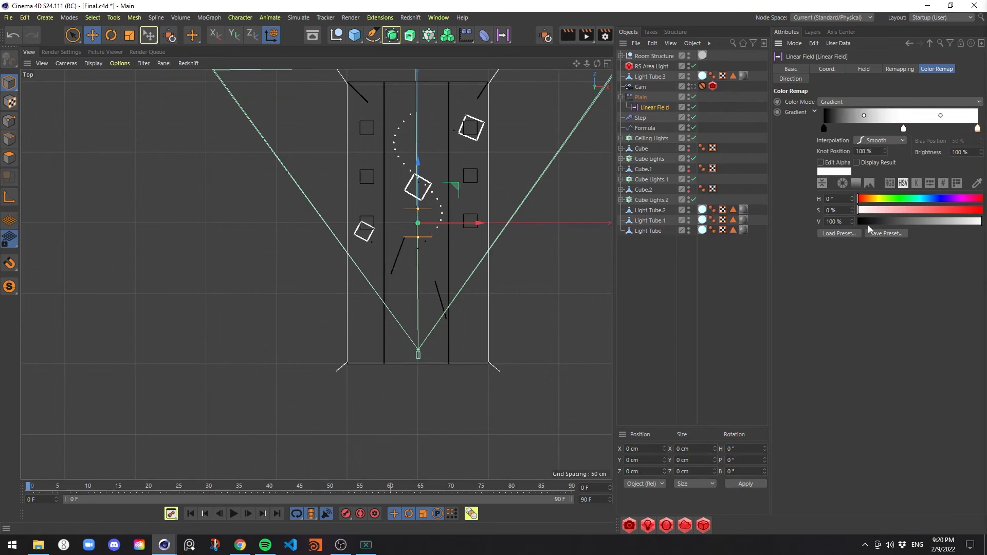
drag(877, 221, 849, 228)
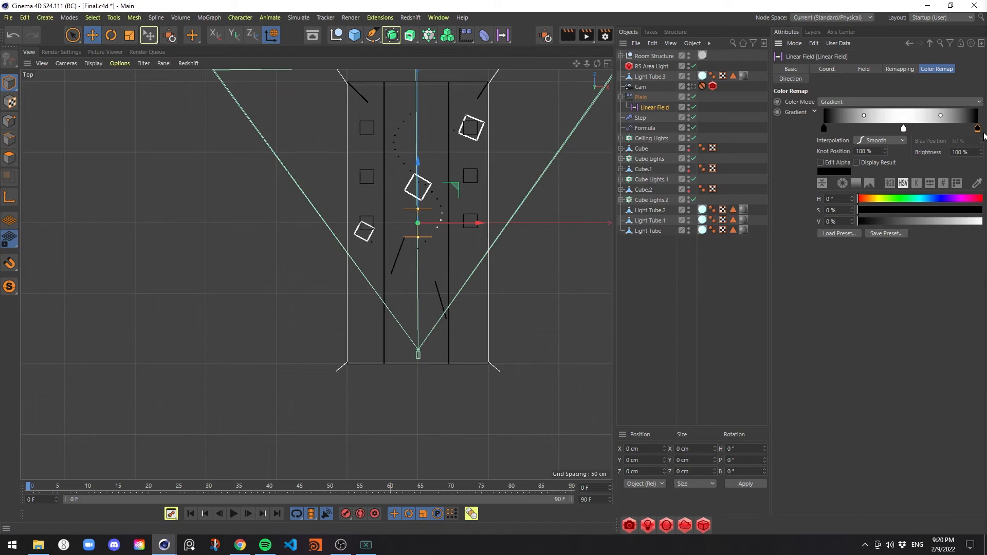
Color the remap gradient's middle knot cyan with hue 179° and saturation 50%, and save the scene
click(903, 129)
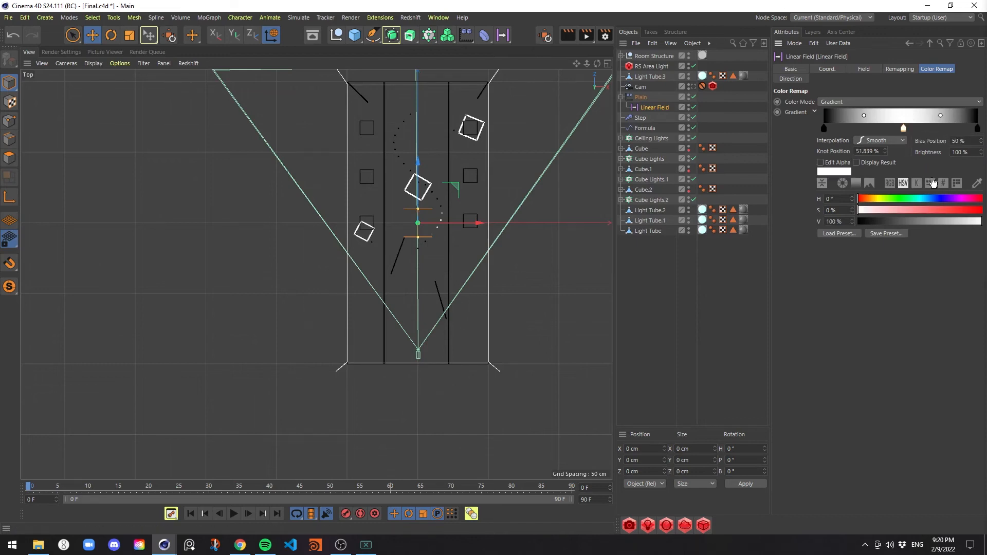
drag(930, 200, 919, 199)
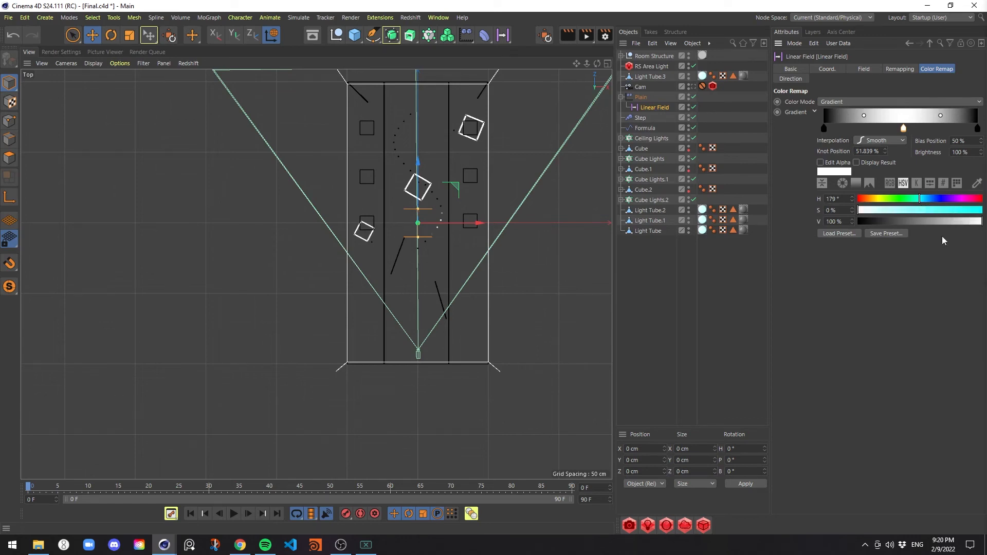
drag(931, 211, 920, 211)
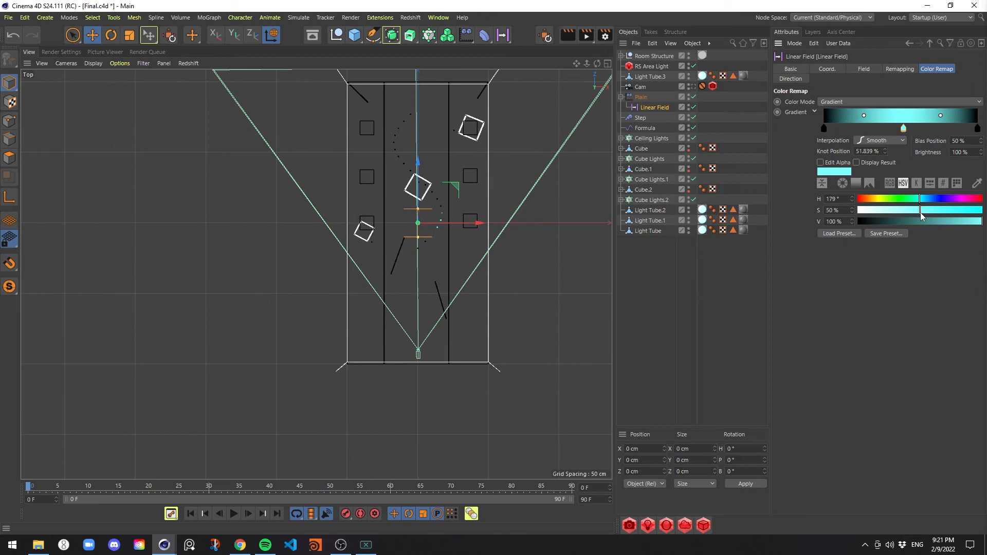
key(ctrl+s)
Move the Linear Field along Z out to about 728 cm and back to about -339 cm to test its effect
drag(420, 165, 423, 181)
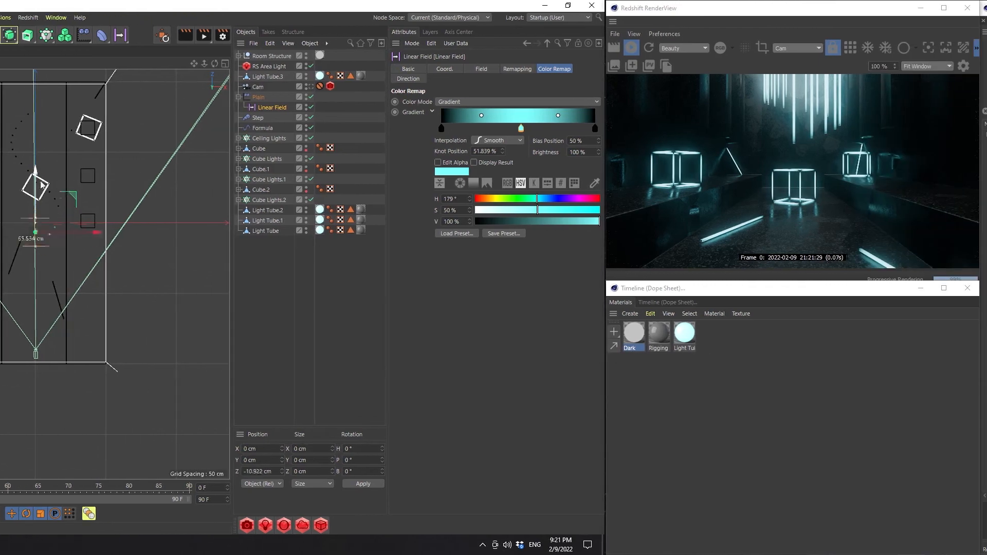
drag(41, 185, 120, 62)
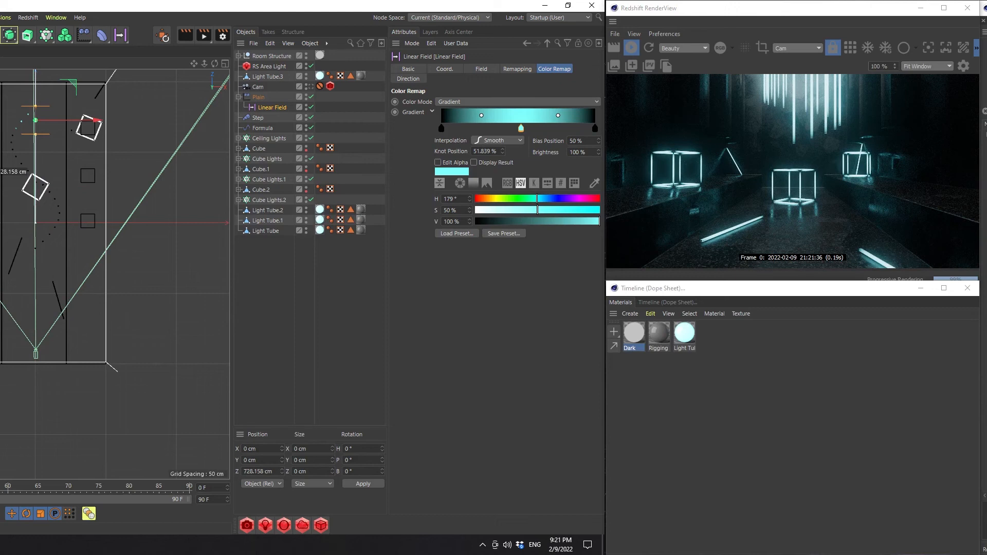
drag(120, 62, 569, 309)
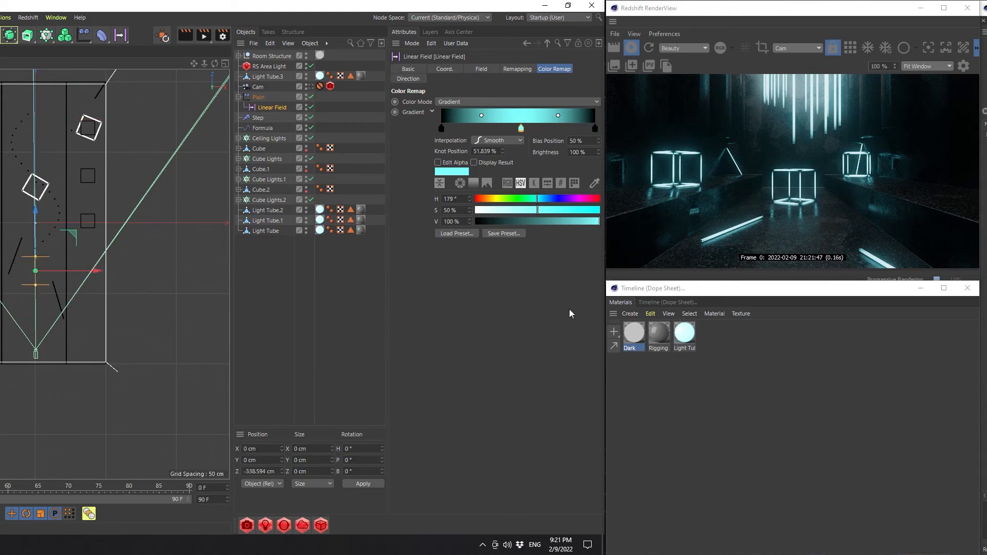
Duplicate the Light Tube material and rename the copy Ceiling Light
click(684, 333)
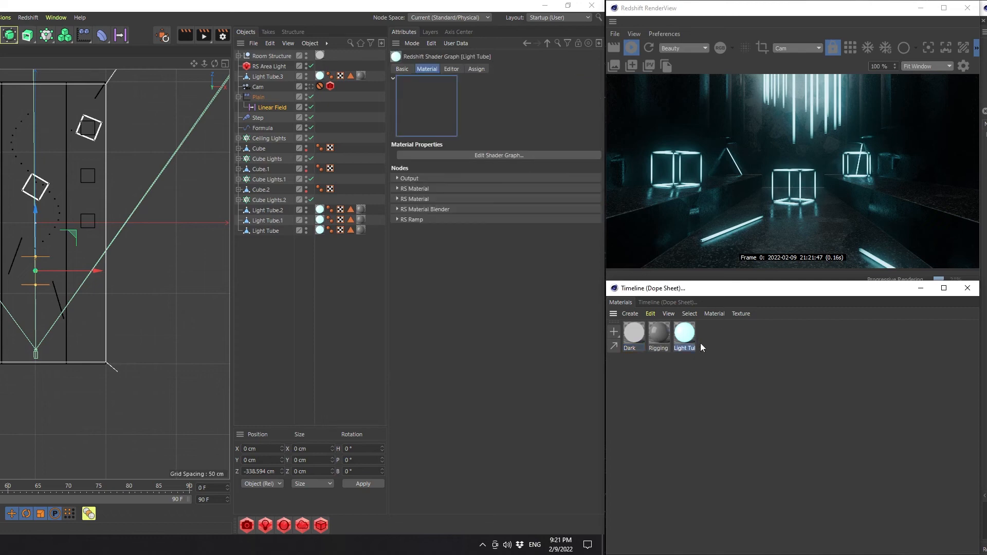
ctrl+drag(695, 339, 717, 347)
double_click(719, 349)
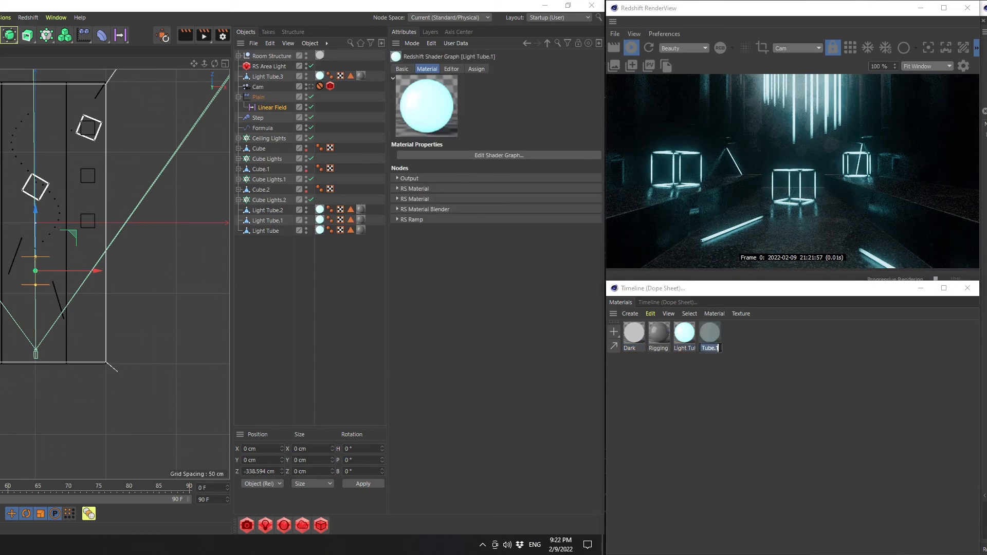
key(BackSpace)
text(Ceiling)
text( Light)
key(Return)
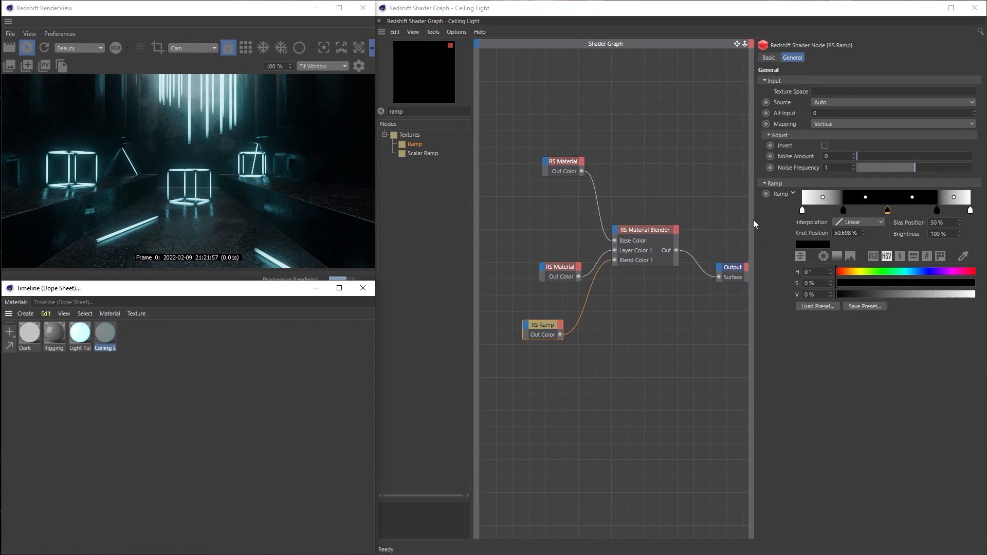
Add a Color User Data node to the Ceiling Light shader graph, widening the graph area for more room
click(756, 220)
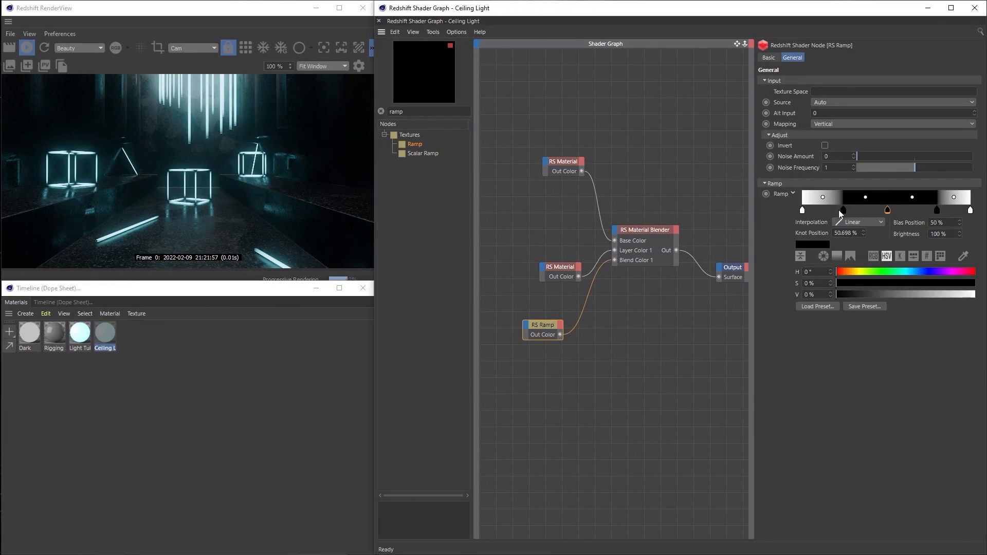
drag(756, 221, 831, 221)
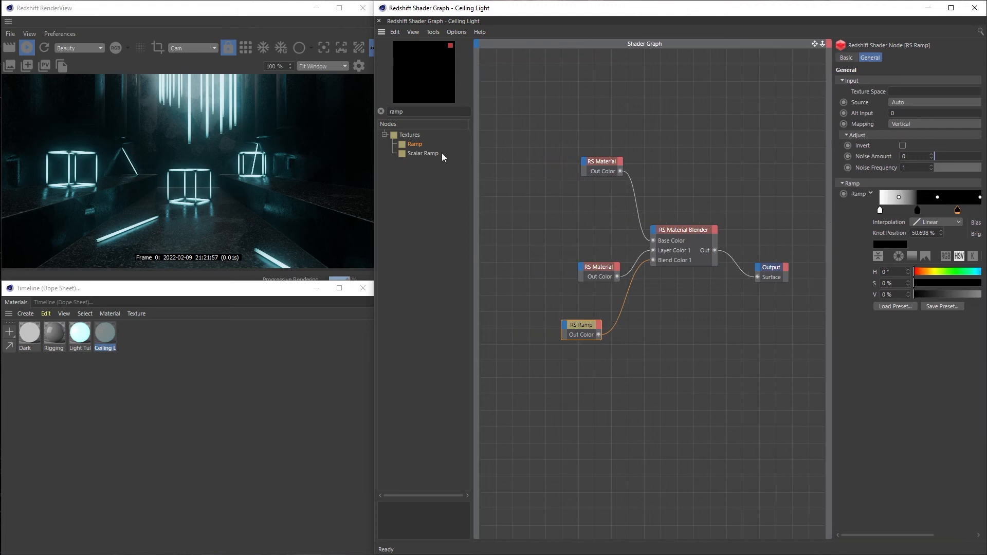
drag(404, 111, 249, 111)
text(do)
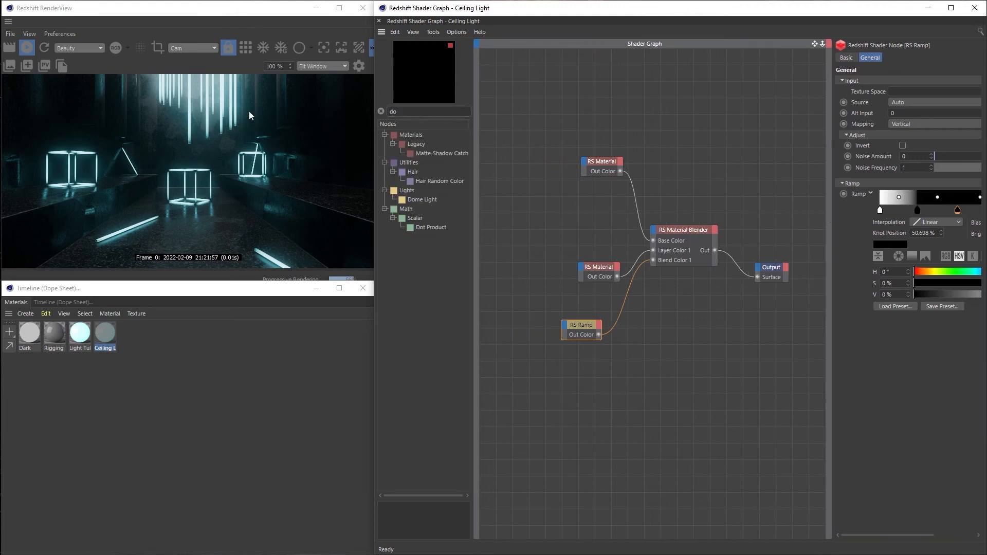
key(BackSpace)
text(ata)
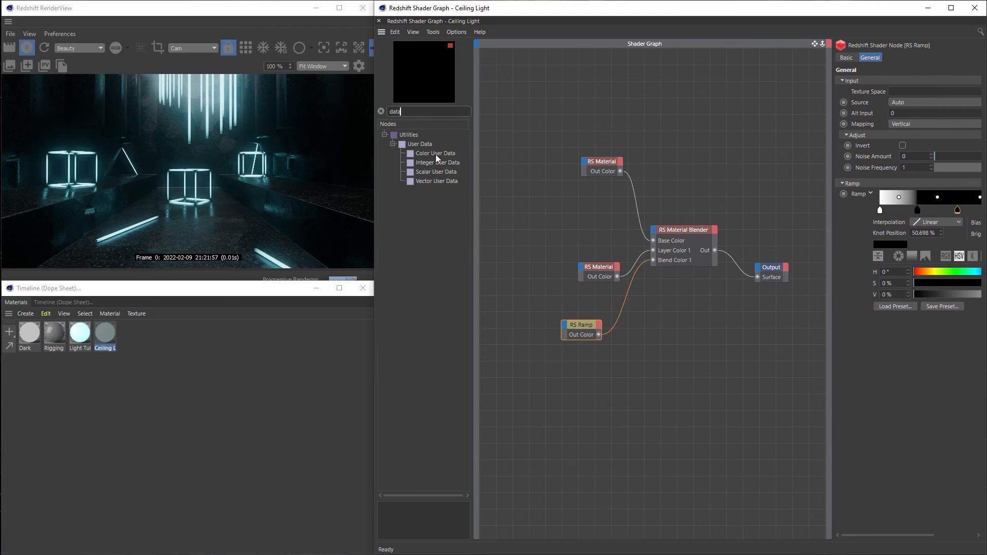
drag(436, 155, 554, 125)
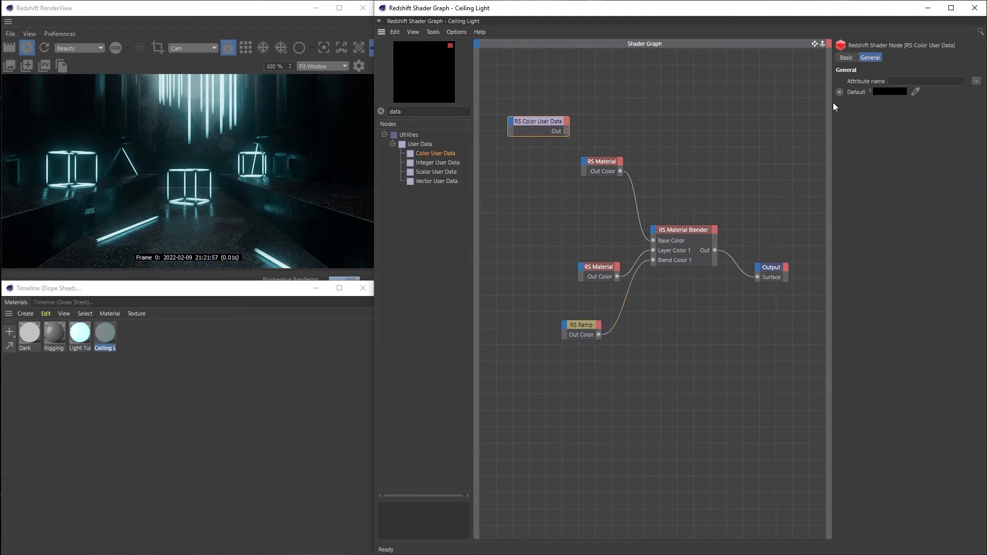
Set the Color User Data attribute to MoGraph Color and connect its output to the upper RS Material's Emission Color
click(976, 81)
mouse_move(966, 92)
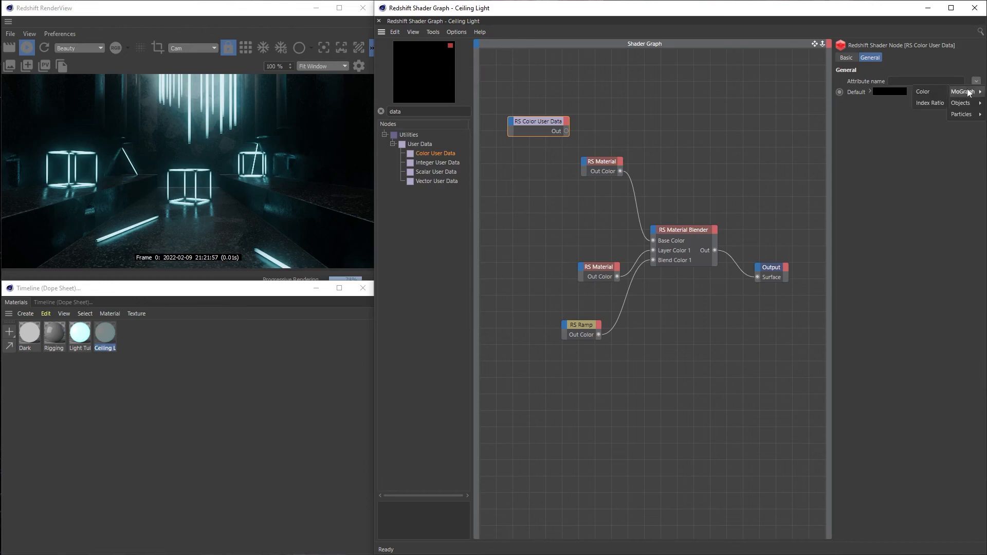
click(932, 94)
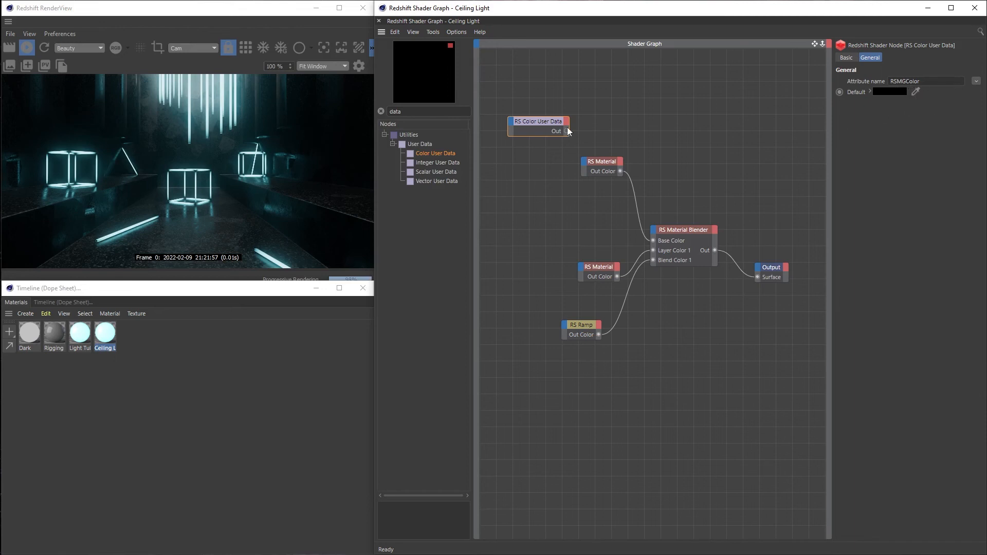
drag(545, 126, 584, 162)
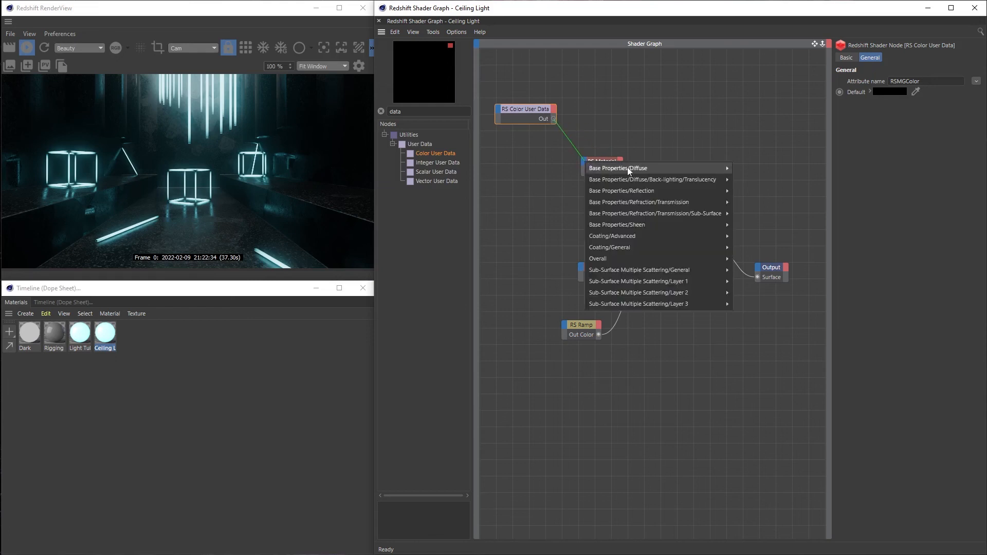
mouse_move(649, 259)
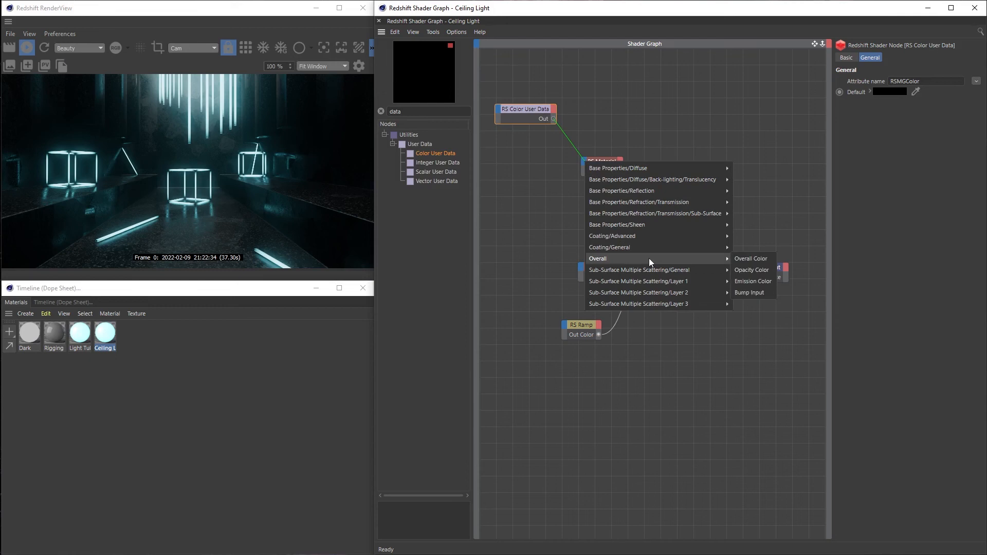
click(762, 279)
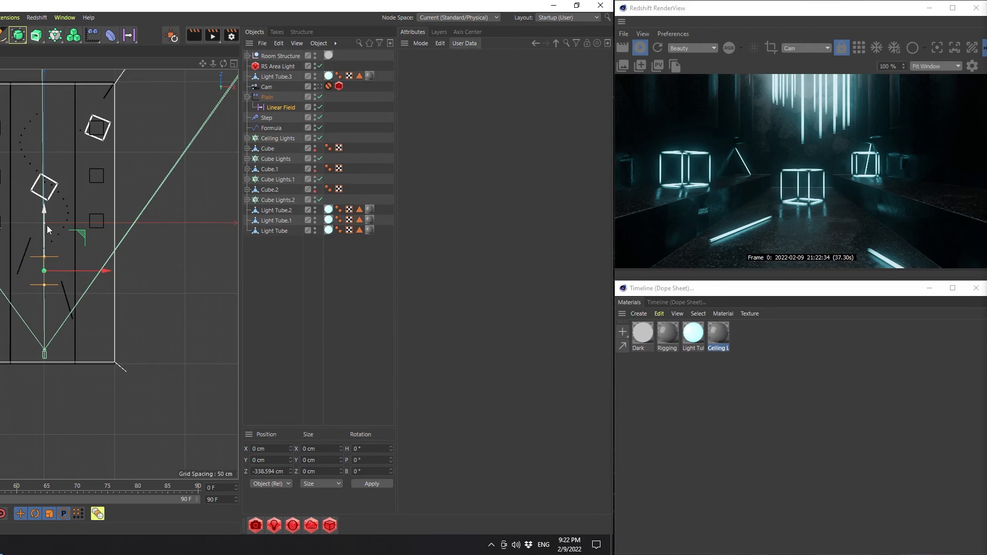
Shift the Linear Field to about -357 cm in Z and assign the Ceiling Light material to the Light Tube inside the Ceiling Lights cloner
drag(42, 227, 81, 92)
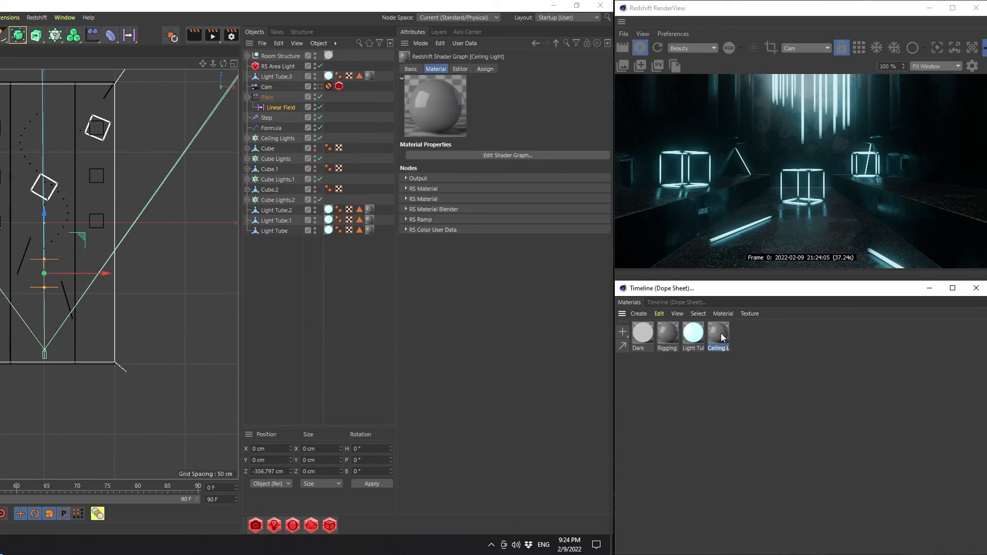
mouse_move(722, 338)
mouse_down()
mouse_move(600, 255)
mouse_move(278, 134)
mouse_move(843, 267)
mouse_move(727, 326)
mouse_up()
click(247, 138)
drag(715, 334, 339, 148)
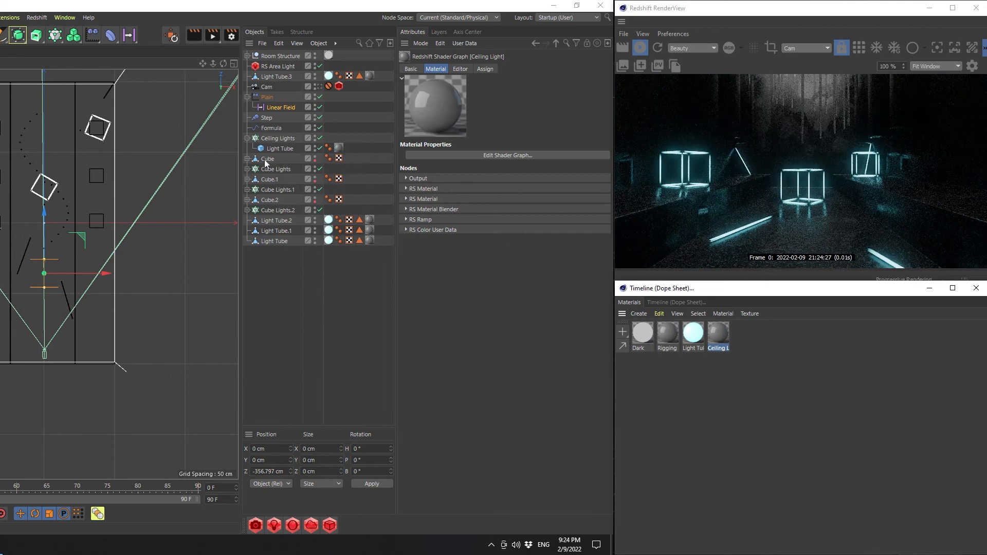
click(248, 139)
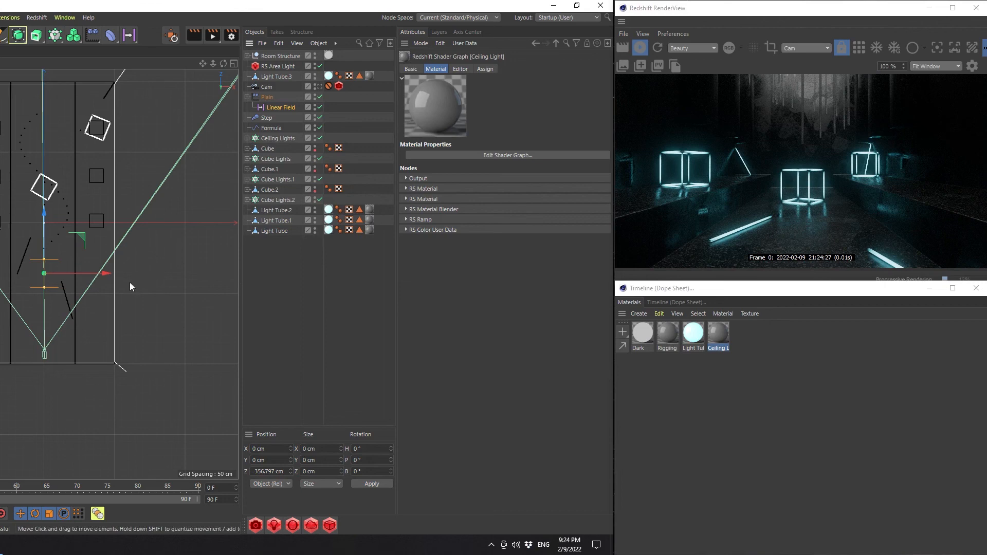
Reposition the Linear Field along Z to about -317 cm, checking the ceiling lights in the render
click(286, 107)
drag(44, 231, 100, 251)
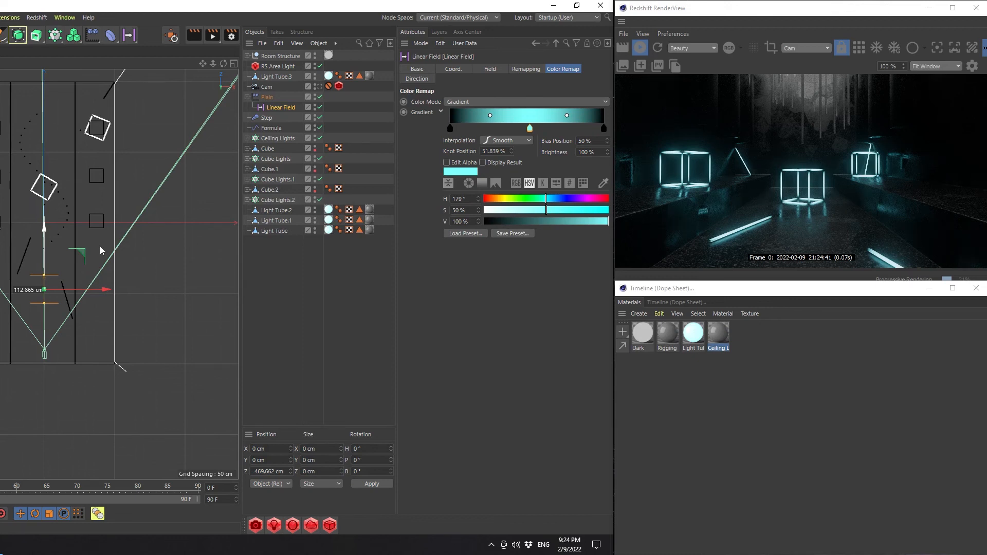
drag(100, 246, 105, 239)
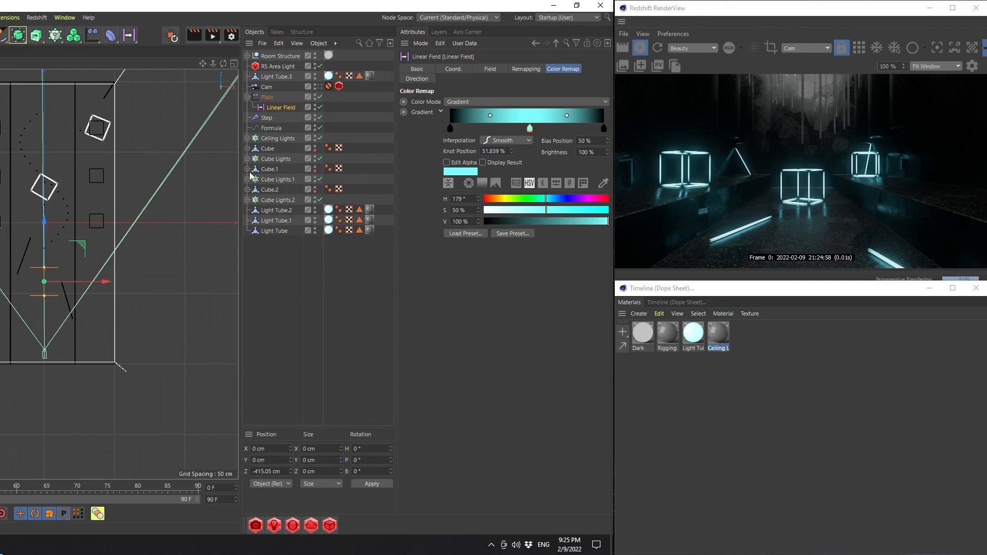
drag(44, 226, 105, 211)
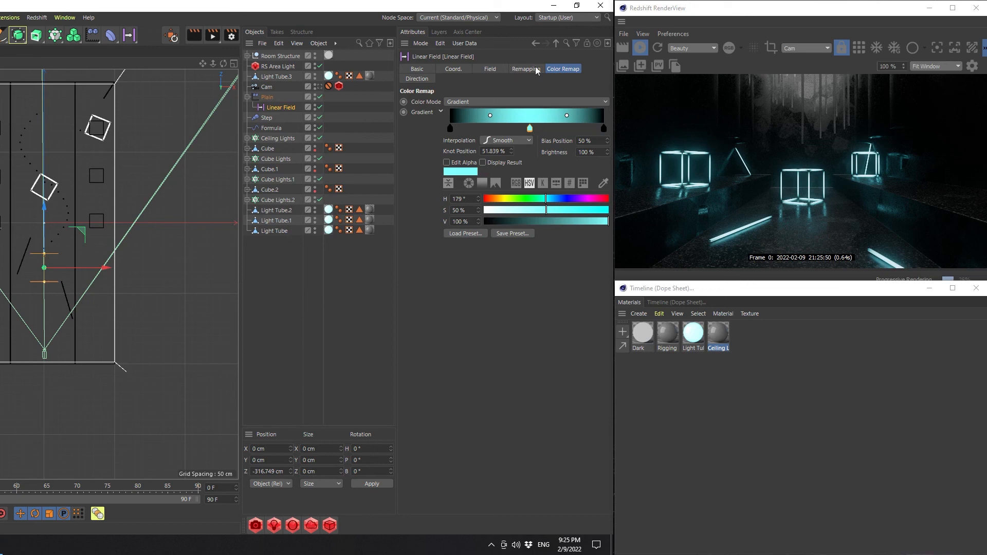
Load the Heat 2 preset into the remap gradient and move its red and blue end knots inward, blue to about 12%
click(465, 234)
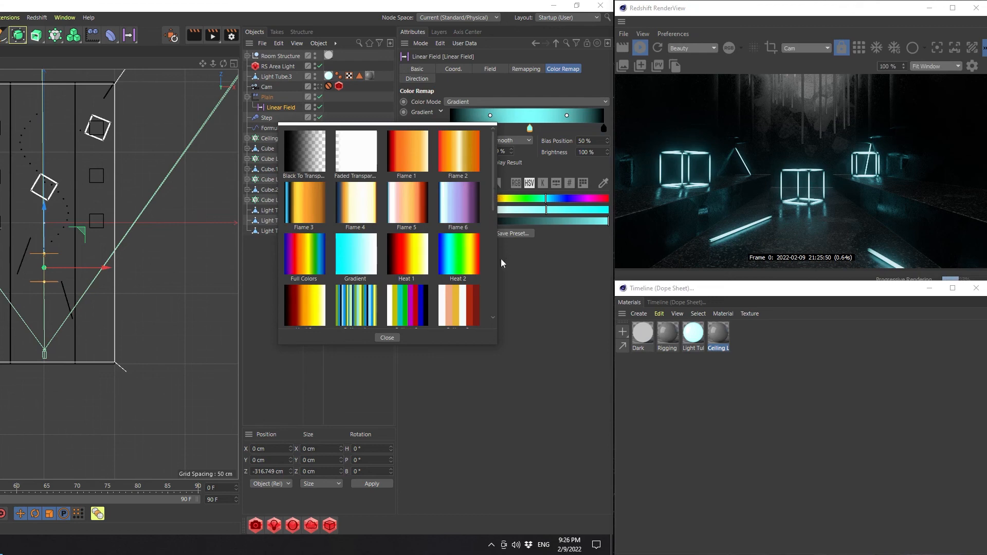
double_click(464, 251)
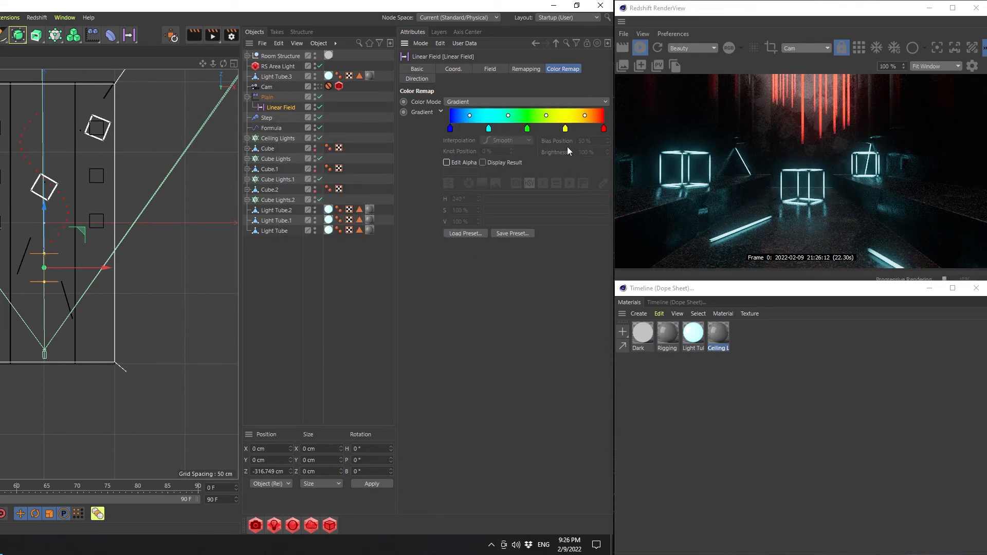
drag(603, 127, 591, 128)
drag(451, 128, 467, 129)
Add knots at both ends of the remap gradient and make them black with a value of 0%
drag(600, 128, 604, 129)
drag(529, 221, 470, 223)
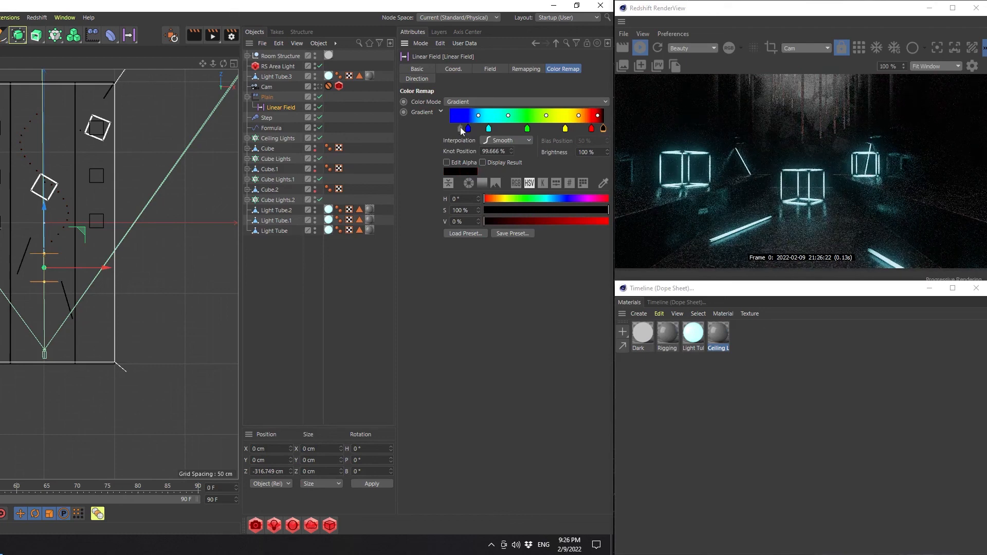
drag(452, 128, 449, 128)
drag(491, 221, 481, 221)
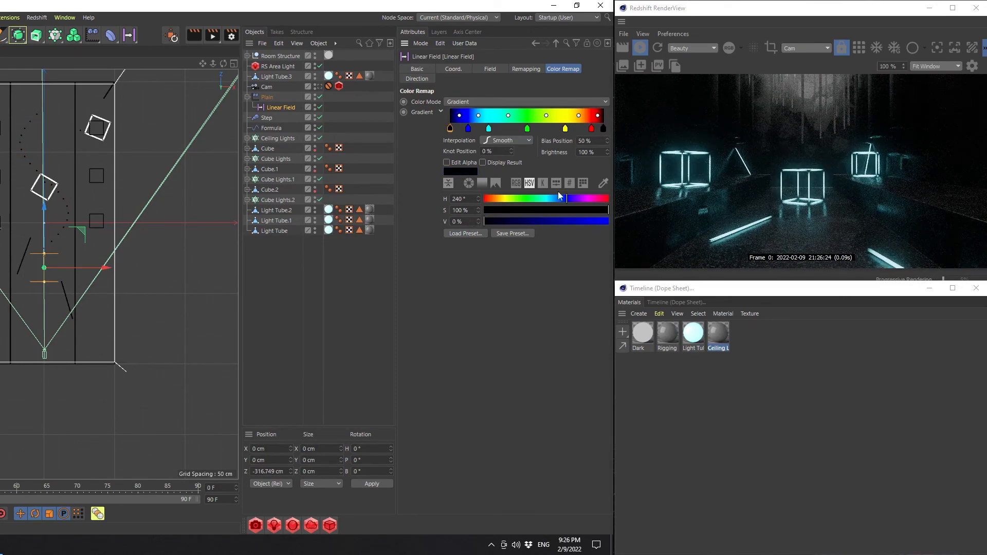
Remove the blue knot from the gradient and shift the cyan knot to about 22% and the green knot to about 47%
mouse_move(469, 133)
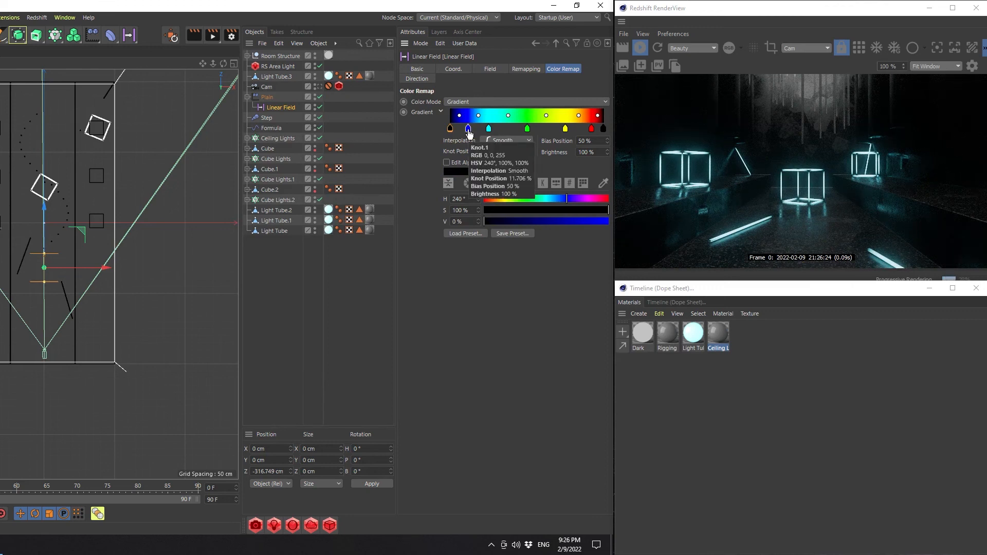
drag(469, 132, 523, 129)
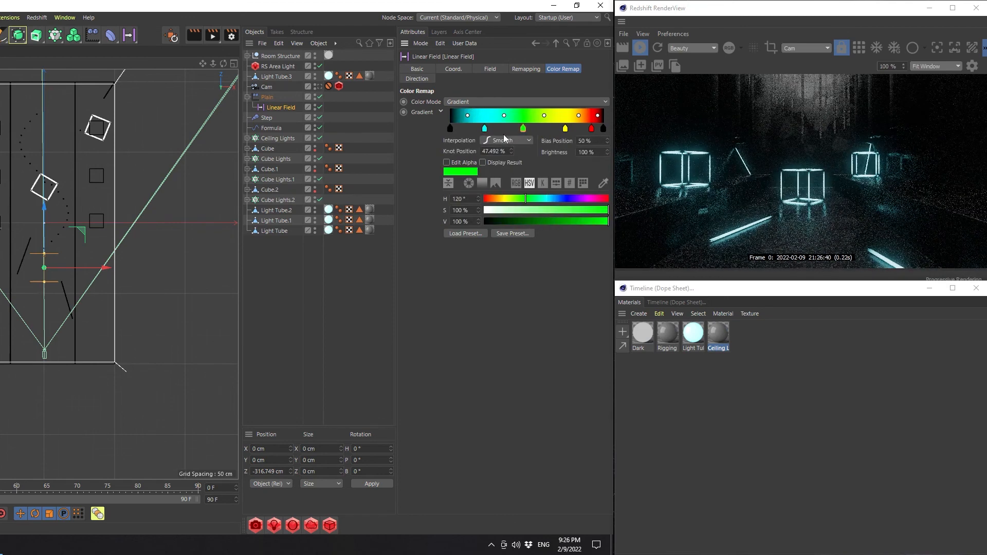
Lower the saturation of the gradient's cyan, green and yellow knots to about 51%
click(484, 128)
click(548, 210)
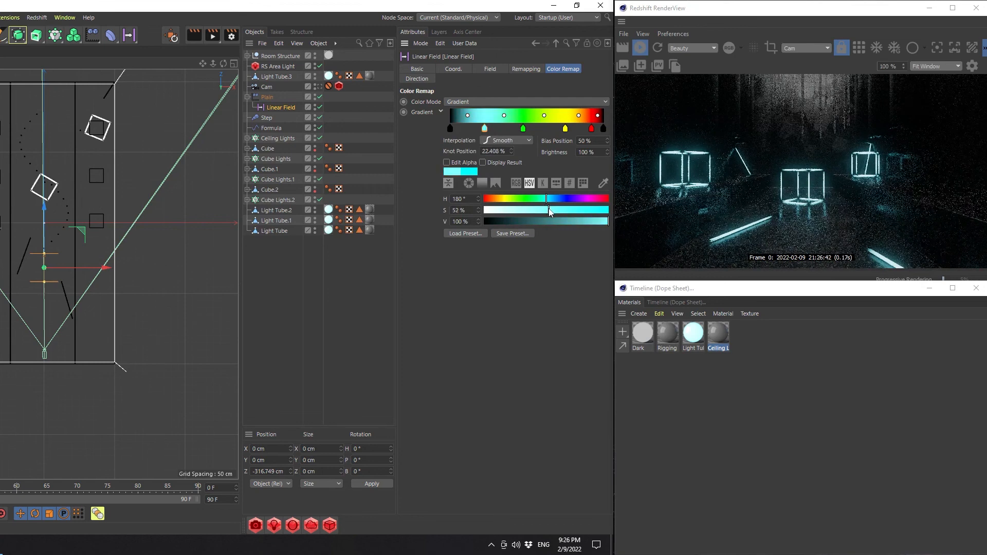
click(523, 128)
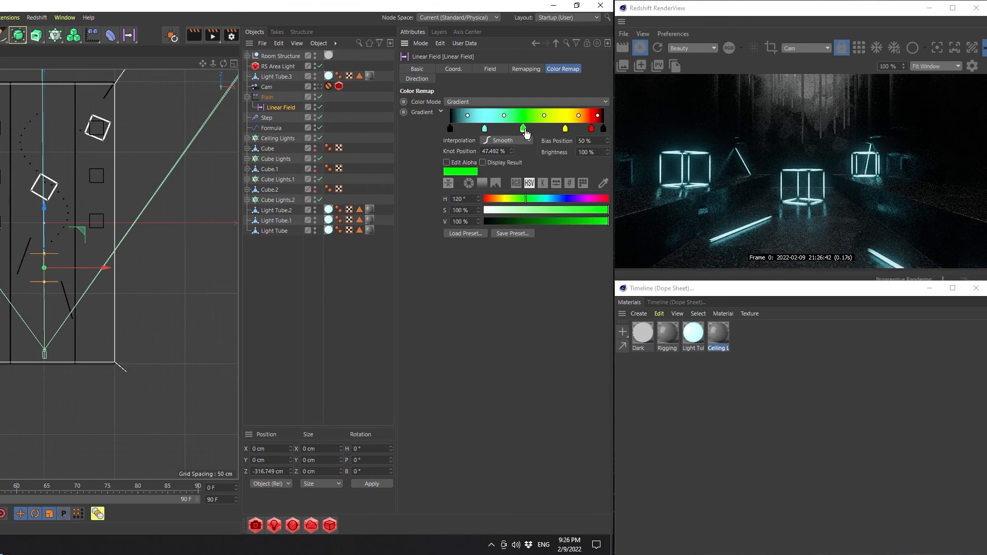
click(547, 210)
click(565, 128)
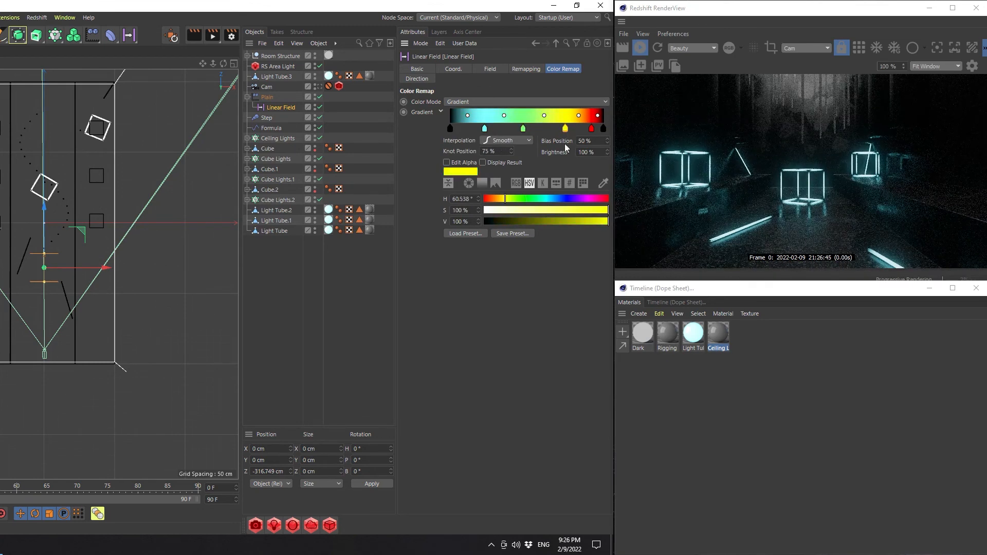
click(547, 210)
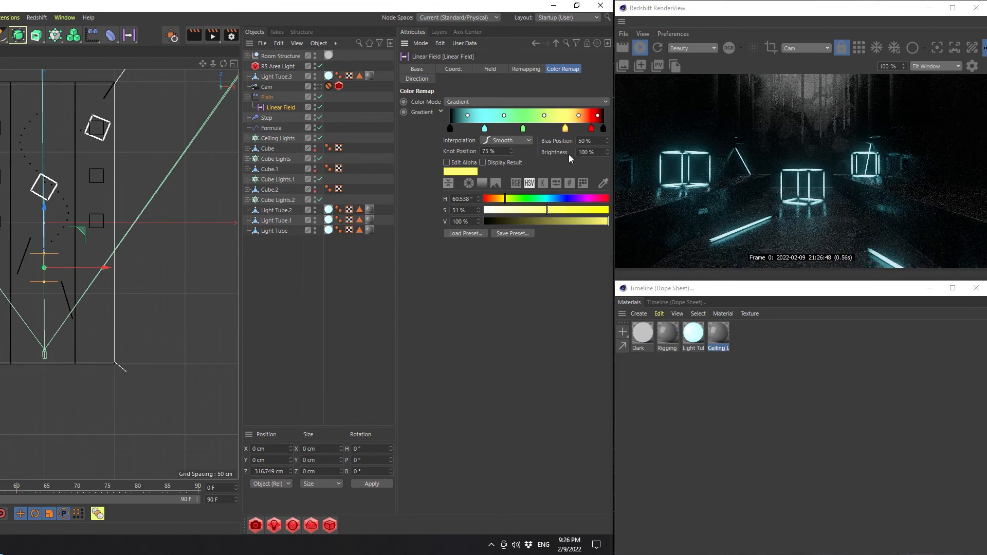
Lower the gradient's red knot saturation to 52% and respace the colored knots, moving cyan to about 17% and red to about 85%
click(591, 128)
click(549, 210)
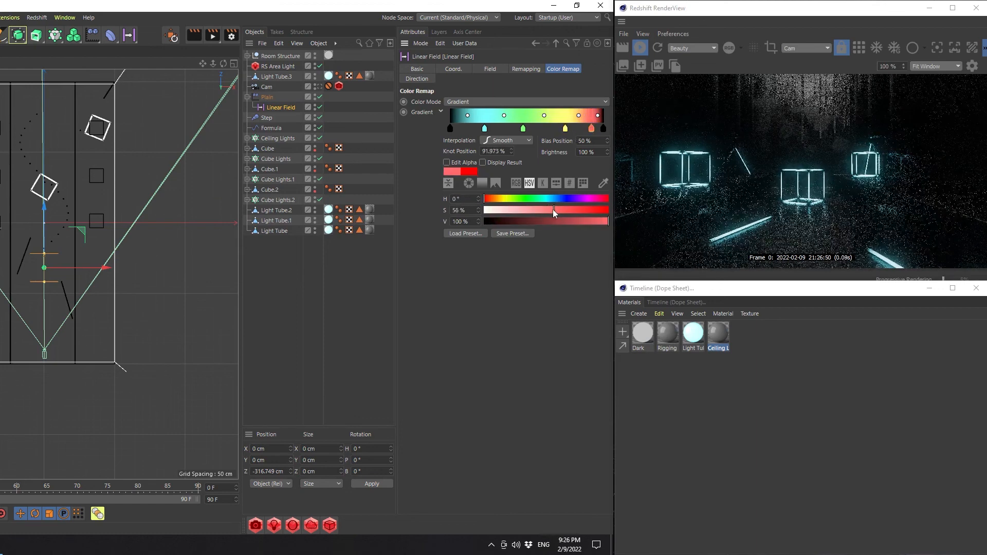
drag(484, 128, 505, 133)
mouse_move(565, 128)
mouse_down()
mouse_move(548, 129)
mouse_move(581, 128)
mouse_up()
click(591, 128)
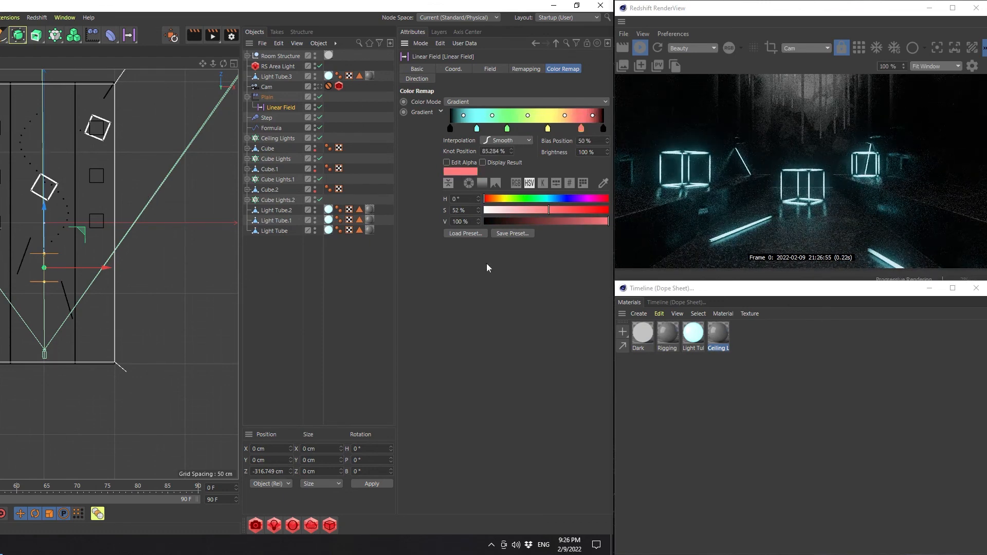
Animate the linear field along Z with position keyframes of -378.642 cm at frame 0 and 921.12 cm at frame 90
drag(46, 208, 56, 66)
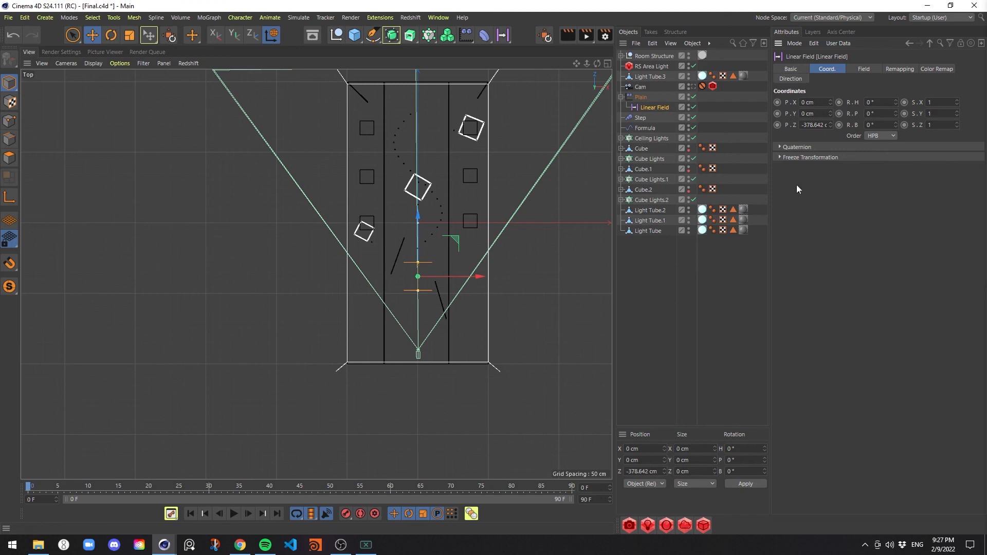
ctrl+click(777, 125)
key(shift+g)
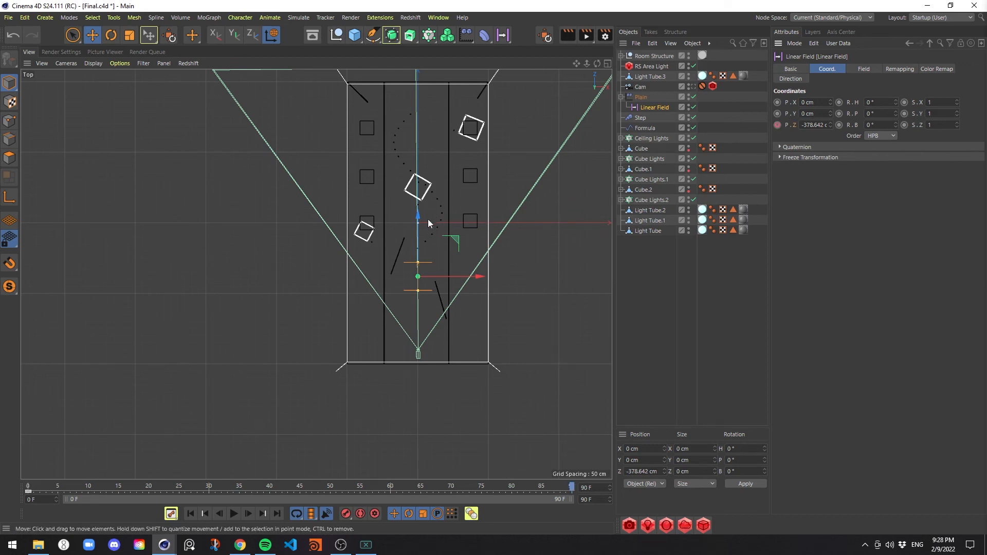
drag(428, 219, 434, 36)
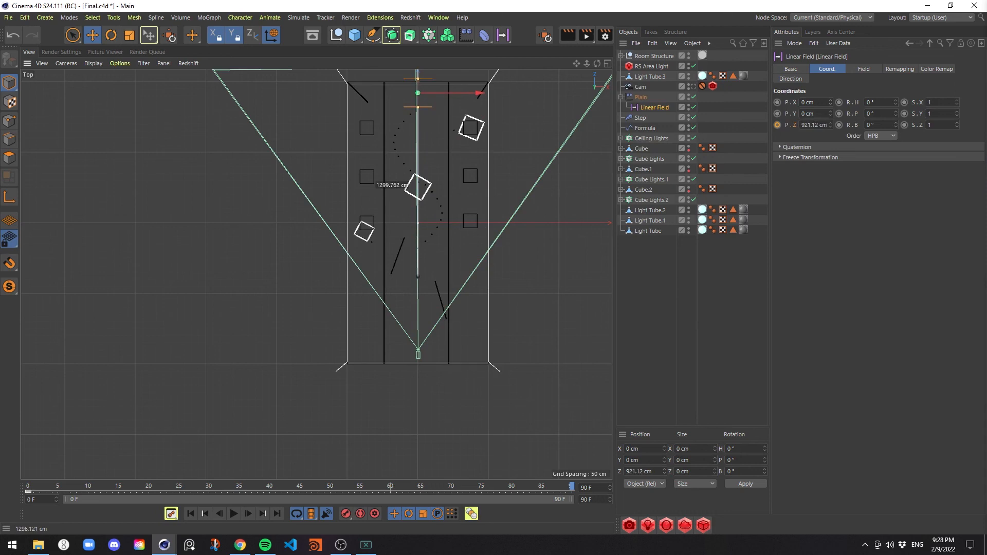
click(776, 125)
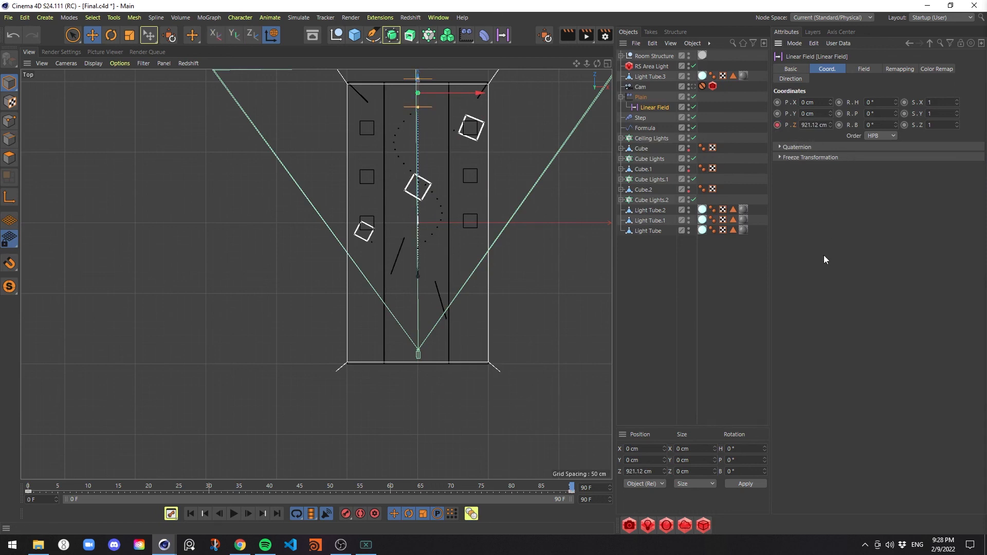